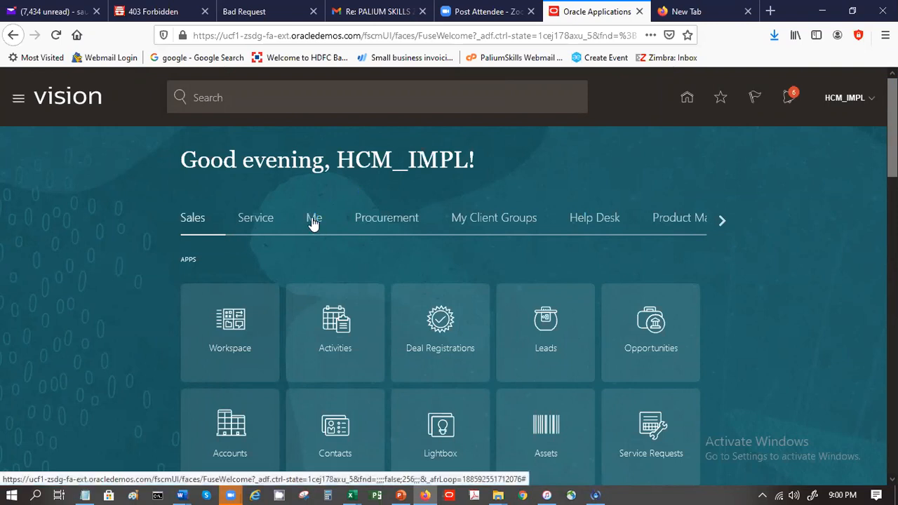
# - Open the Time and Absences page from the Me section and look over its available options
pyautogui.click(314, 219)
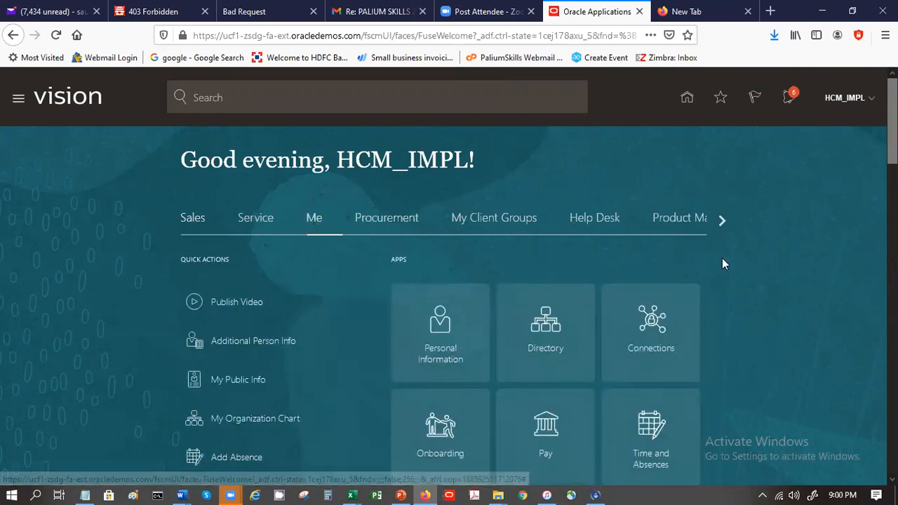
pyautogui.scroll(-3, 449, 281)
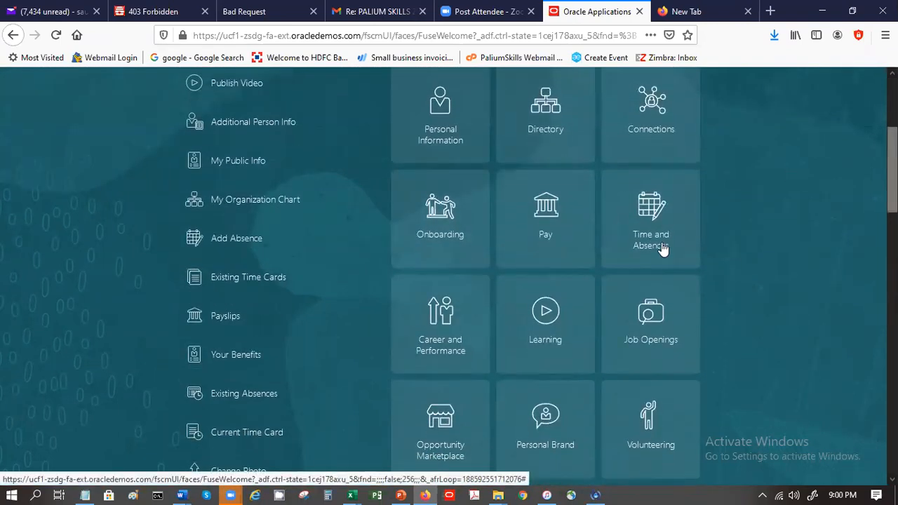
pyautogui.click(662, 249)
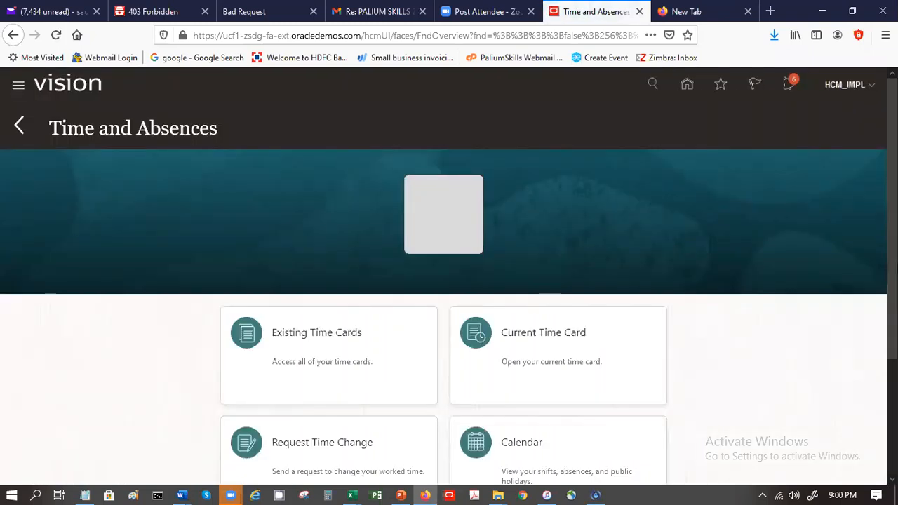
pyautogui.scroll(-2, 444, 281)
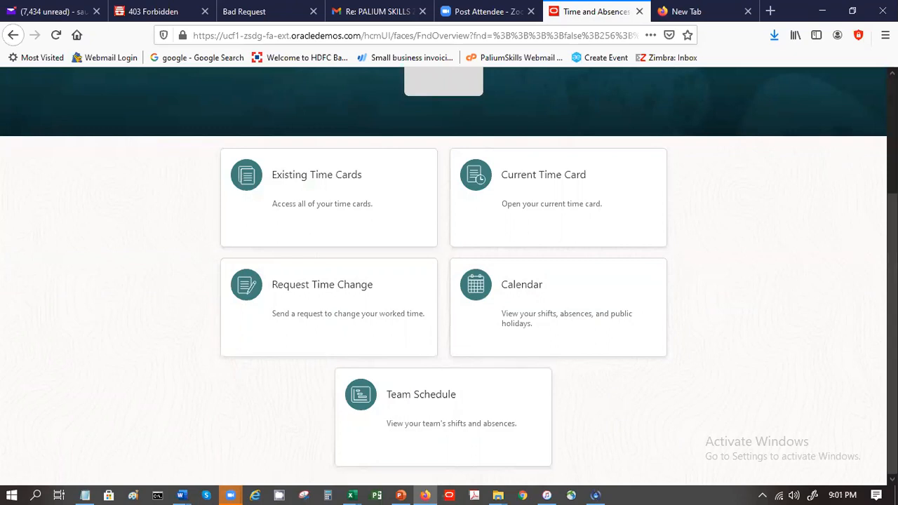
pyautogui.scroll(3, 874, 169)
pyautogui.scroll(-4, 875, 169)
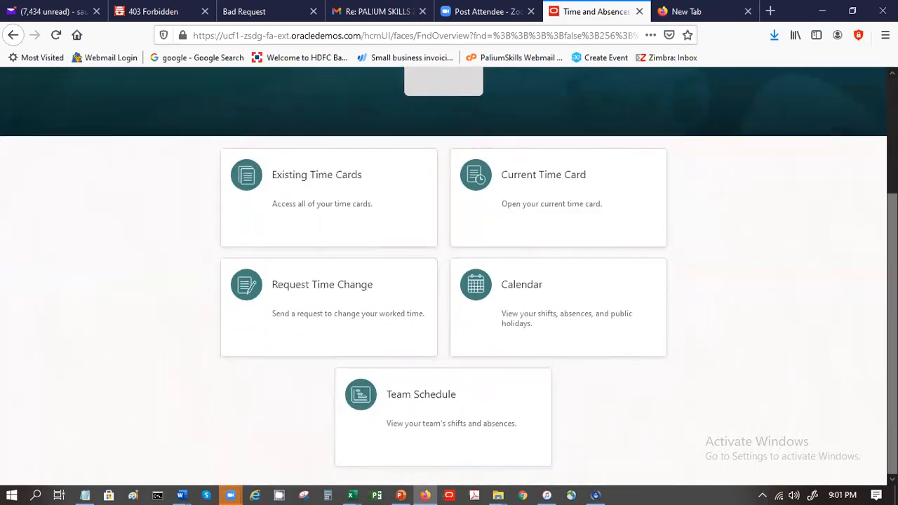
# - Try to open the Calendar page for shifts, absences and public holidays
pyautogui.click(554, 326)
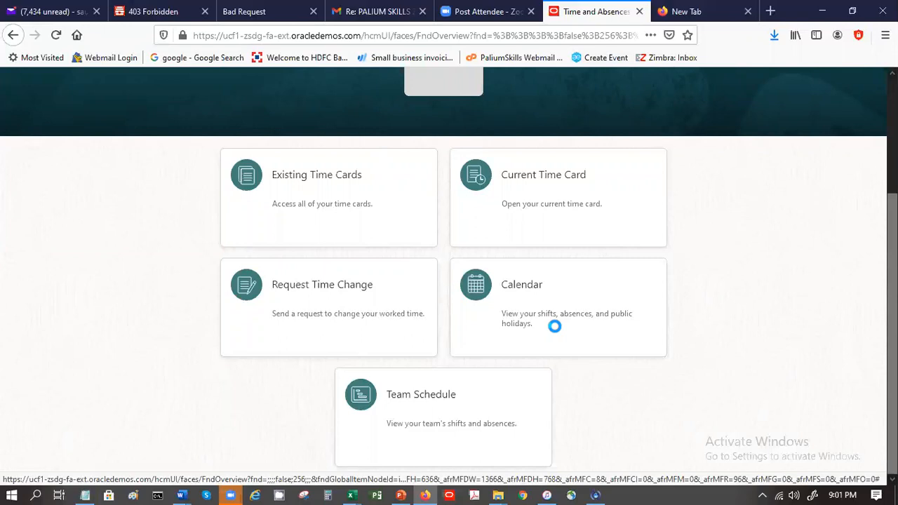
pyautogui.click(555, 327)
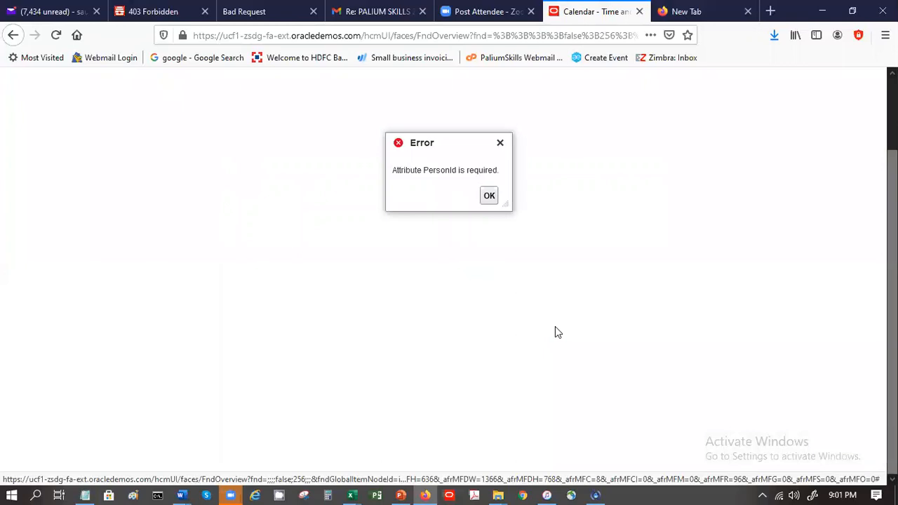
pyautogui.click(489, 198)
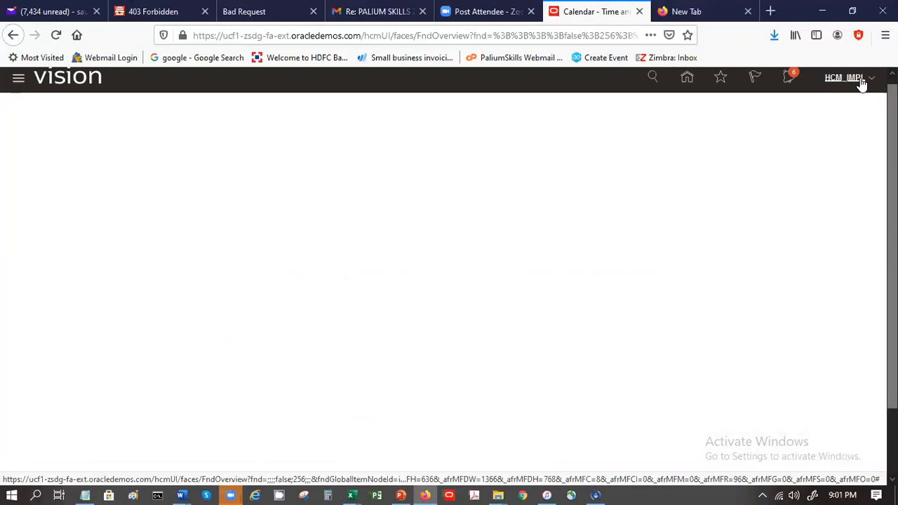
# - Sign out of the HCM_IMPL account, confirm the sign-out and close the empty browser tab
pyautogui.click(861, 82)
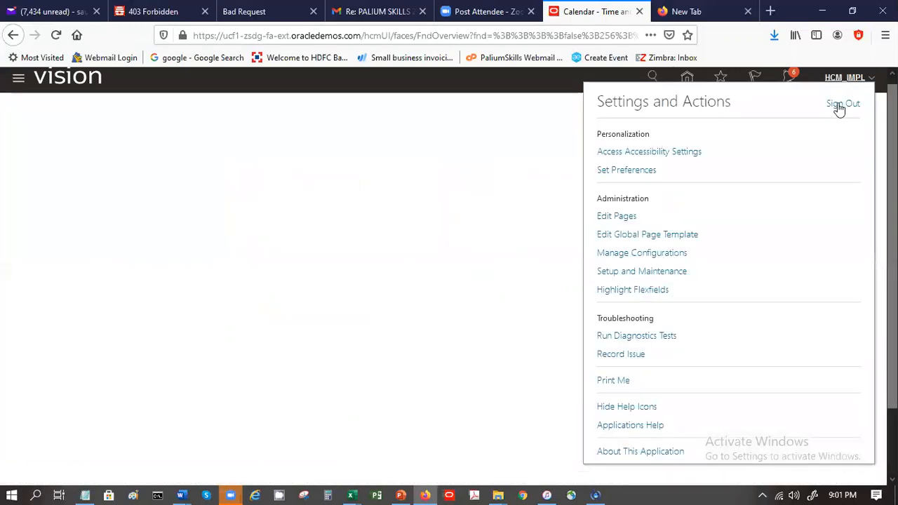
pyautogui.click(842, 104)
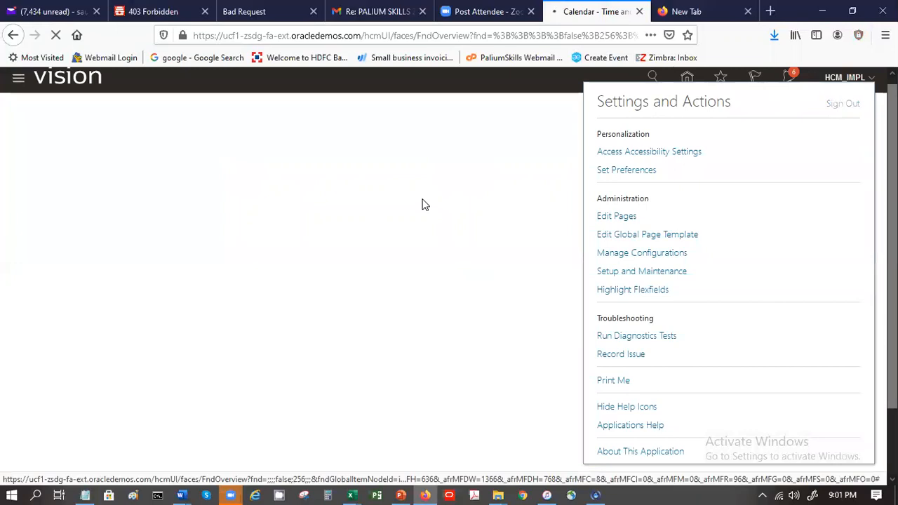
pyautogui.click(747, 11)
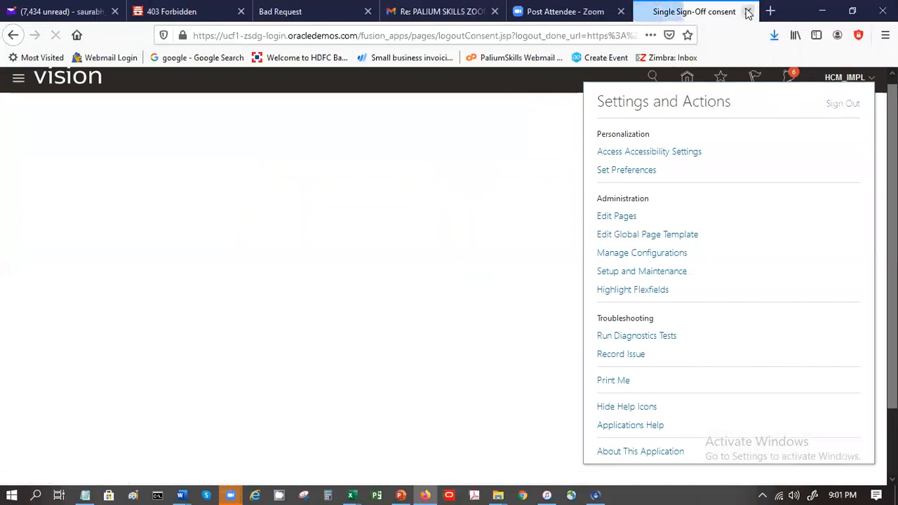
pyautogui.click(445, 367)
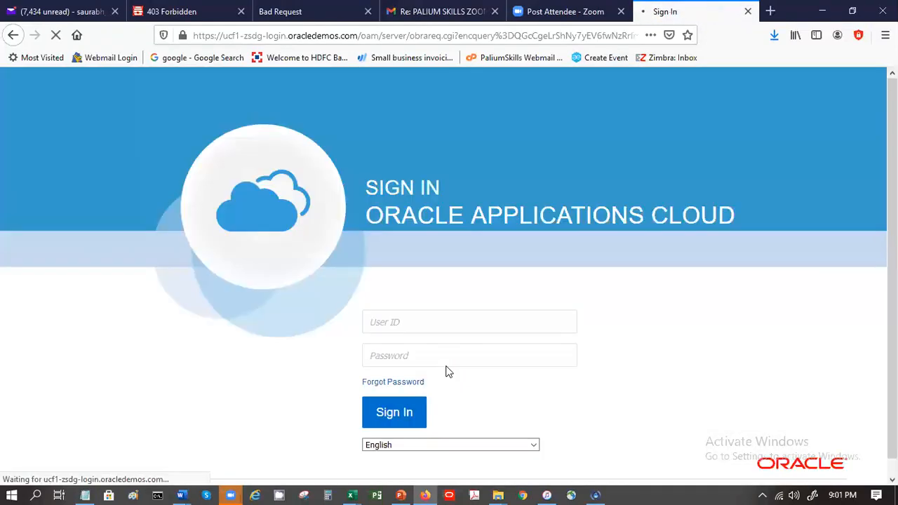
# - Fill in the user ID and password with the saved HCM_IMPL login for this website
pyautogui.click(426, 317)
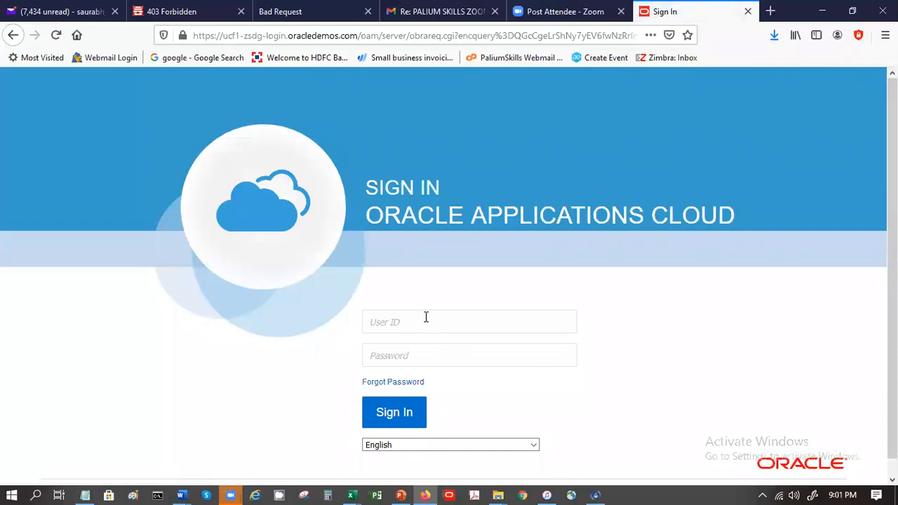
pyautogui.click(426, 317)
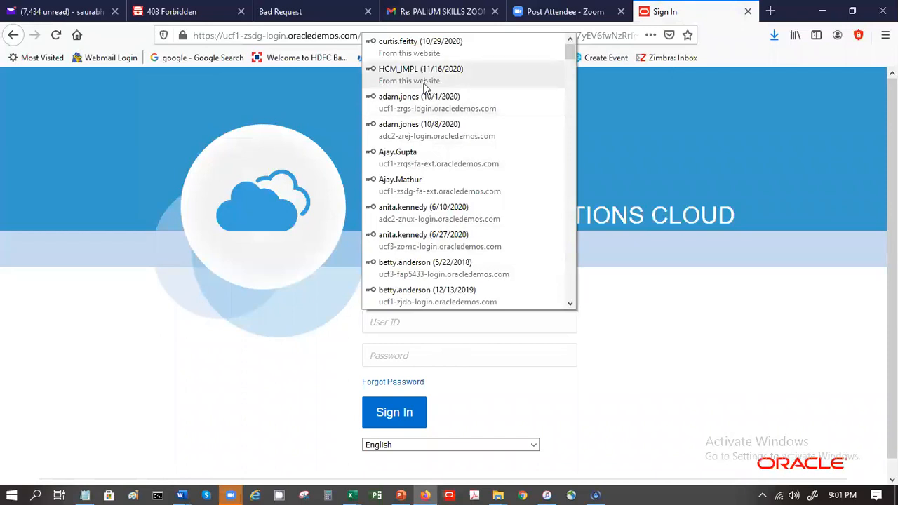
pyautogui.click(425, 73)
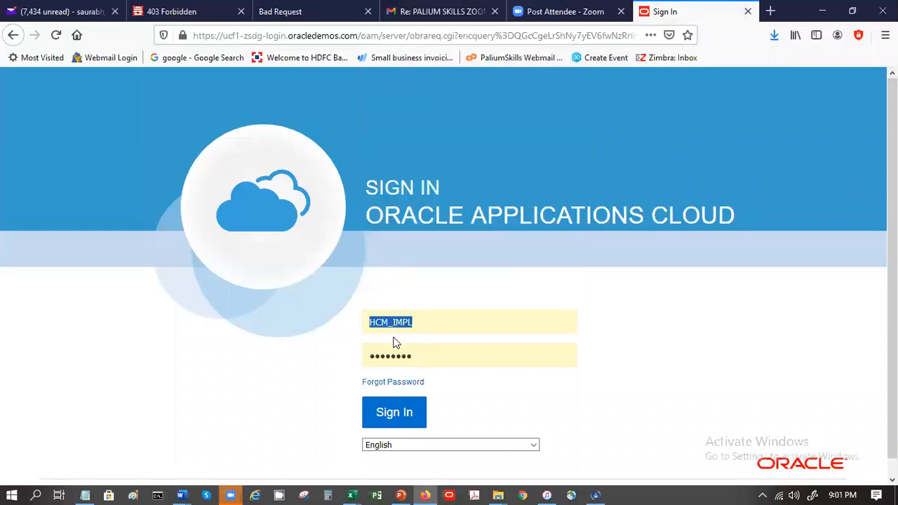
# - Replace the user ID with the HR specialist's user ID, keeping the filled-in password
pyautogui.write('curtiss.')
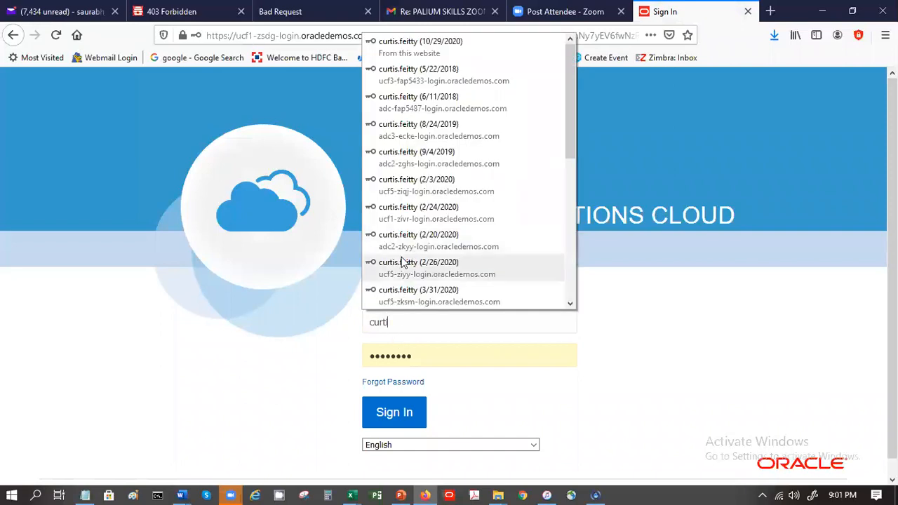
pyautogui.press('BackSpace')
pyautogui.press('BackSpace')
pyautogui.press('BackSpace')
pyautogui.write('.')
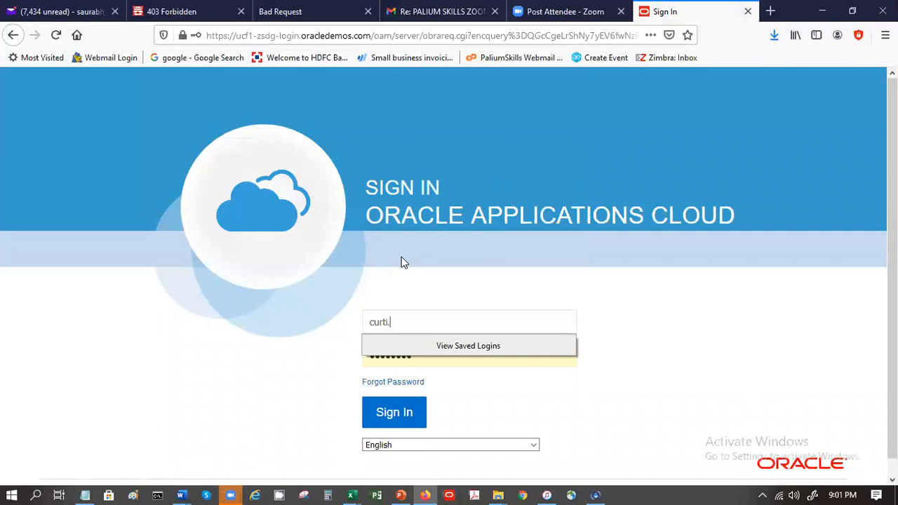
pyautogui.write('s.f')
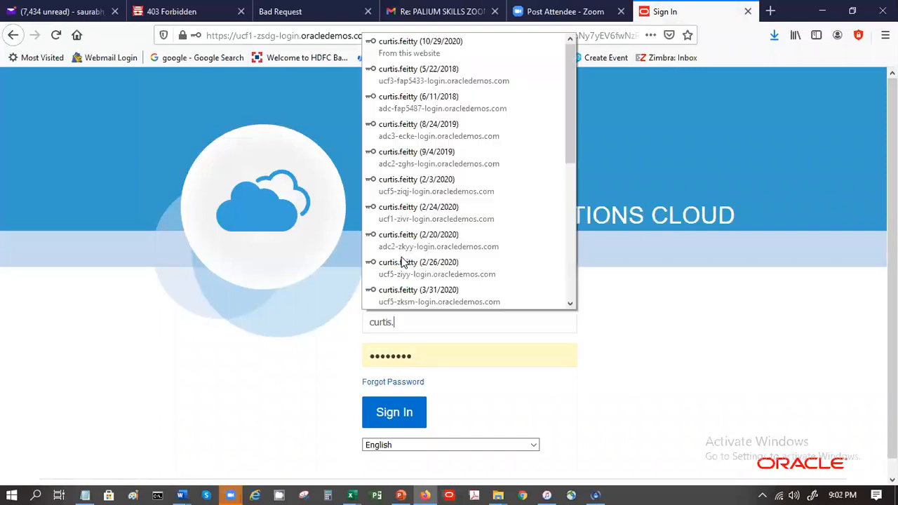
pyautogui.write('etty')
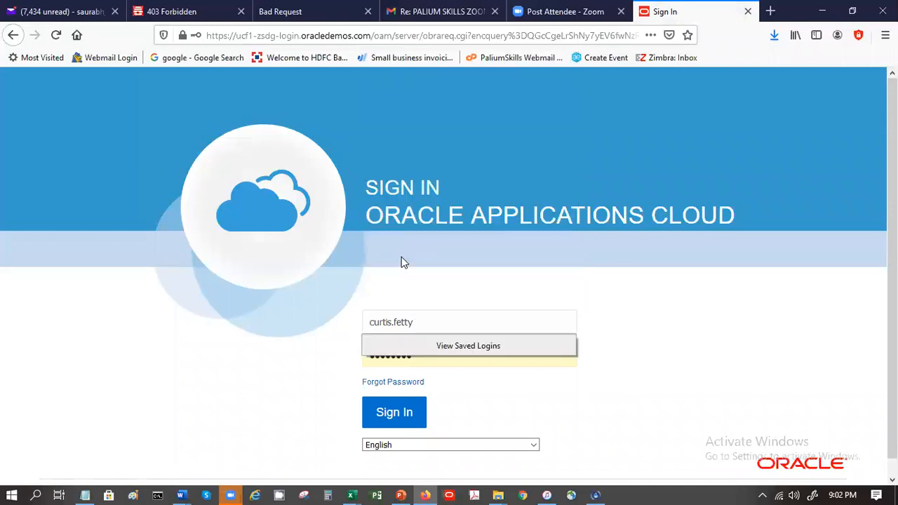
pyautogui.press('Left')
pyautogui.press('Left')
pyautogui.press('Left')
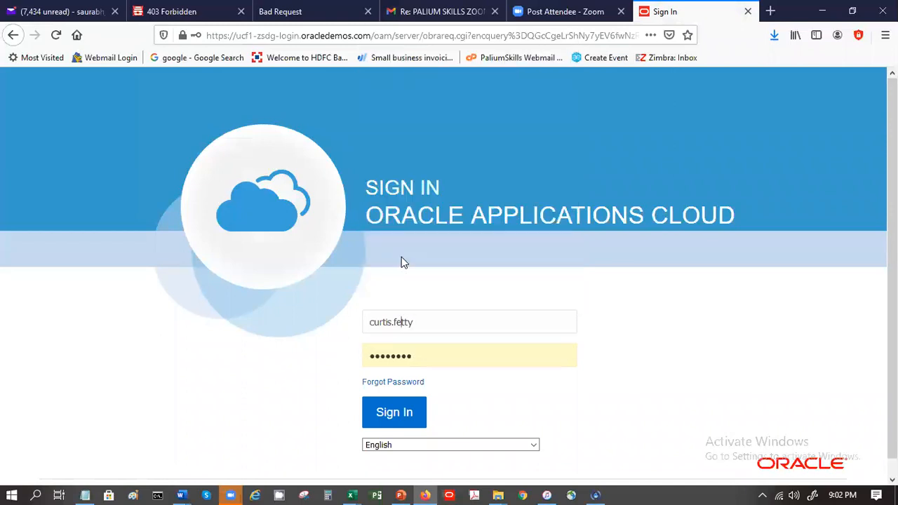
pyautogui.write('i')
# - Sign in as the HR specialist, update the saved browser login and let the slow home page finish loading
pyautogui.click(407, 413)
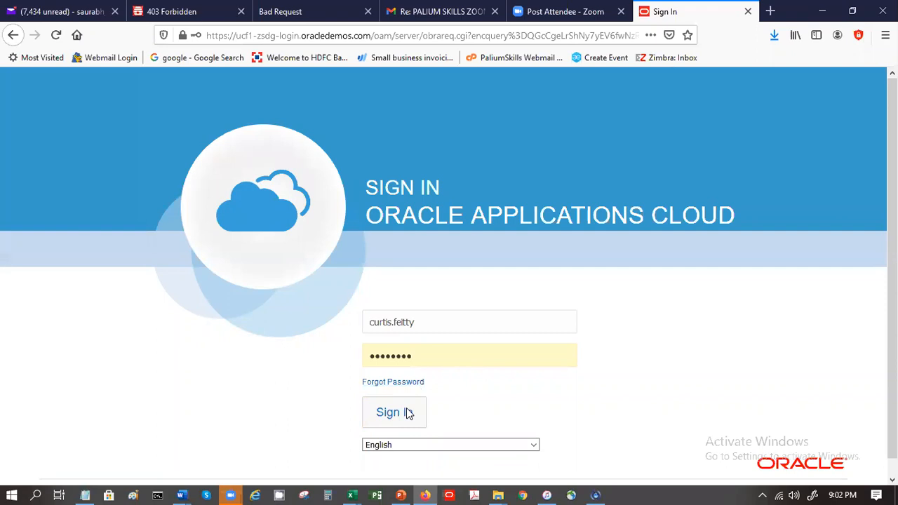
pyautogui.click(407, 413)
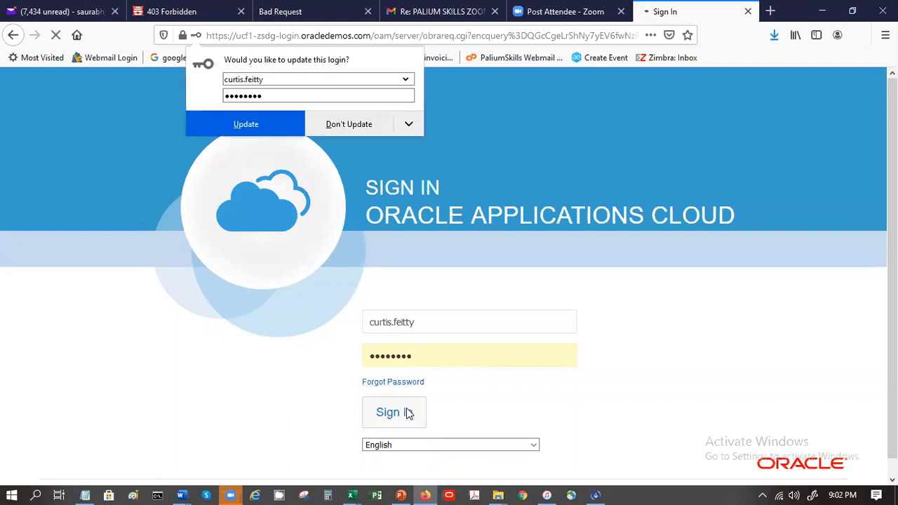
pyautogui.click(213, 133)
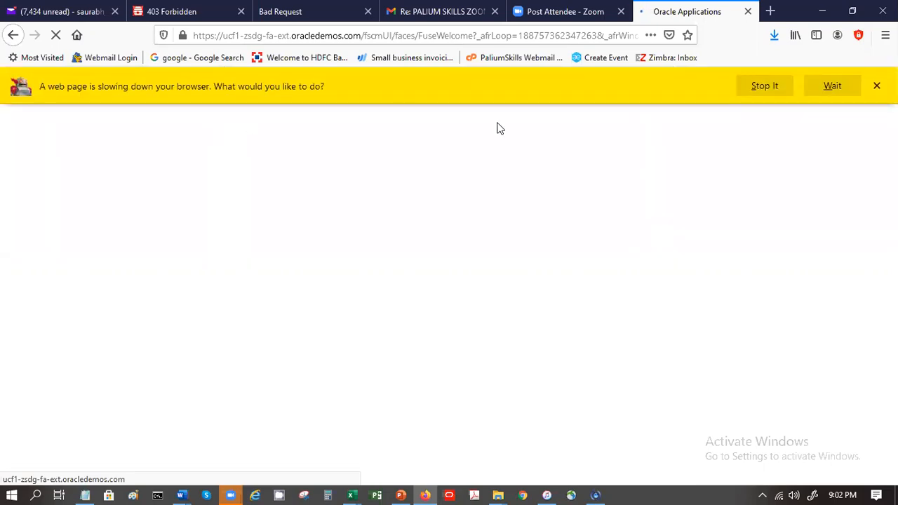
pyautogui.click(833, 87)
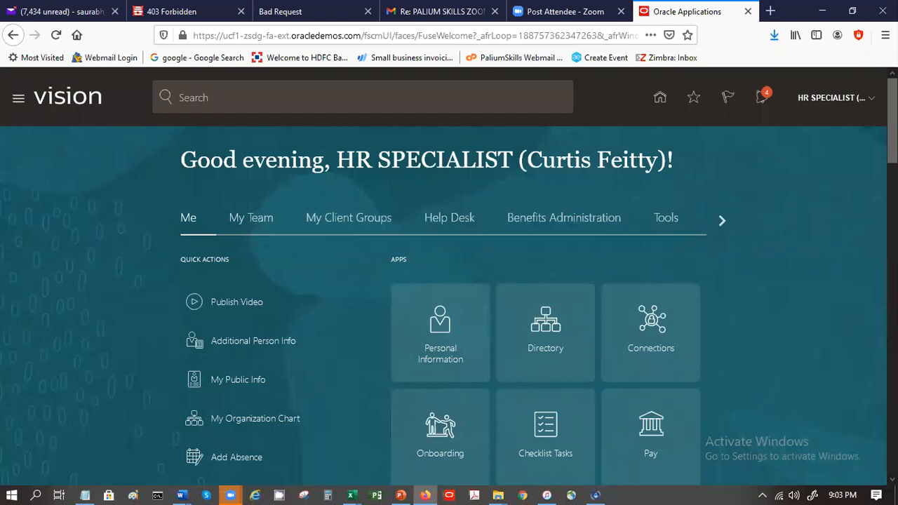
# - Open the HR specialist's Time and Absences page and review the absence and time card options
pyautogui.scroll(-5, 867, 218)
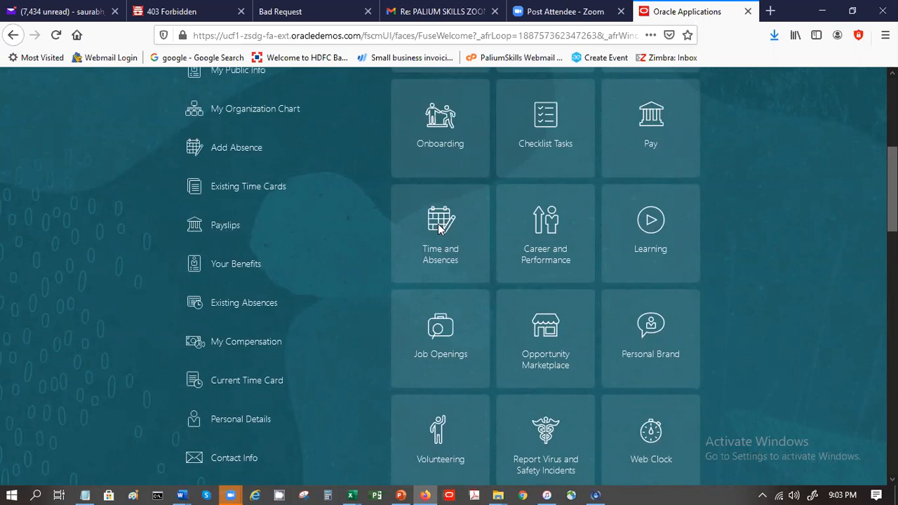
pyautogui.click(452, 263)
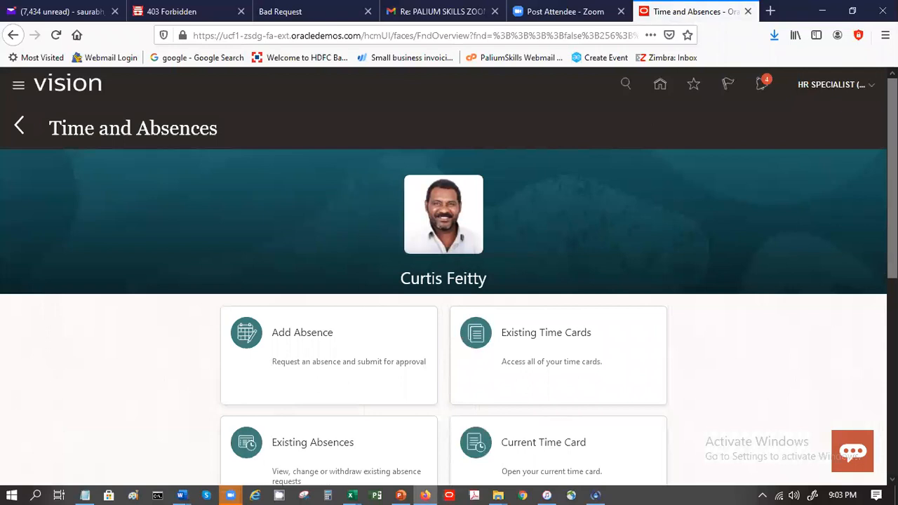
pyautogui.scroll(-3, 449, 281)
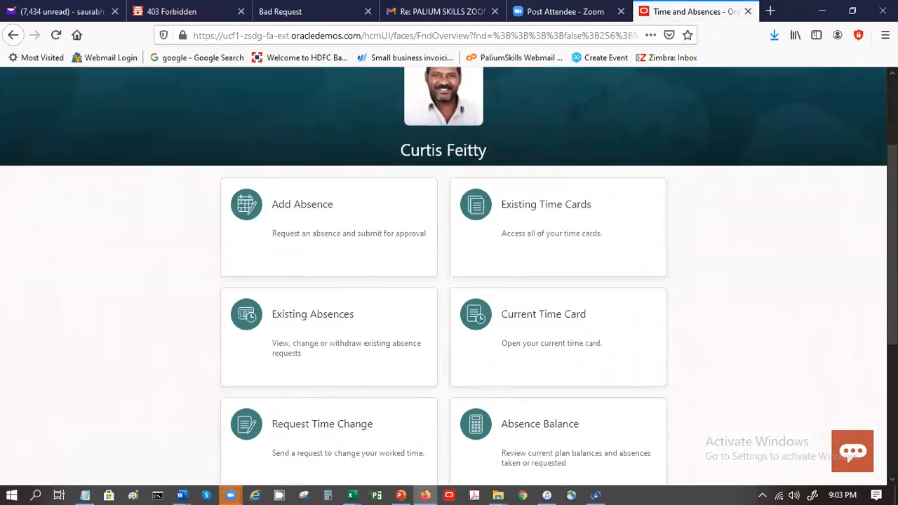
pyautogui.scroll(-2, 874, 315)
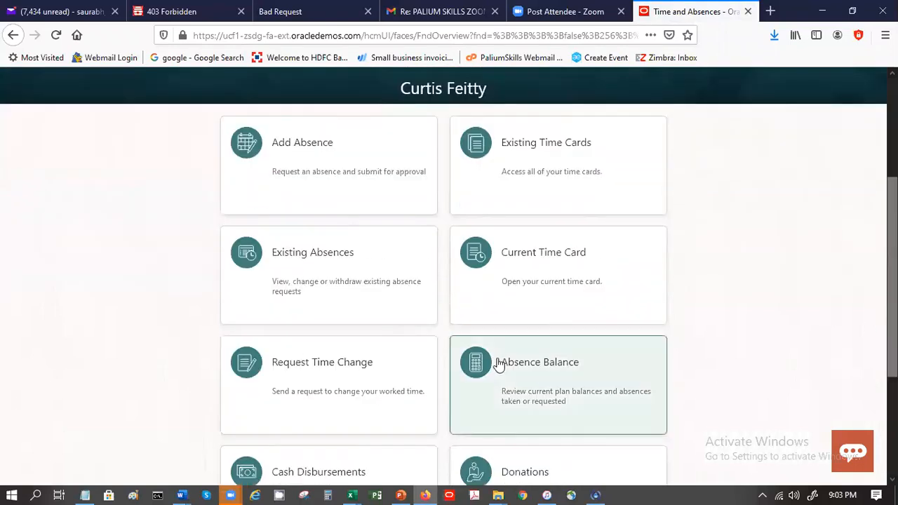
pyautogui.click(584, 385)
pyautogui.moveTo(892, 288); pyautogui.dragTo(892, 328)
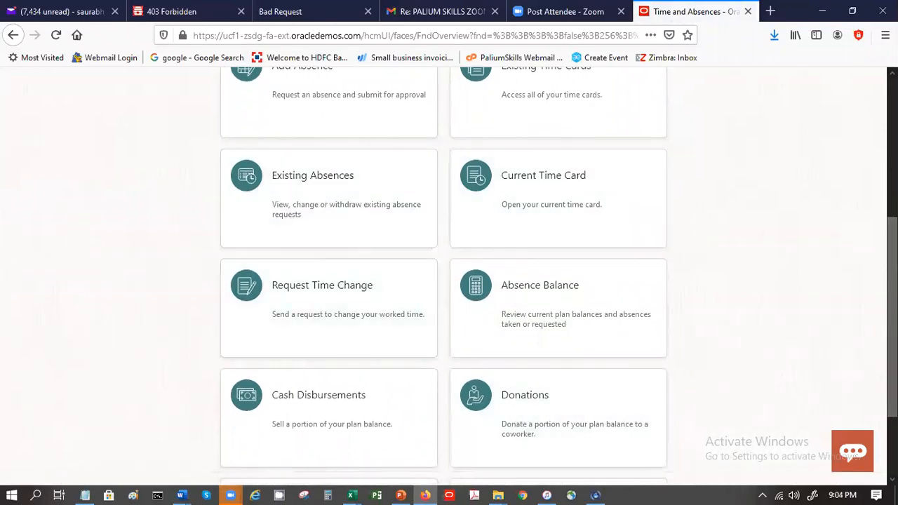
pyautogui.moveTo(892, 317); pyautogui.dragTo(892, 281)
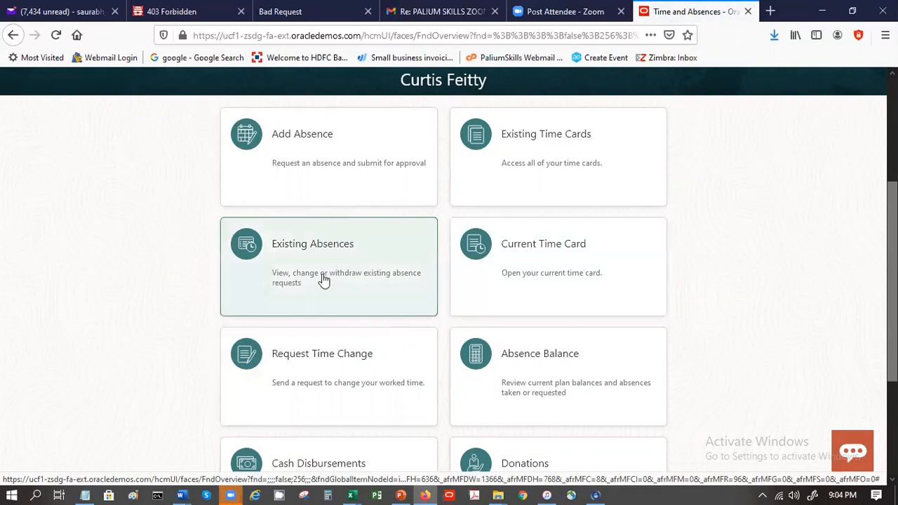
# - Open the Absence Balance page and examine the Vacation plan's balance and summary
pyautogui.click(535, 371)
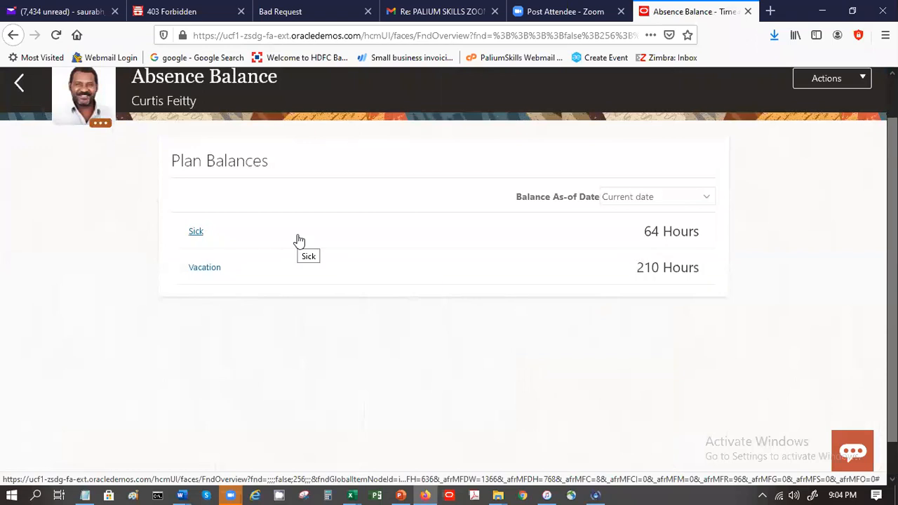
pyautogui.click(205, 268)
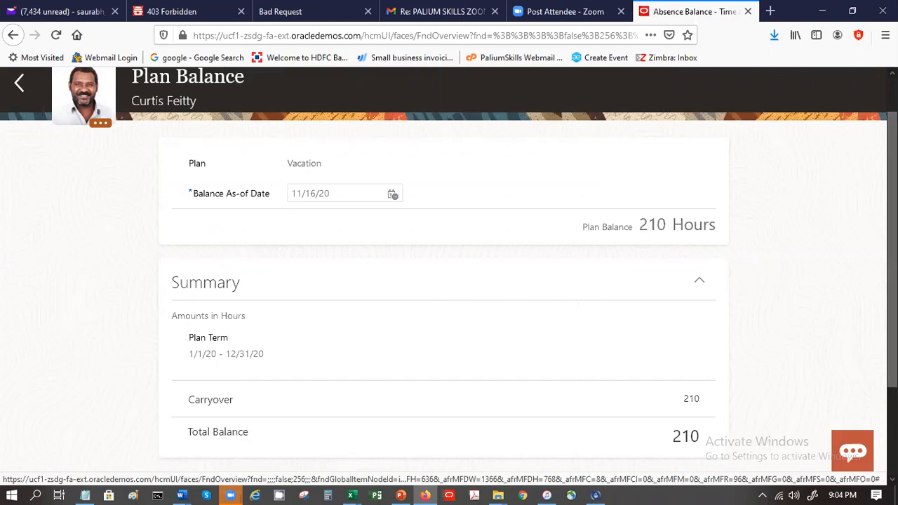
pyautogui.scroll(-2, 449, 281)
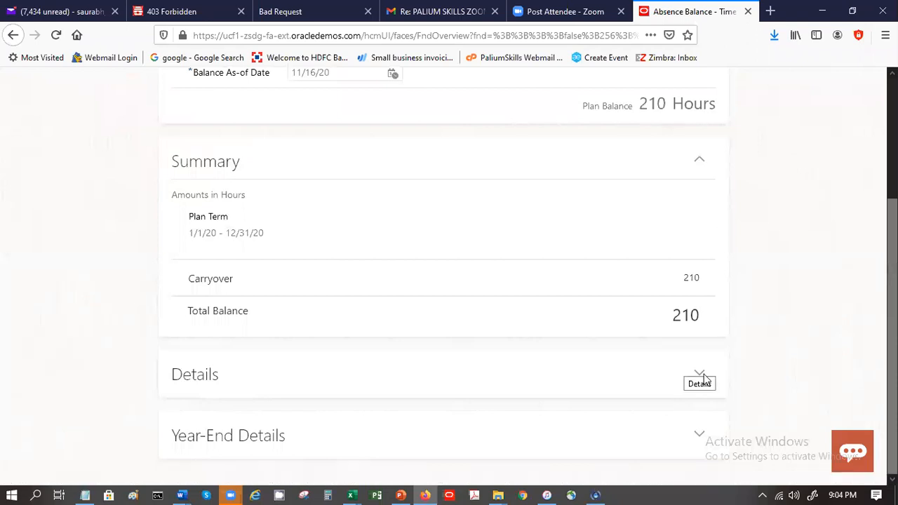
pyautogui.scroll(3, 704, 379)
pyautogui.scroll(-1, 737, 275)
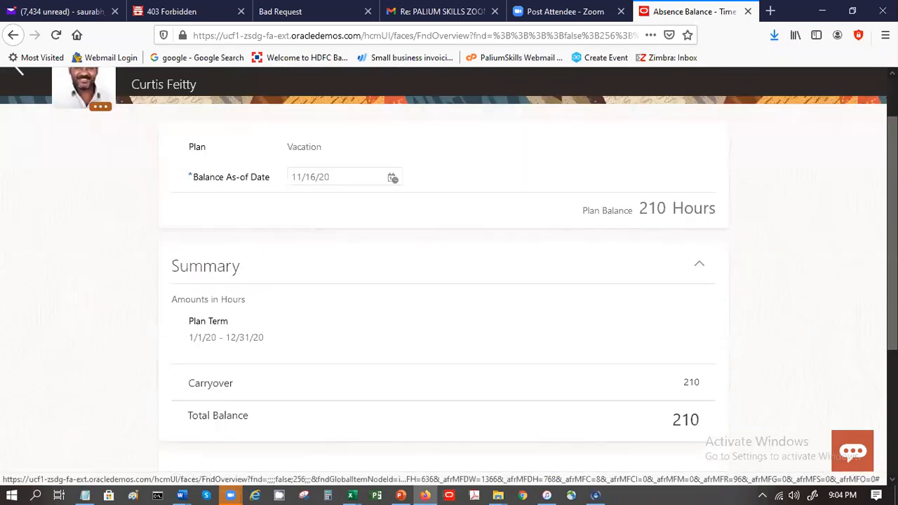
pyautogui.scroll(1, 449, 274)
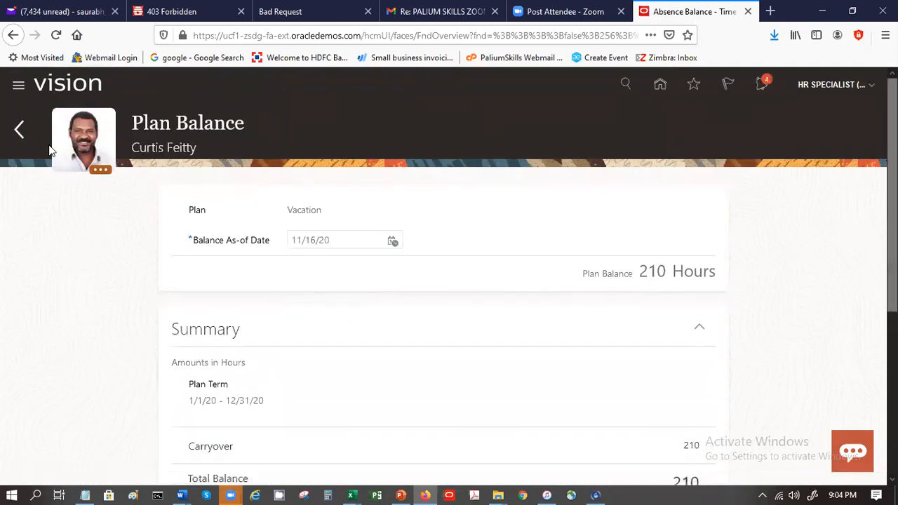
# - Return to the Absence Balance page and start a new absence with the type Vacation
pyautogui.click(17, 130)
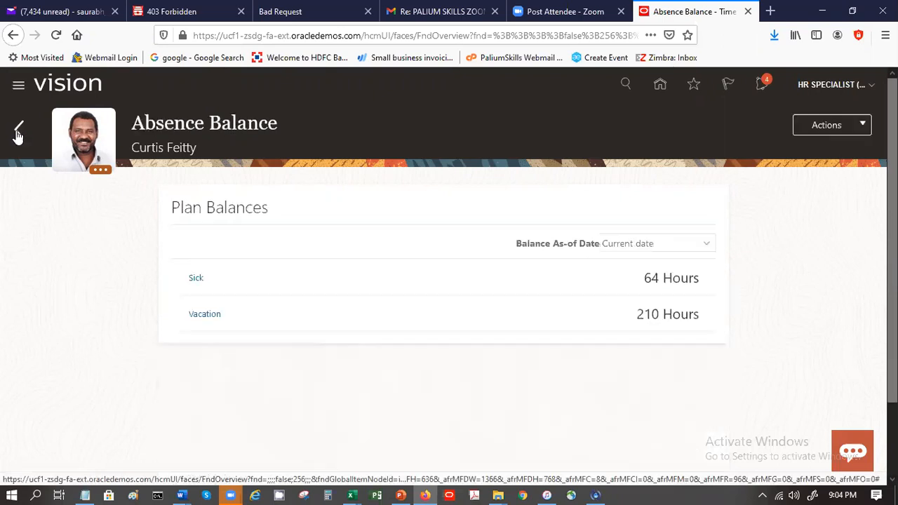
pyautogui.click(841, 128)
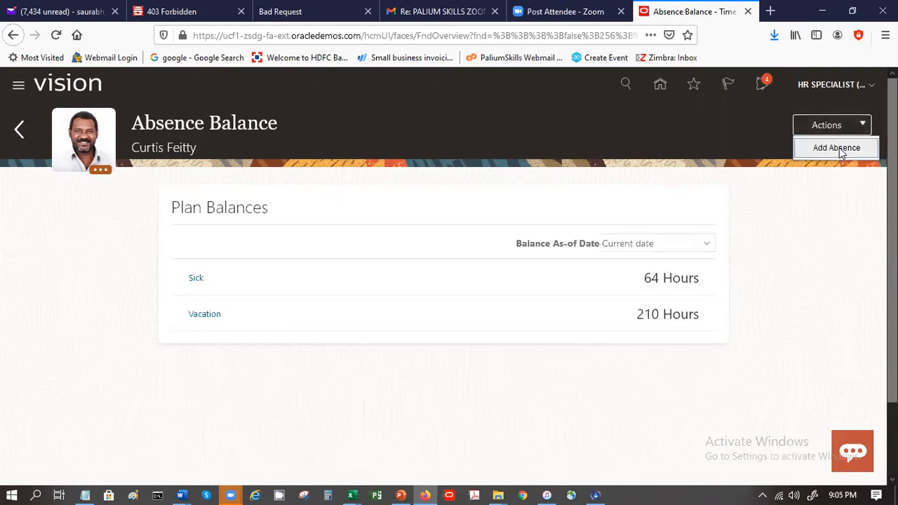
pyautogui.click(841, 150)
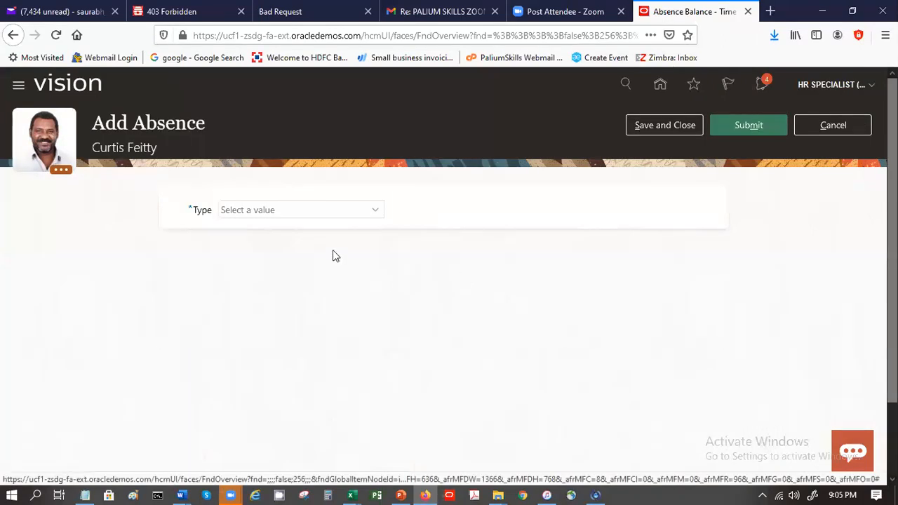
pyautogui.click(306, 212)
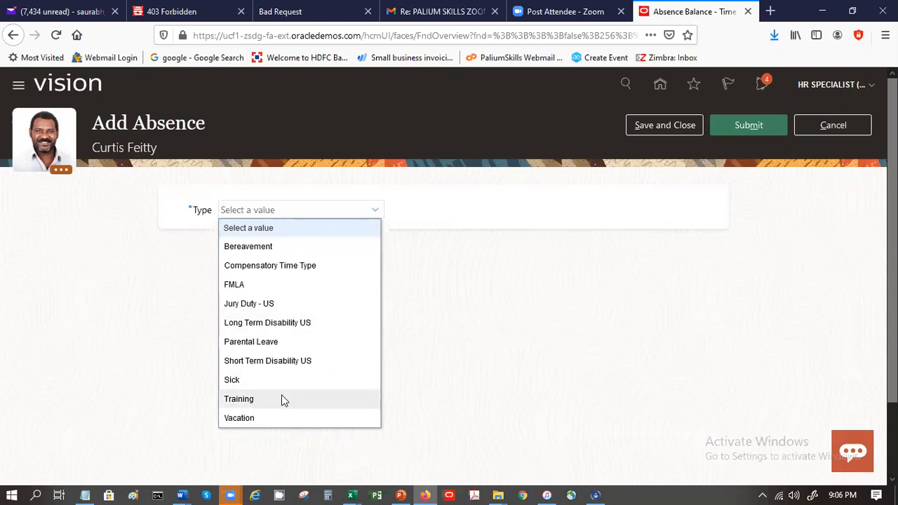
pyautogui.click(263, 417)
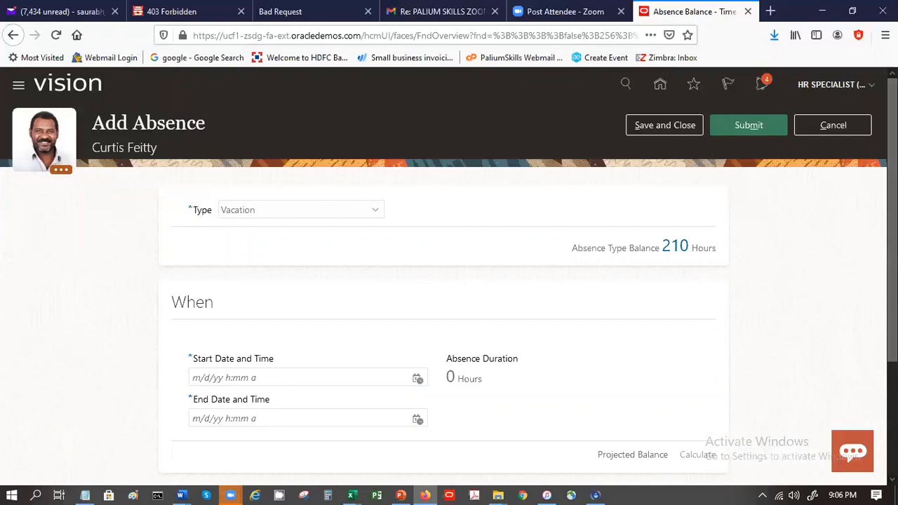
# - Set the vacation's start date and time to 11/2/20 8:30 AM
pyautogui.scroll(-3, 869, 405)
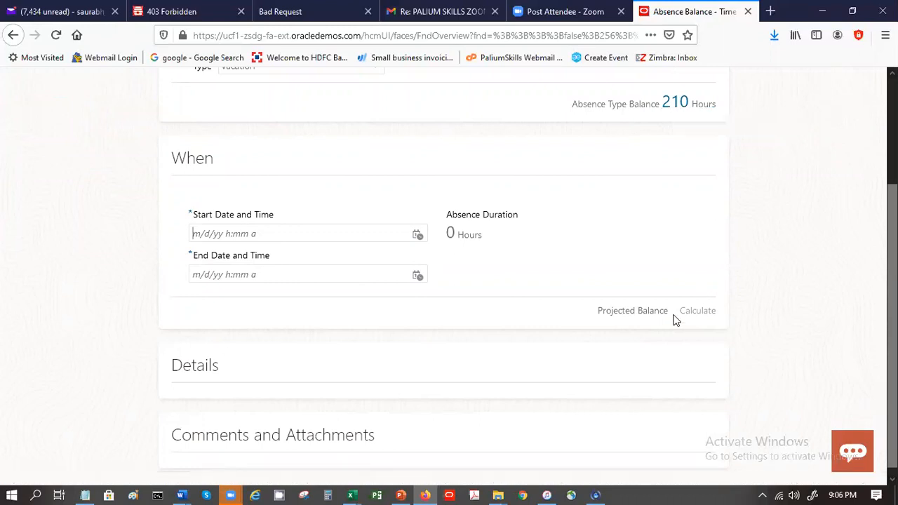
pyautogui.click(416, 235)
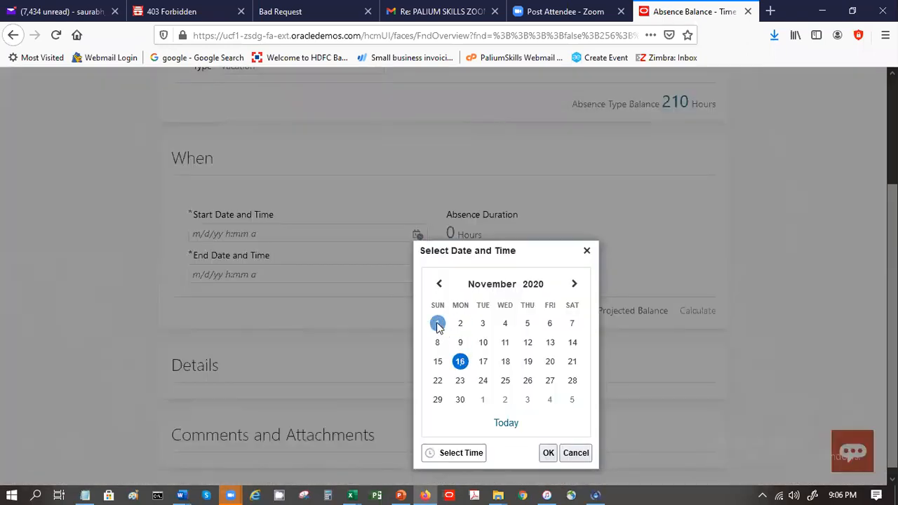
pyautogui.click(459, 324)
pyautogui.click(548, 454)
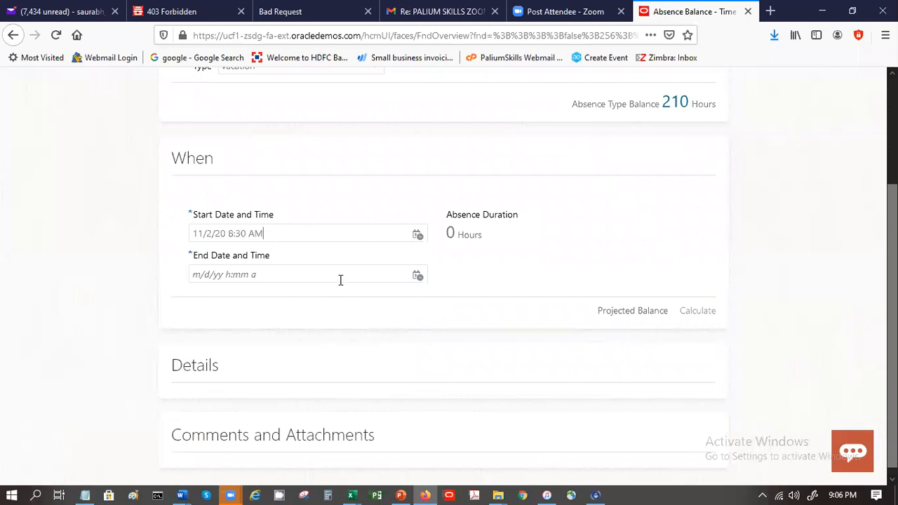
# - Set the vacation's end date and time to 11/13/20 4:30 PM and submit the absence request
pyautogui.click(419, 276)
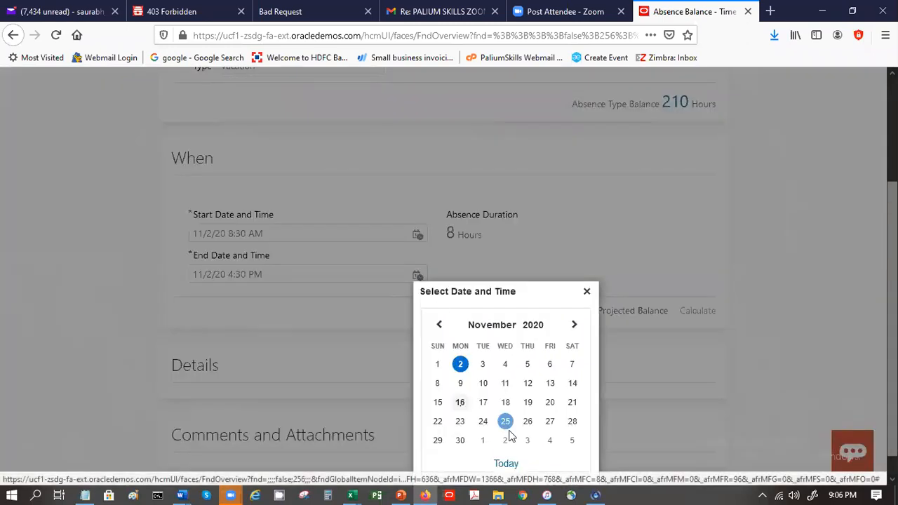
pyautogui.click(549, 385)
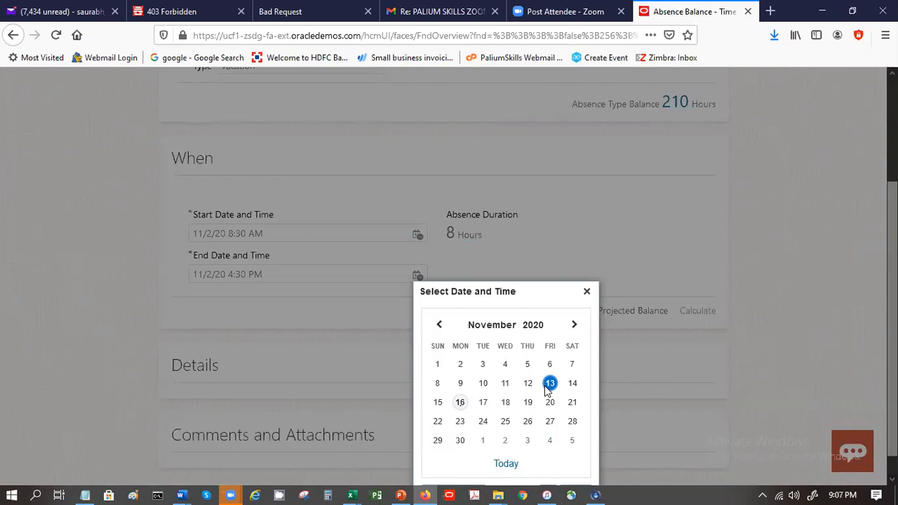
pyautogui.click(549, 385)
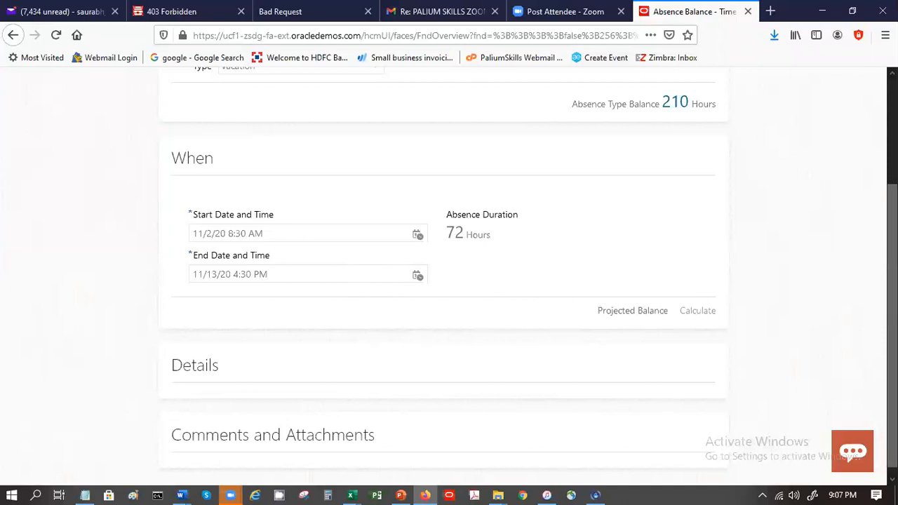
pyautogui.scroll(2, 892, 281)
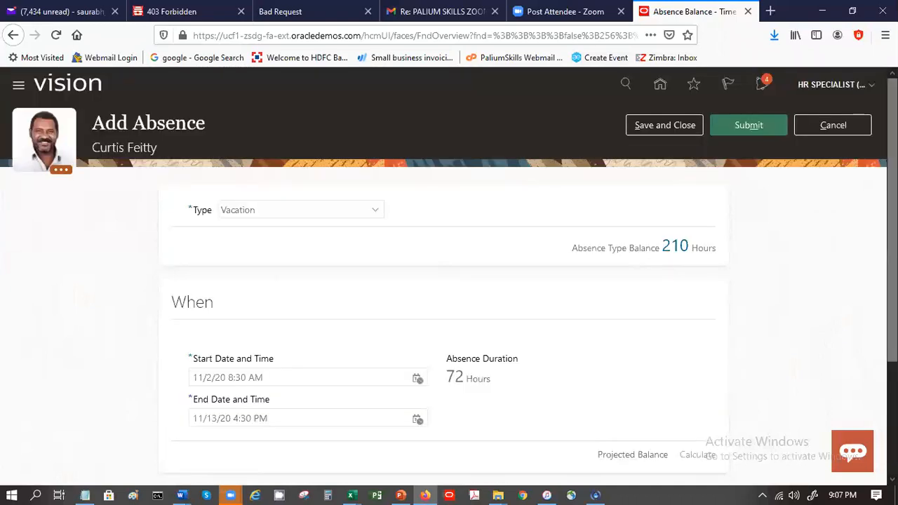
pyautogui.click(742, 126)
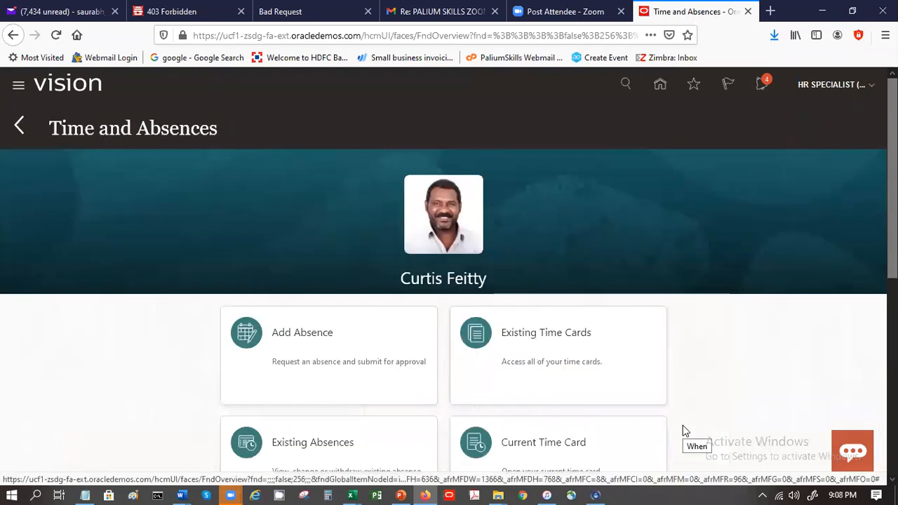
# - Open the vacation request from the existing absences, review its details and leave it without changes
pyautogui.click(268, 443)
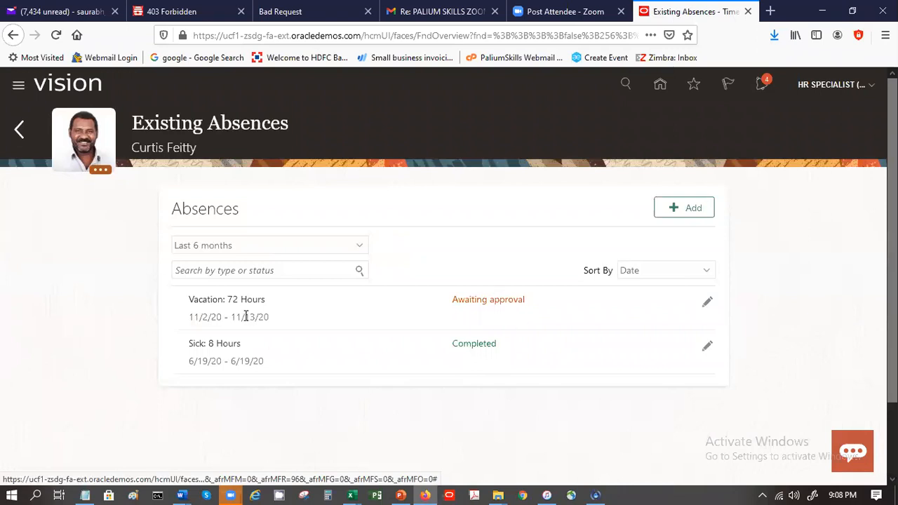
pyautogui.click(705, 302)
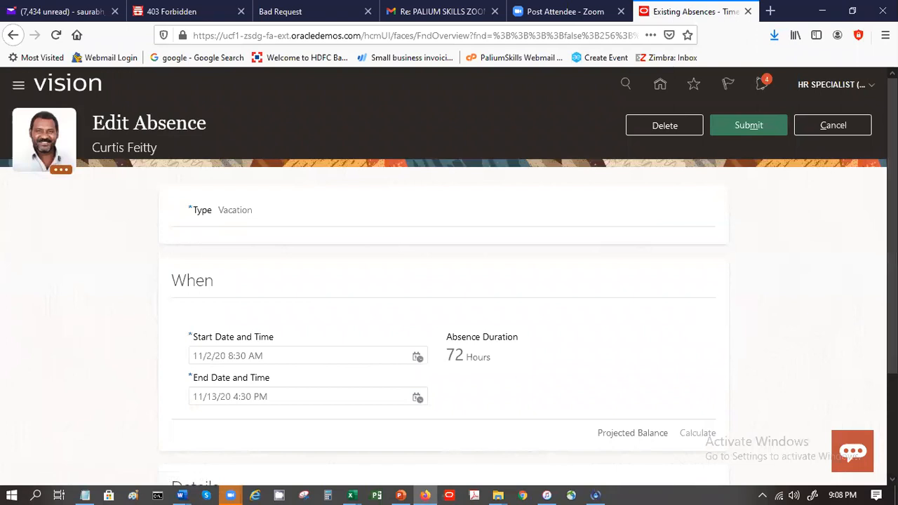
pyautogui.scroll(-2, 449, 281)
pyautogui.scroll(-1, 749, 435)
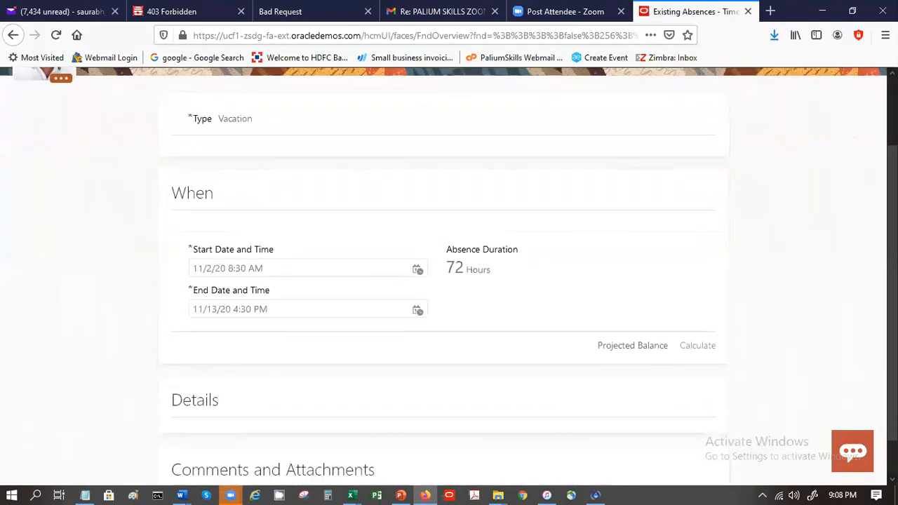
pyautogui.scroll(4, 750, 435)
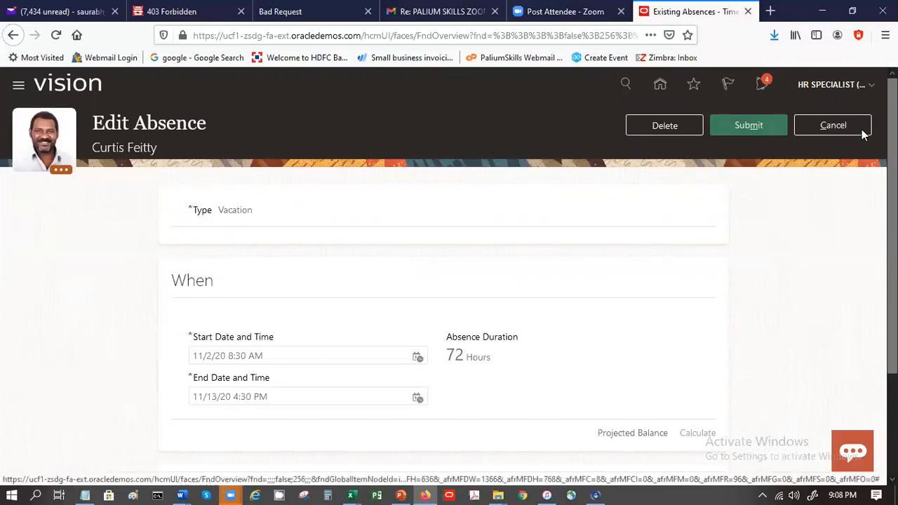
pyautogui.click(836, 126)
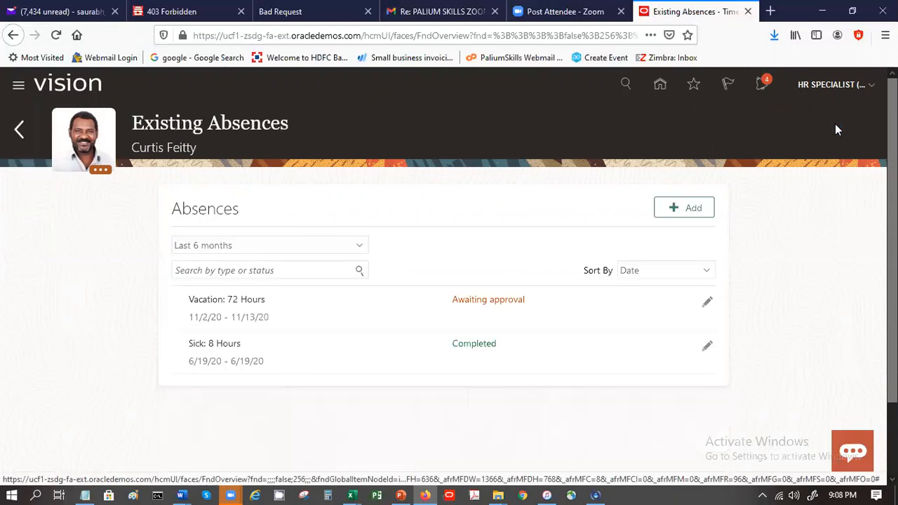
# - Check the period filter choices for existing absences, then view the Sick absence and leave it without changes
pyautogui.click(353, 247)
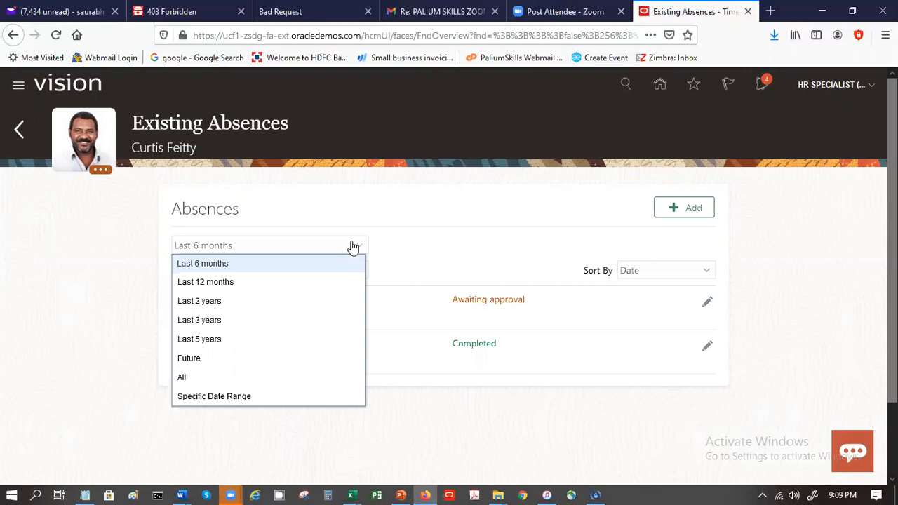
pyautogui.click(589, 428)
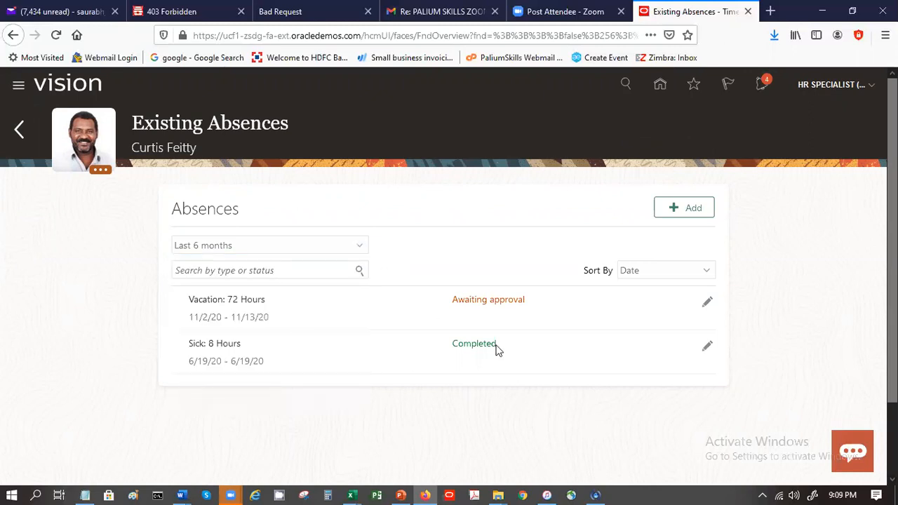
pyautogui.click(708, 346)
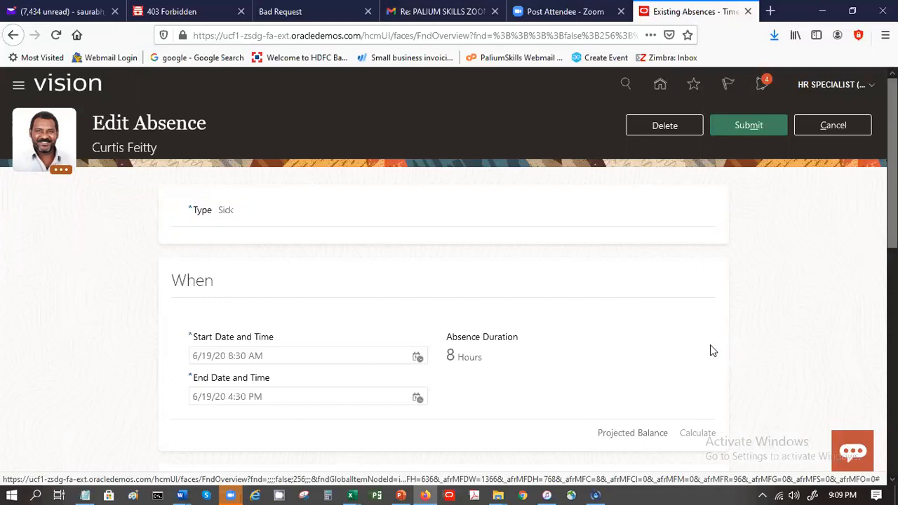
pyautogui.click(829, 126)
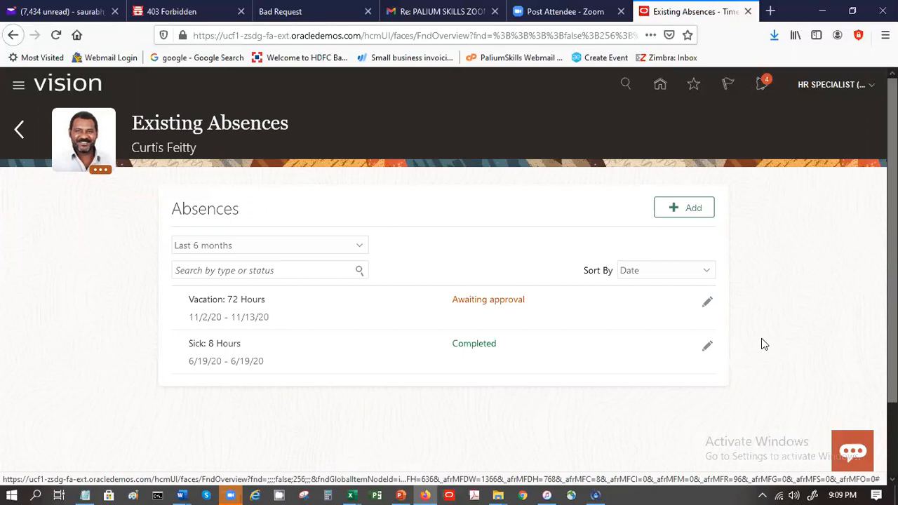
# - Go back through the Time and Absences options to the home page and open the My Team overview
pyautogui.click(18, 129)
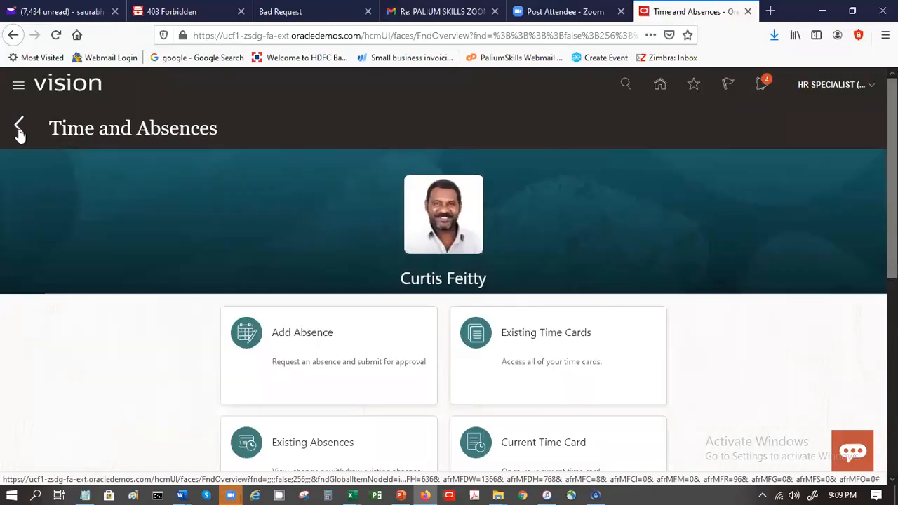
pyautogui.scroll(-5, 450, 280)
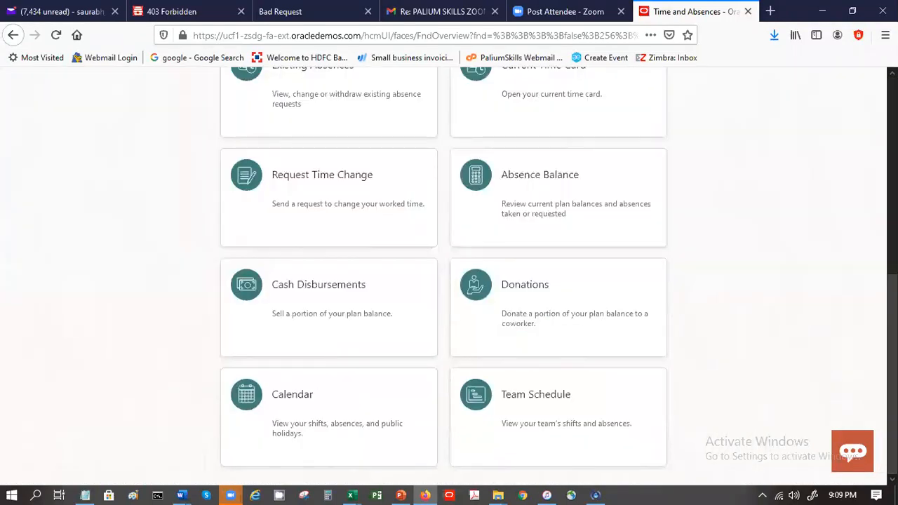
pyautogui.scroll(5, 44, 149)
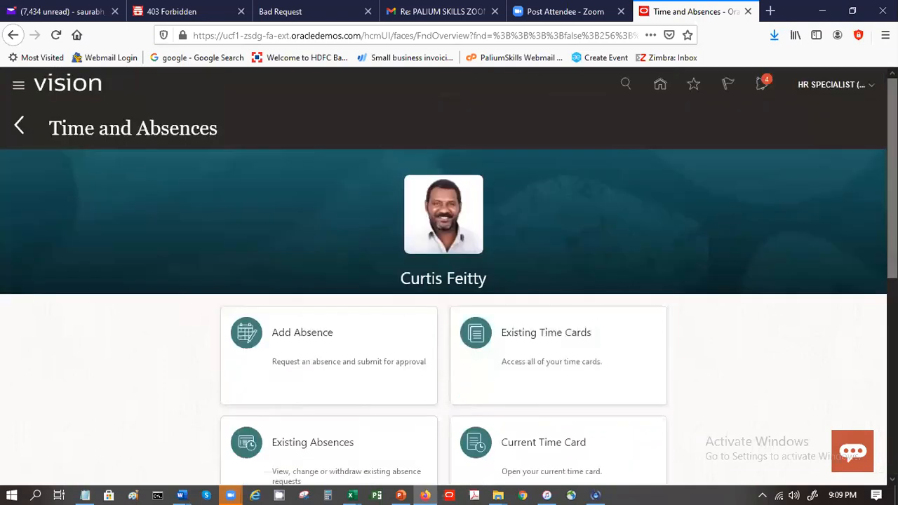
pyautogui.click(18, 130)
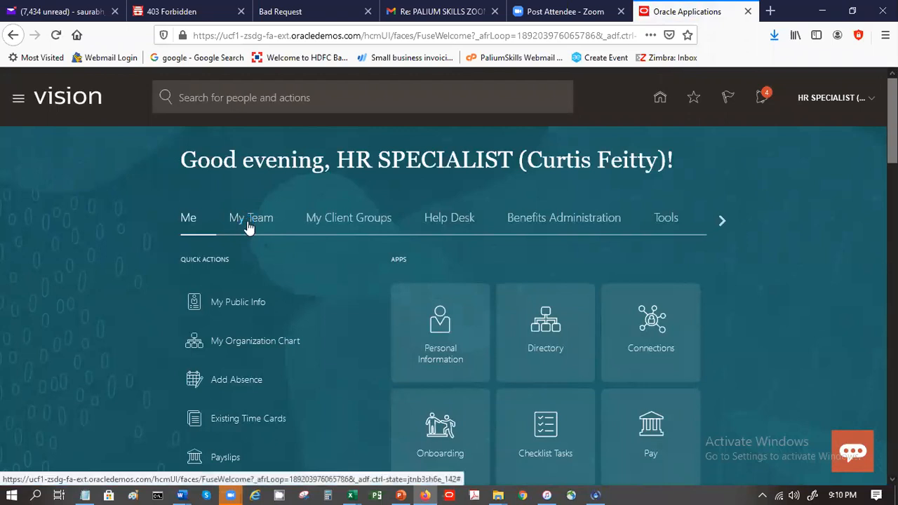
pyautogui.click(247, 227)
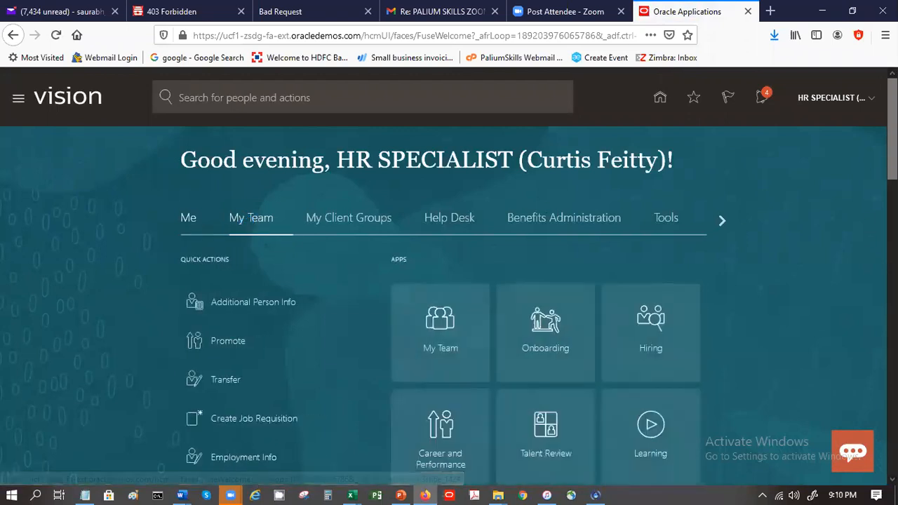
pyautogui.scroll(-3, 449, 281)
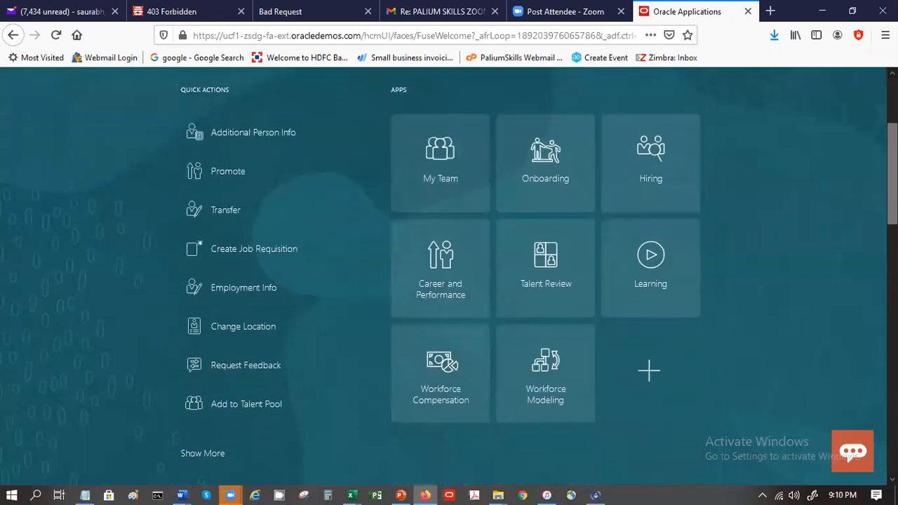
pyautogui.click(455, 183)
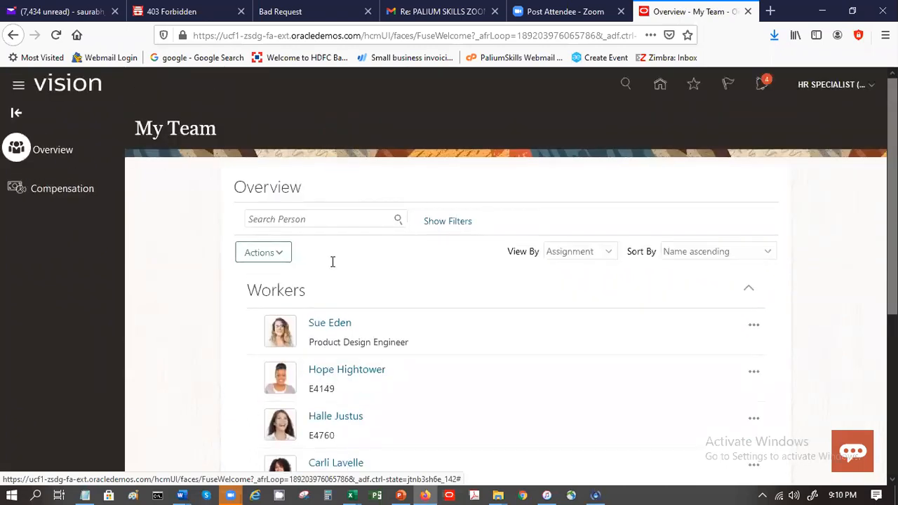
# - Review the first listed worker's employment info and the actions available for it, then return to the team overview
pyautogui.click(336, 321)
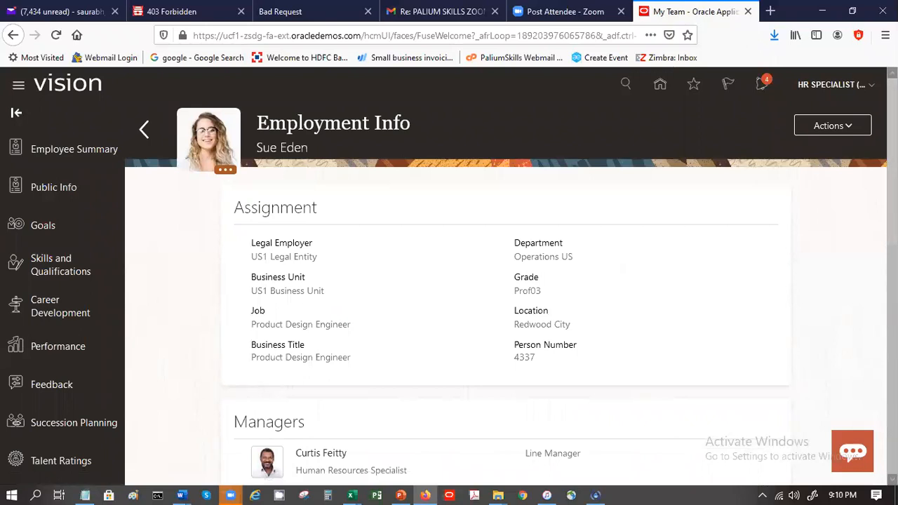
pyautogui.click(843, 128)
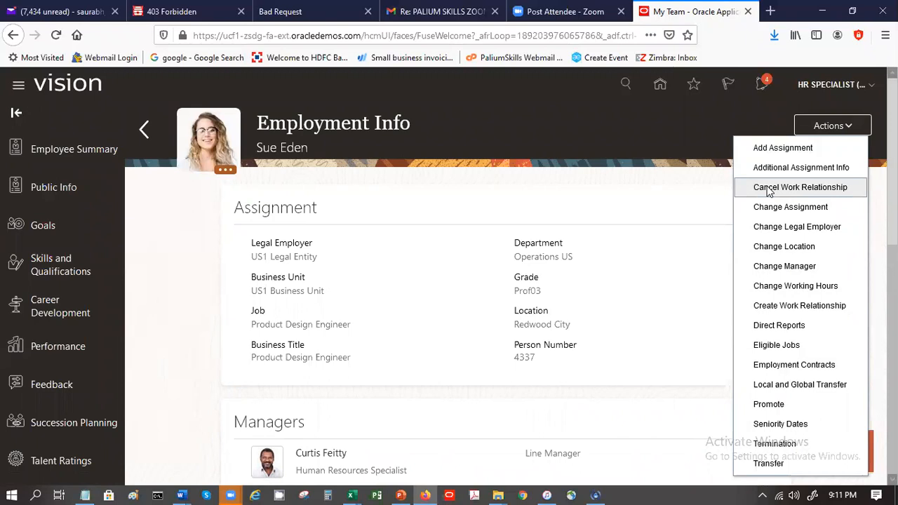
pyautogui.click(534, 172)
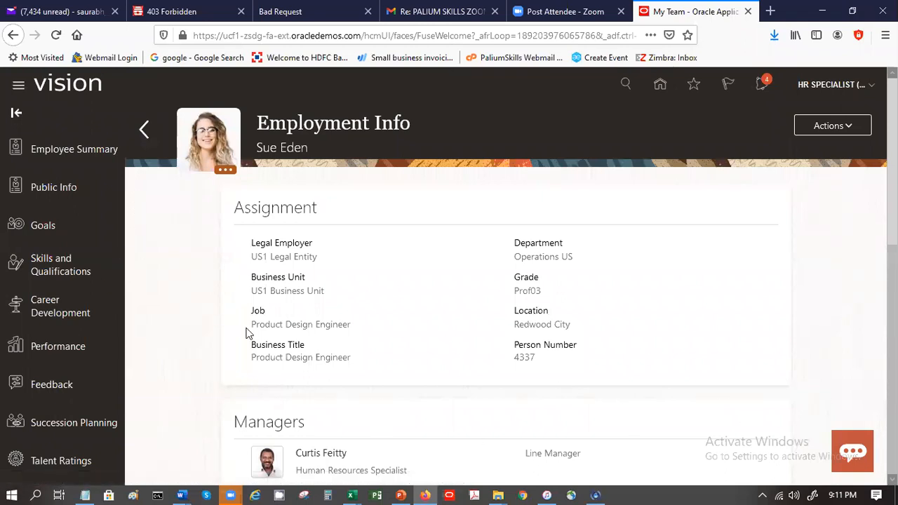
pyautogui.click(144, 128)
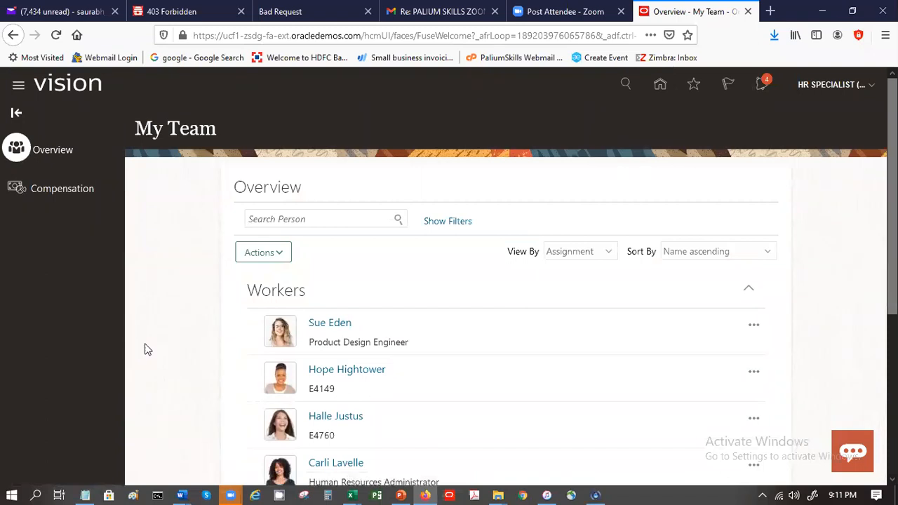
# - Check the actions available for the whole team, then start adding an absence for the first listed worker
pyautogui.click(282, 260)
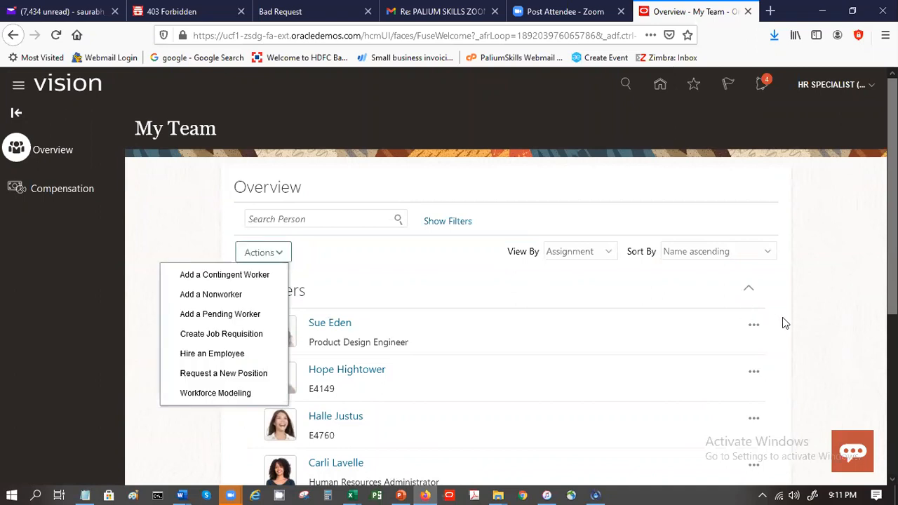
pyautogui.click(754, 327)
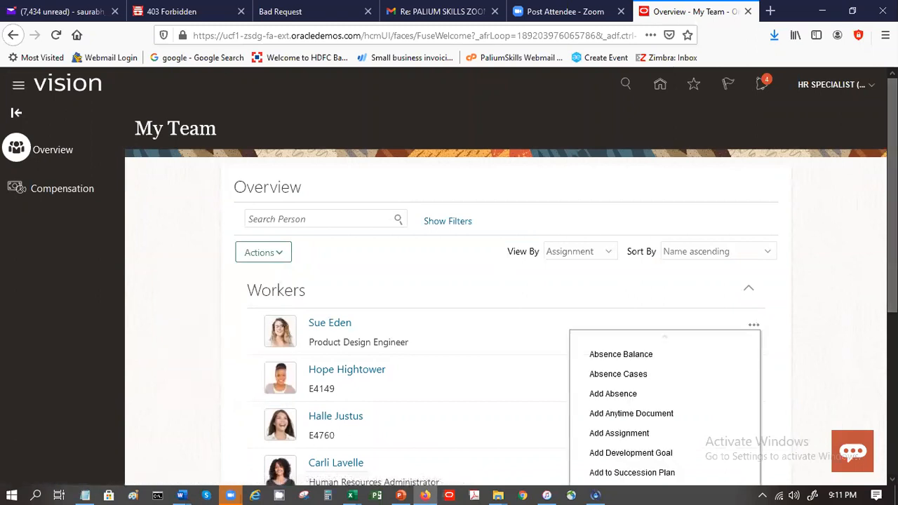
pyautogui.scroll(-2, 758, 328)
pyautogui.scroll(-2, 702, 341)
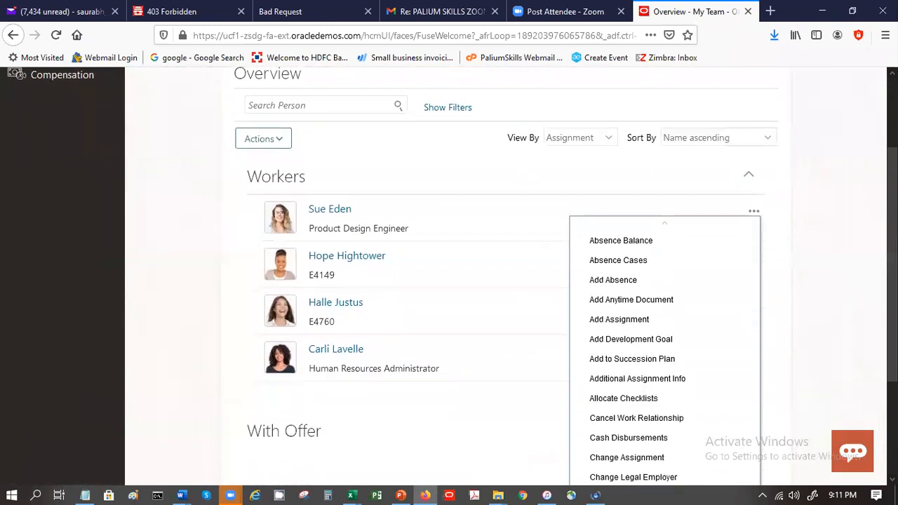
pyautogui.click(612, 270)
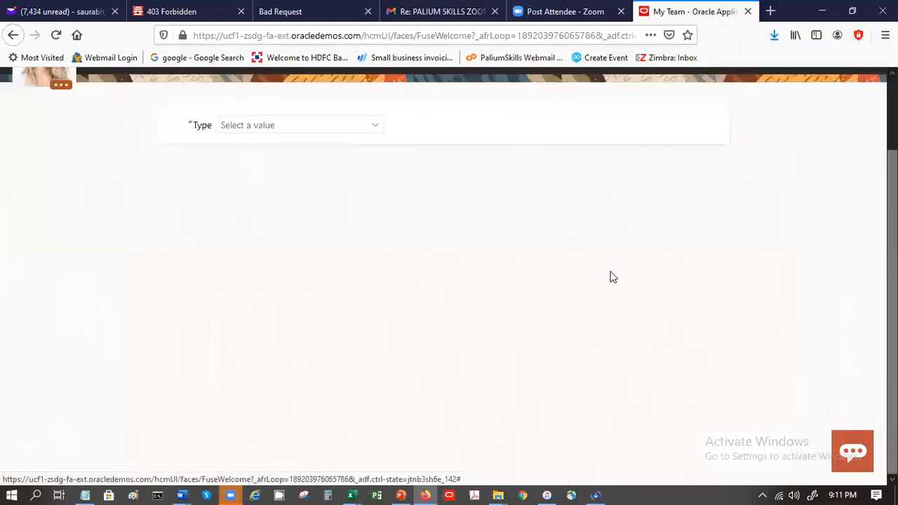
# - Fill in a Sick absence from 11/16/20 8:30 AM to 11/16/20 5:30 PM and return to the team overview
pyautogui.click(370, 127)
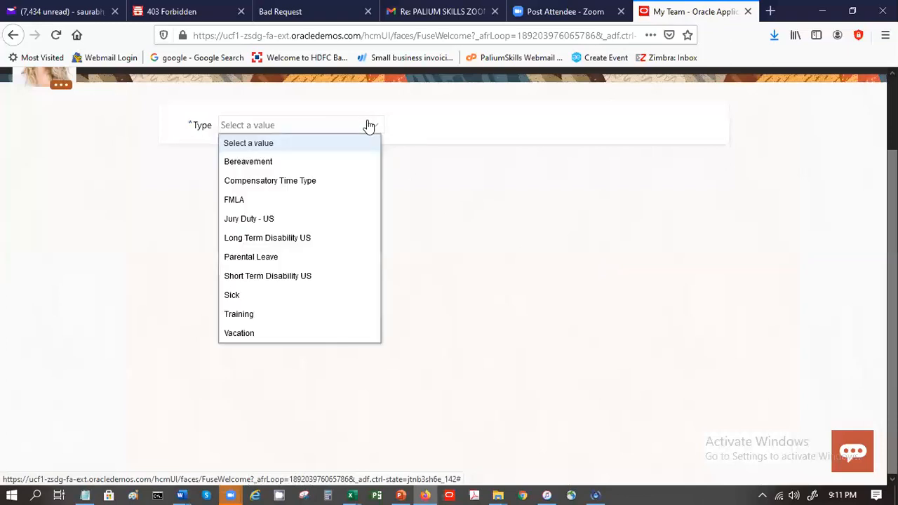
pyautogui.click(278, 299)
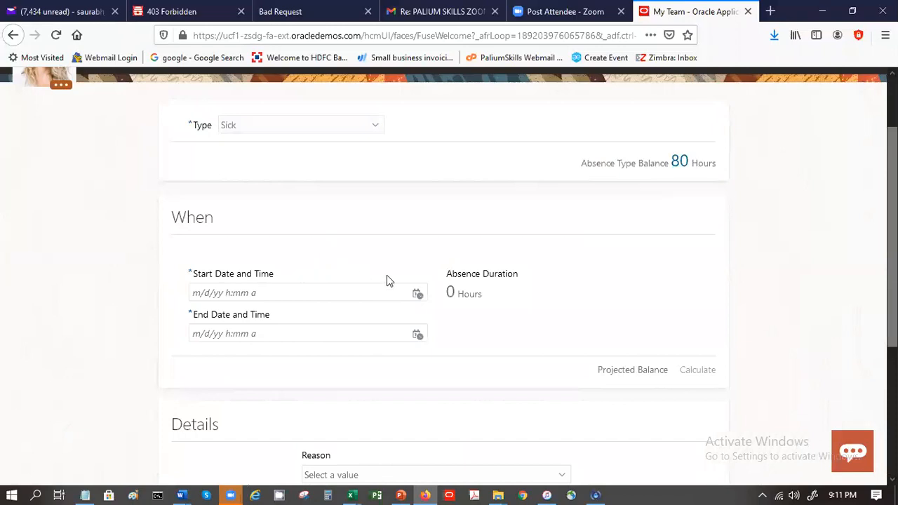
pyautogui.click(417, 293)
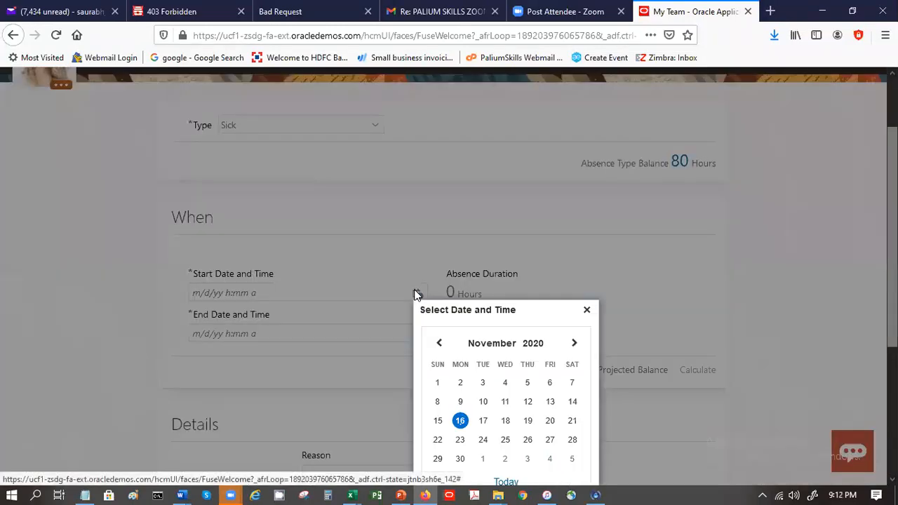
pyautogui.click(460, 421)
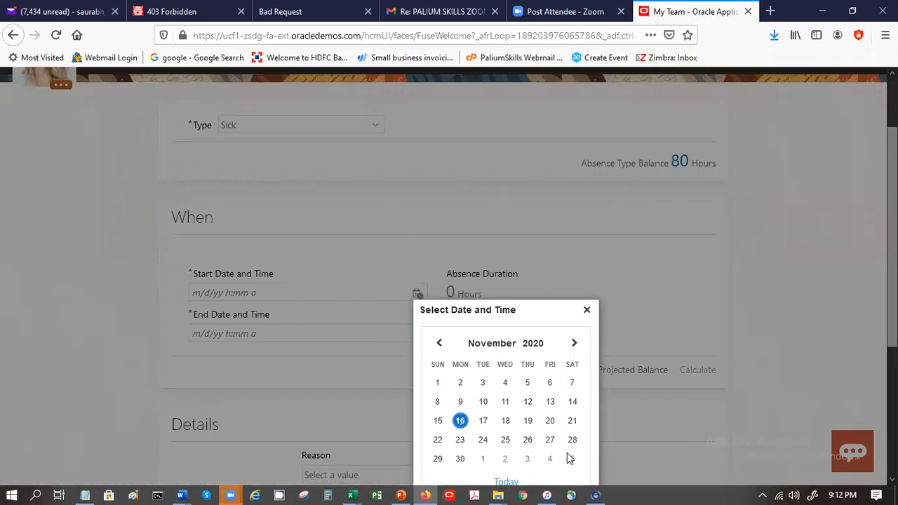
pyautogui.scroll(-3, 449, 280)
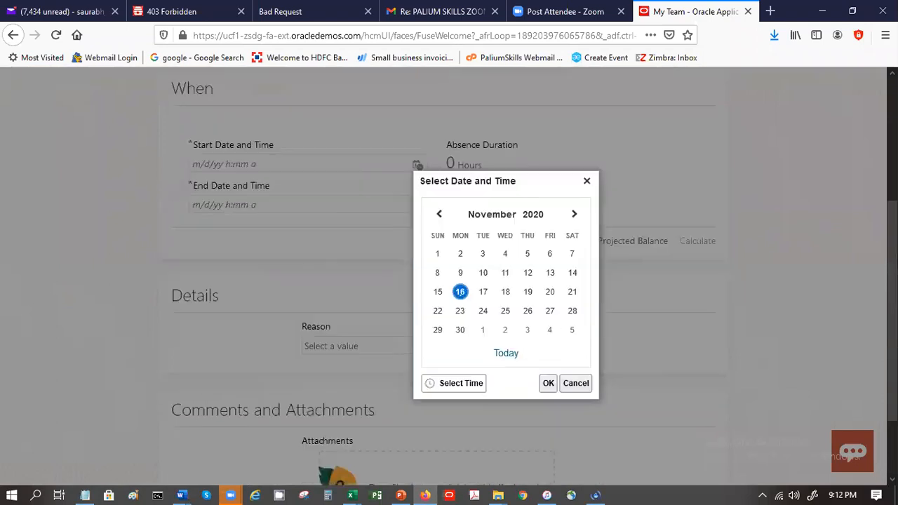
pyautogui.click(549, 382)
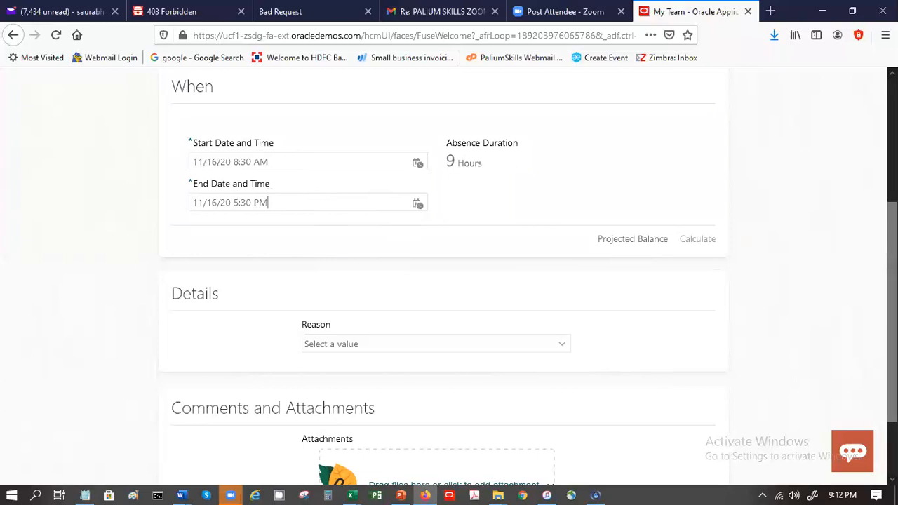
pyautogui.scroll(5, 449, 281)
pyautogui.click(763, 125)
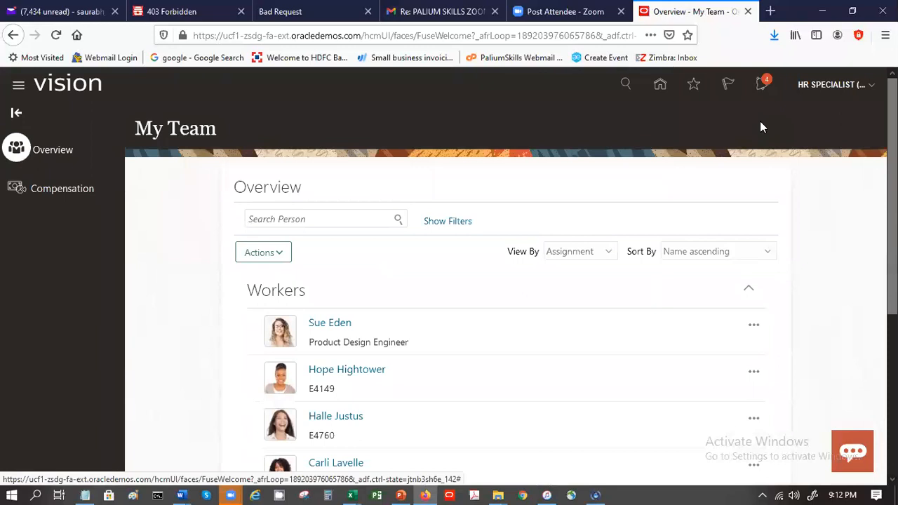
# - Return to the home page and open Absences administration from the My Client Groups apps
pyautogui.click(660, 85)
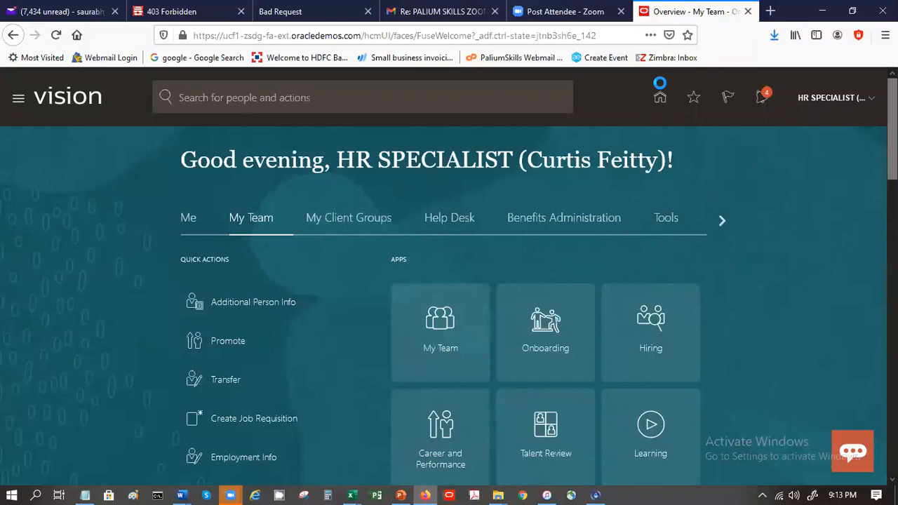
pyautogui.click(230, 494)
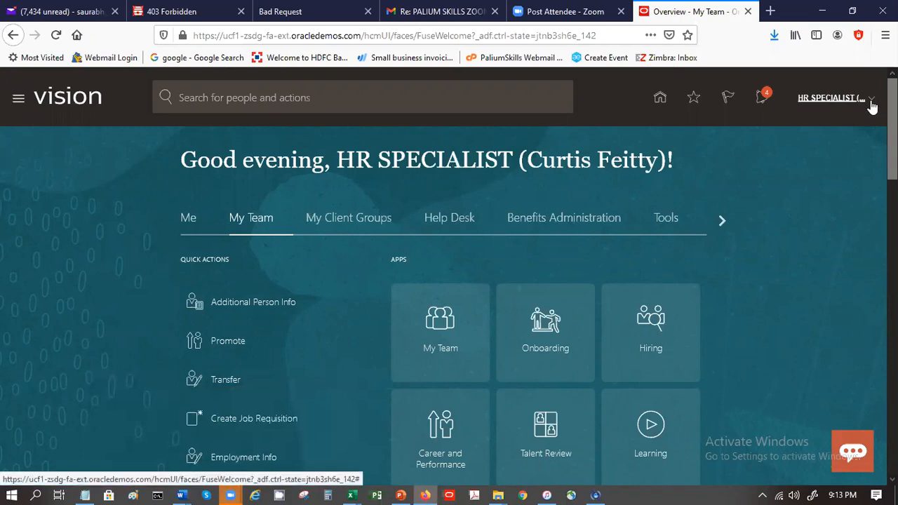
pyautogui.click(445, 226)
pyautogui.click(377, 226)
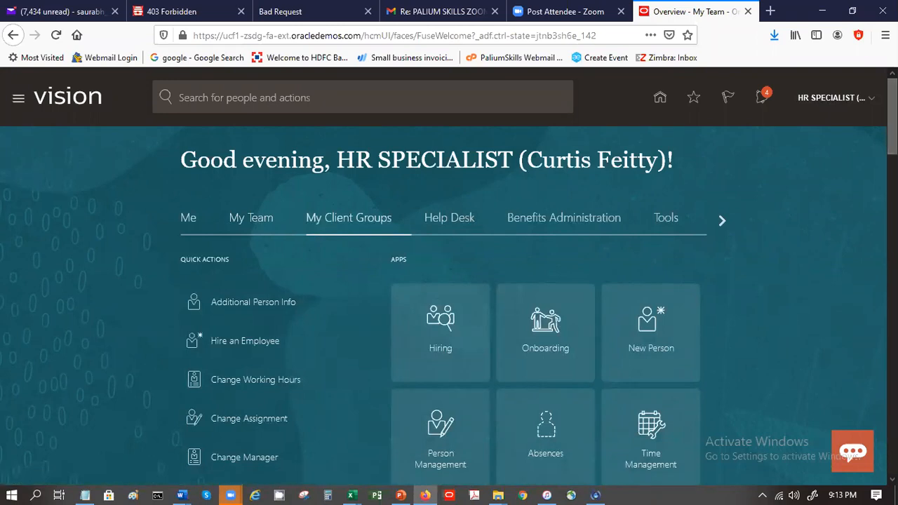
pyautogui.scroll(-3, 540, 255)
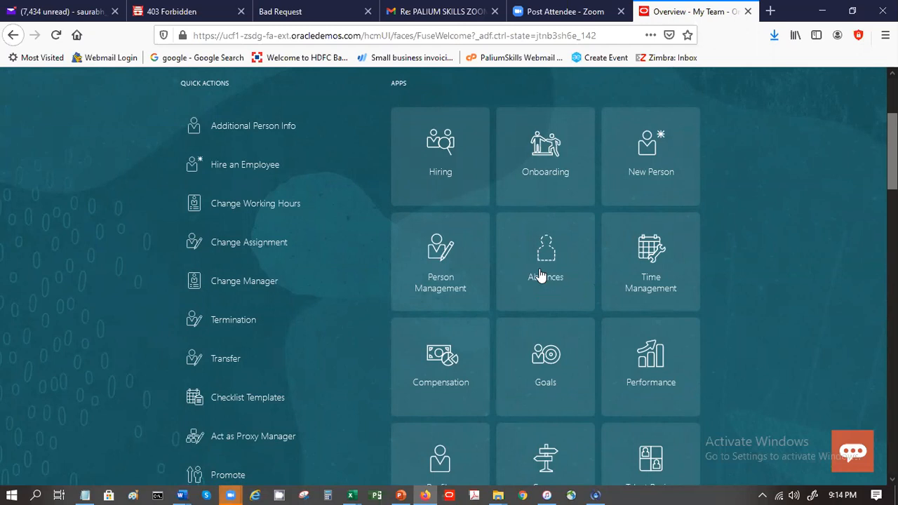
pyautogui.click(541, 275)
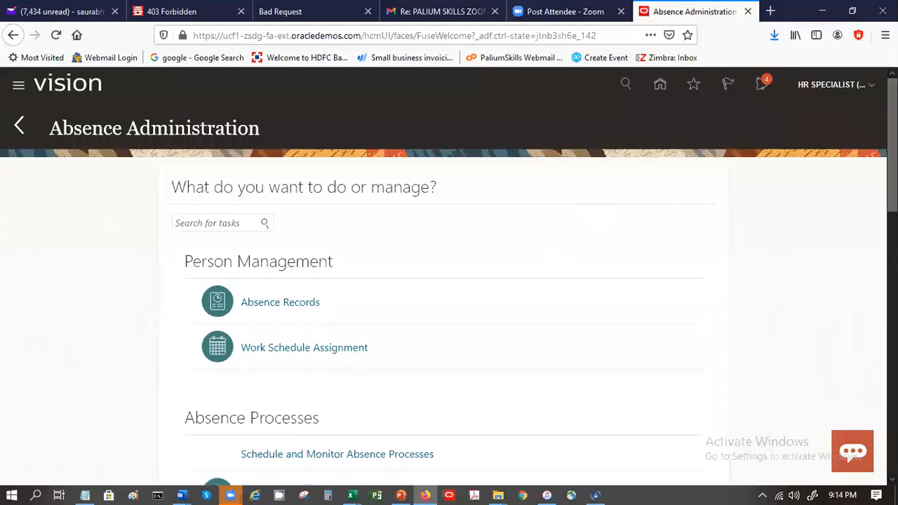
# - Look through the Absence Administration tasks and open Derived Factors under Eligibility
pyautogui.scroll(-2, 286, 198)
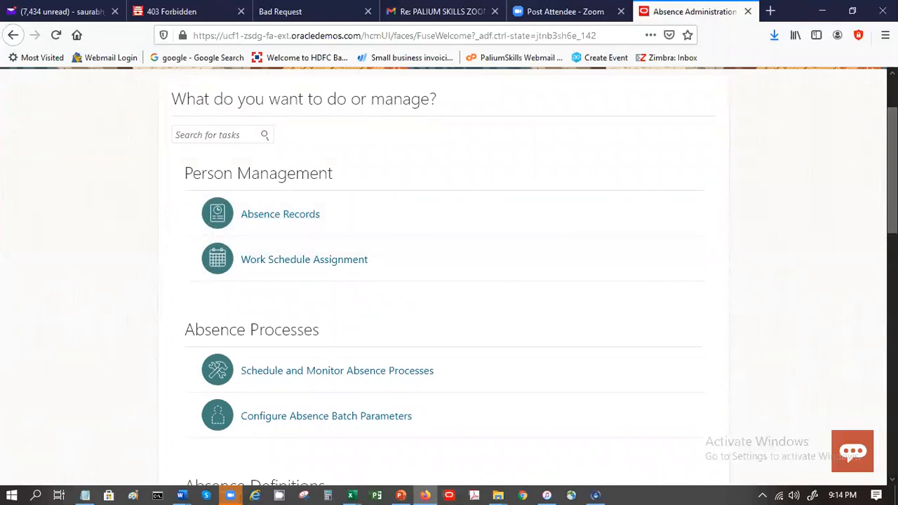
pyautogui.scroll(-3, 444, 274)
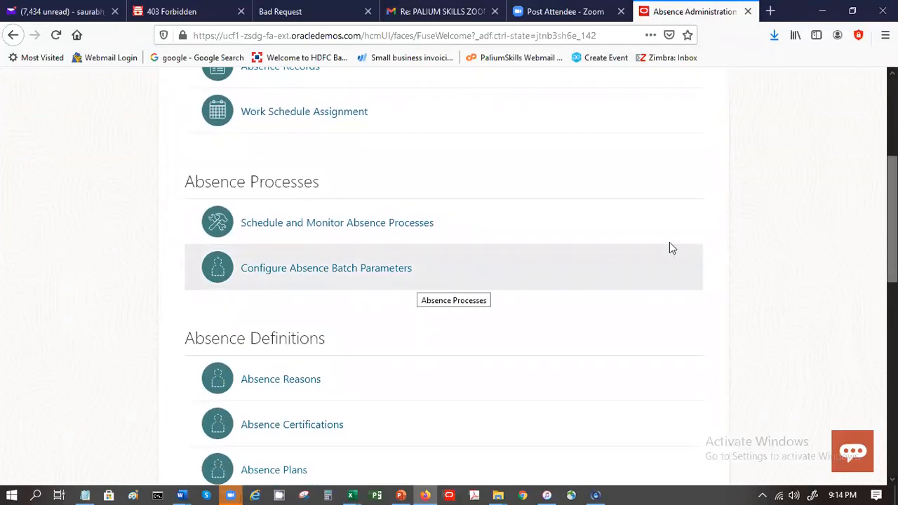
pyautogui.scroll(-3, 449, 276)
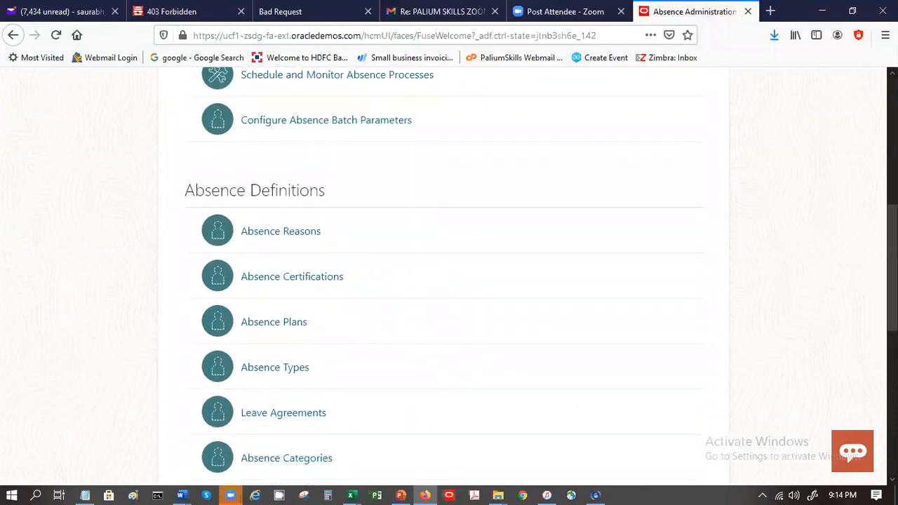
pyautogui.scroll(-2, 355, 180)
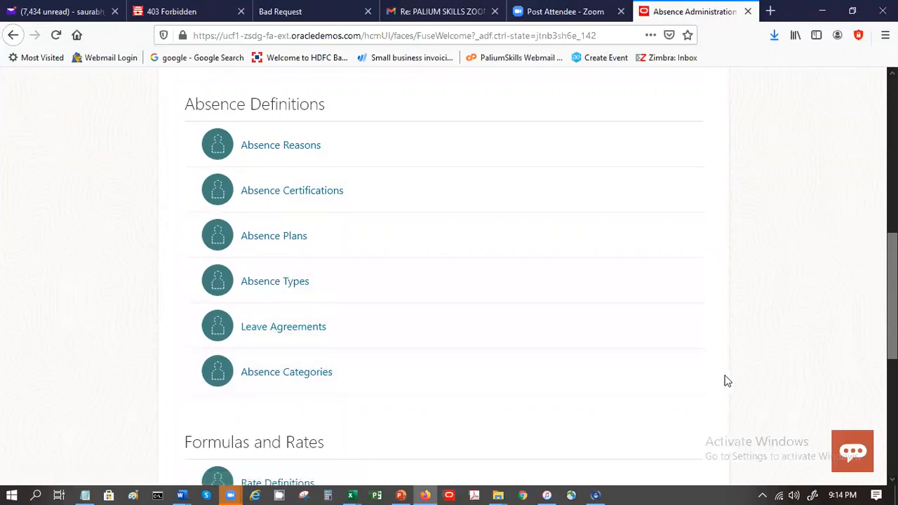
pyautogui.scroll(-4, 450, 281)
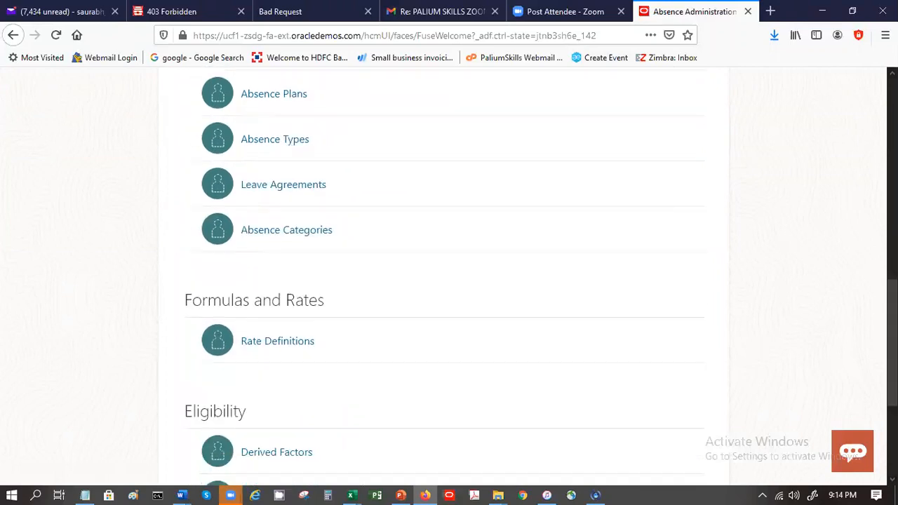
pyautogui.scroll(-2, 295, 300)
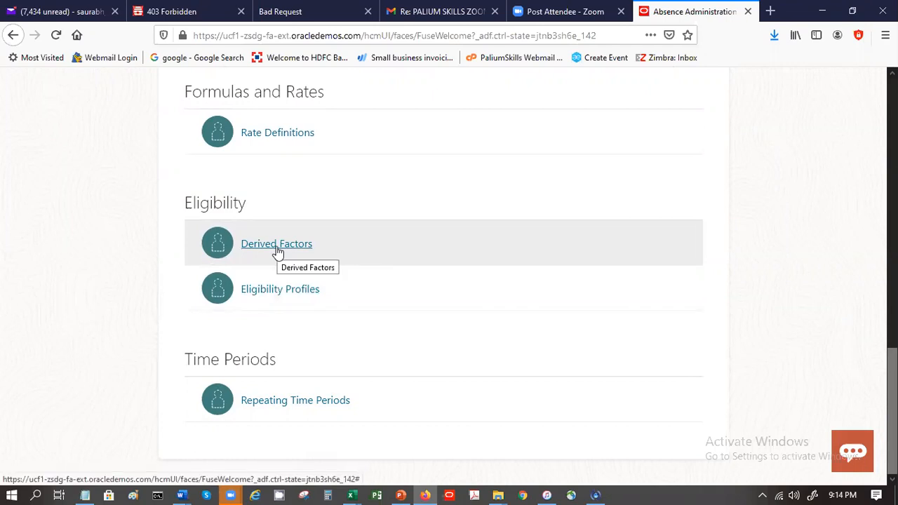
pyautogui.click(277, 246)
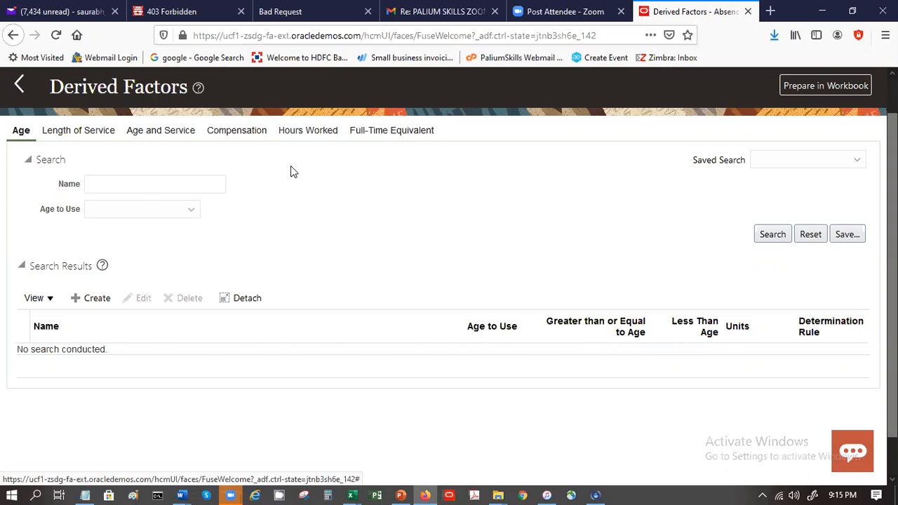
# - Look through the Length of Service, Age and Service, and Compensation factor pages, ending back on Length of Service
pyautogui.click(73, 134)
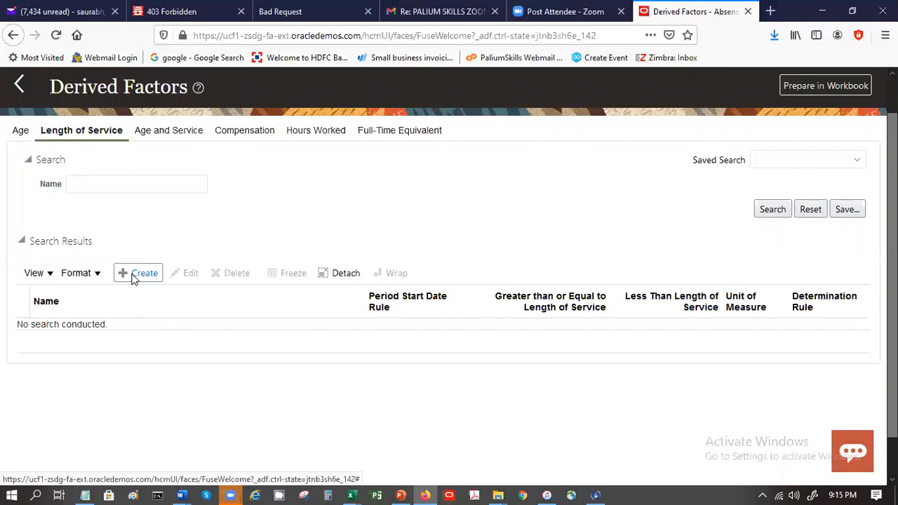
pyautogui.click(176, 135)
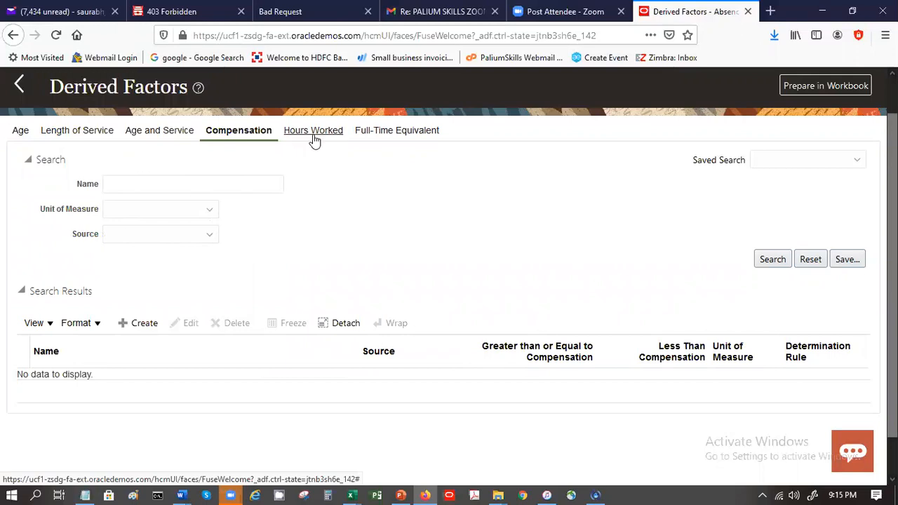
pyautogui.click(91, 134)
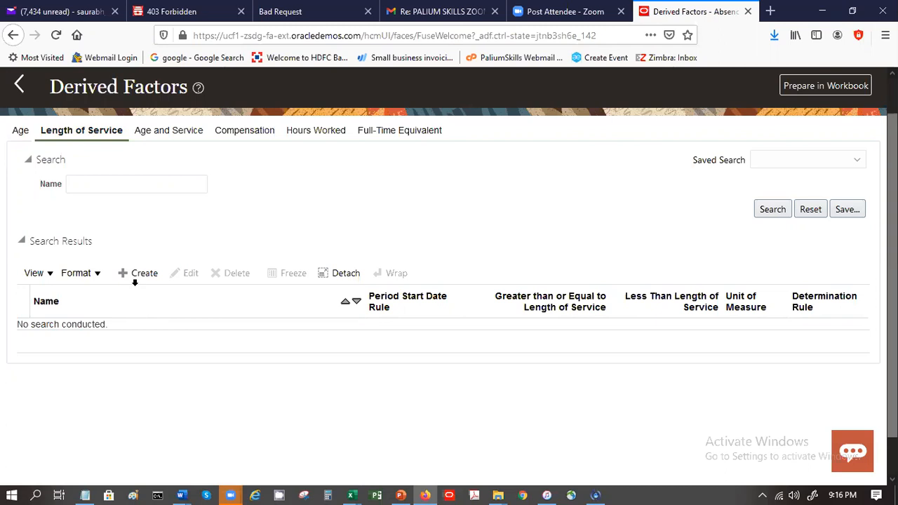
# - Create a Length of Service derived factor named SP-LOS-5yrs with Years as its unit of measure
pyautogui.click(138, 274)
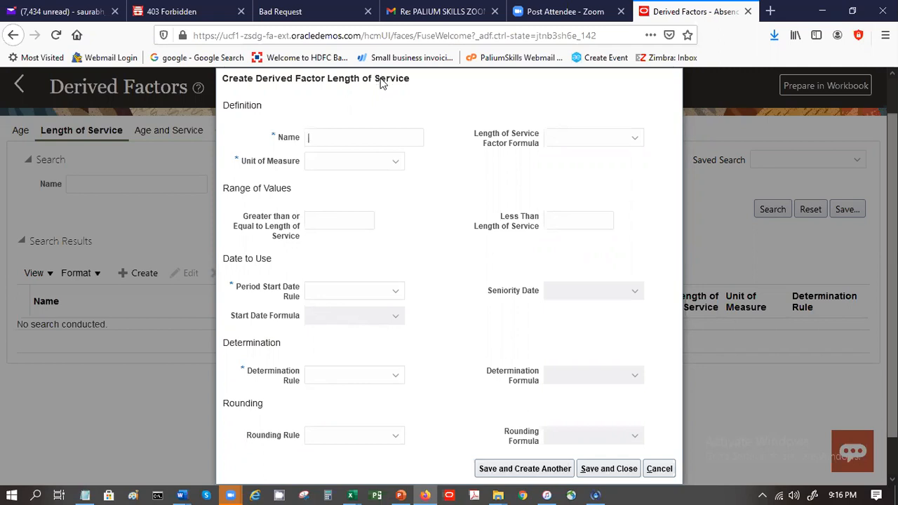
pyautogui.write('SP-')
pyautogui.write('LOS-5yrs')
pyautogui.press('Tab')
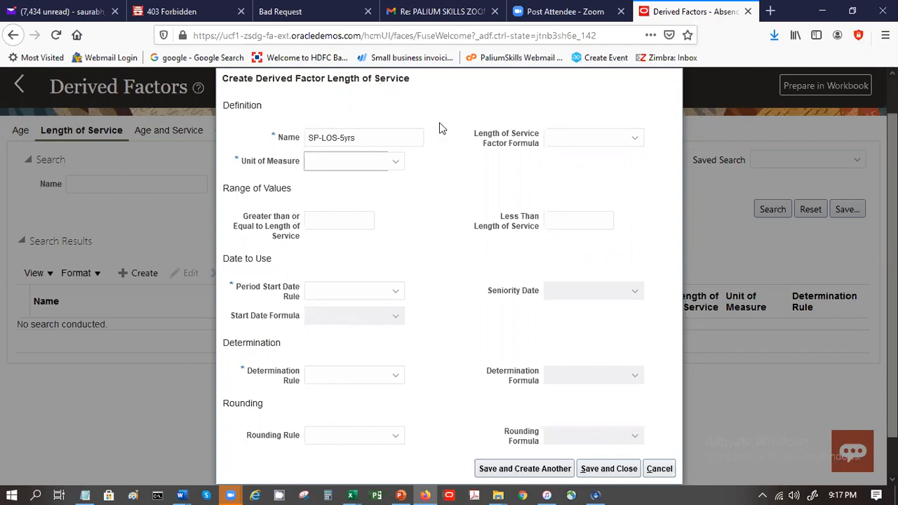
pyautogui.click(348, 162)
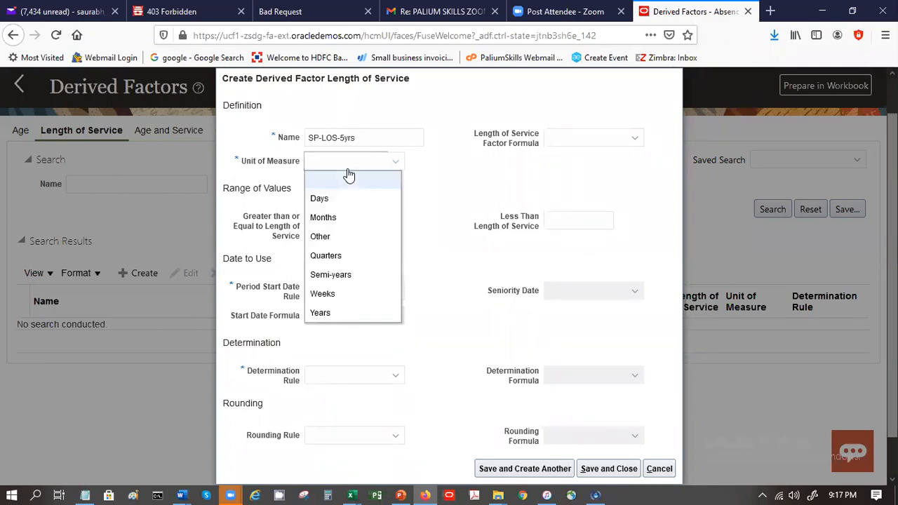
pyautogui.click(325, 313)
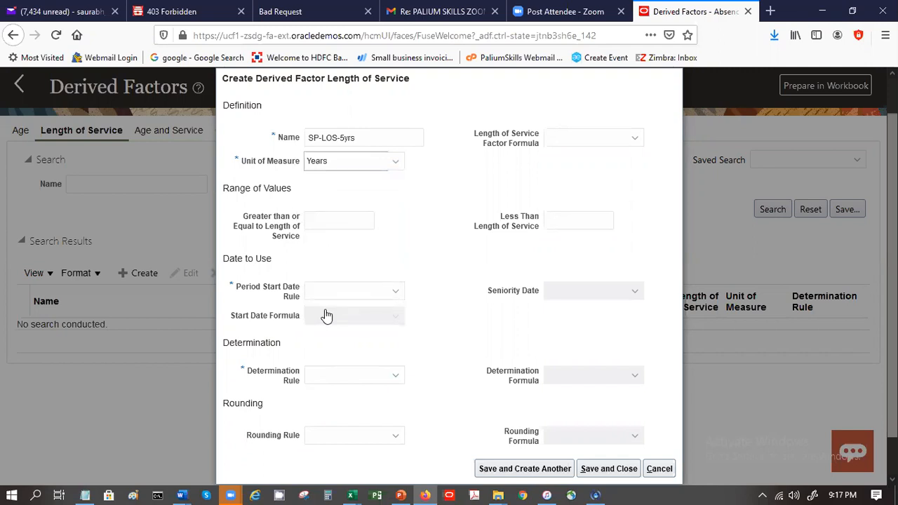
# - Set the factor's range with both the greater-than-or-equal and the less-than length of service at 5
pyautogui.click(365, 219)
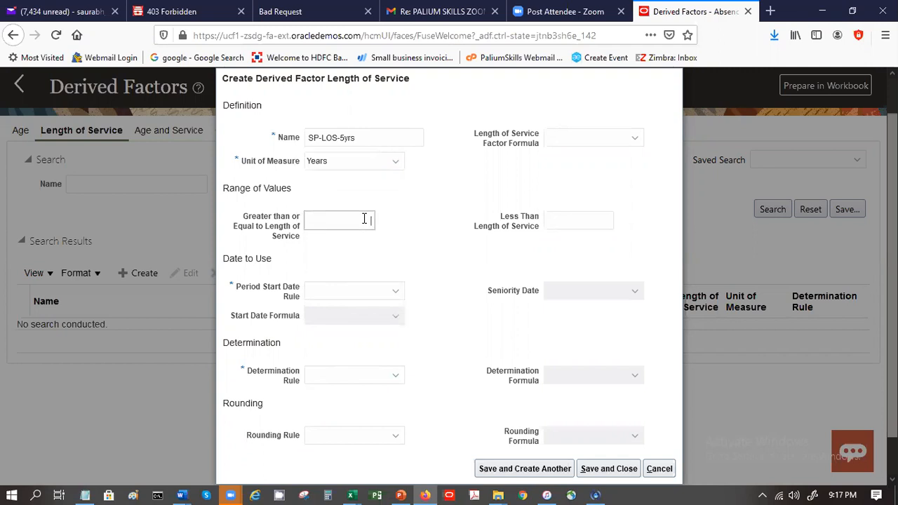
pyautogui.write('5')
pyautogui.click(602, 215)
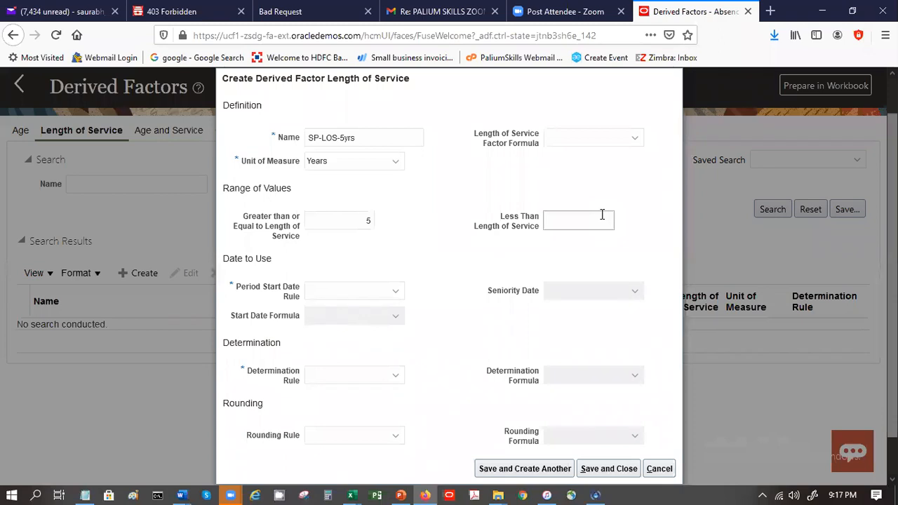
pyautogui.write('5')
pyautogui.press('Tab')
# - Set the factor's period start date rule to Date of hire and determination rule to As of event date, then save and start another factor
pyautogui.click(358, 292)
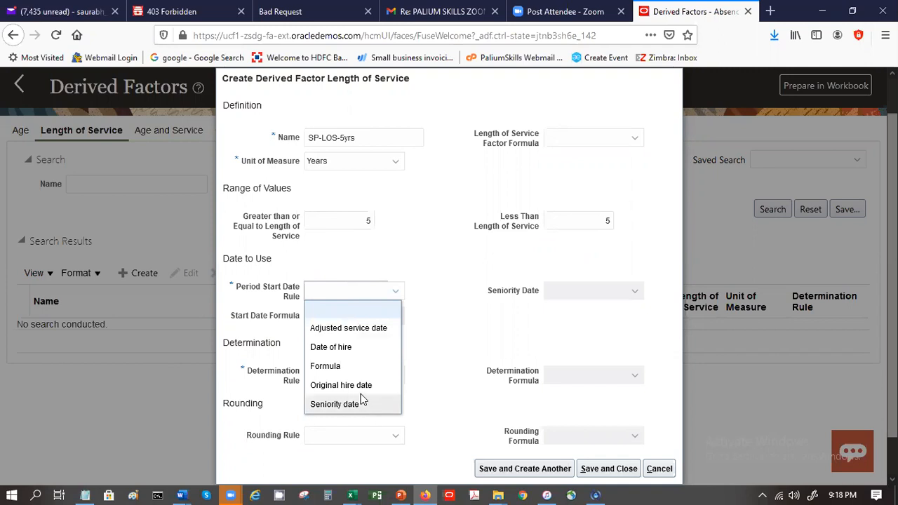
pyautogui.click(343, 347)
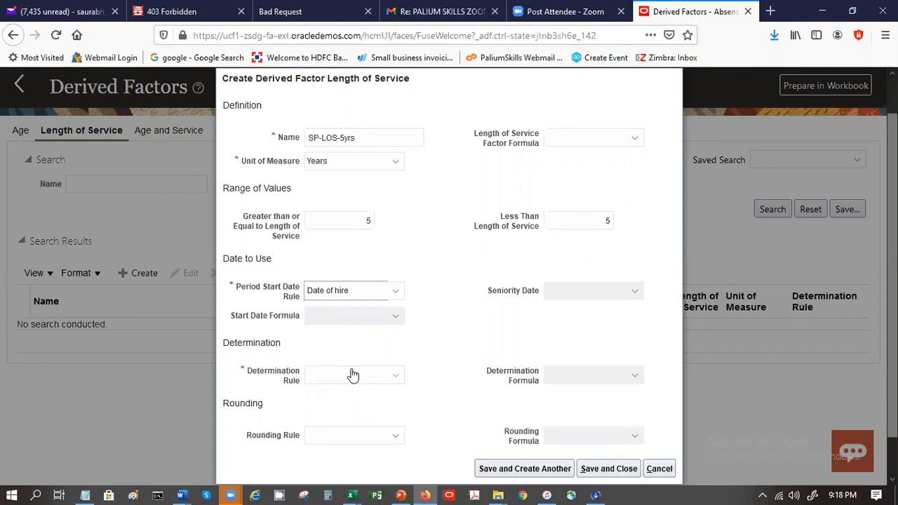
pyautogui.click(353, 375)
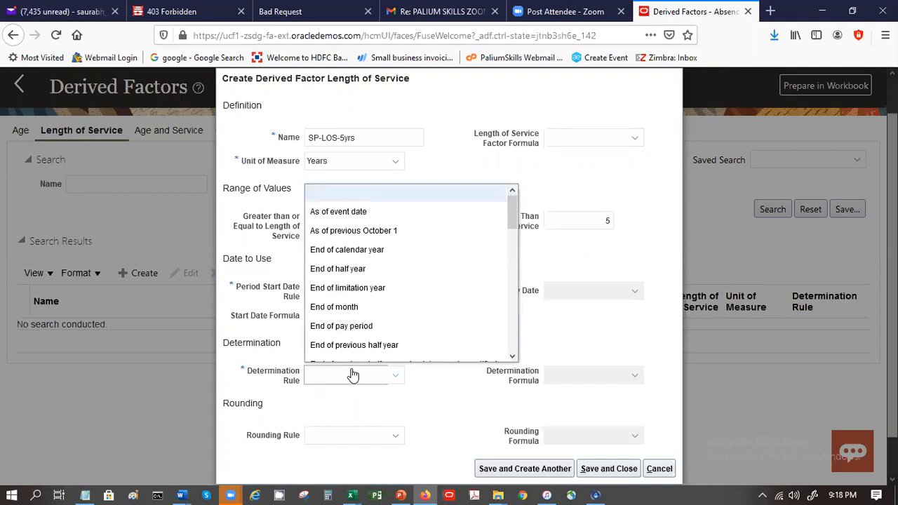
pyautogui.click(350, 212)
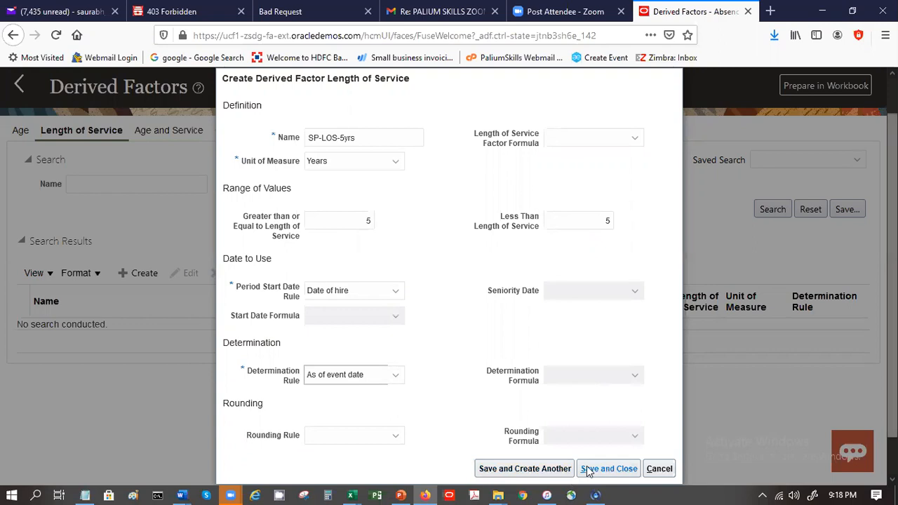
pyautogui.click(542, 466)
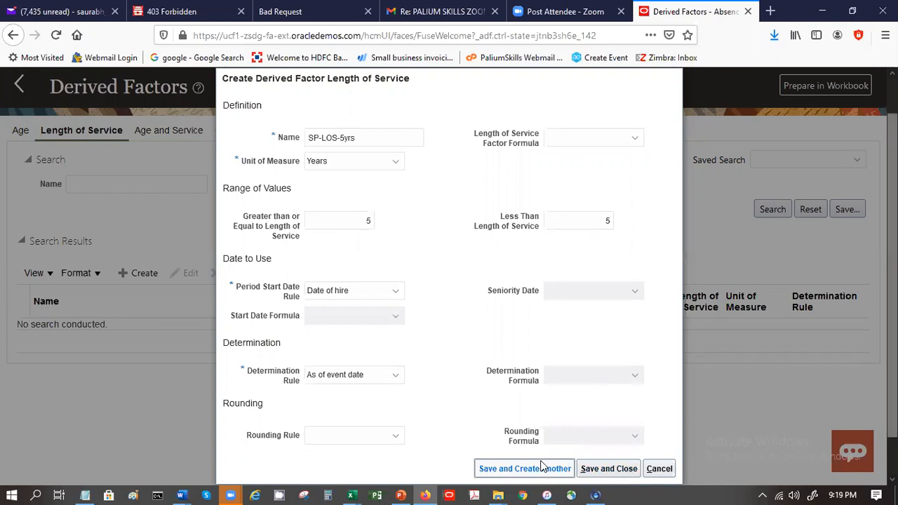
pyautogui.click(542, 466)
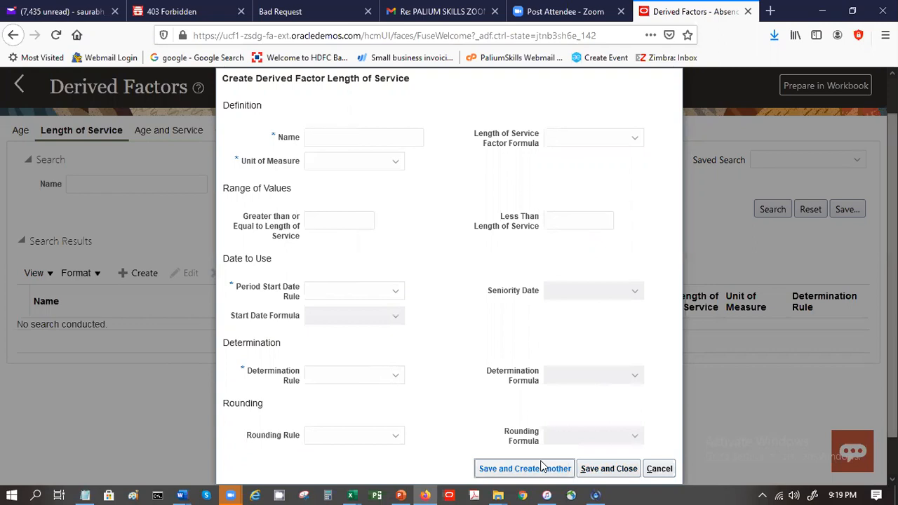
# - Name the second length of service factor SP-LOS-10yrs and set its unit of measure to Years
pyautogui.click(326, 139)
pyautogui.click(325, 139)
pyautogui.click(328, 152)
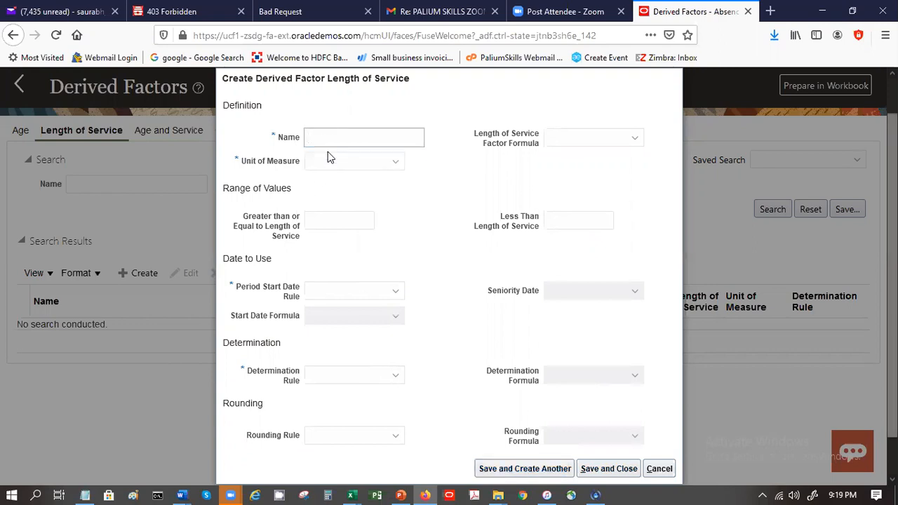
pyautogui.click(341, 139)
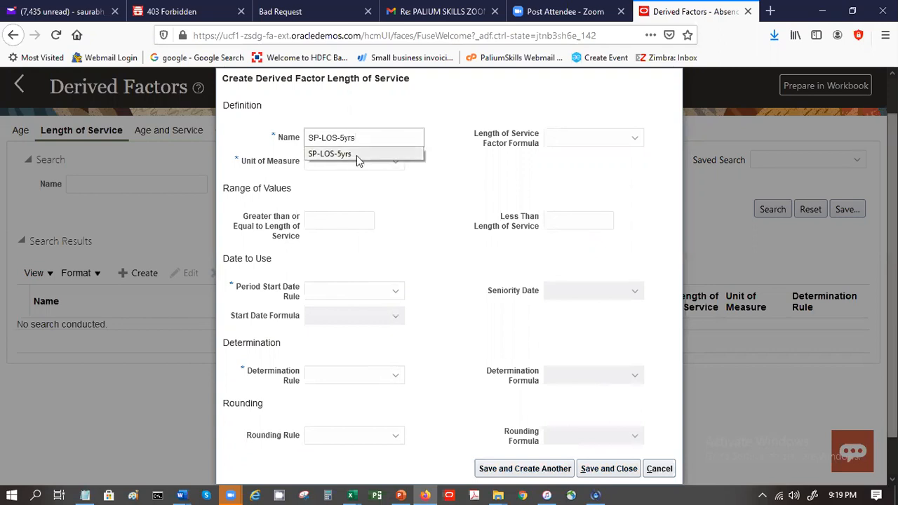
pyautogui.press('Delete')
pyautogui.write('10')
pyautogui.press('Tab')
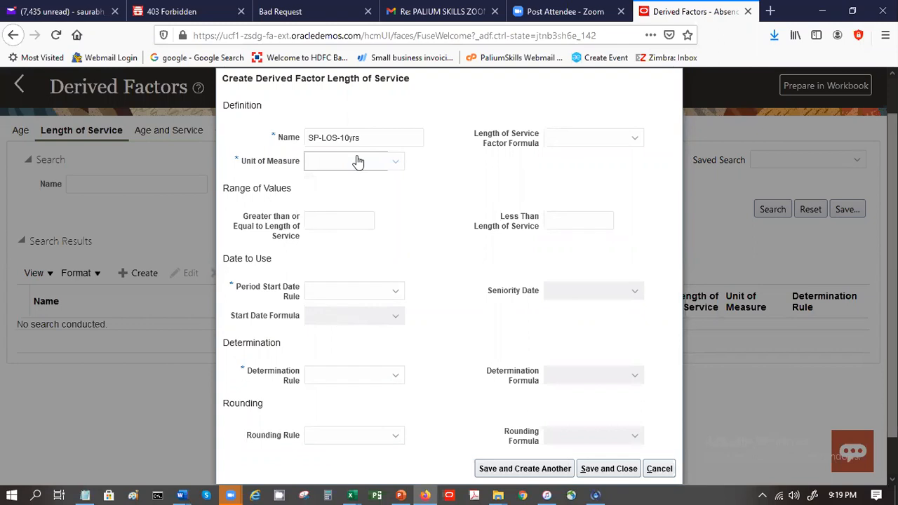
pyautogui.click(358, 163)
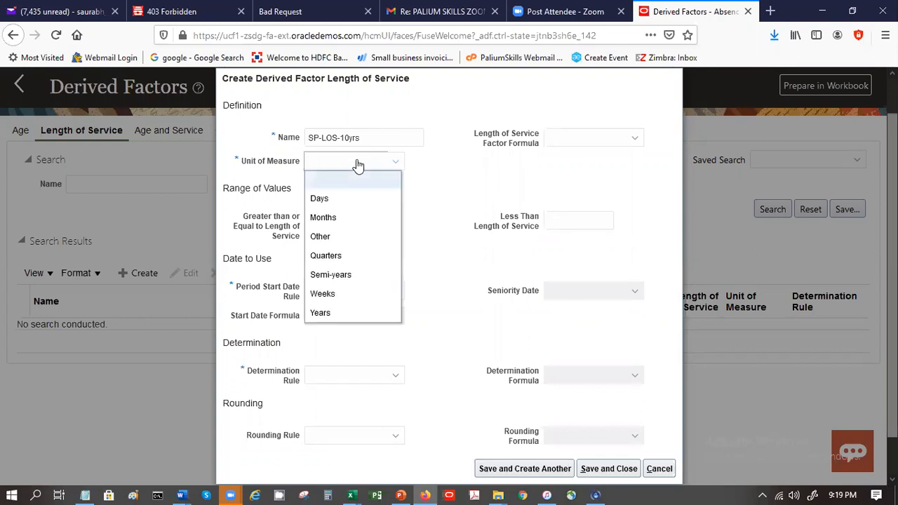
pyautogui.click(334, 314)
# - Set the factor's range to greater than or equal to 5 and less than 10 years of service
pyautogui.click(334, 223)
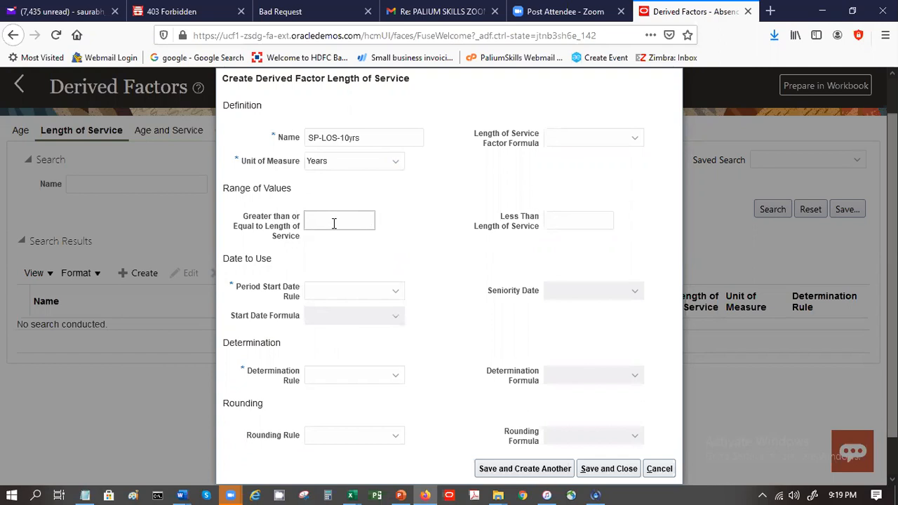
pyautogui.write('5')
pyautogui.press('Tab')
pyautogui.write('10')
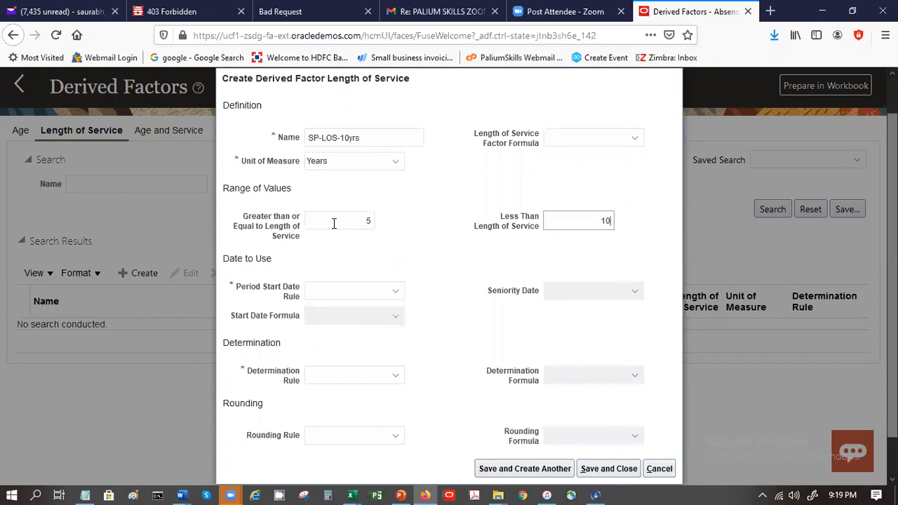
# - Set the second factor's period start date rule to Date of hire and its determination rule to As of event date
pyautogui.click(367, 294)
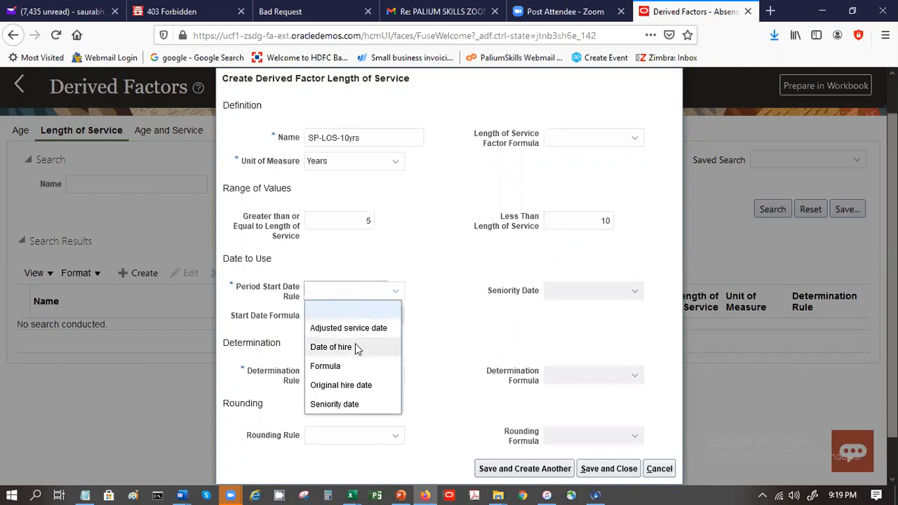
pyautogui.click(356, 347)
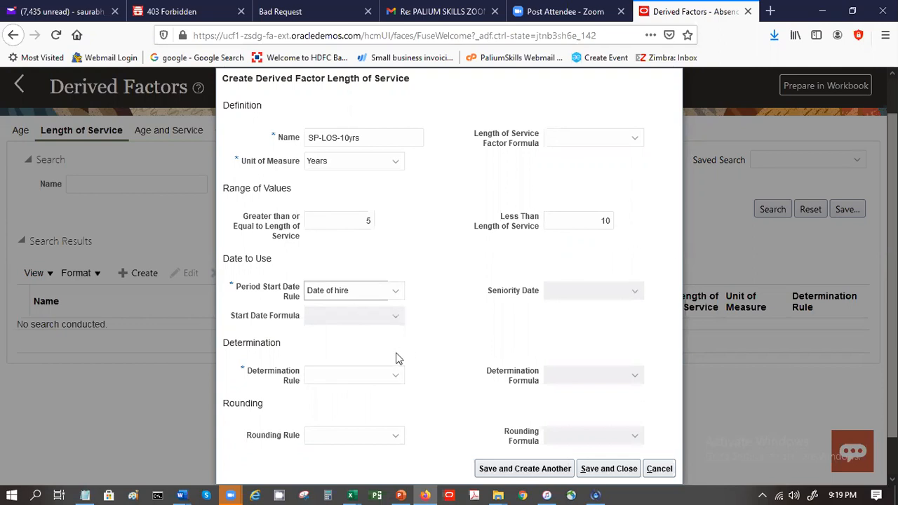
pyautogui.click(377, 385)
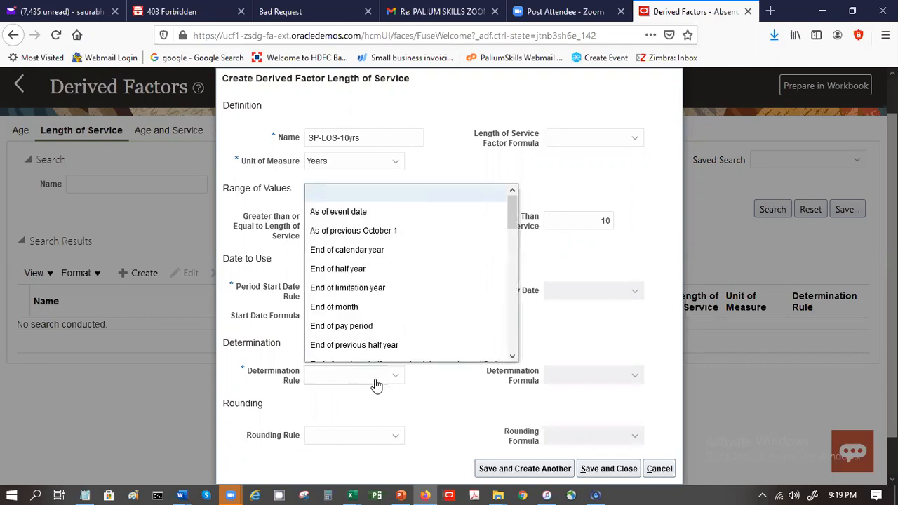
pyautogui.click(357, 211)
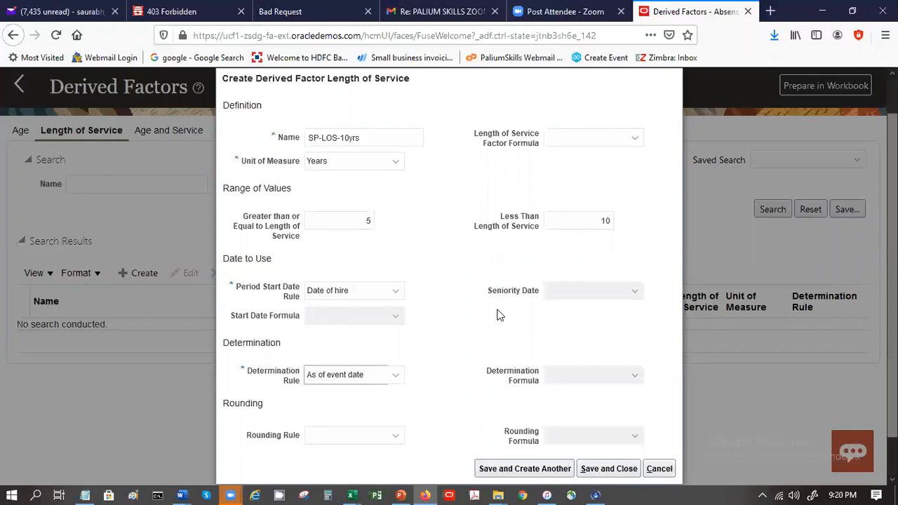
# - Rename the factor as SP-LOS-5 to 10yrs, then save it and return to the factor list
pyautogui.click(340, 138)
pyautogui.write('5')
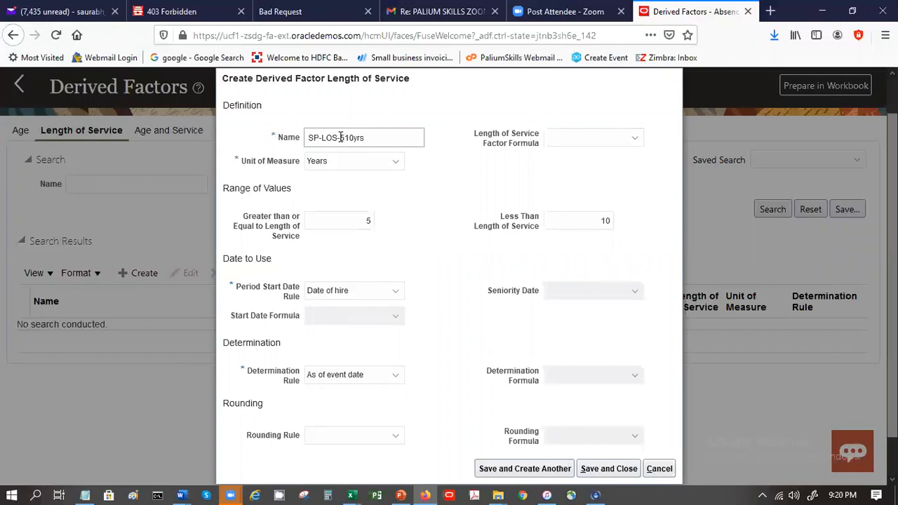
pyautogui.write(' to')
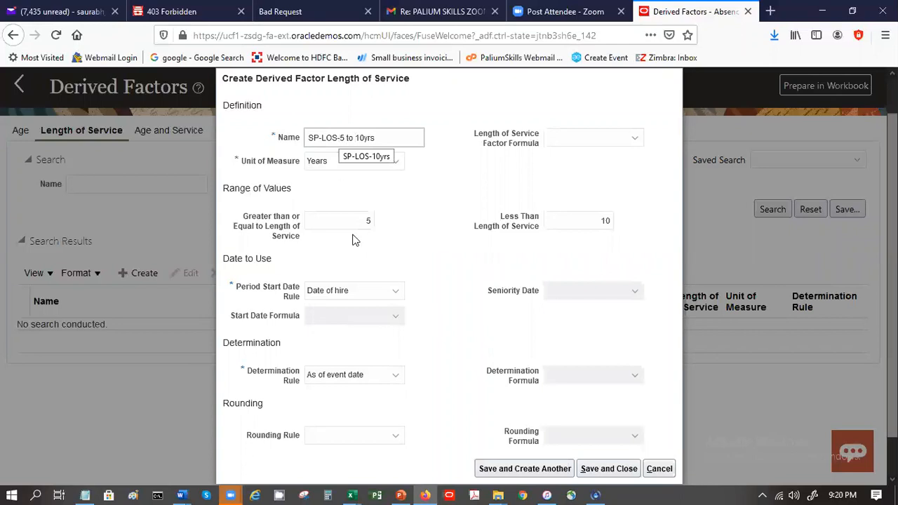
pyautogui.click(336, 224)
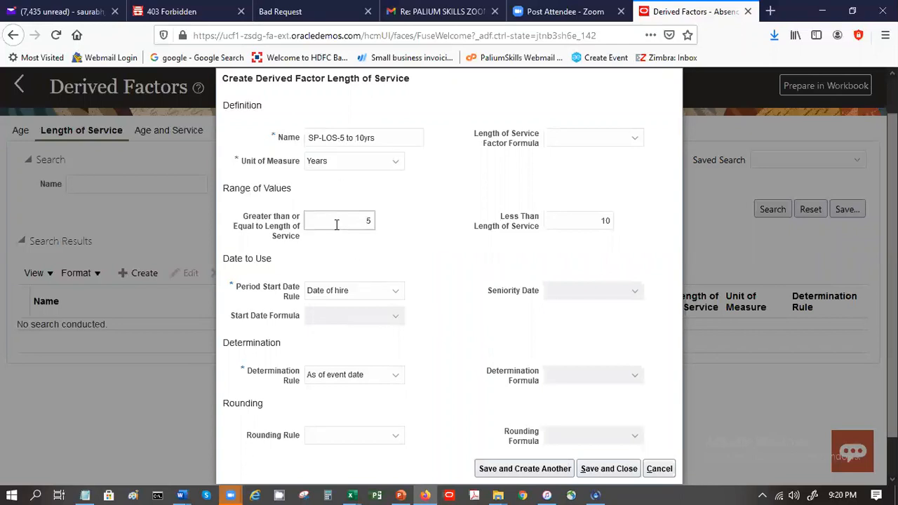
pyautogui.click(623, 470)
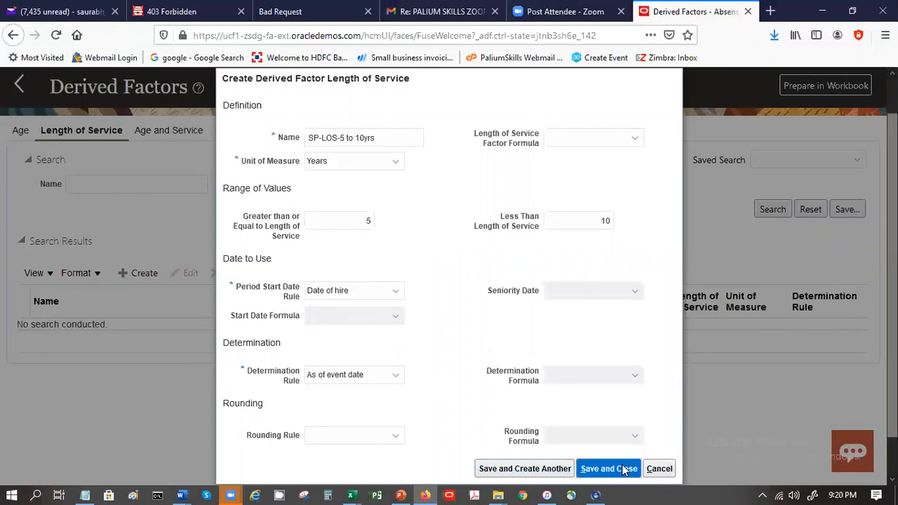
pyautogui.click(623, 469)
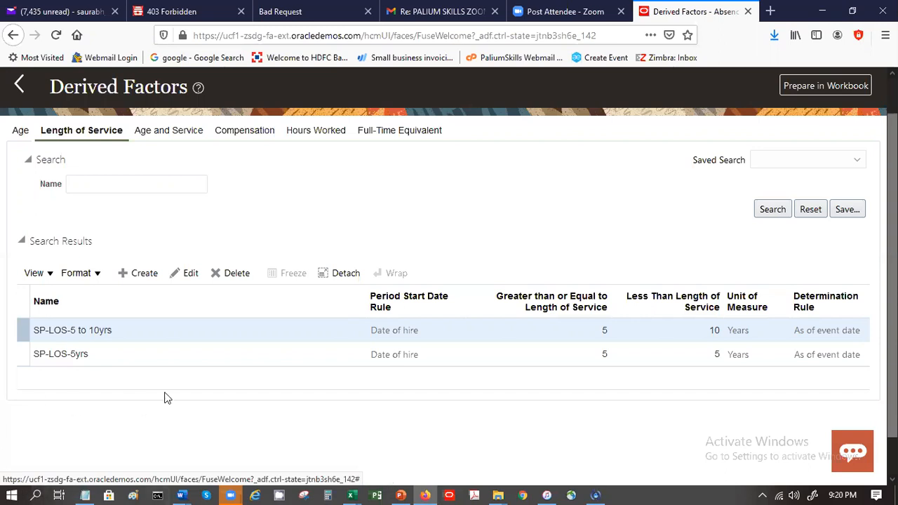
# - Set the SP-LOS-5yrs factor's greater-than-or-equal length of service to 1, save it, and reopen it briefly to review the definition
pyautogui.click(188, 353)
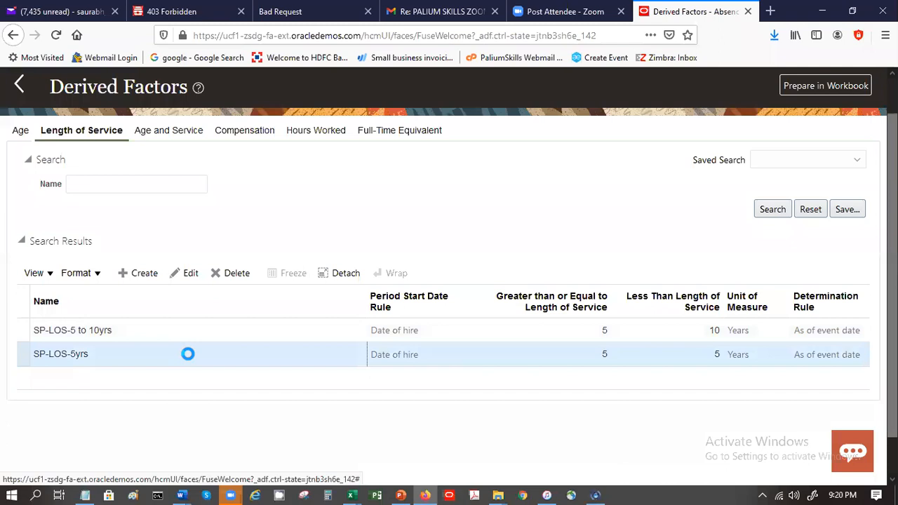
pyautogui.click(188, 273)
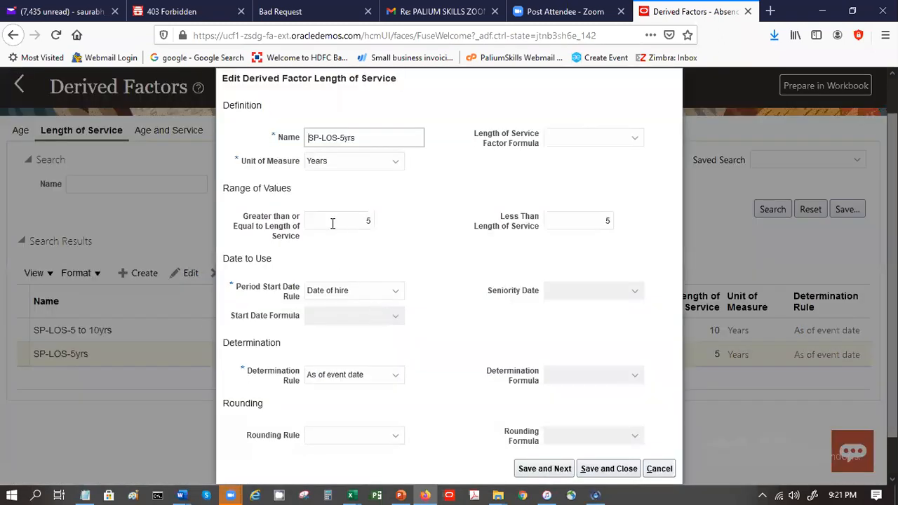
pyautogui.click(332, 222)
pyautogui.doubleClick(332, 222)
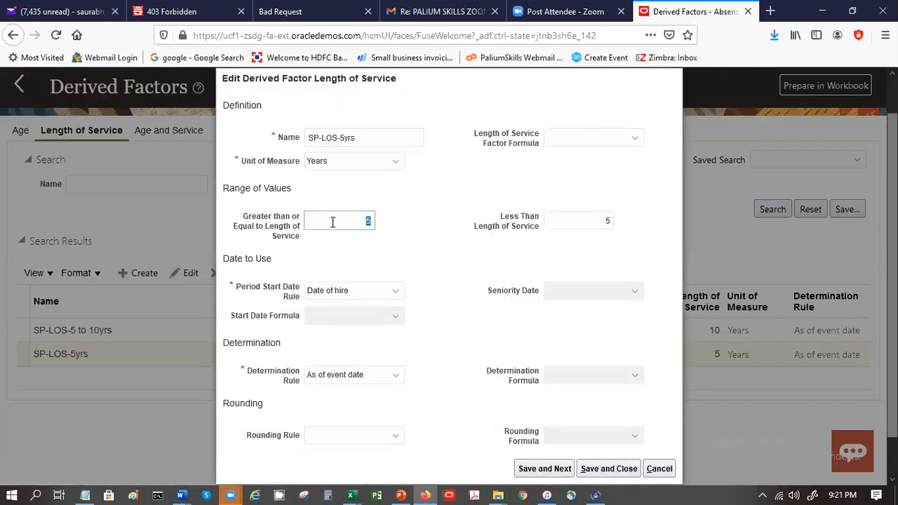
pyautogui.write('1')
pyautogui.click(609, 475)
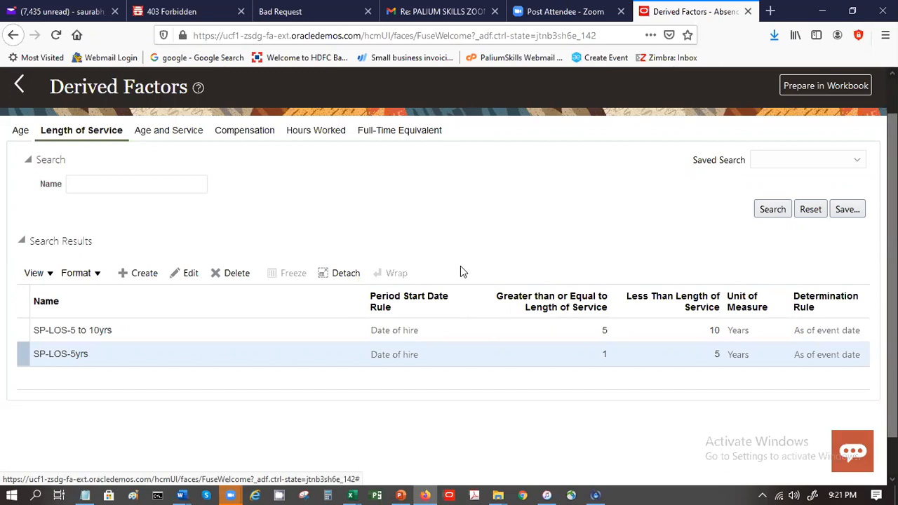
pyautogui.click(186, 273)
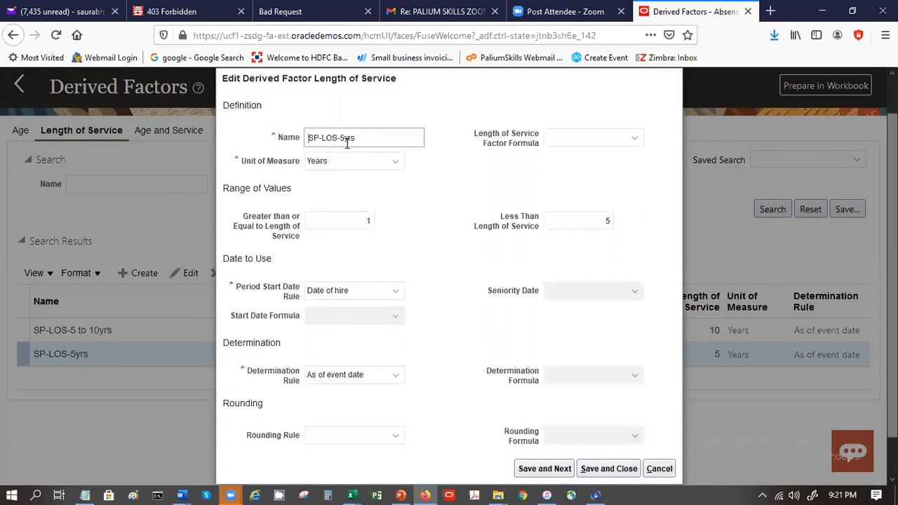
pyautogui.click(595, 472)
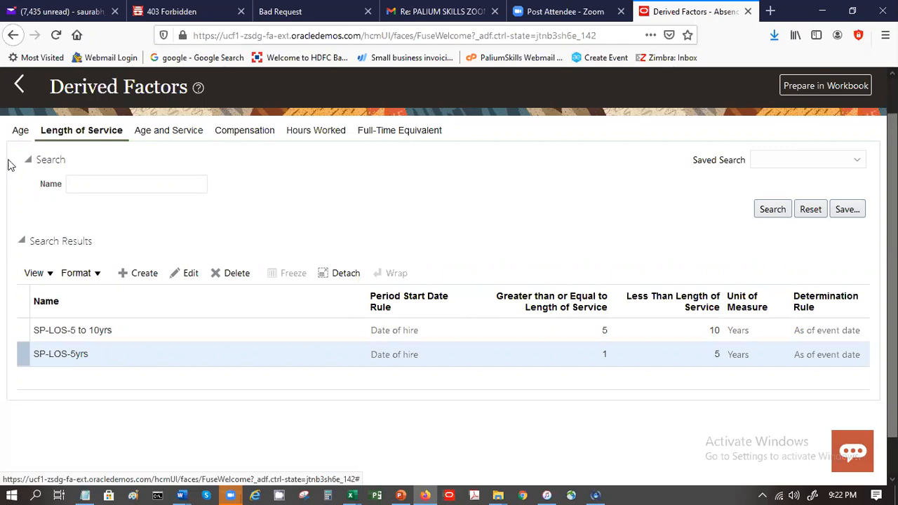
# - Go back to Absence Administration, open Eligibility Profiles and start creating a participant profile
pyautogui.click(19, 86)
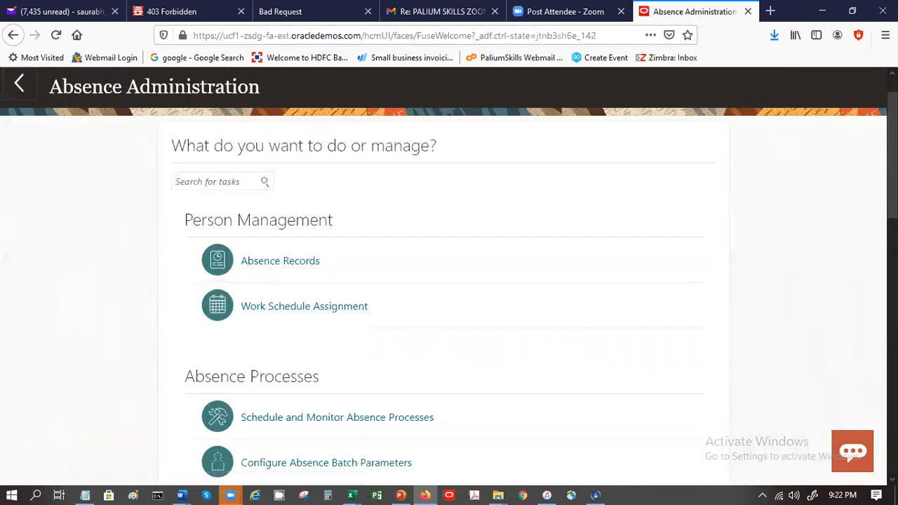
pyautogui.scroll(-5, 869, 271)
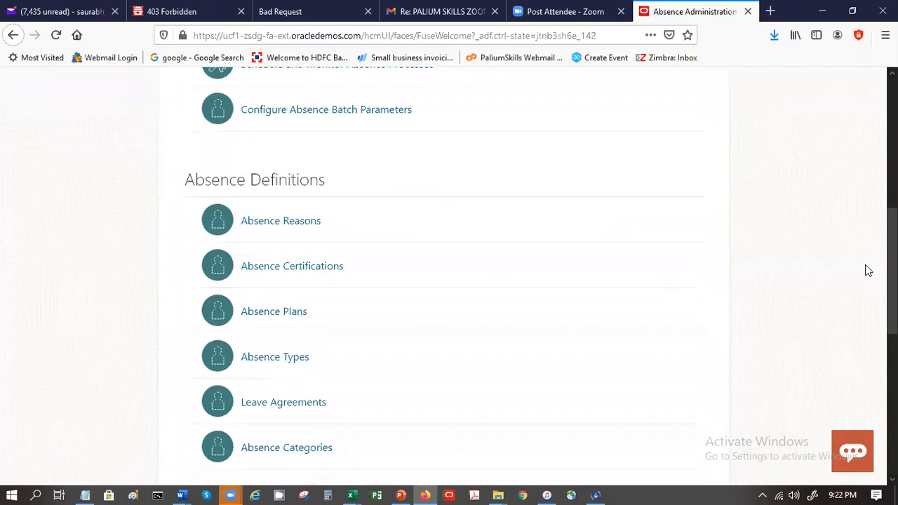
pyautogui.scroll(-5, 844, 371)
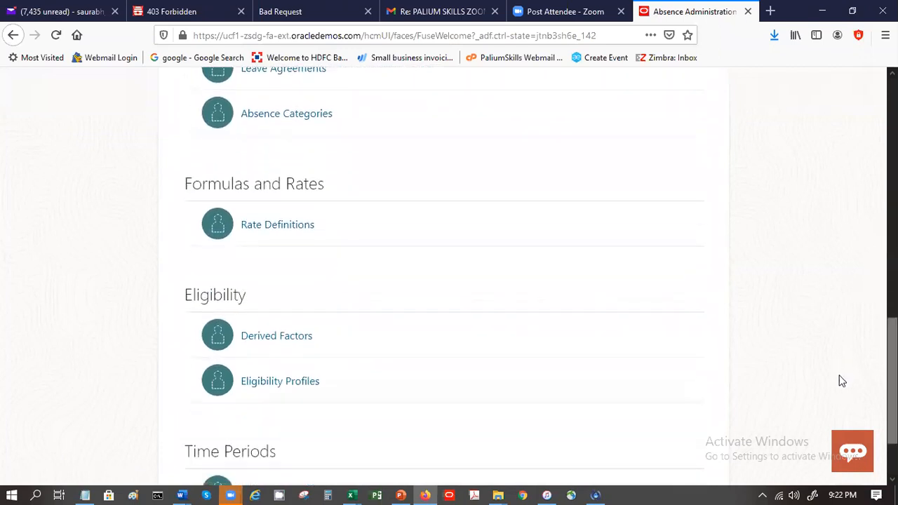
pyautogui.click(273, 382)
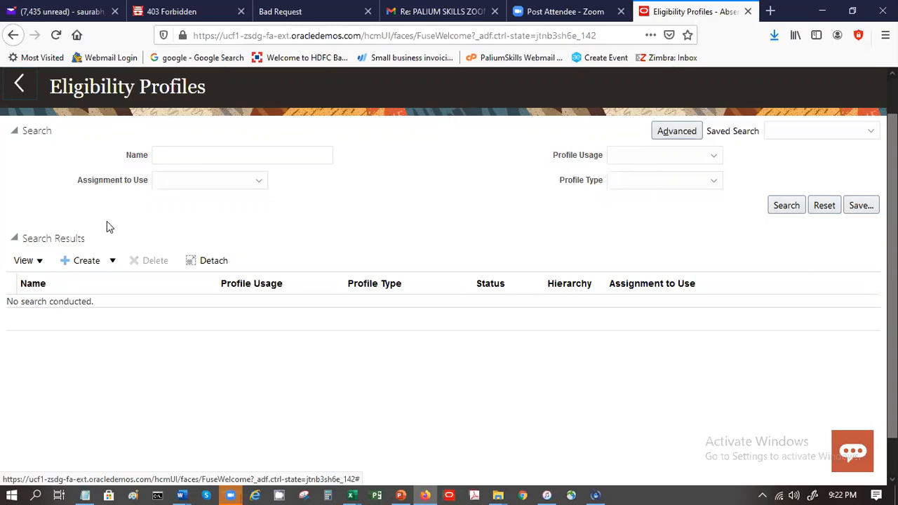
pyautogui.click(86, 261)
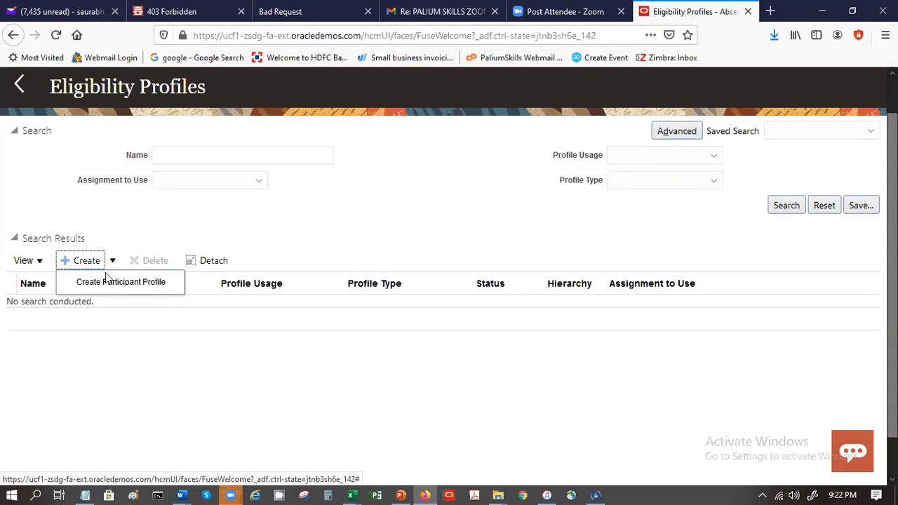
pyautogui.click(107, 281)
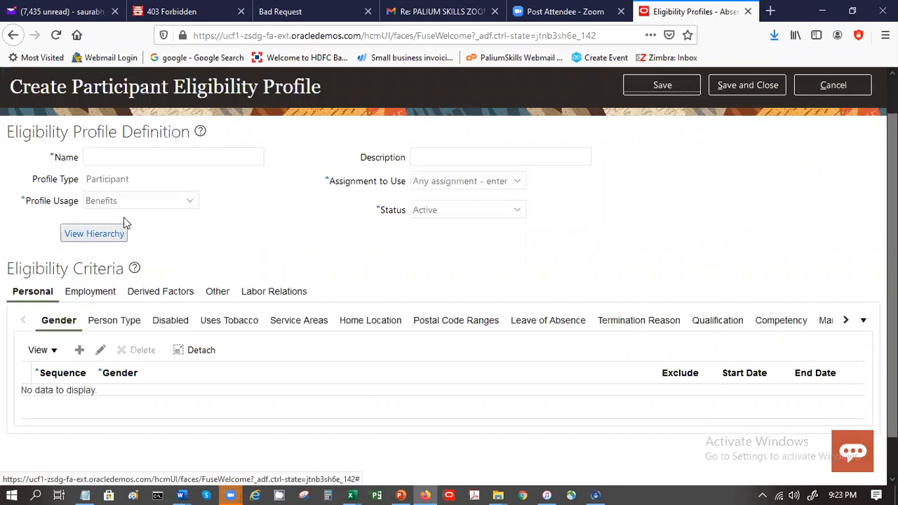
# - Name the new participant eligibility profile SP-FT-Elig
pyautogui.click(126, 161)
pyautogui.write('SP_')
pyautogui.press('BackSpace')
pyautogui.write('-A')
pyautogui.press('BackSpace')
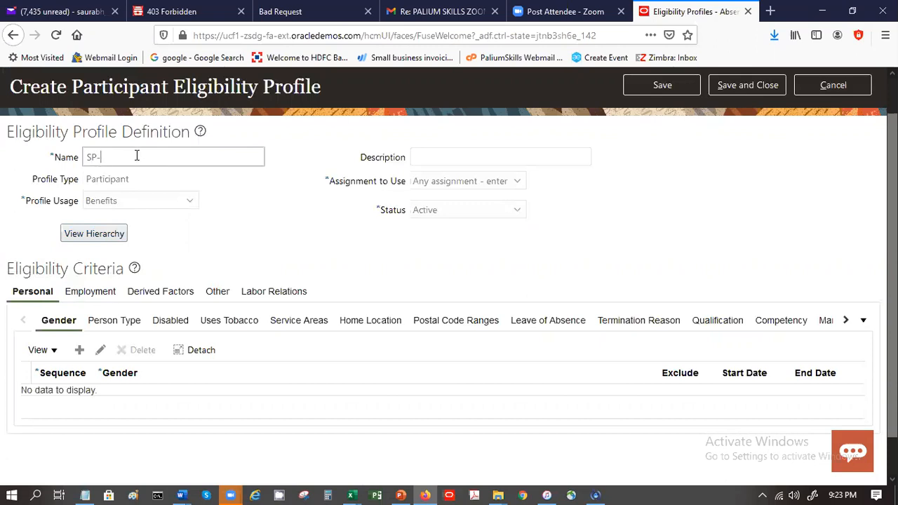
pyautogui.write('EL')
pyautogui.press('BackSpace')
pyautogui.press('BackSpace')
pyautogui.write('FT')
pyautogui.write('Elig')
# - Review the available profile usage options and the range of Personal eligibility criteria without changing them
pyautogui.click(175, 205)
pyautogui.click(175, 205)
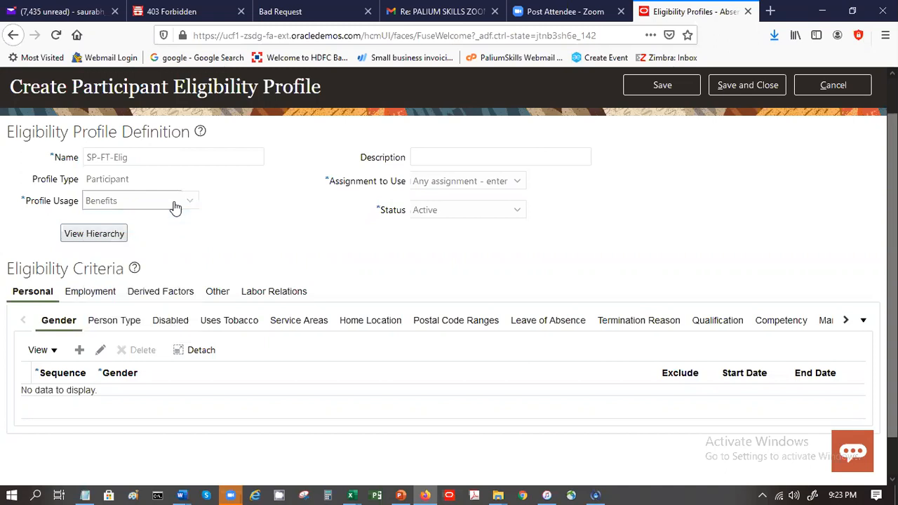
pyautogui.click(176, 206)
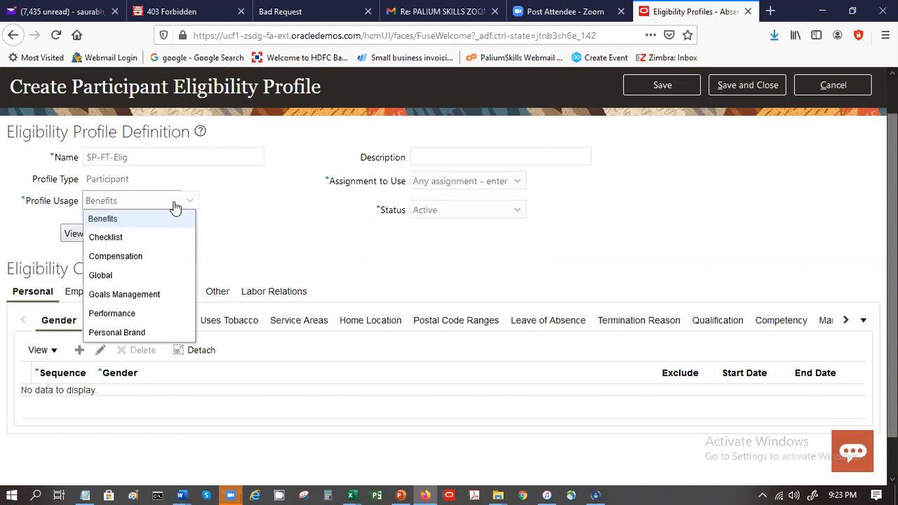
pyautogui.click(313, 230)
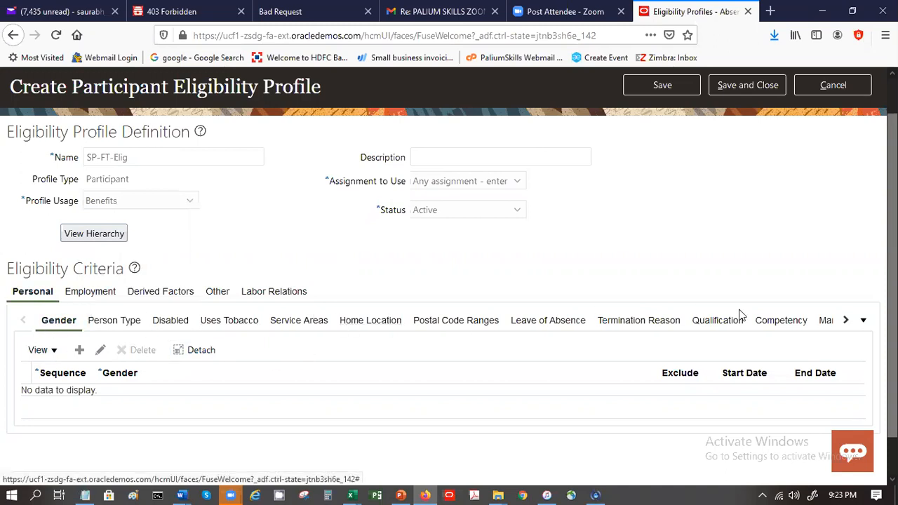
pyautogui.click(846, 322)
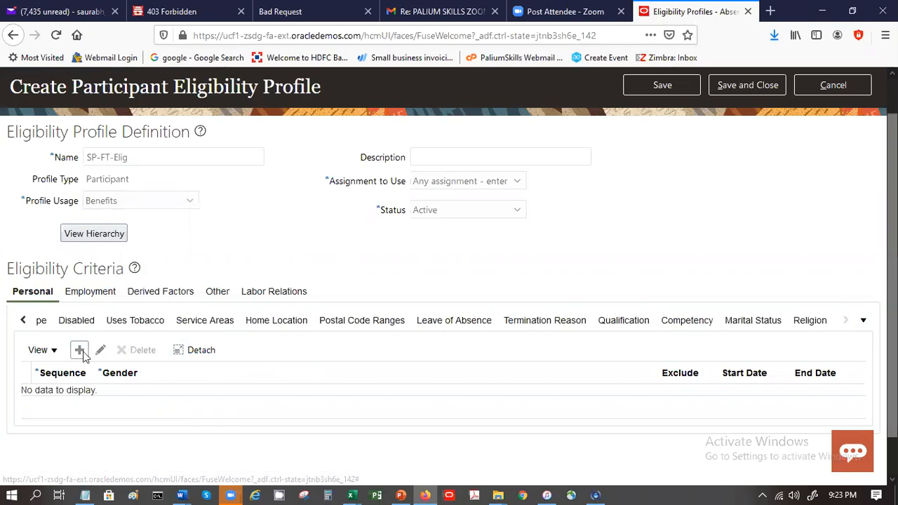
pyautogui.click(23, 321)
pyautogui.click(24, 321)
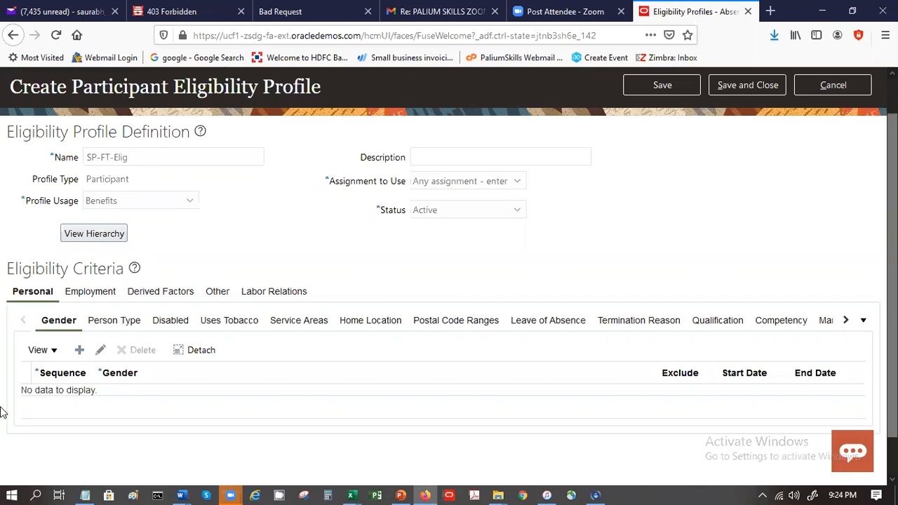
# - Add an Employment criterion for assignment status with sequence 10 and the status Active - Payroll Eligible
pyautogui.click(102, 296)
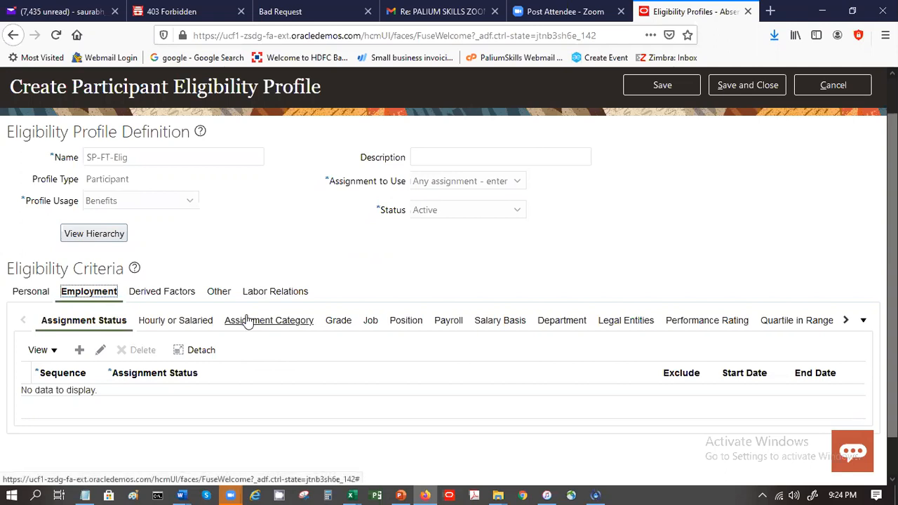
pyautogui.click(79, 350)
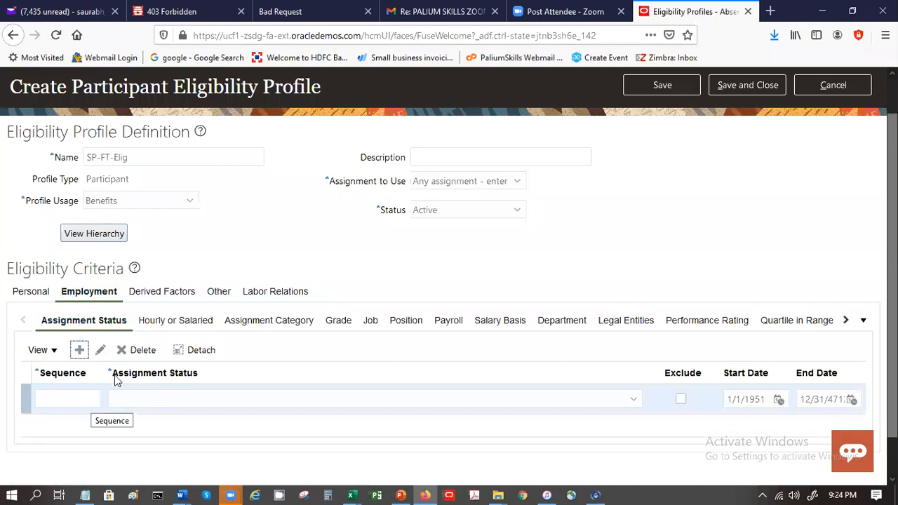
pyautogui.click(176, 322)
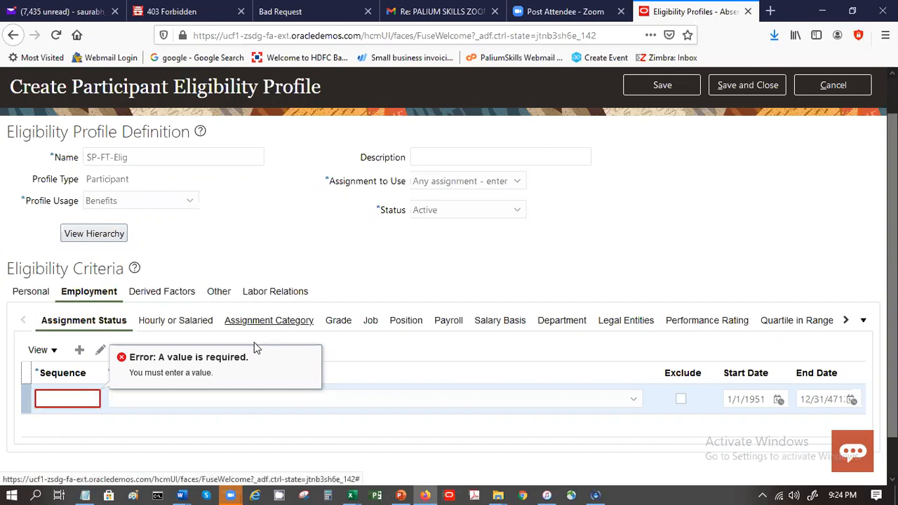
pyautogui.write('10')
pyautogui.click(147, 401)
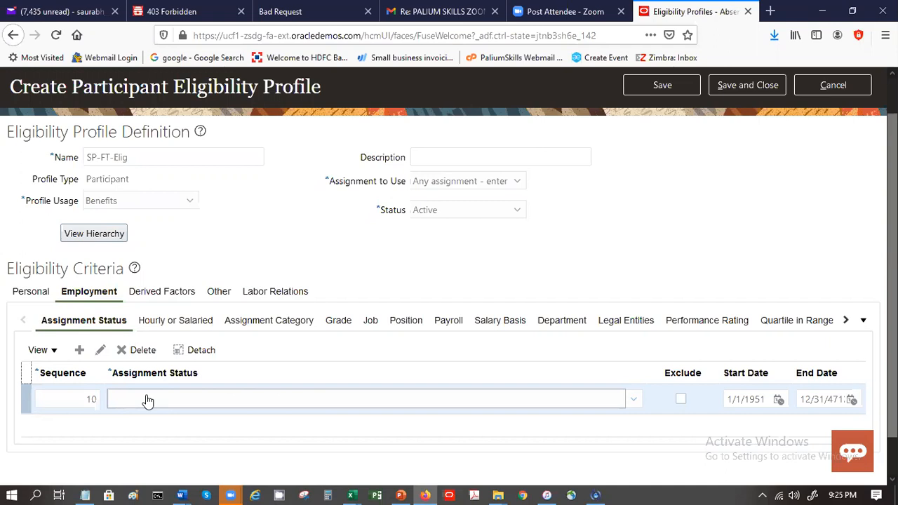
pyautogui.click(147, 400)
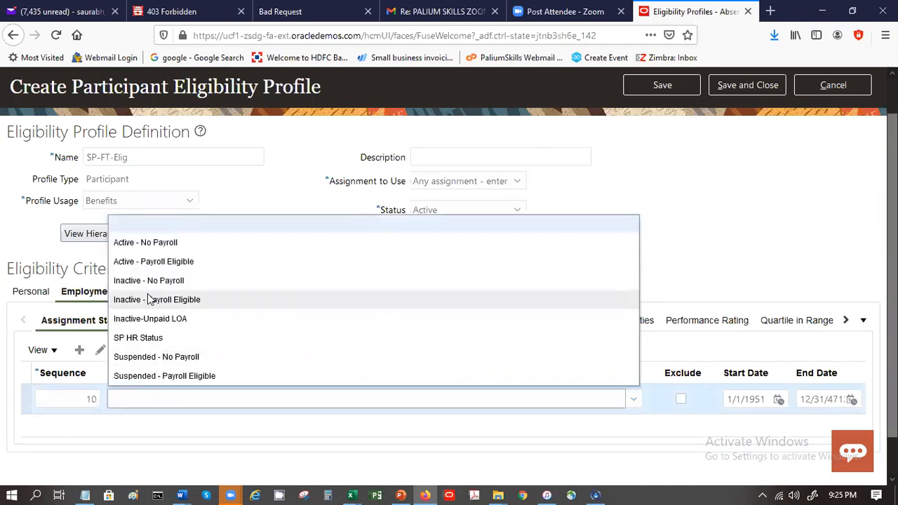
pyautogui.click(171, 261)
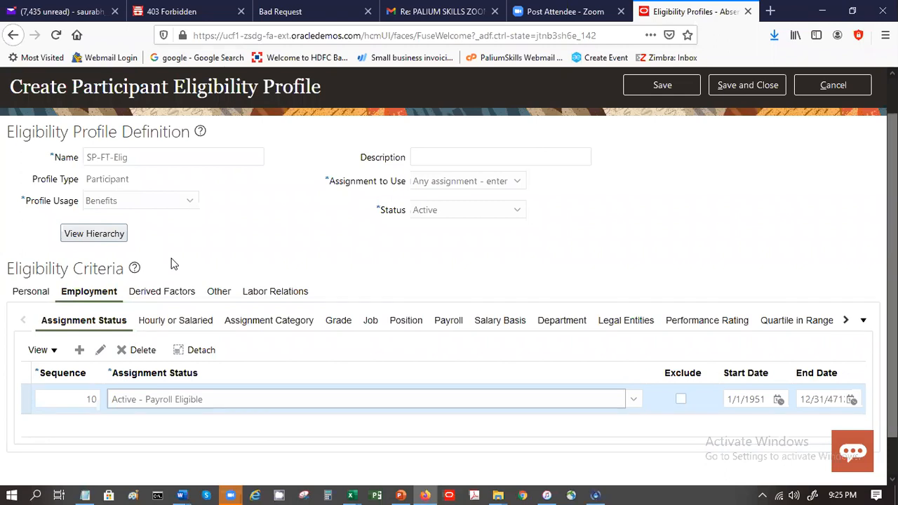
pyautogui.click(79, 350)
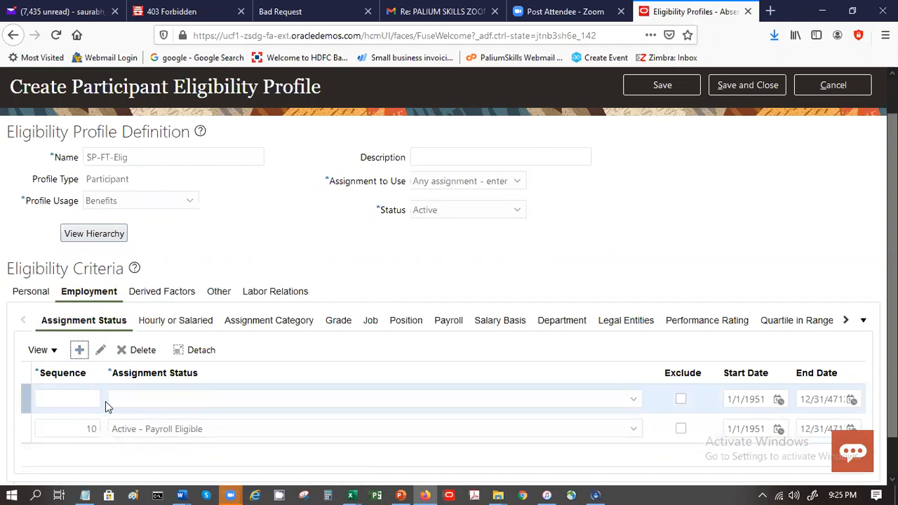
pyautogui.click(120, 356)
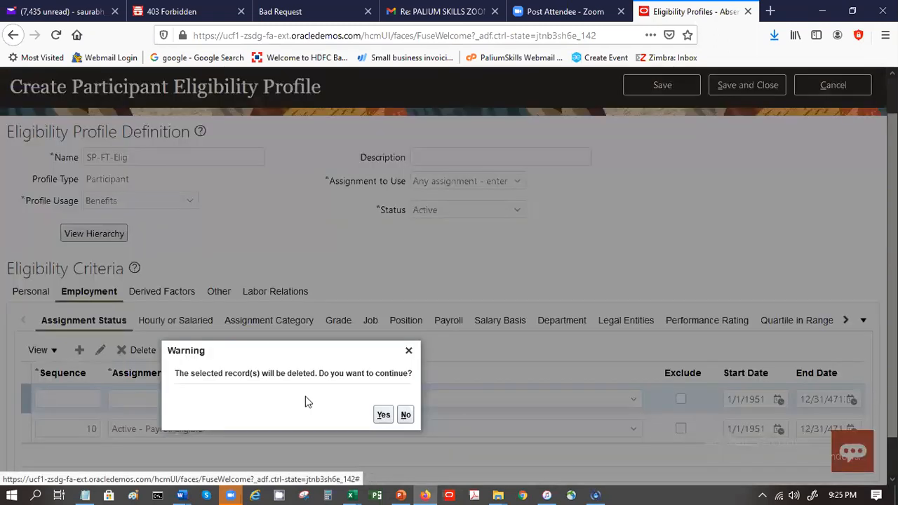
pyautogui.click(383, 415)
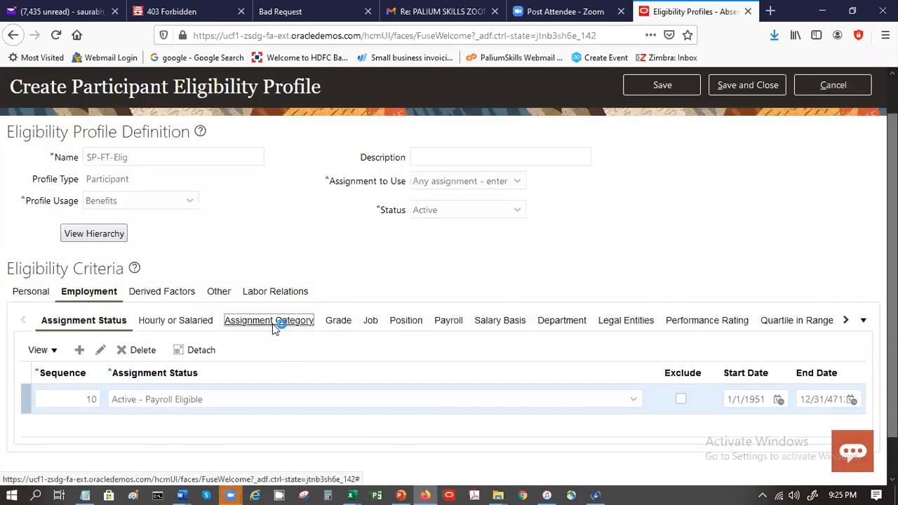
# - Add an assignment category criterion with sequence 20 and the value Full-time regular, then save and close the profile
pyautogui.click(79, 354)
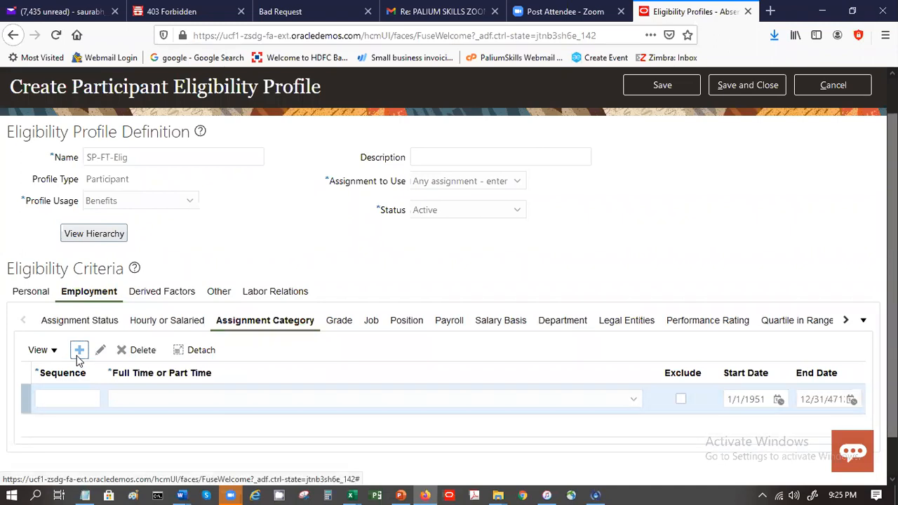
pyautogui.click(79, 397)
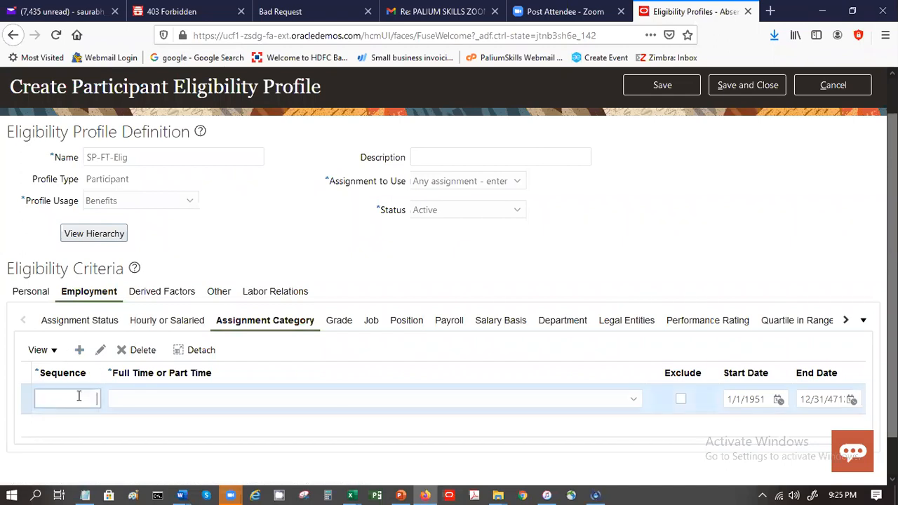
pyautogui.write('20')
pyautogui.press('Tab')
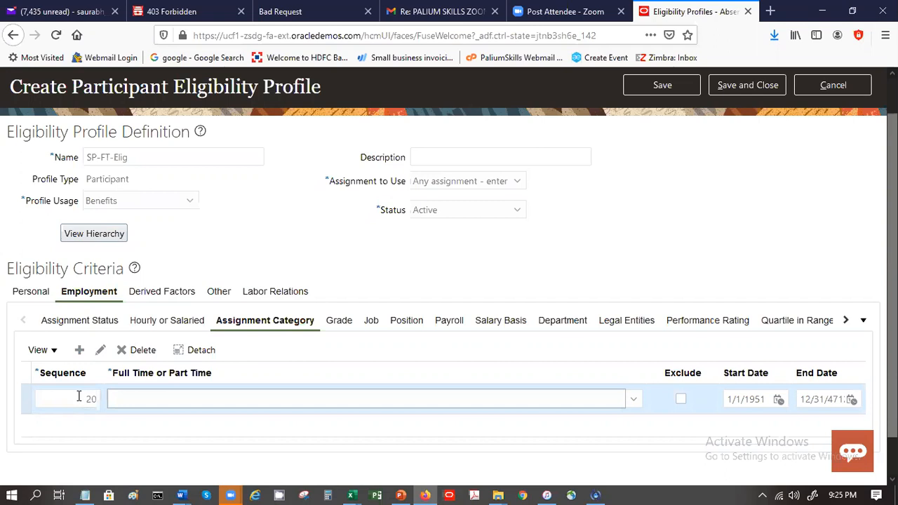
pyautogui.click(640, 405)
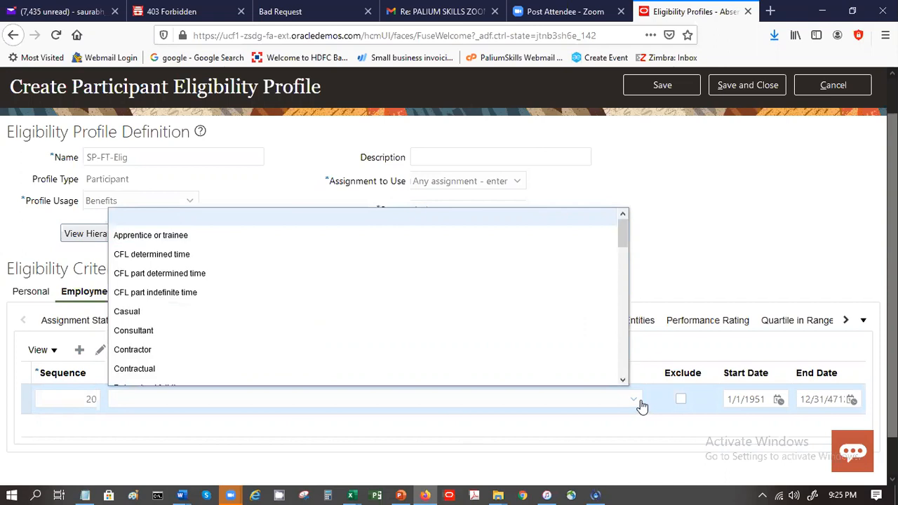
pyautogui.click(625, 347)
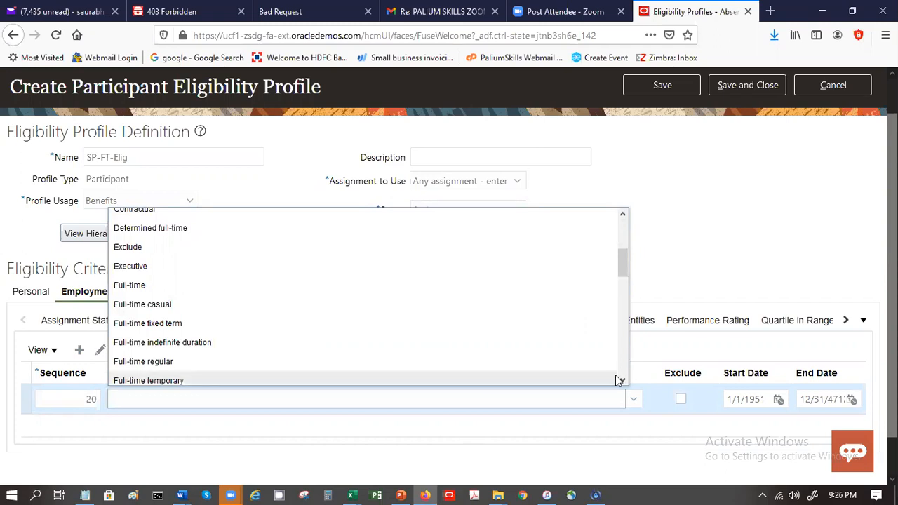
pyautogui.click(623, 381)
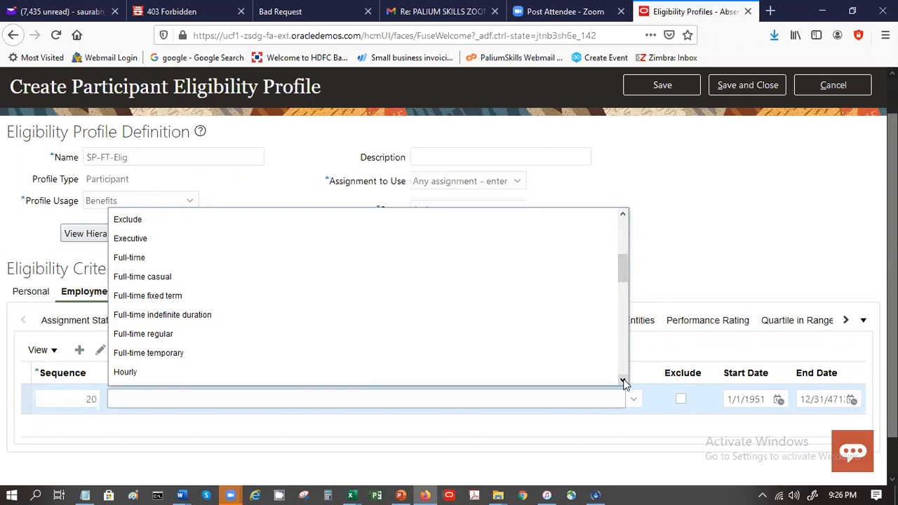
pyautogui.click(623, 381)
pyautogui.click(623, 381)
pyautogui.click(623, 381)
pyautogui.click(623, 381)
pyautogui.click(623, 381)
pyautogui.click(623, 381)
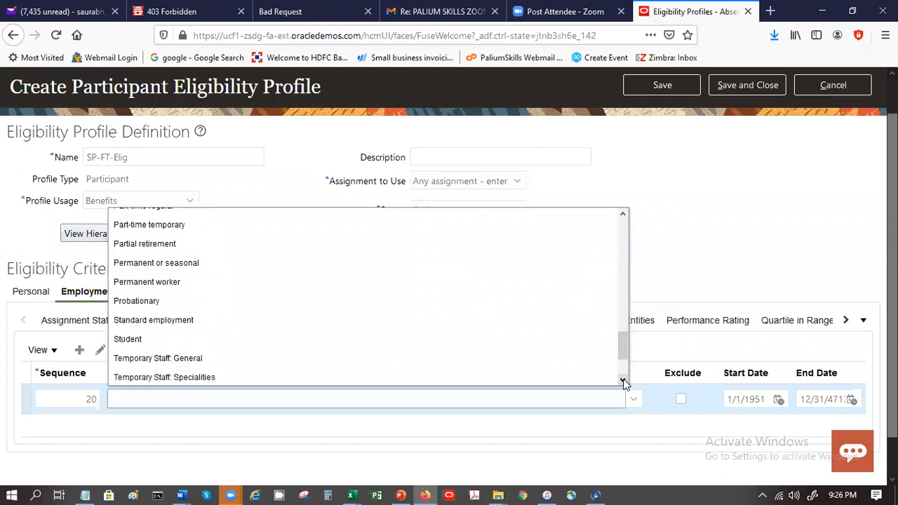
pyautogui.click(623, 381)
pyautogui.click(623, 381)
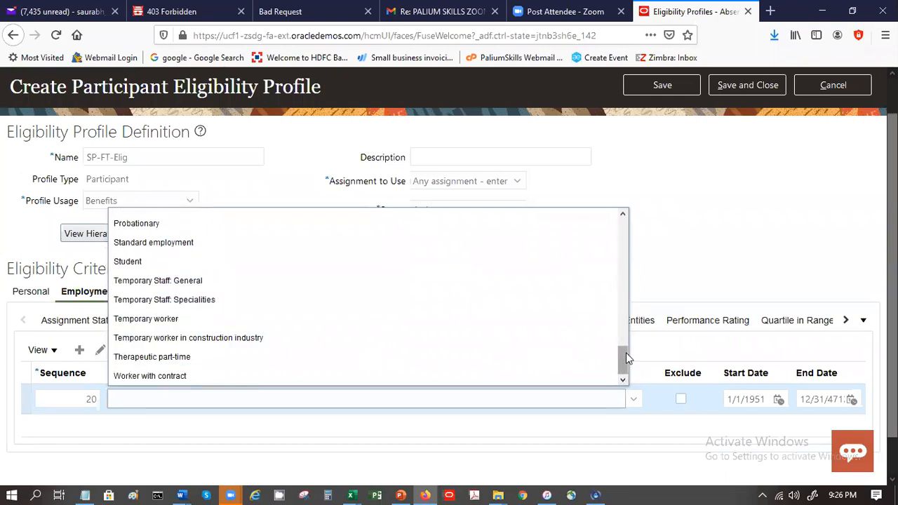
pyautogui.moveTo(624, 345); pyautogui.dragTo(607, 213)
pyautogui.scroll(-5, 602, 239)
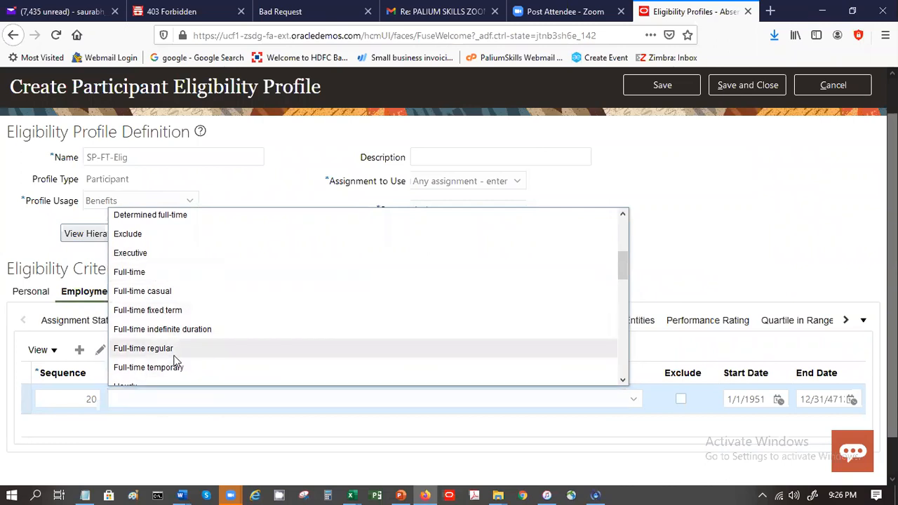
pyautogui.click(174, 355)
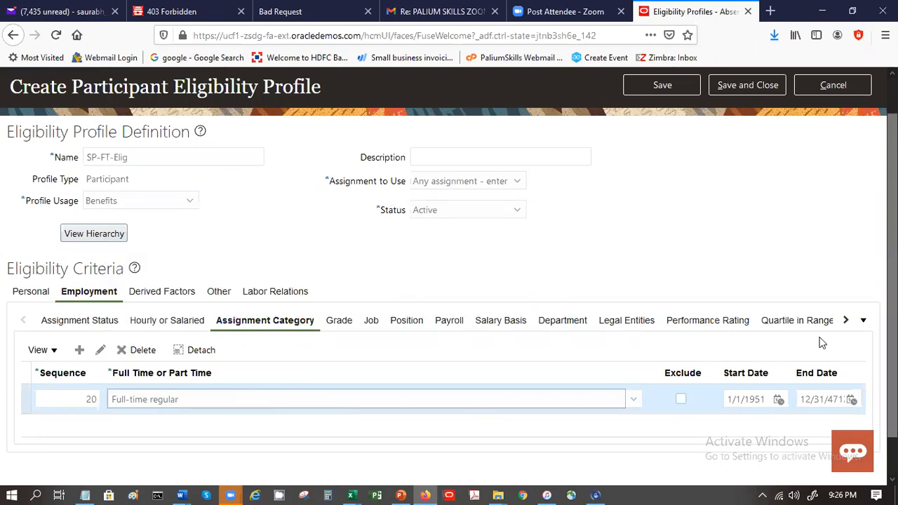
pyautogui.click(721, 85)
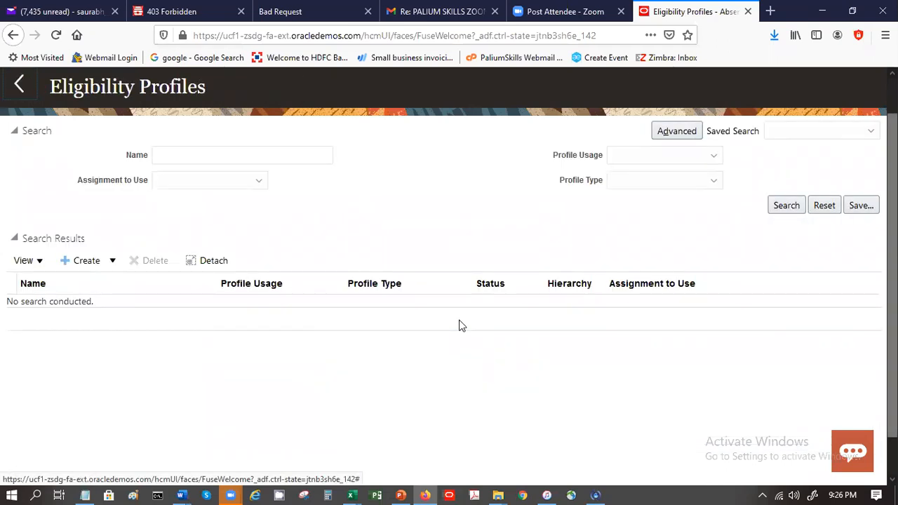
# - Search the eligibility profiles for sp, open SP-FT-Elig and review its criteria hierarchy
pyautogui.click(219, 150)
pyautogui.write('sp')
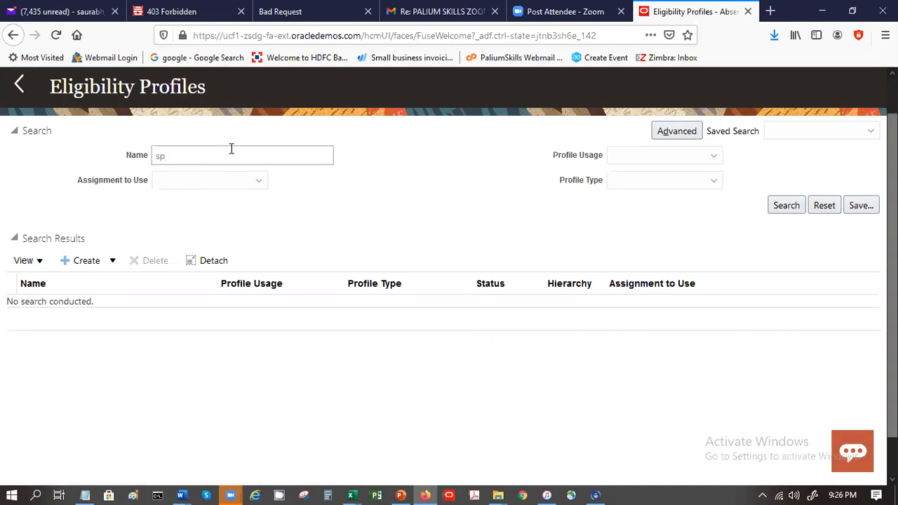
pyautogui.press('Return')
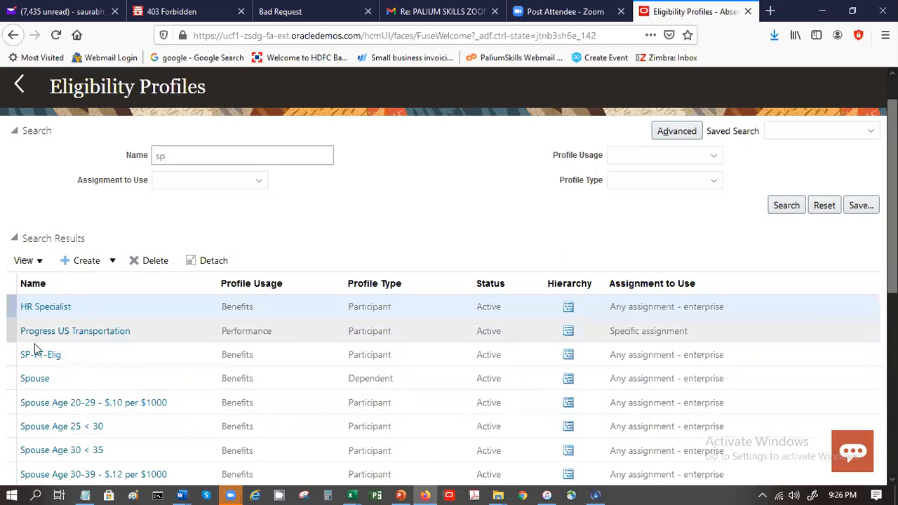
pyautogui.click(44, 354)
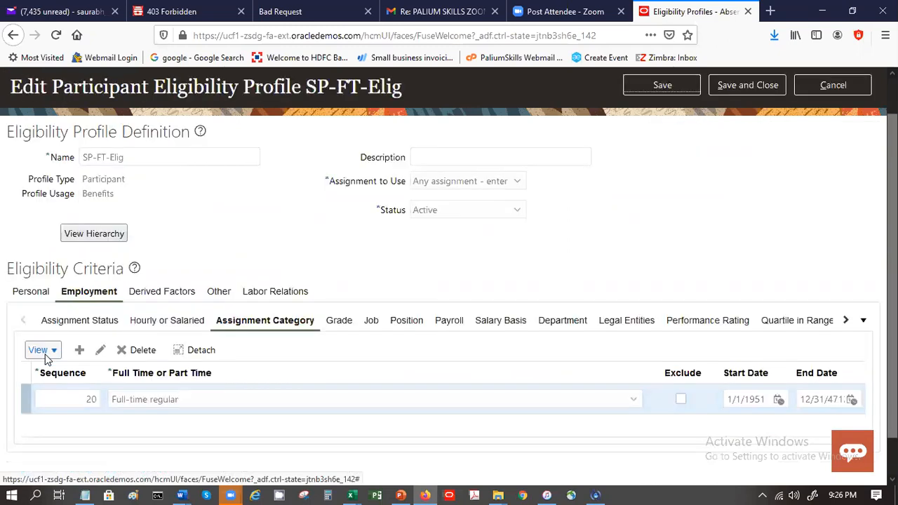
pyautogui.click(88, 233)
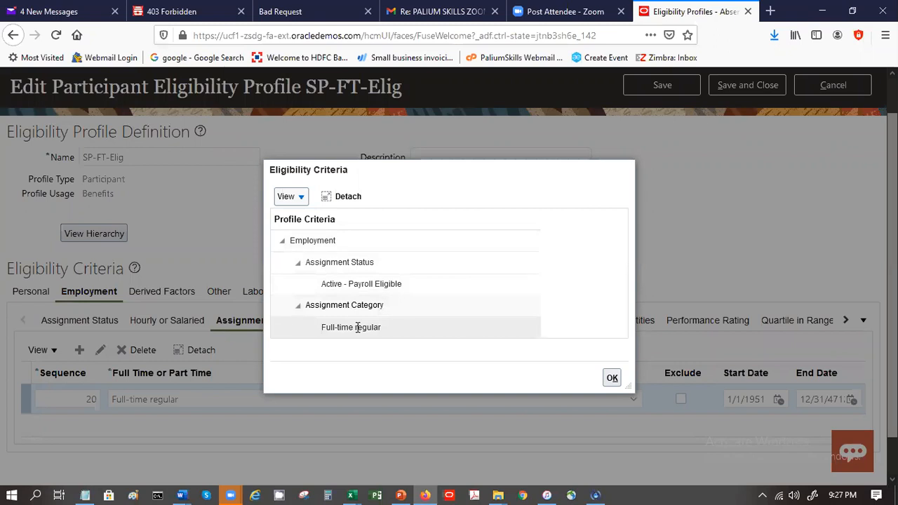
pyautogui.click(610, 380)
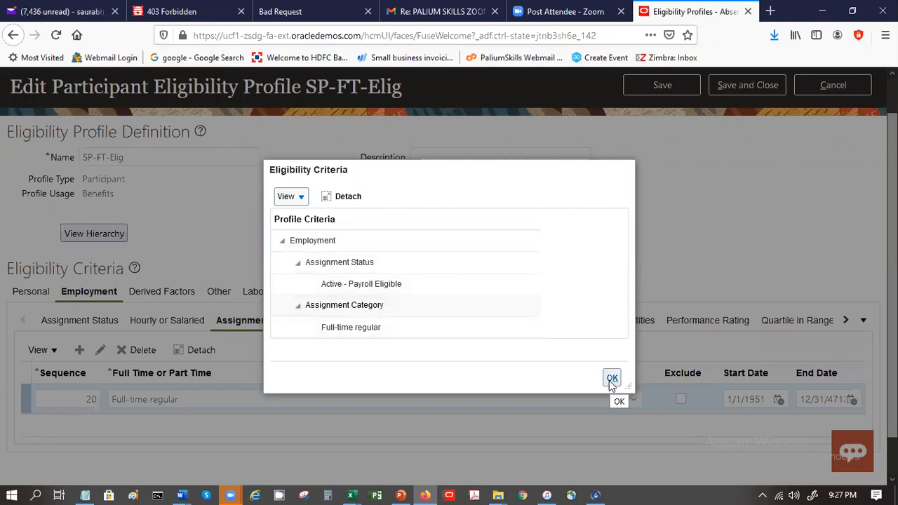
pyautogui.click(611, 380)
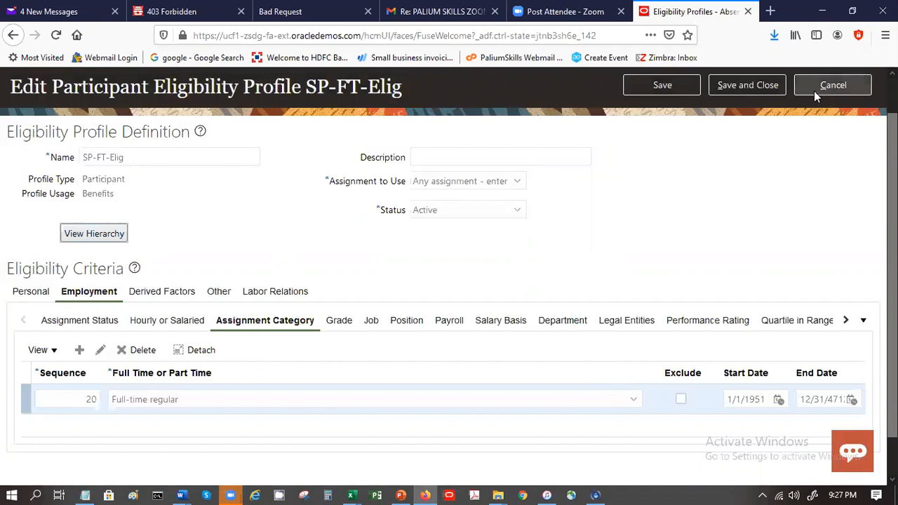
# - Save and close the SP-FT-Elig profile and return to Absence Administration
pyautogui.click(760, 89)
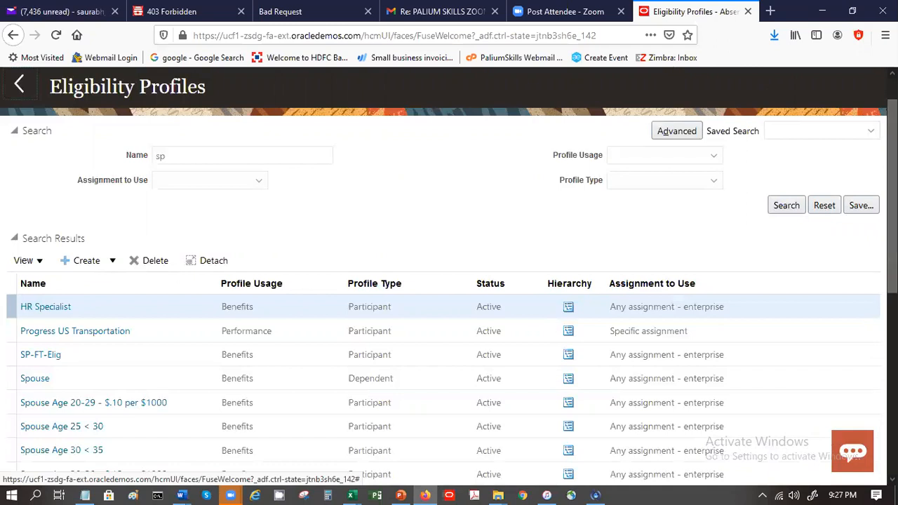
pyautogui.scroll(2, 449, 274)
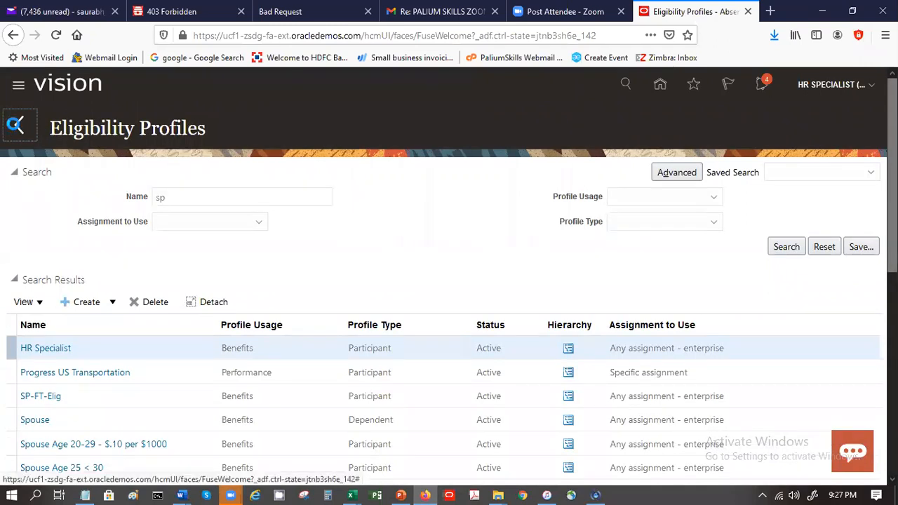
pyautogui.click(16, 128)
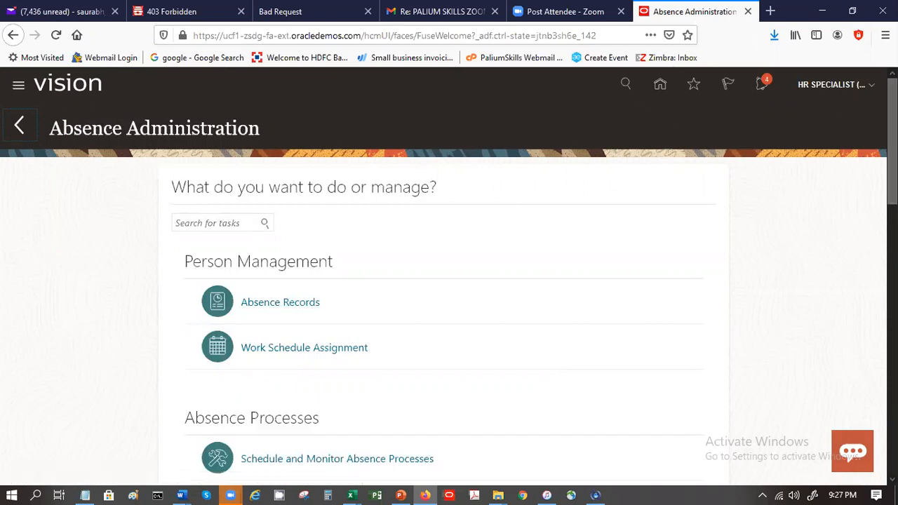
# - Open the Absence Plans task under Absence Definitions
pyautogui.scroll(-2, 449, 277)
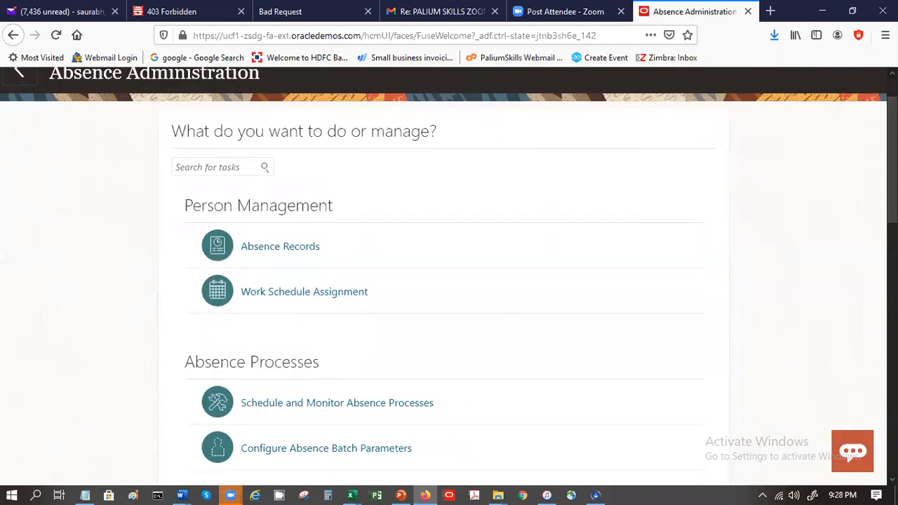
pyautogui.scroll(-8, 875, 246)
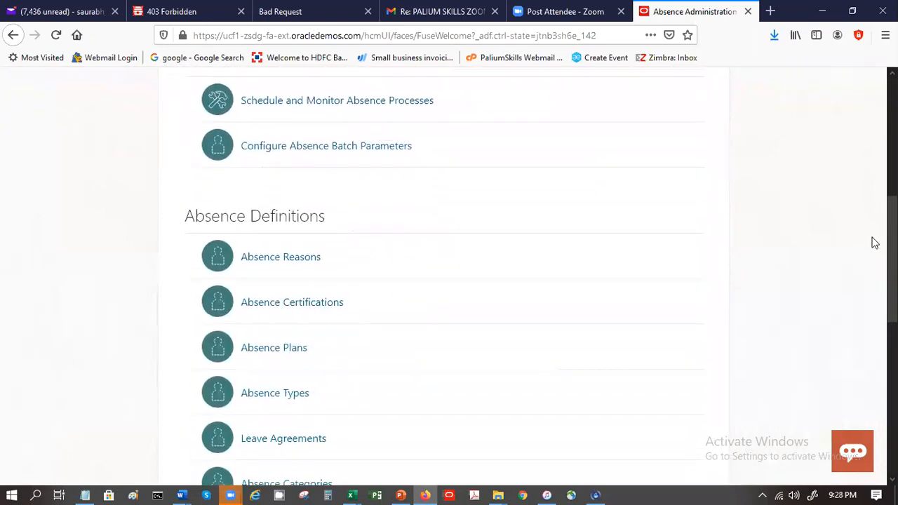
pyautogui.scroll(-1, 874, 255)
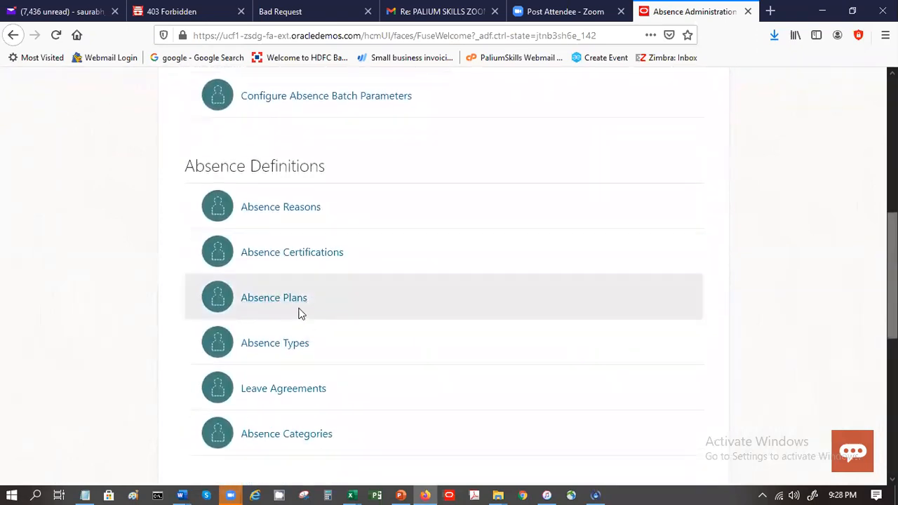
pyautogui.click(278, 299)
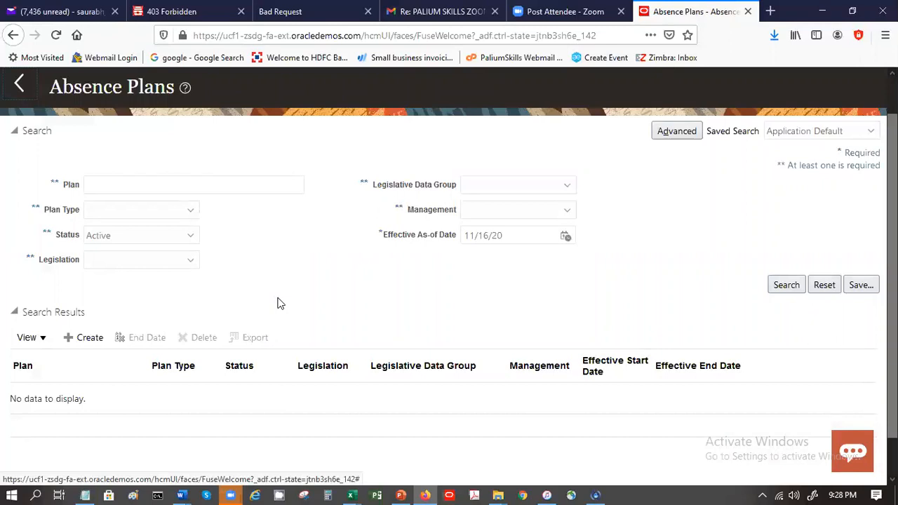
# - Start a new absence plan effective 1/1/20 with United States legislation and the plan type Accrual
pyautogui.click(80, 343)
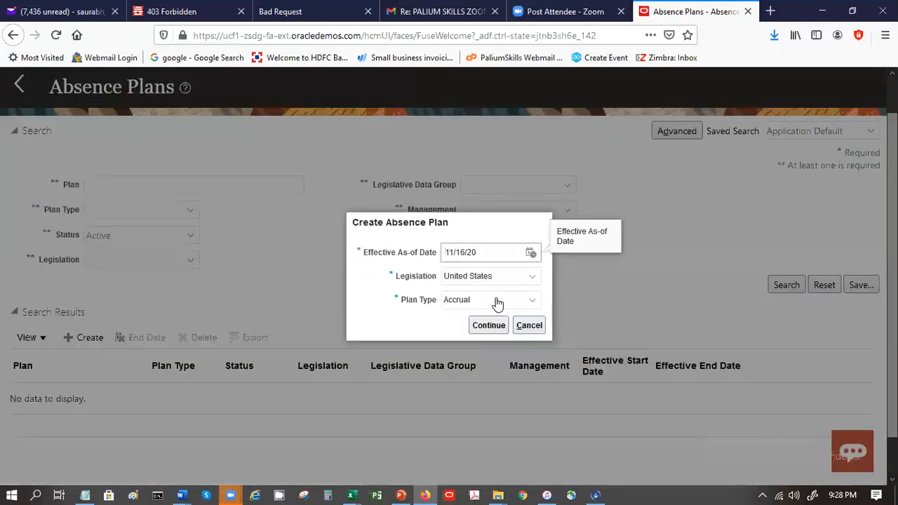
pyautogui.click(462, 304)
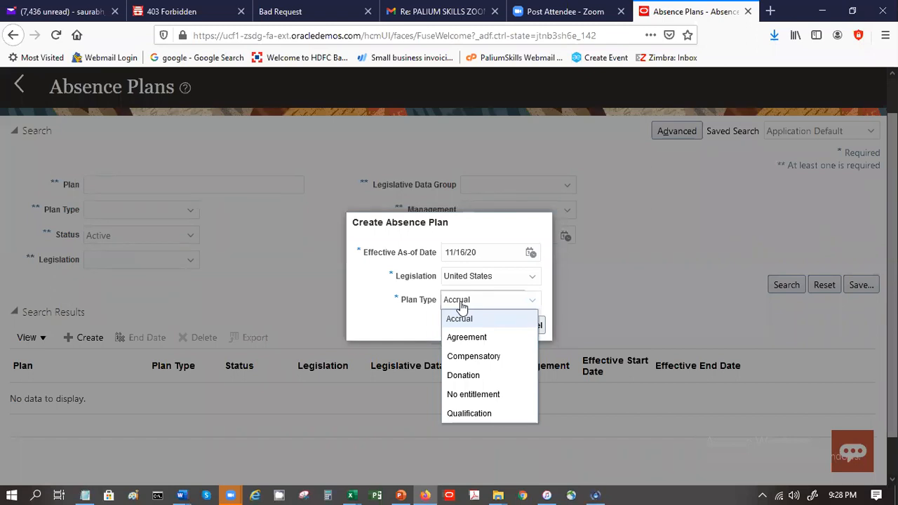
pyautogui.click(462, 307)
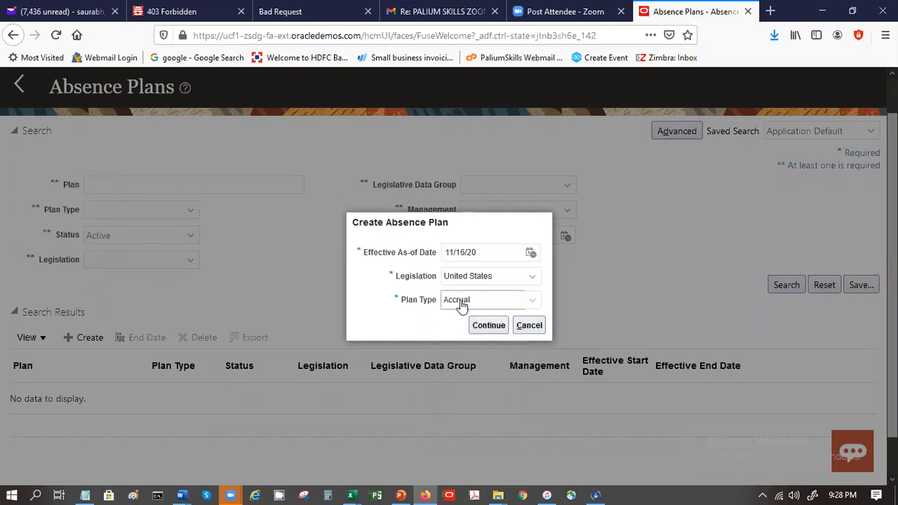
pyautogui.click(454, 252)
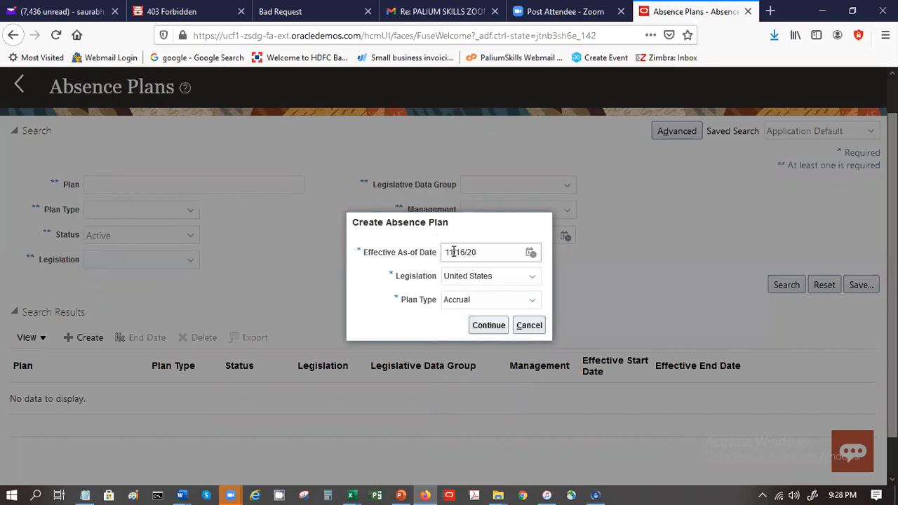
pyautogui.press('Delete')
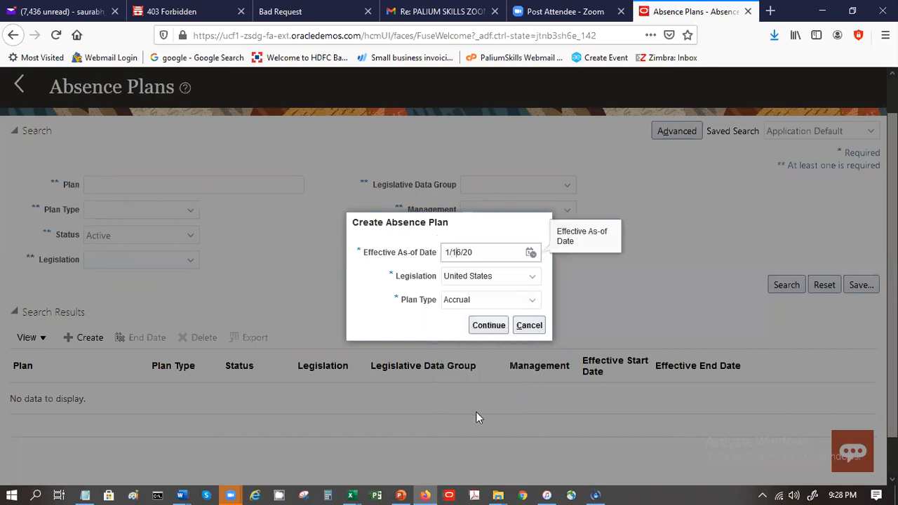
pyautogui.press('BackSpace')
pyautogui.click(484, 326)
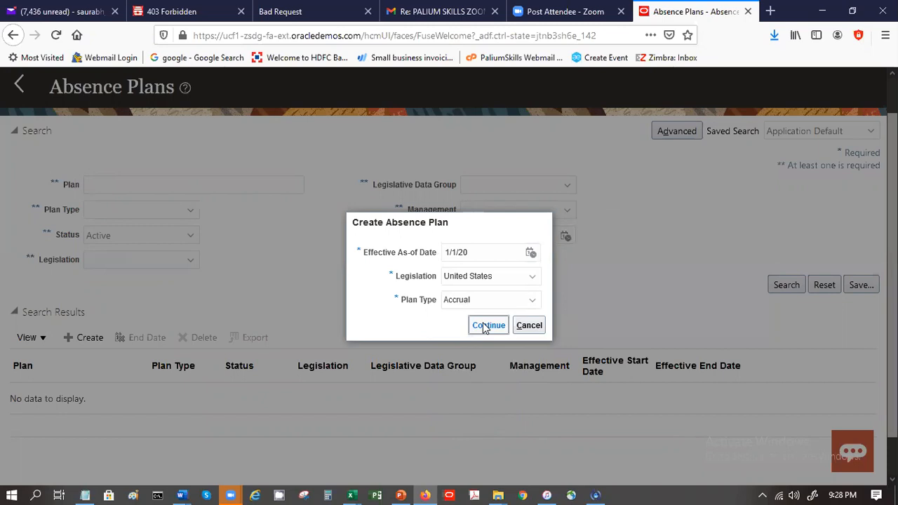
pyautogui.click(483, 326)
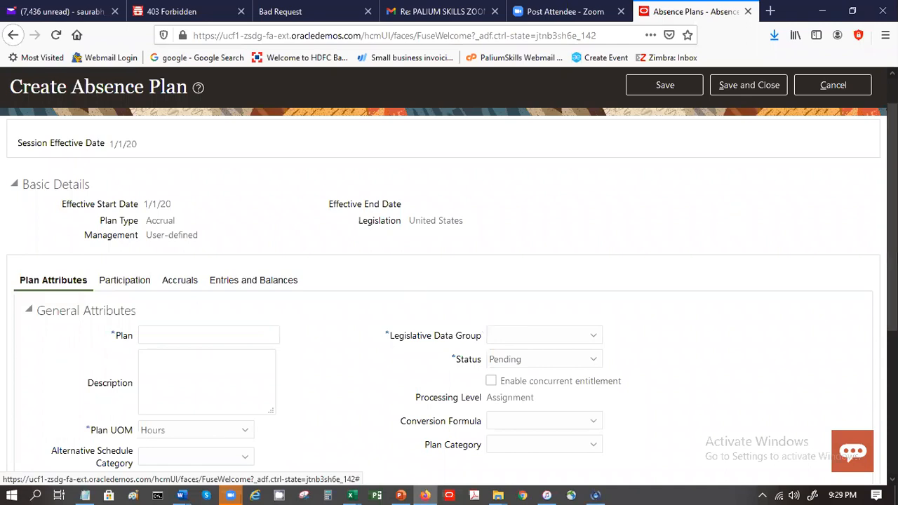
# - Name the absence plan SP-VAC-PLAN
pyautogui.scroll(-3, 891, 210)
pyautogui.moveTo(892, 267); pyautogui.dragTo(893, 278)
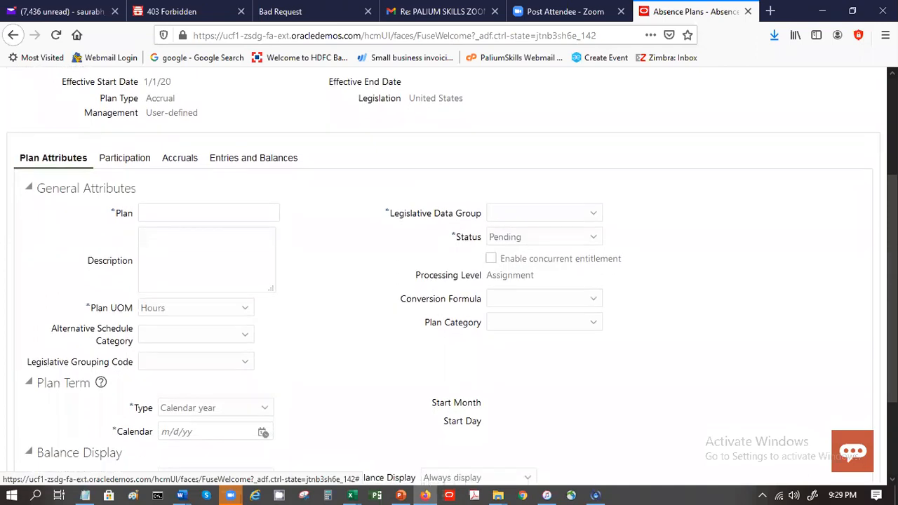
pyautogui.click(194, 210)
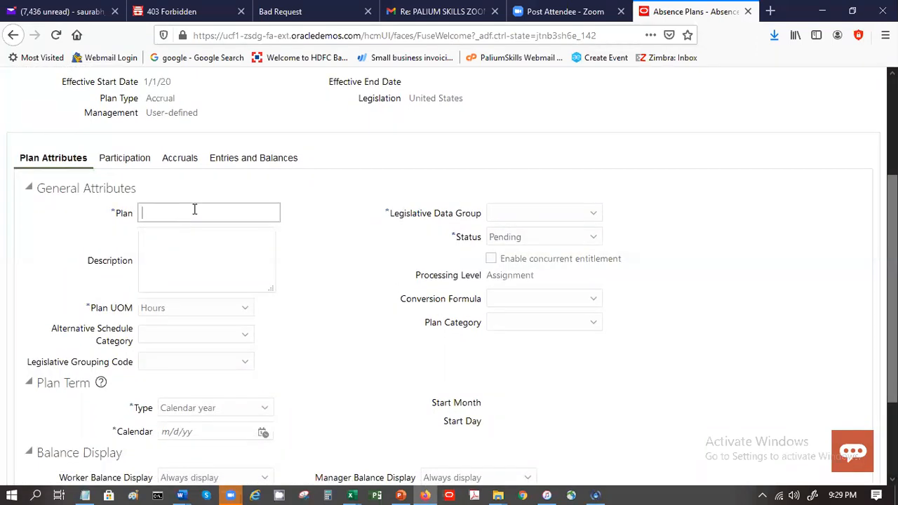
pyautogui.write('SP_')
pyautogui.write('VAC')
pyautogui.write('-PLAN')
# - Assign the plan to the US Legislative Data Group and choose Hours as its unit of measure
pyautogui.click(593, 215)
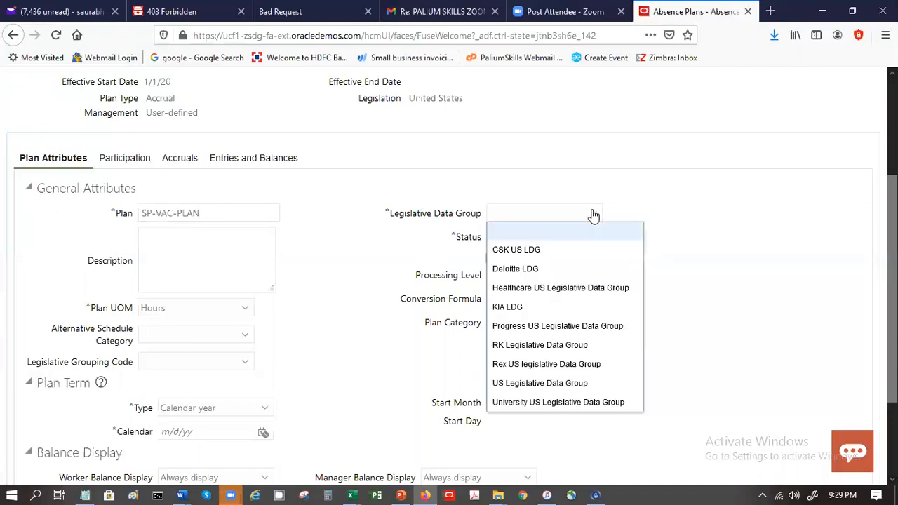
pyautogui.press('u')
pyautogui.press('Down')
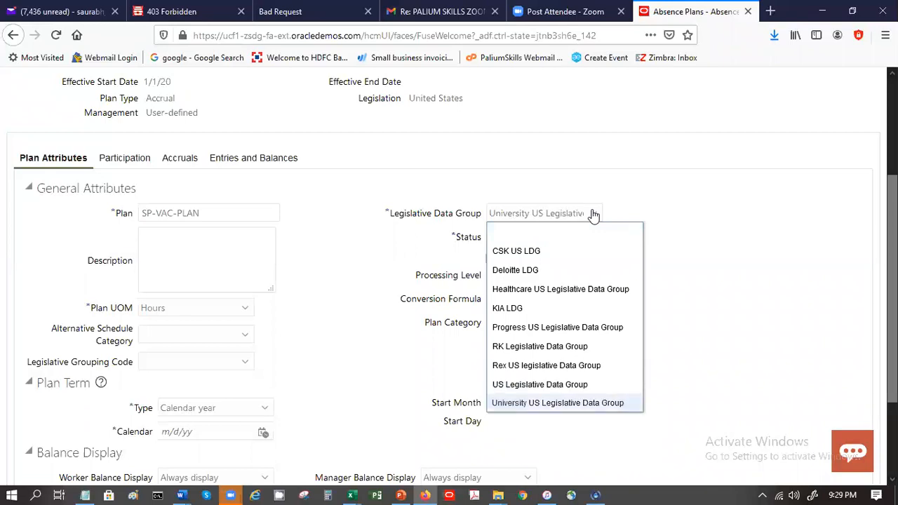
pyautogui.click(547, 384)
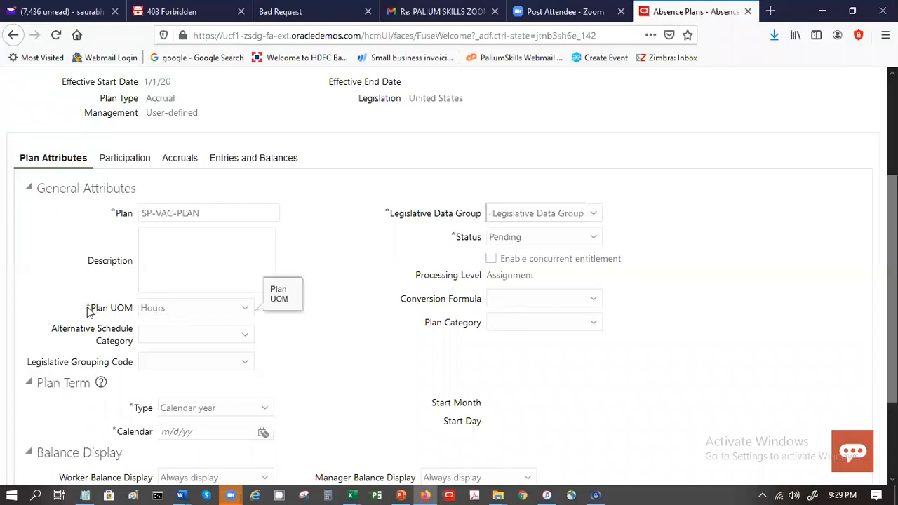
pyautogui.click(211, 318)
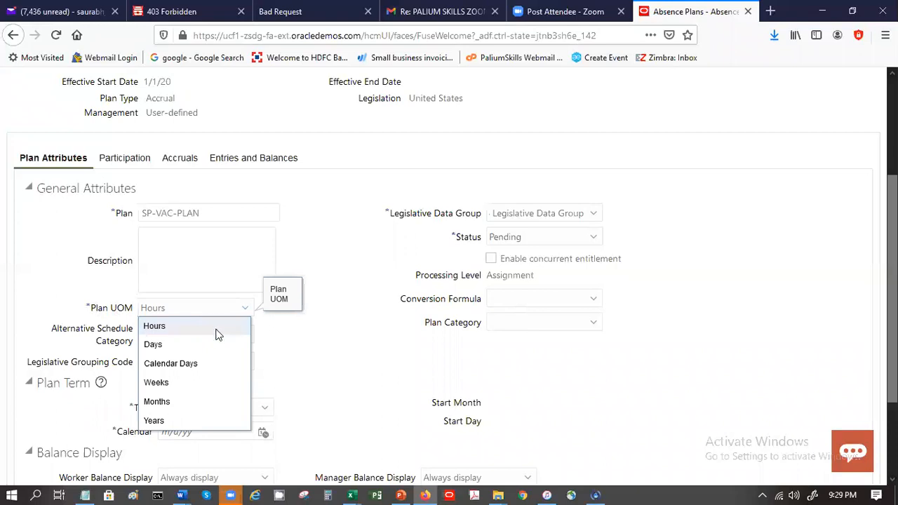
pyautogui.click(215, 329)
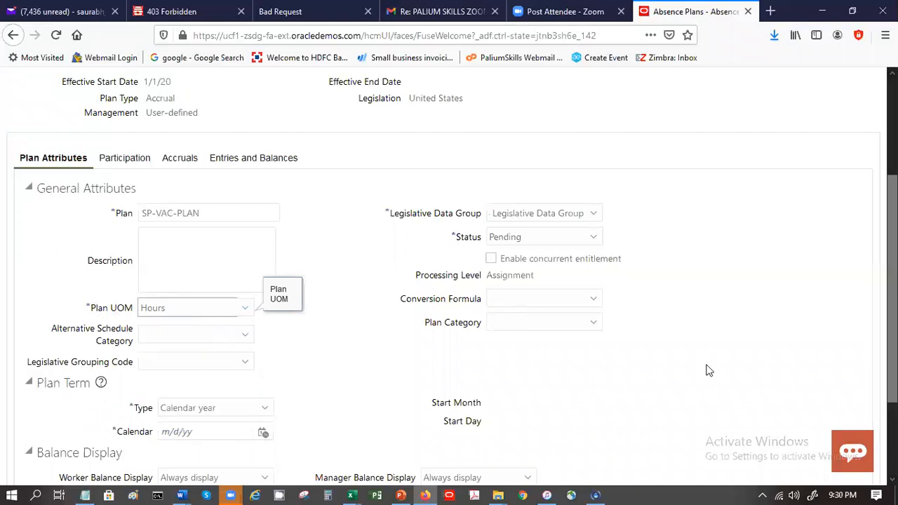
# - Choose Calendar year as the plan term type and check the available worker balance display options
pyautogui.scroll(-3, 893, 281)
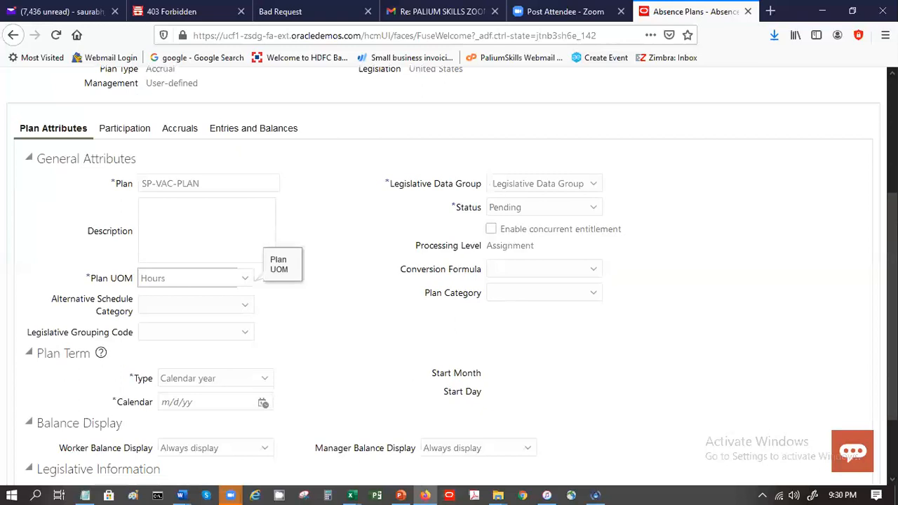
pyautogui.scroll(-1, 892, 281)
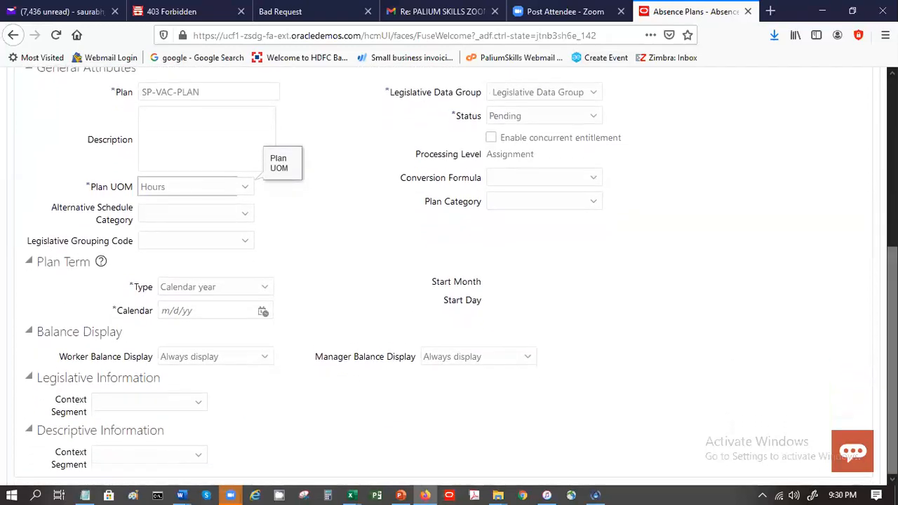
pyautogui.click(225, 292)
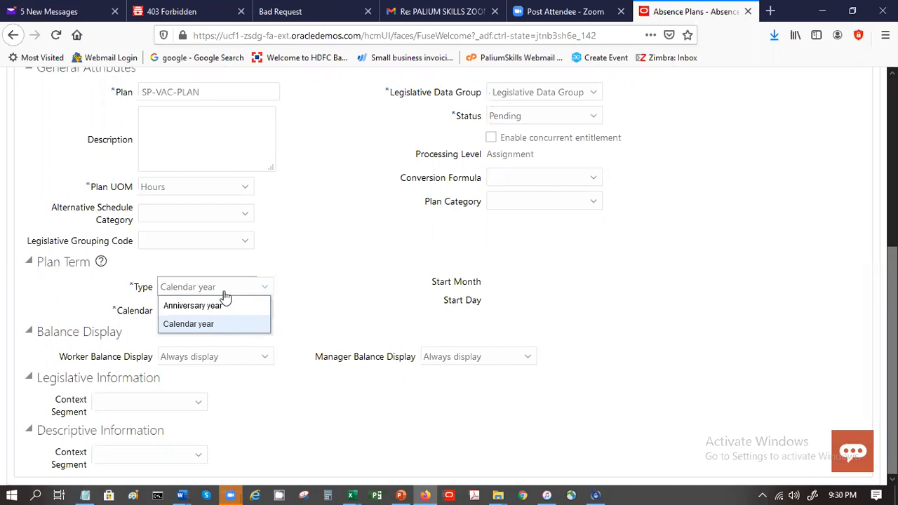
pyautogui.click(227, 324)
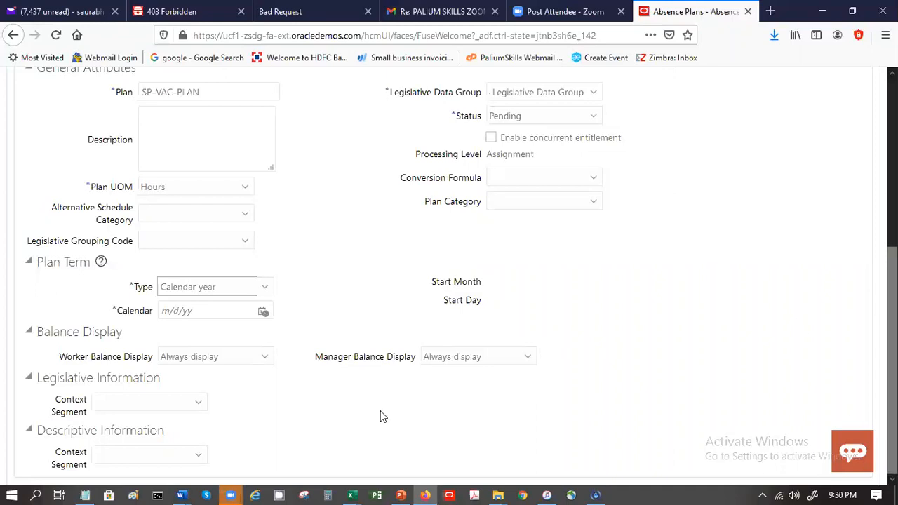
pyautogui.click(253, 361)
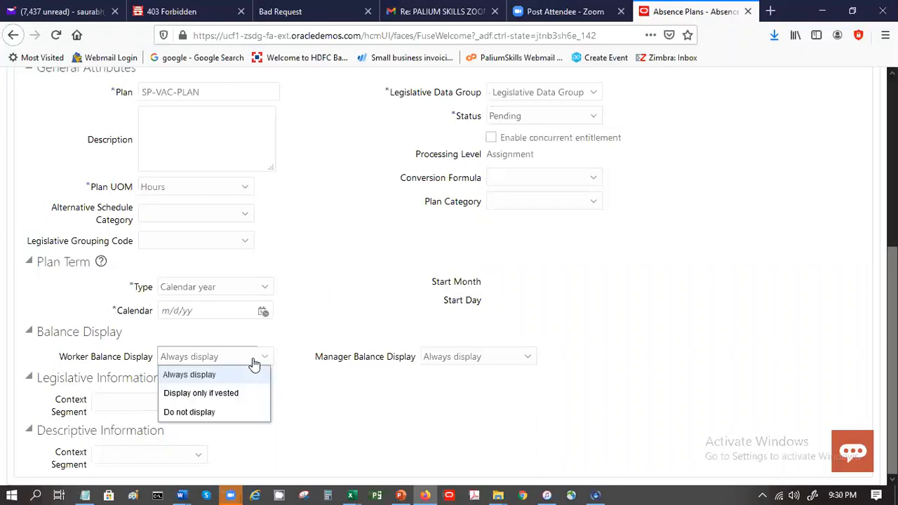
pyautogui.click(535, 382)
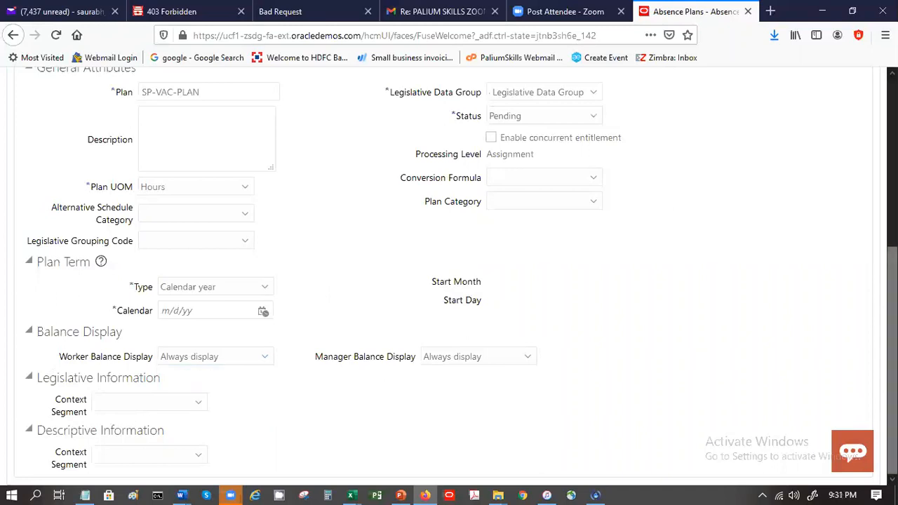
# - Set the plan term's calendar start date to January 1, 2020
pyautogui.moveTo(894, 351); pyautogui.dragTo(894, 179)
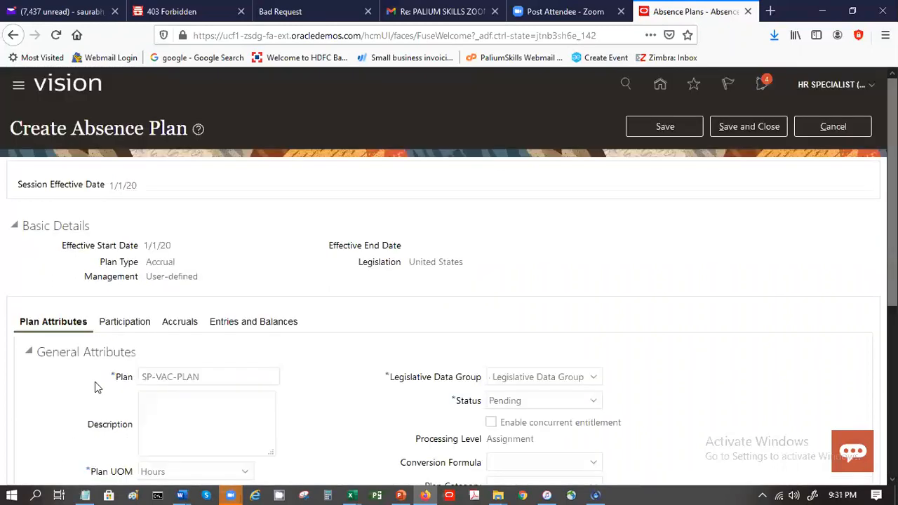
pyautogui.click(125, 326)
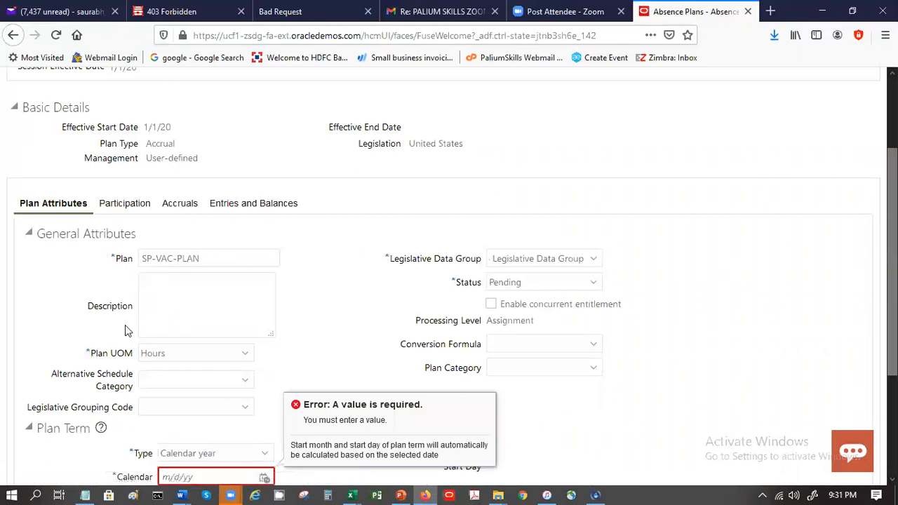
pyautogui.click(265, 476)
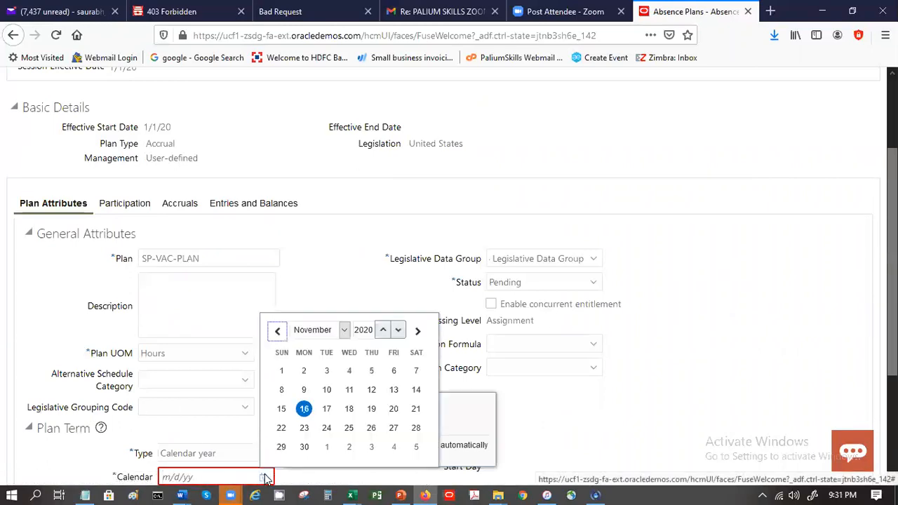
pyautogui.click(344, 331)
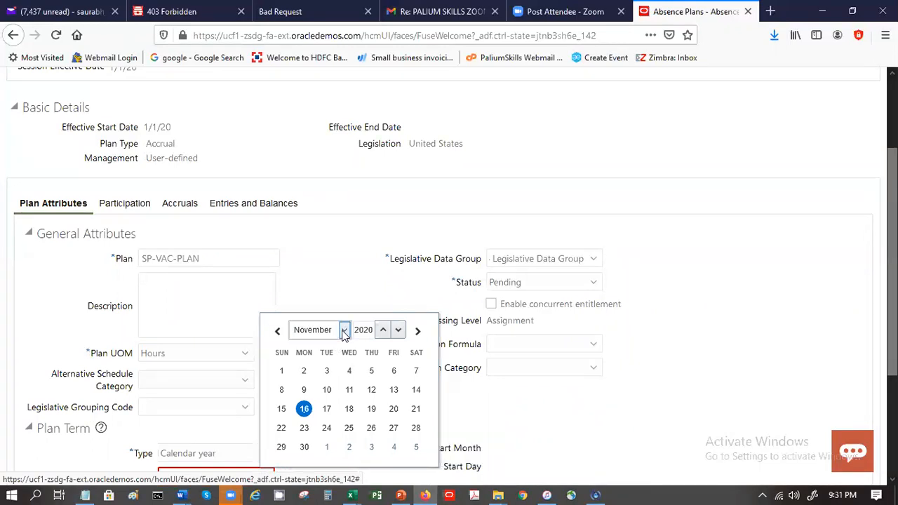
pyautogui.click(344, 331)
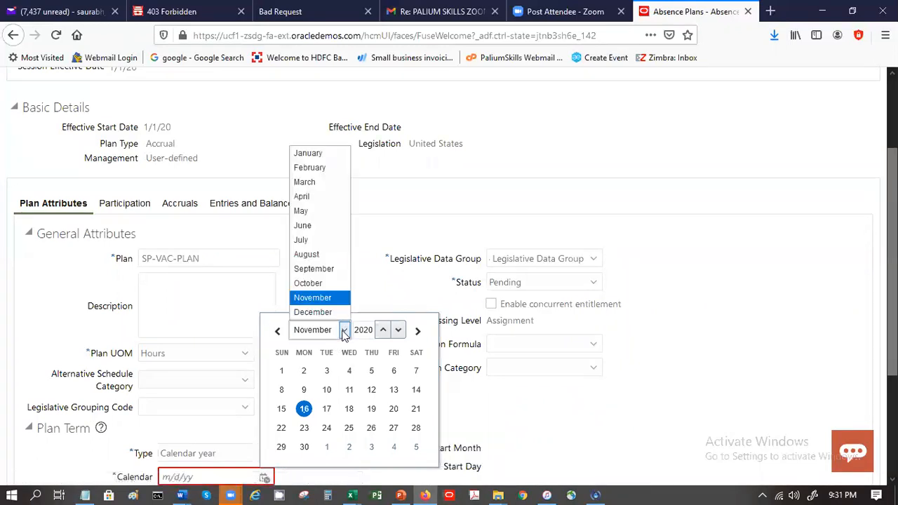
pyautogui.click(333, 154)
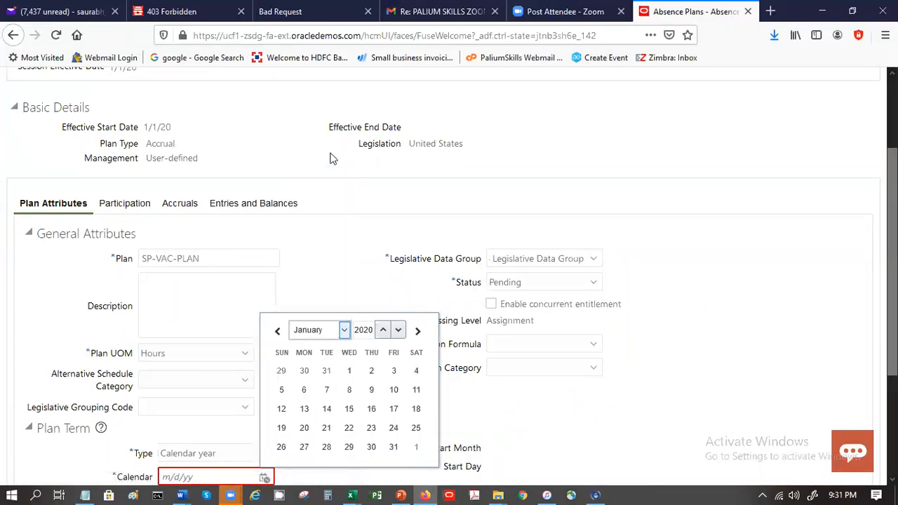
pyautogui.click(349, 370)
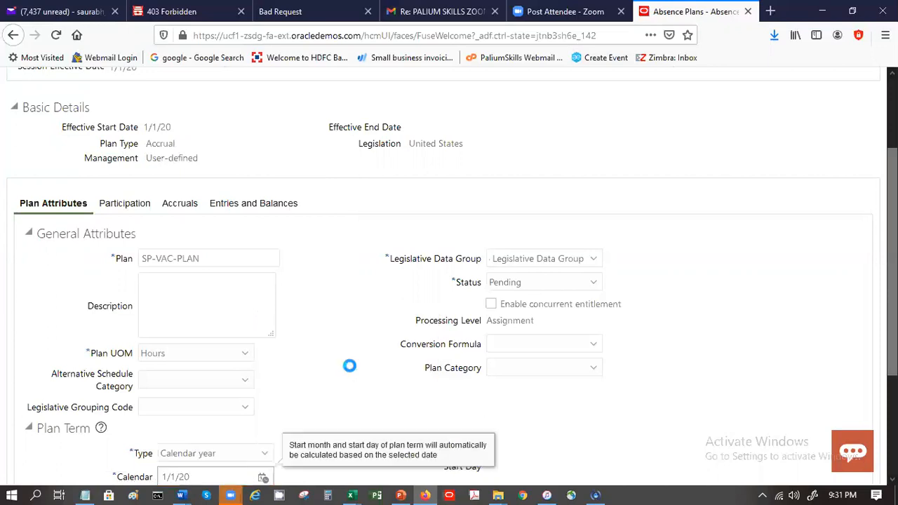
# - Open the plan's participation settings and review the options for the enrollment start rule
pyautogui.click(133, 205)
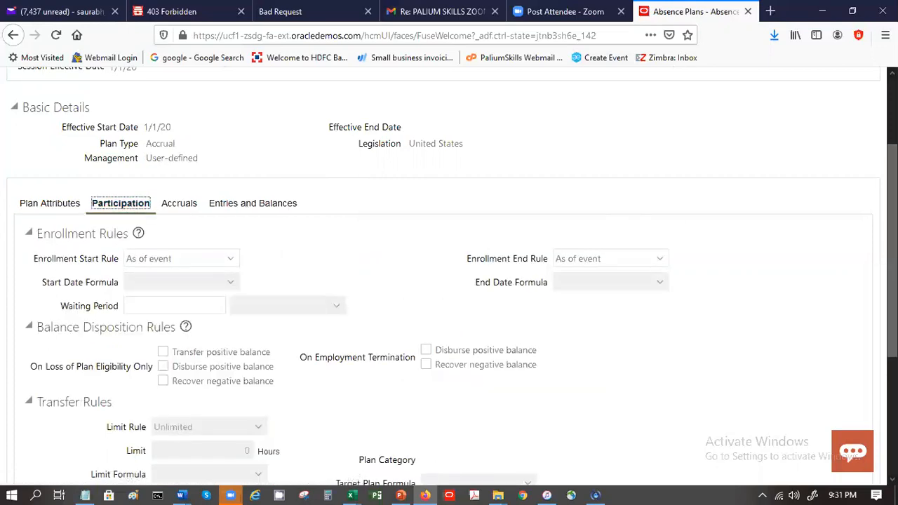
pyautogui.scroll(-3, 450, 281)
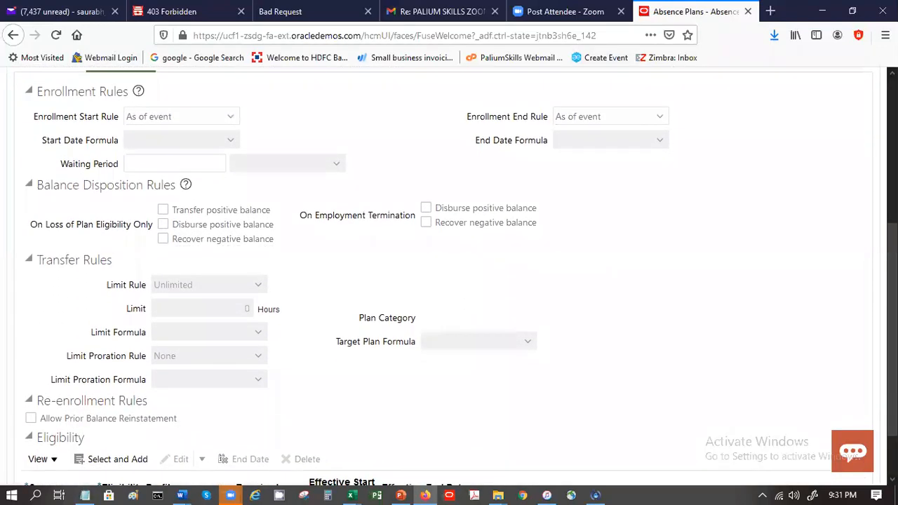
pyautogui.click(227, 117)
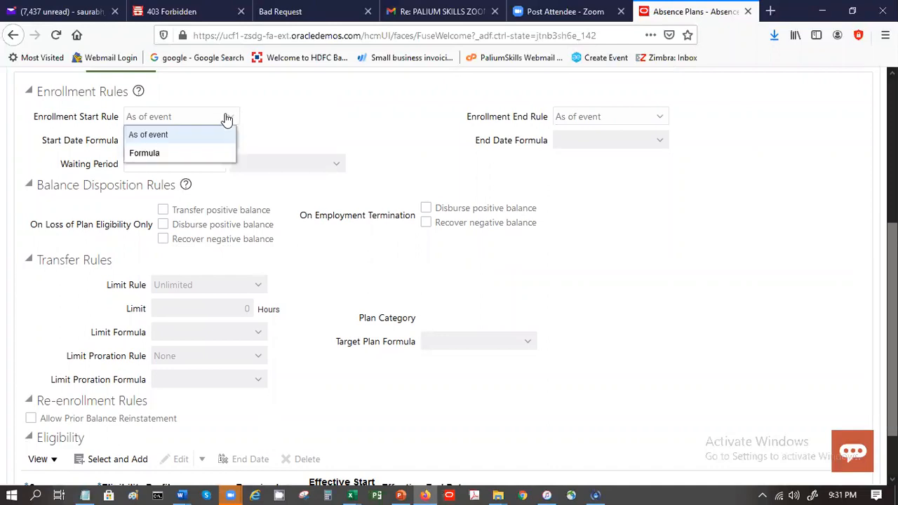
pyautogui.click(367, 76)
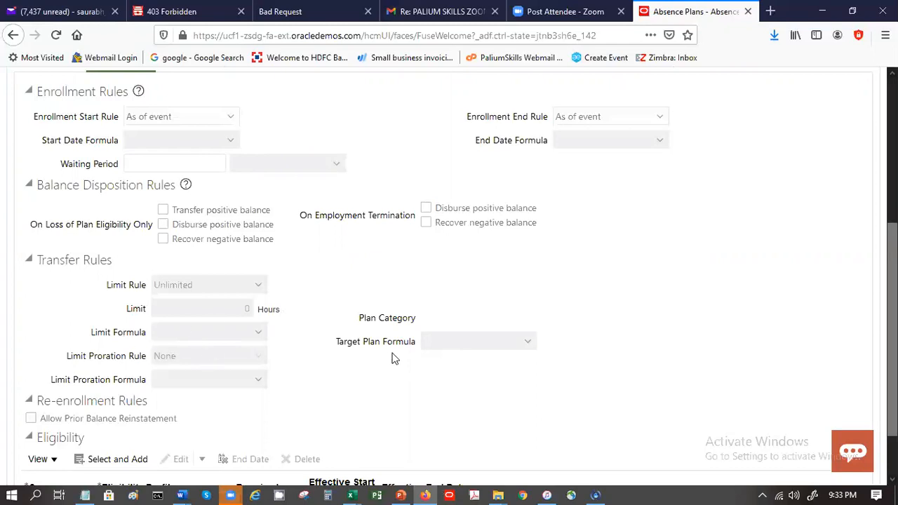
# - Start adding an eligibility profile to the plan and give it sequence 10
pyautogui.scroll(-2, 235, 388)
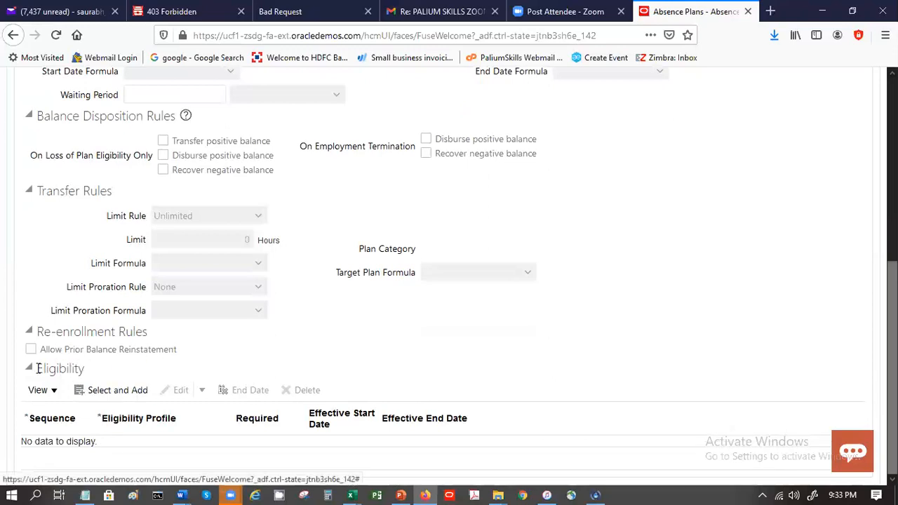
pyautogui.click(107, 391)
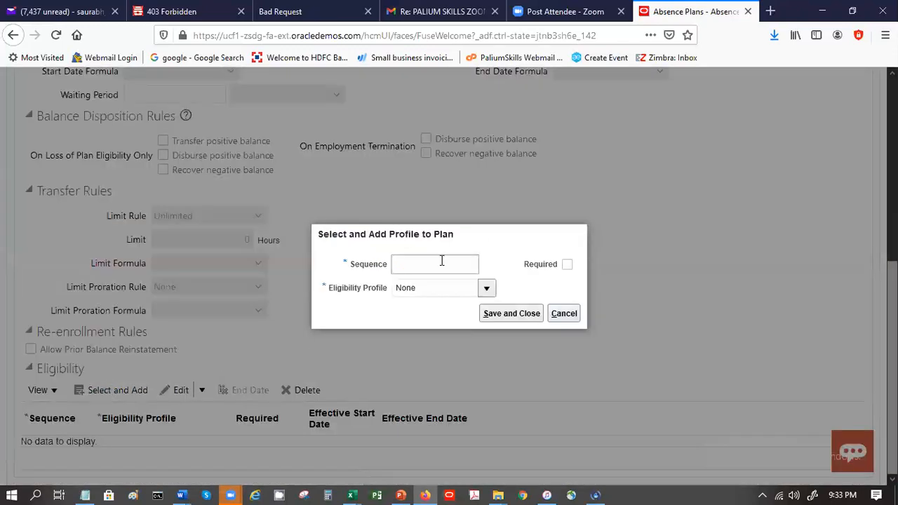
pyautogui.write('10')
# - Choose SP-FT-Elig as the eligibility profile and save it to the plan
pyautogui.click(447, 289)
pyautogui.doubleClick(447, 288)
pyautogui.press('BackSpace')
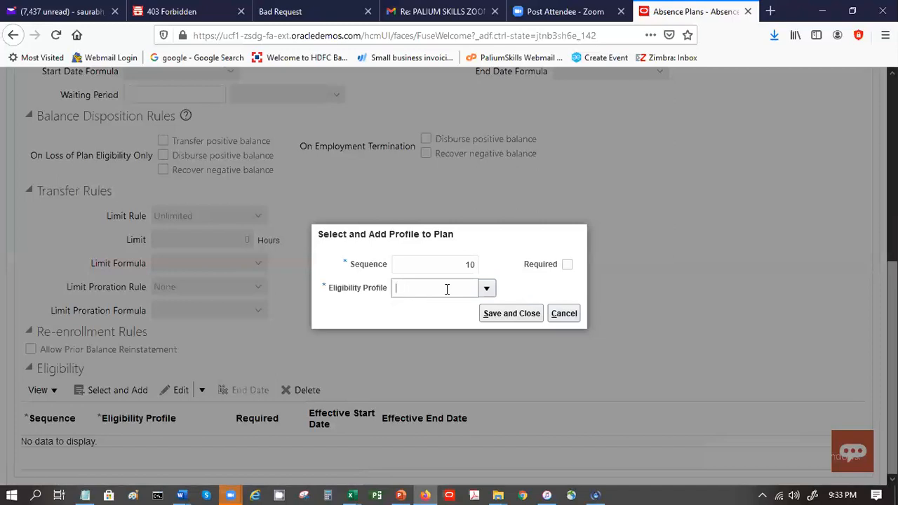
pyautogui.write('SP')
pyautogui.click(487, 289)
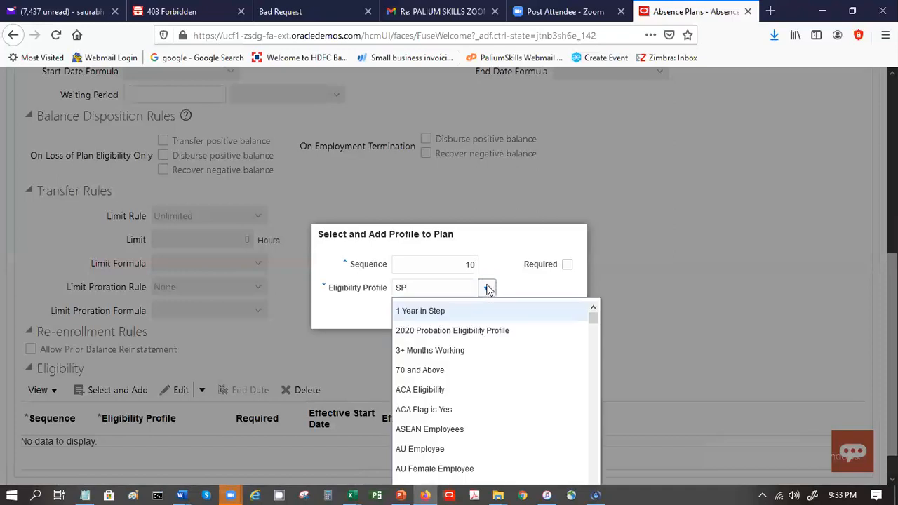
pyautogui.click(593, 430)
pyautogui.click(594, 430)
pyautogui.click(594, 429)
pyautogui.click(593, 430)
pyautogui.click(594, 429)
pyautogui.click(594, 430)
pyautogui.click(594, 429)
pyautogui.click(593, 430)
pyautogui.click(594, 429)
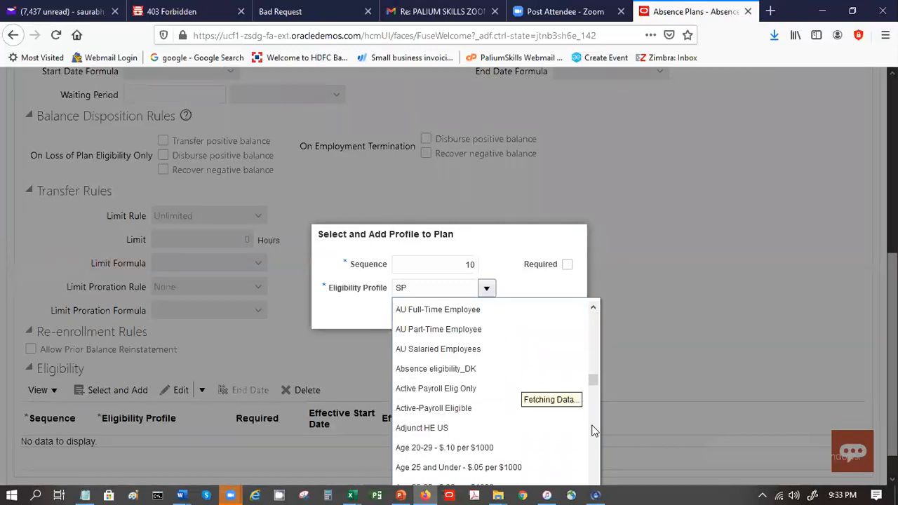
pyautogui.click(593, 429)
pyautogui.click(593, 430)
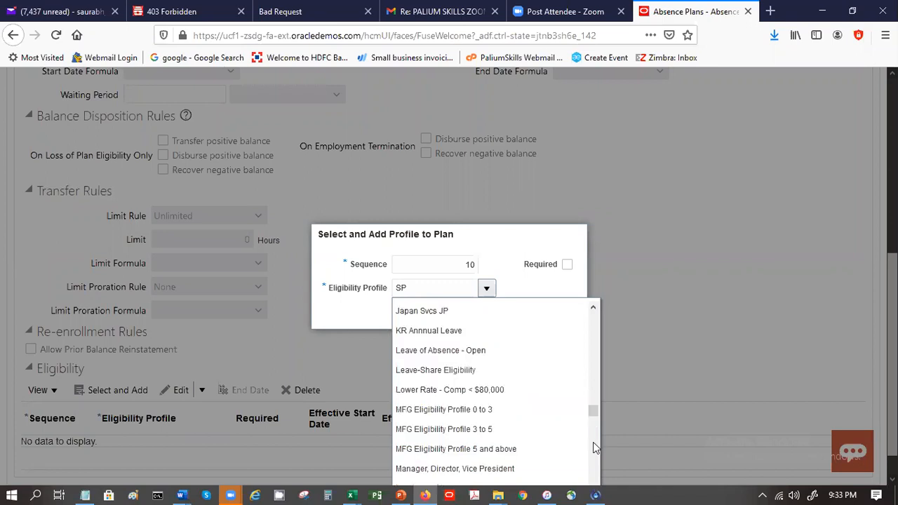
pyautogui.click(593, 448)
pyautogui.click(594, 460)
pyautogui.click(594, 461)
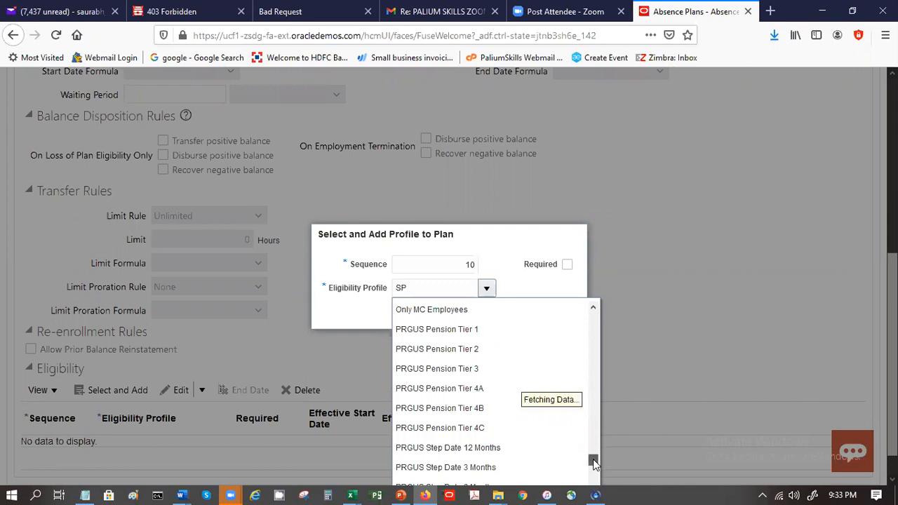
pyautogui.click(594, 472)
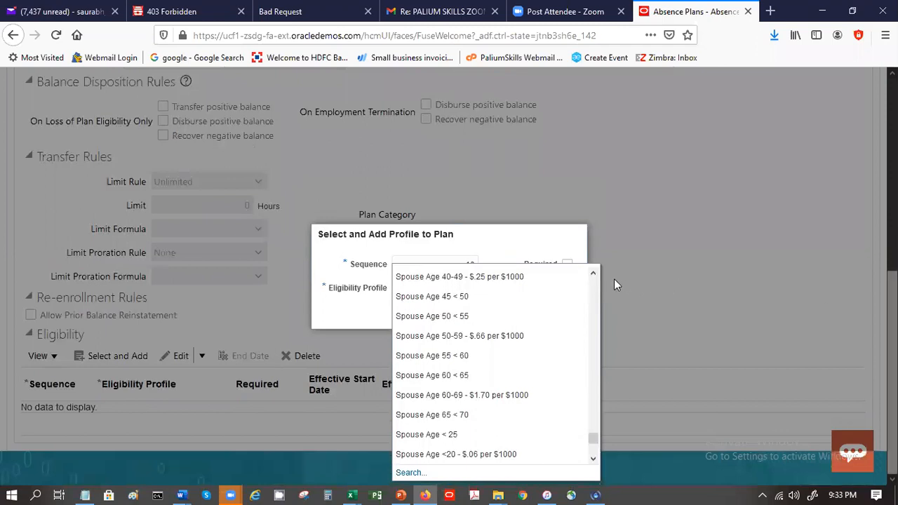
pyautogui.click(593, 275)
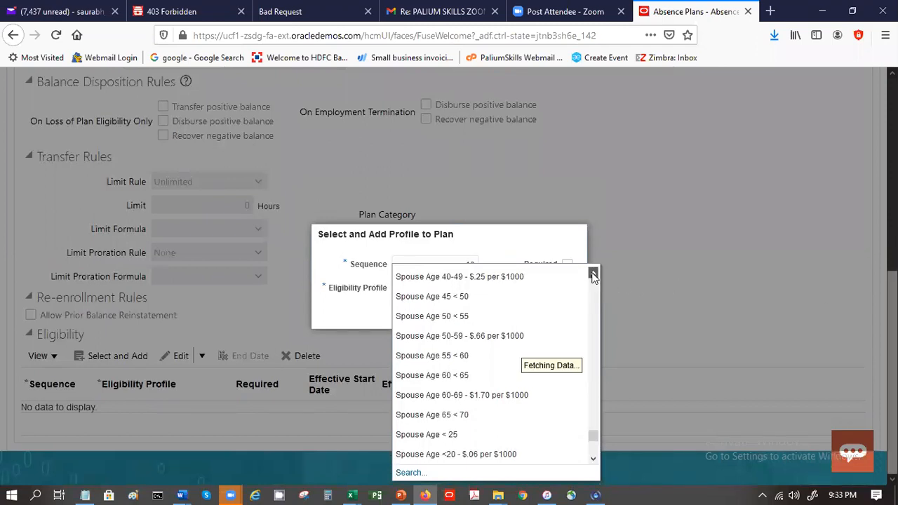
pyautogui.click(593, 275)
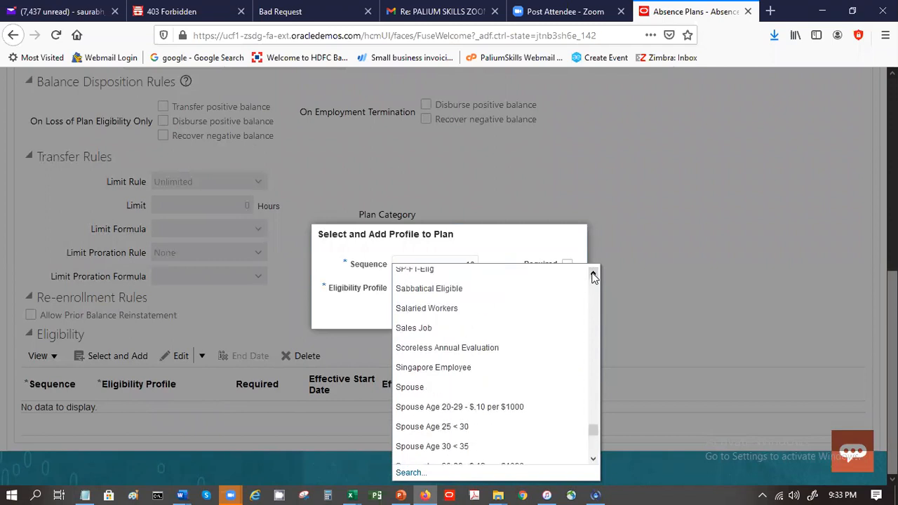
pyautogui.click(593, 275)
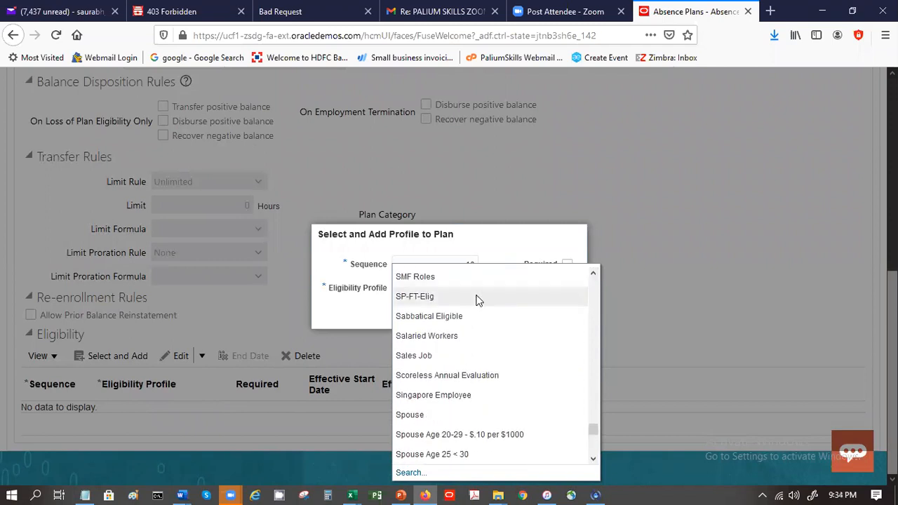
pyautogui.click(450, 297)
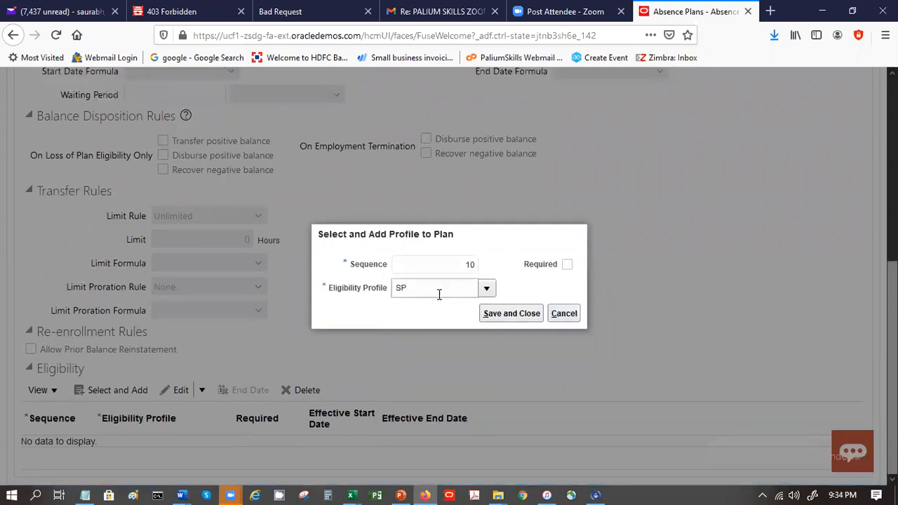
pyautogui.click(496, 316)
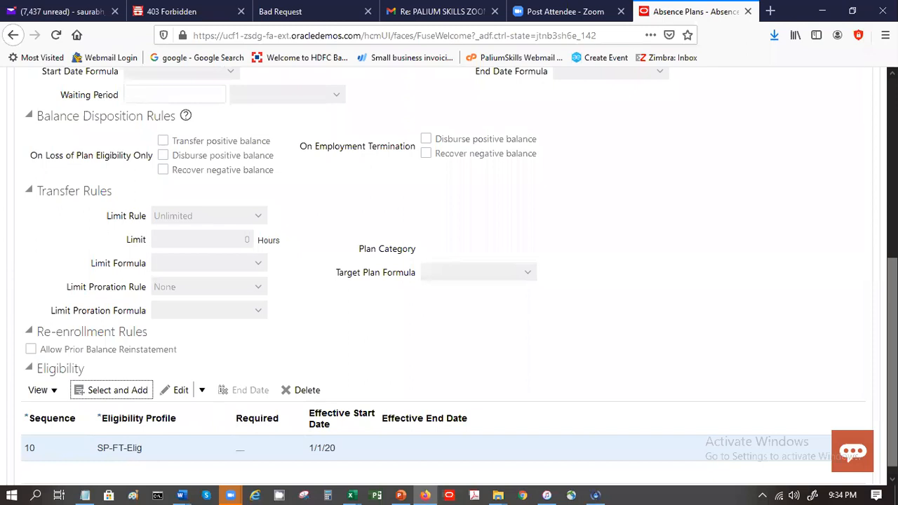
# - Create a row in the plan's accrual matrix with sequence 10
pyautogui.scroll(5, 818, 217)
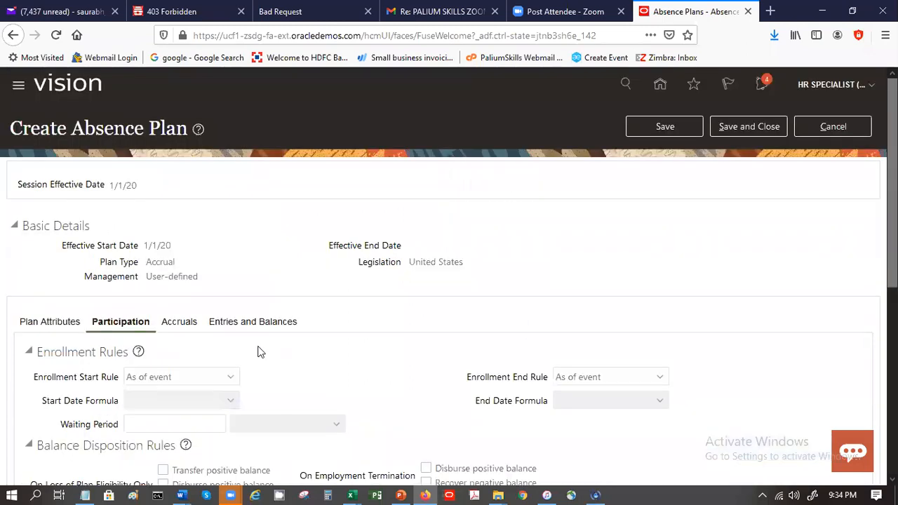
pyautogui.click(178, 324)
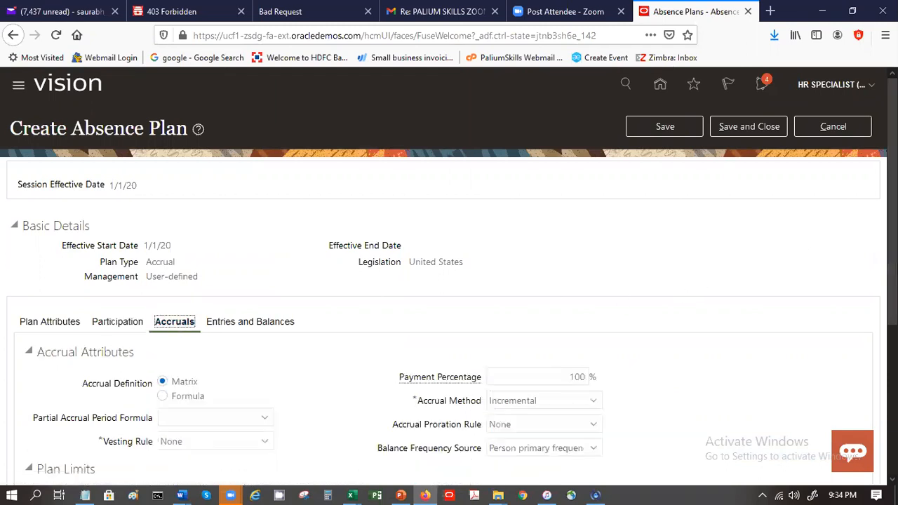
pyautogui.scroll(-4, 862, 357)
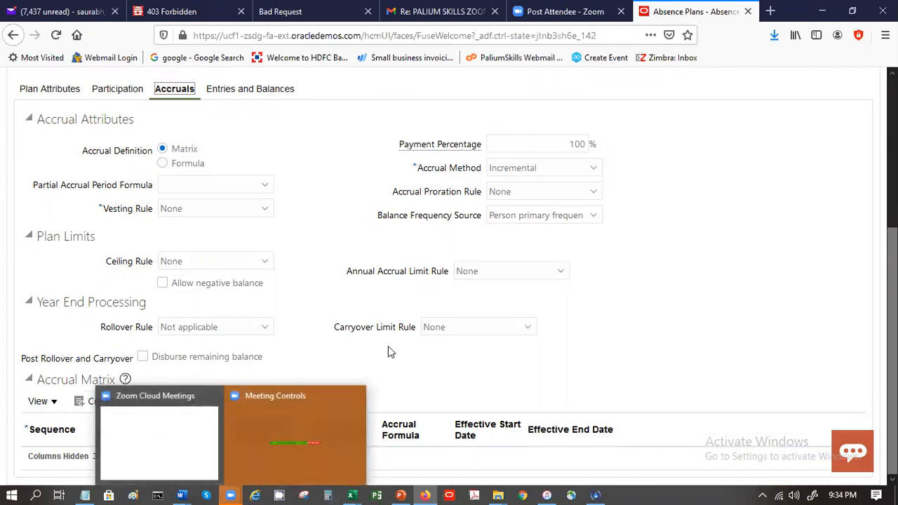
pyautogui.click(419, 354)
pyautogui.click(90, 407)
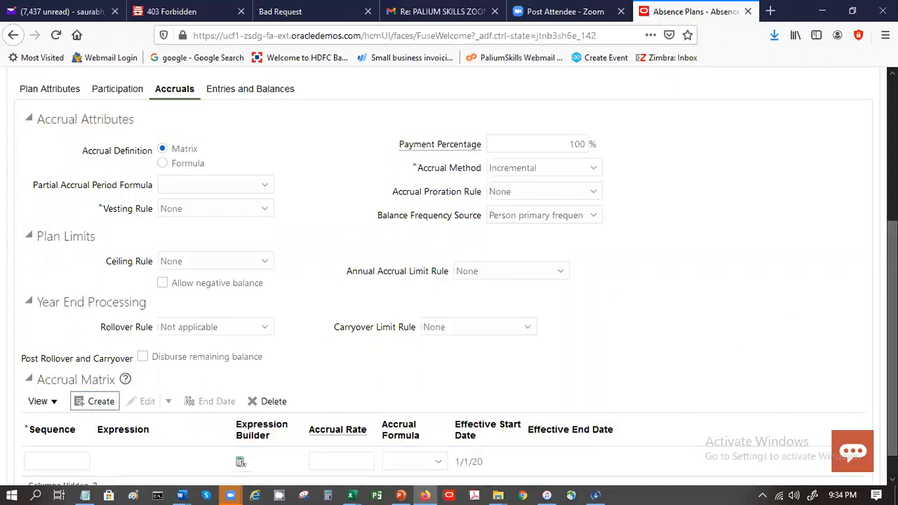
pyautogui.moveTo(892, 351); pyautogui.dragTo(893, 370)
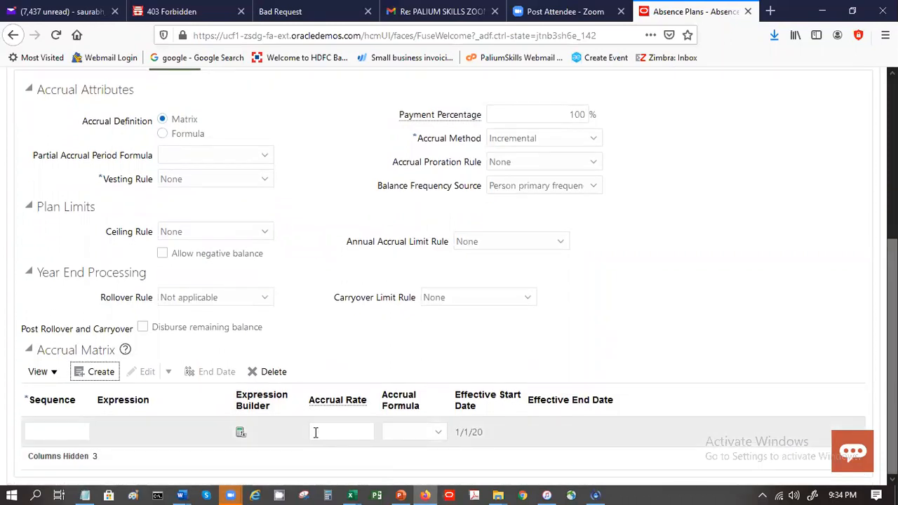
pyautogui.click(79, 430)
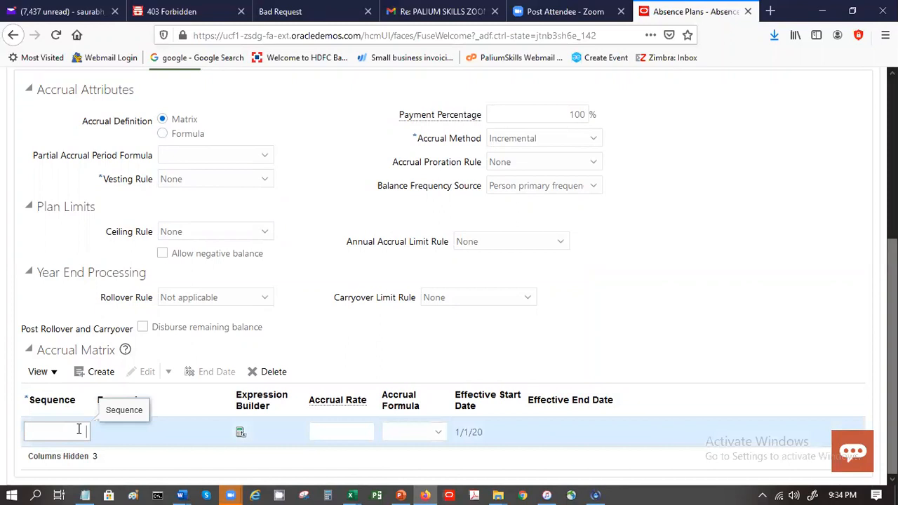
pyautogui.write('10')
pyautogui.press('Tab')
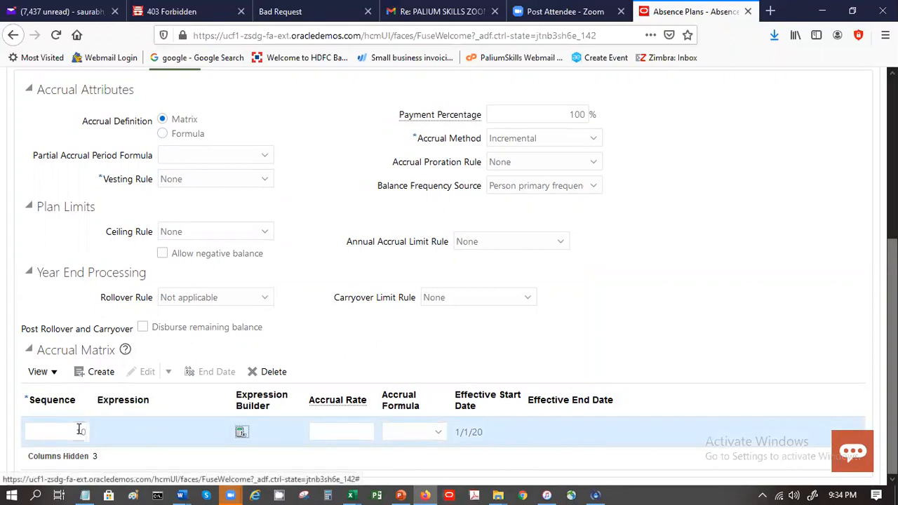
# - Try to set the matrix row's expression to the derived length of service factor SP-LOS-5yrs
pyautogui.click(241, 434)
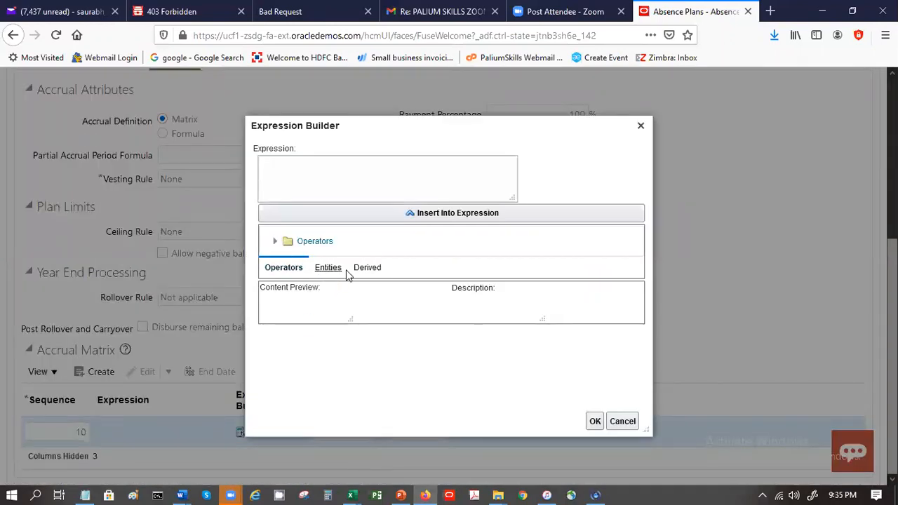
pyautogui.click(365, 271)
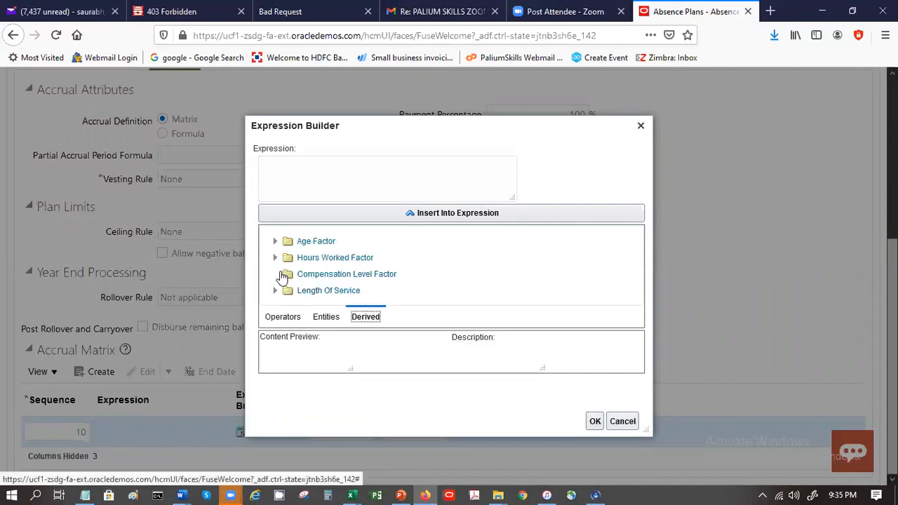
pyautogui.click(277, 293)
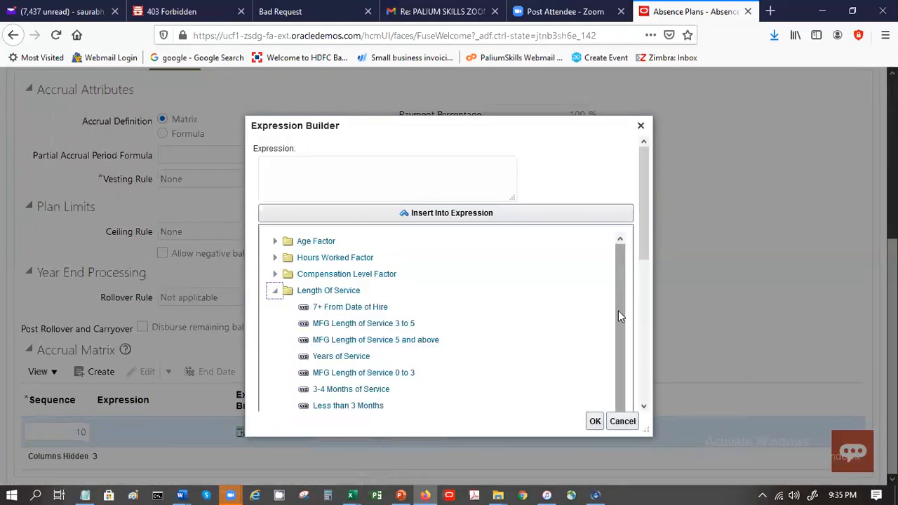
pyautogui.moveTo(640, 254); pyautogui.dragTo(646, 389)
pyautogui.click(646, 389)
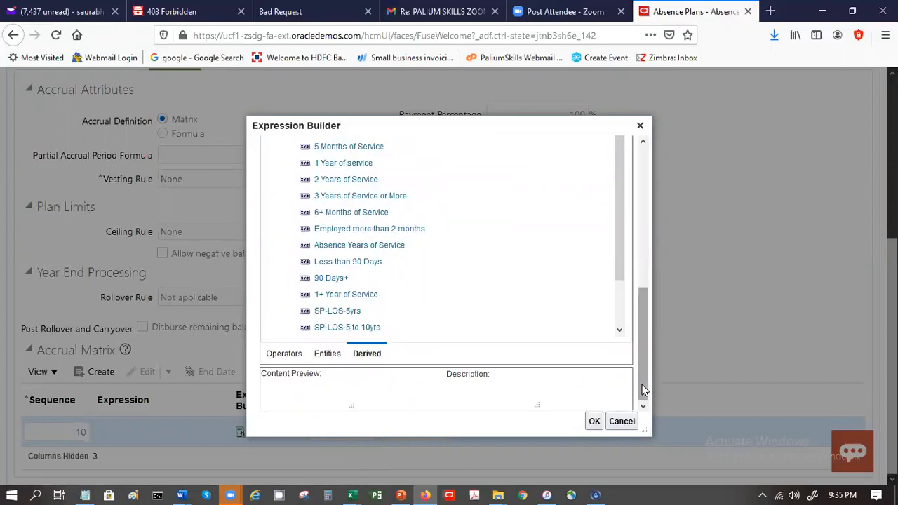
pyautogui.click(351, 315)
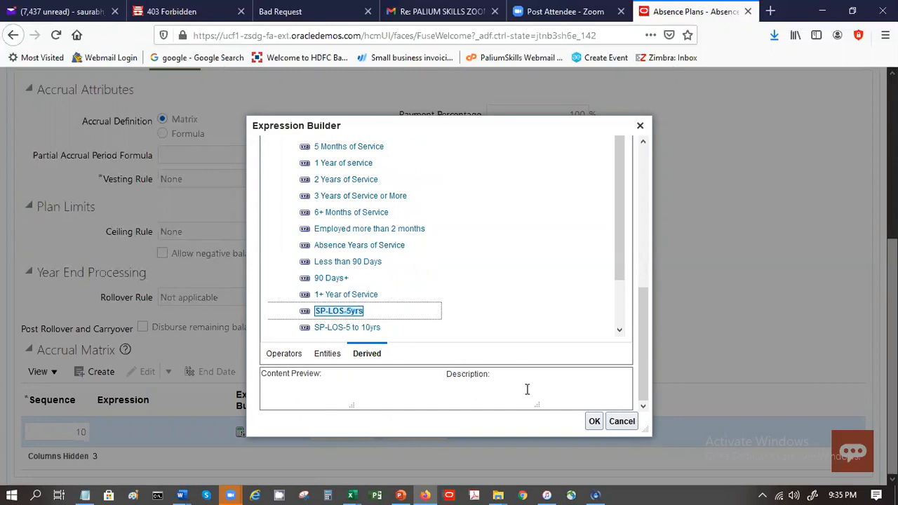
pyautogui.click(598, 422)
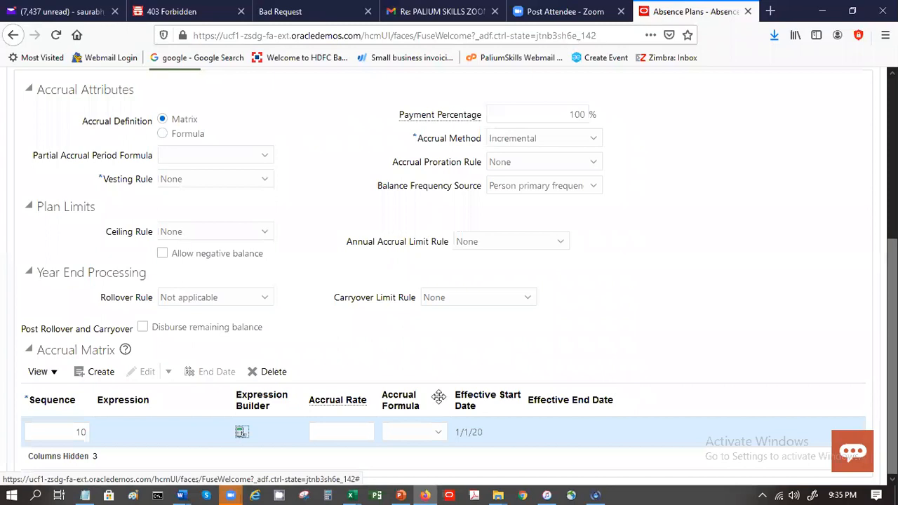
# - Reopen the row's expression builder and insert the length of service factor SP-LOS-5yrs into the expression
pyautogui.click(241, 433)
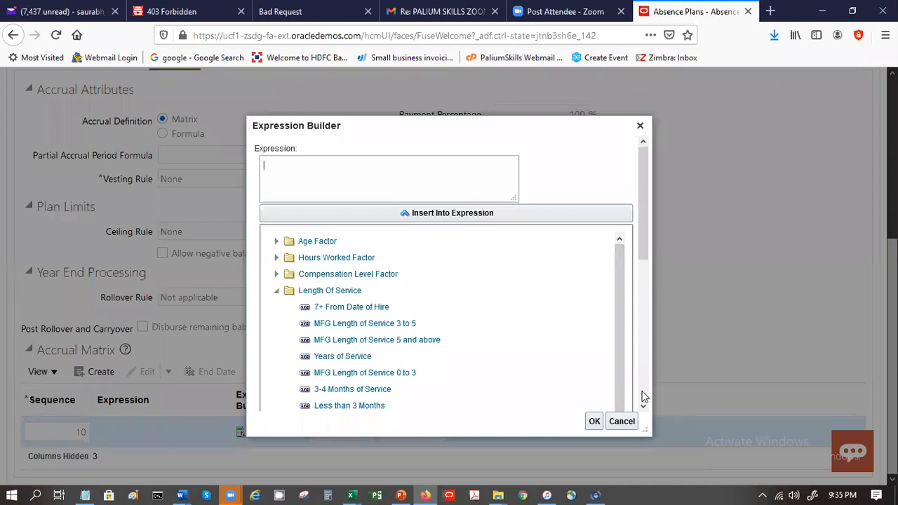
pyautogui.scroll(-5, 644, 398)
pyautogui.click(342, 363)
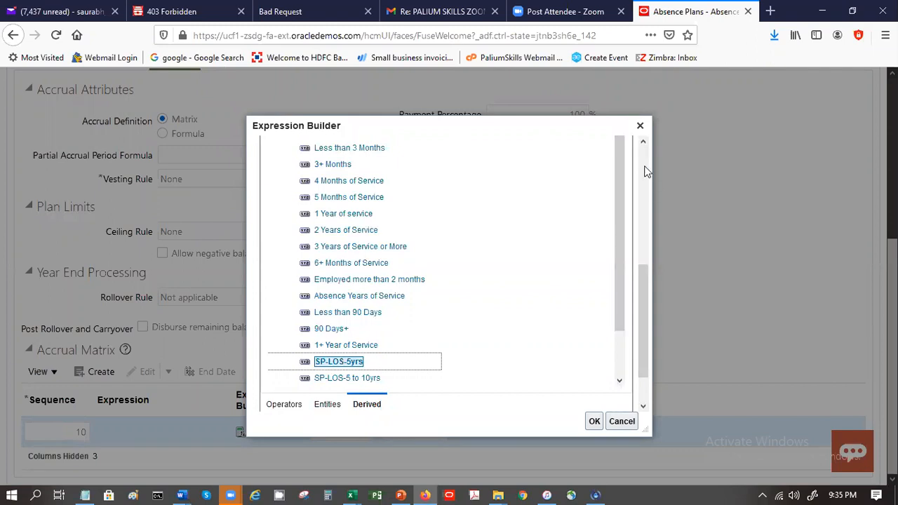
pyautogui.scroll(5, 647, 172)
pyautogui.click(457, 221)
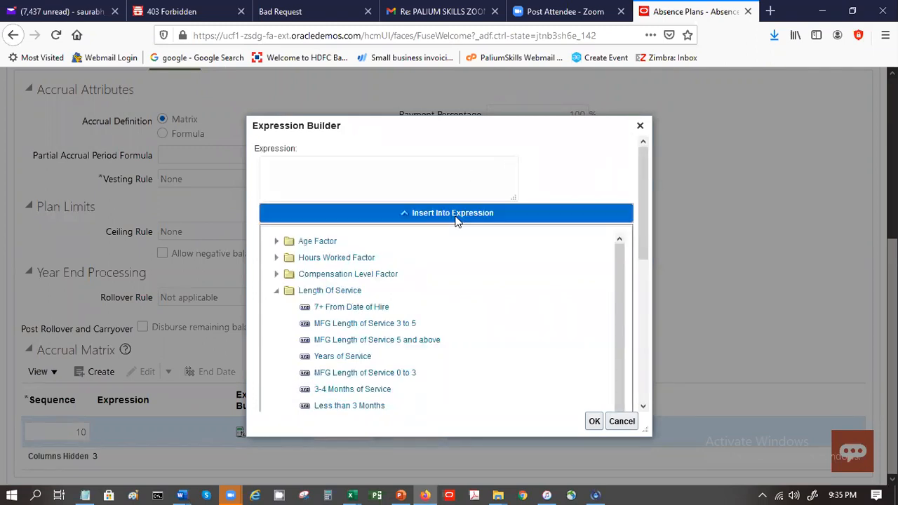
pyautogui.click(383, 167)
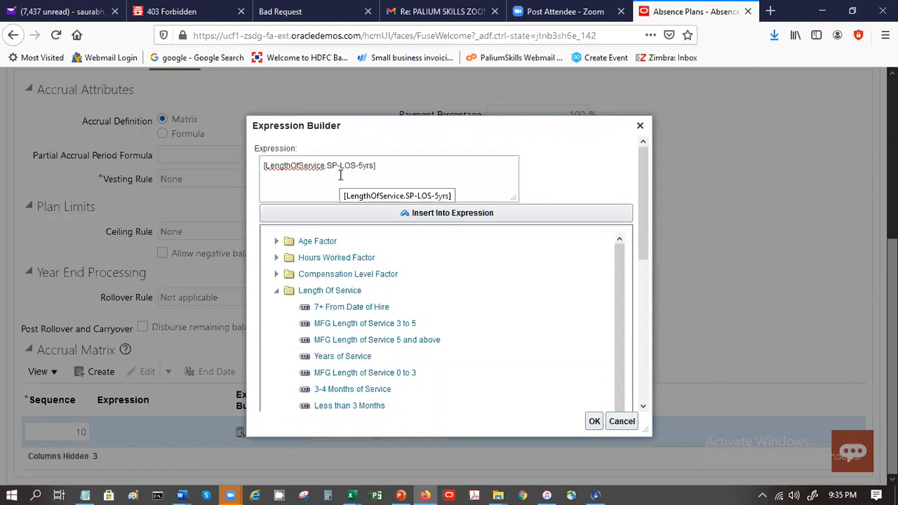
# - Complete the sequence 10 row's expression with the Less Than Or Equal operator and the value 5, and apply it
pyautogui.click(275, 291)
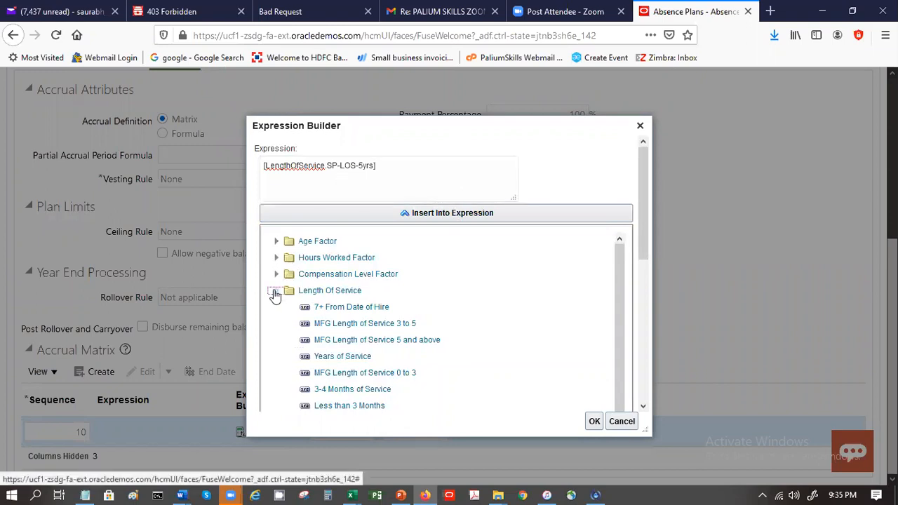
pyautogui.click(275, 292)
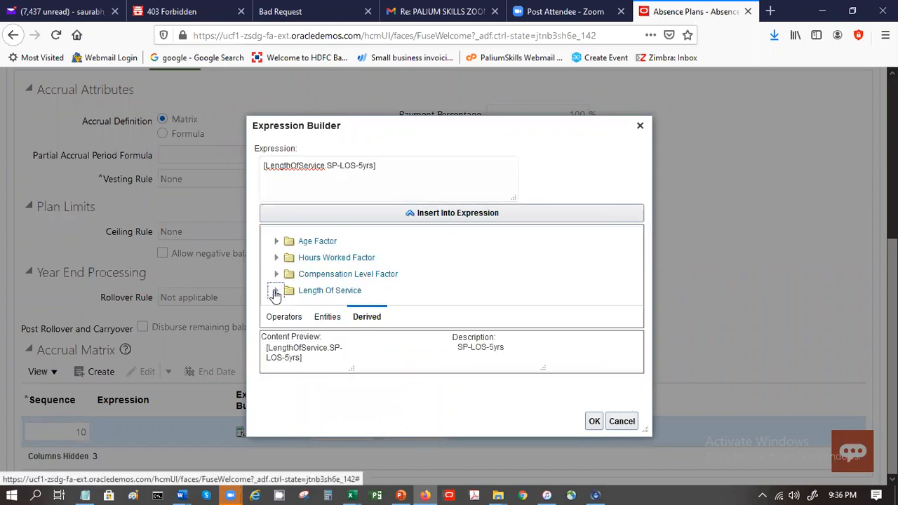
pyautogui.click(283, 317)
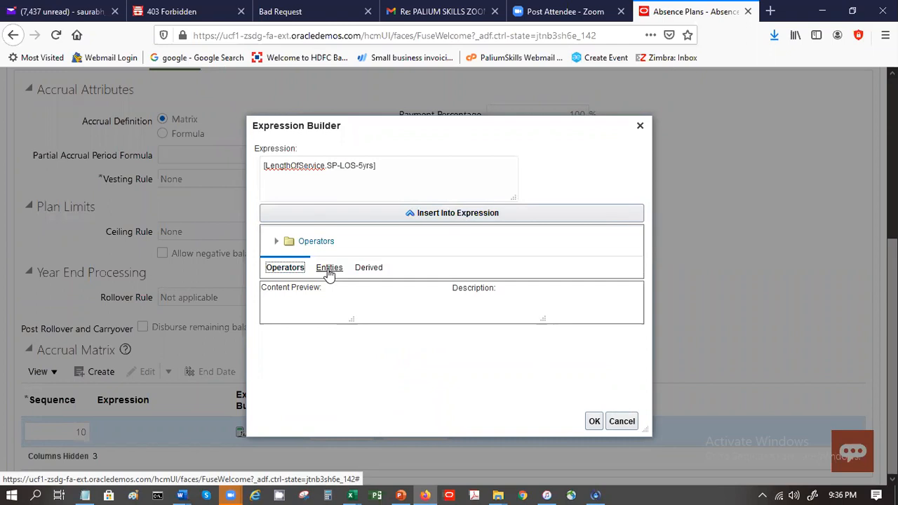
pyautogui.click(276, 243)
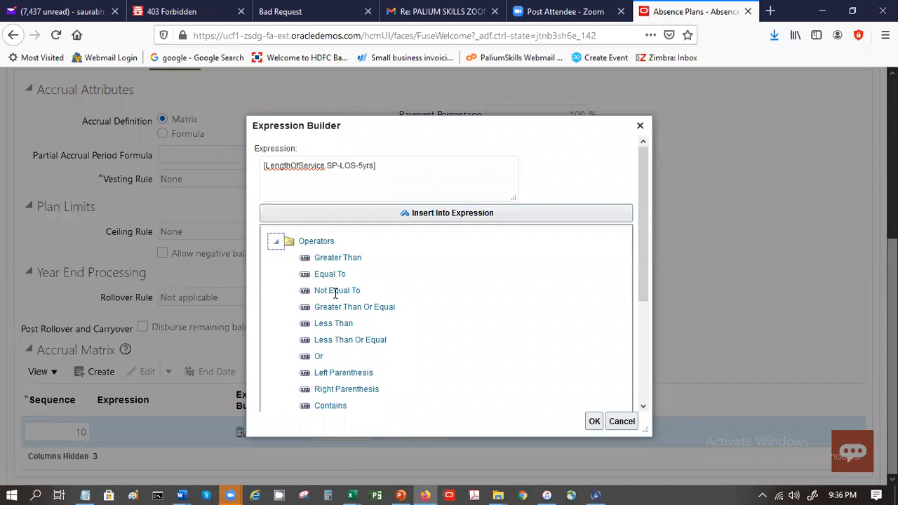
pyautogui.click(329, 274)
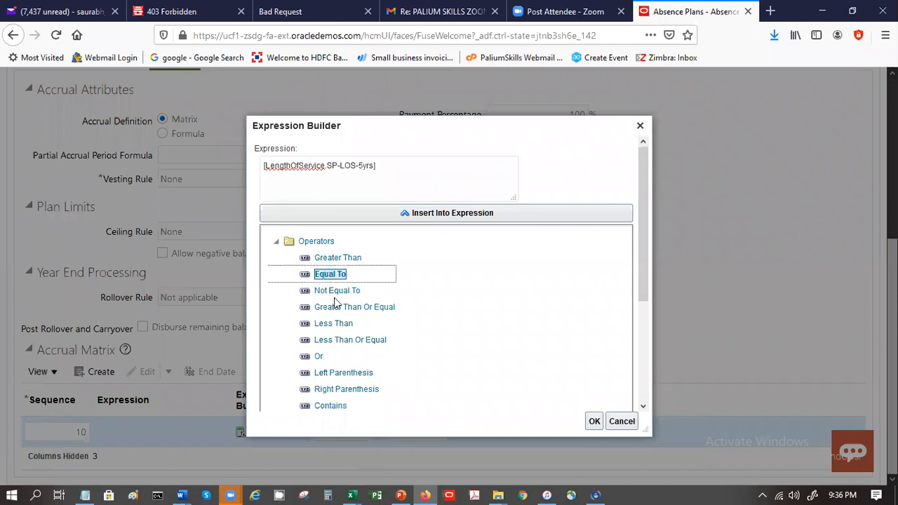
pyautogui.click(335, 337)
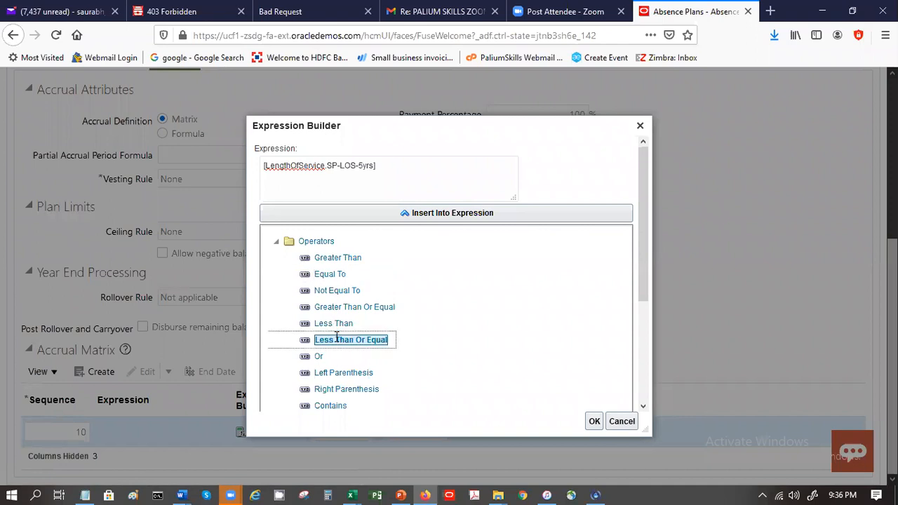
pyautogui.click(450, 214)
pyautogui.click(411, 176)
pyautogui.write('5')
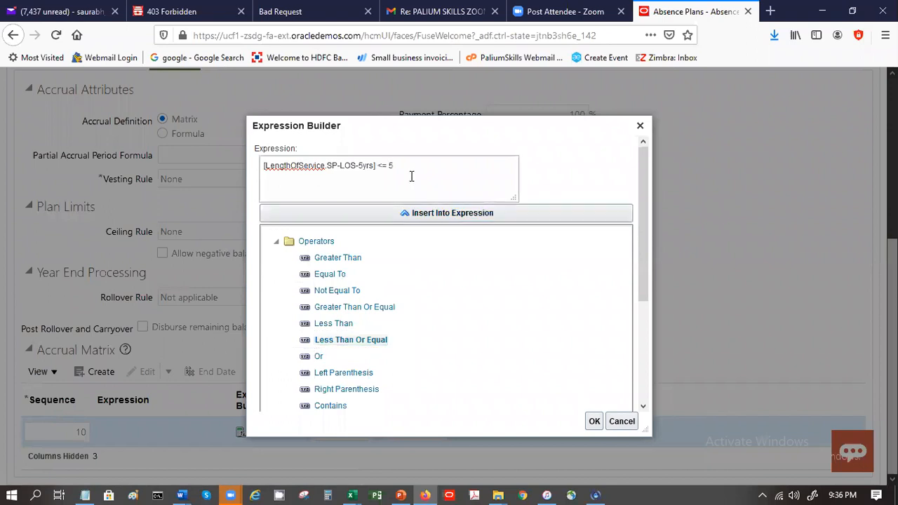
pyautogui.click(594, 422)
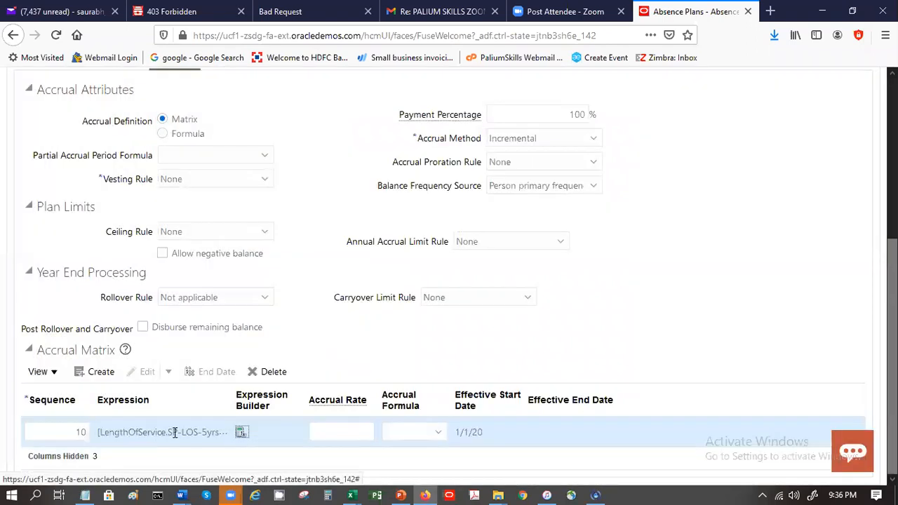
# - Set the accrual rate of the sequence 10 matrix row to 15
pyautogui.click(322, 435)
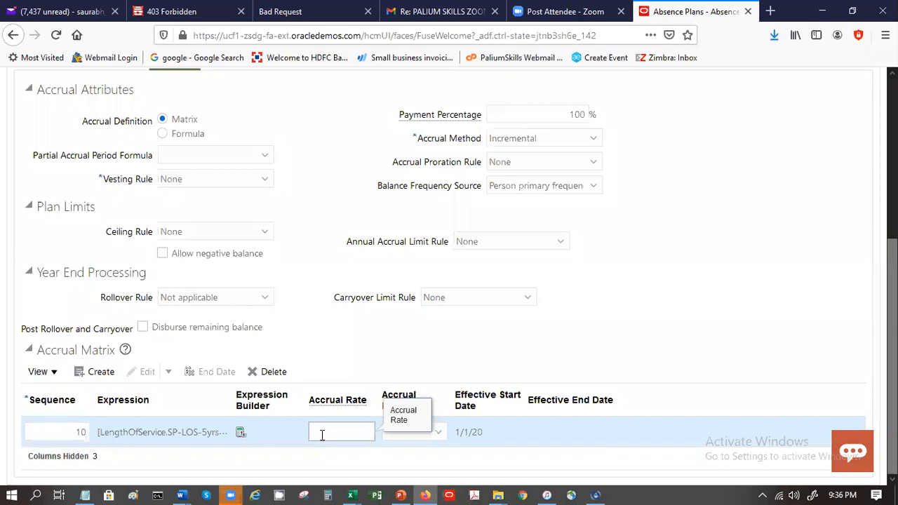
pyautogui.write('15')
pyautogui.press('Tab')
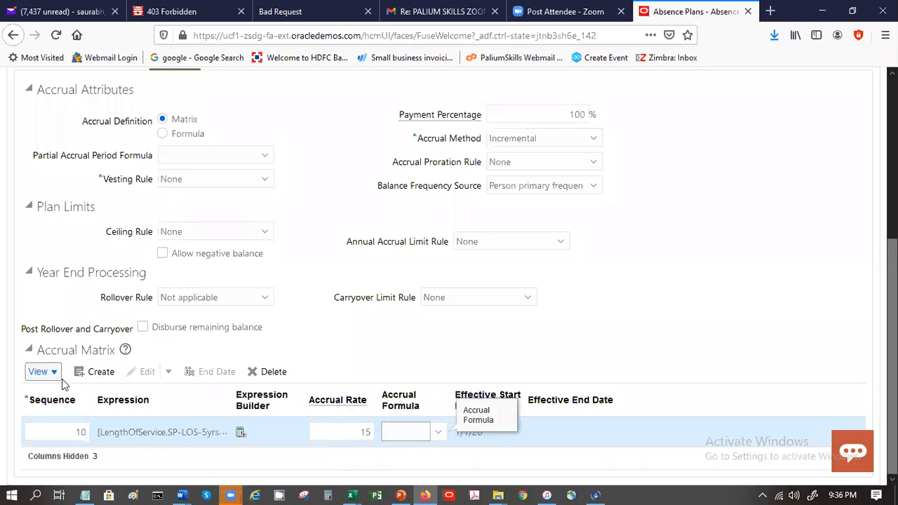
# - Create another row in the accrual matrix with sequence 20
pyautogui.click(98, 372)
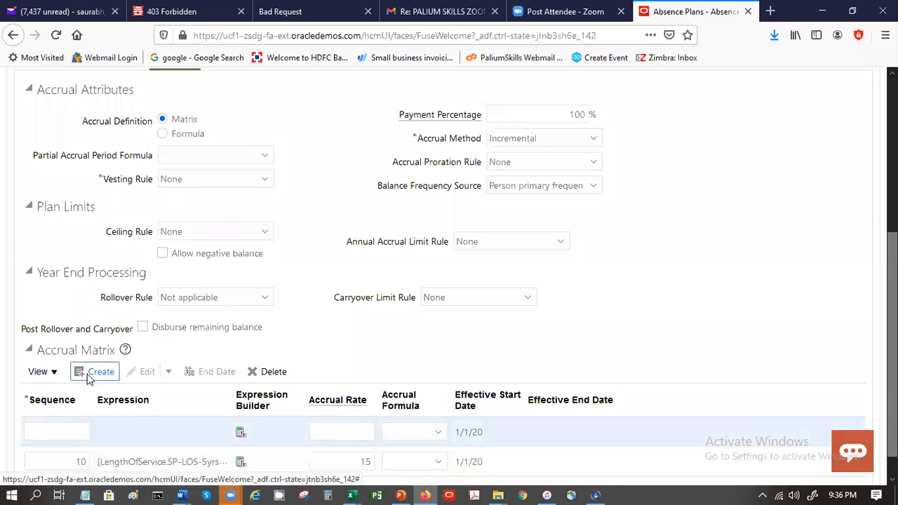
pyautogui.click(57, 430)
pyautogui.write('20')
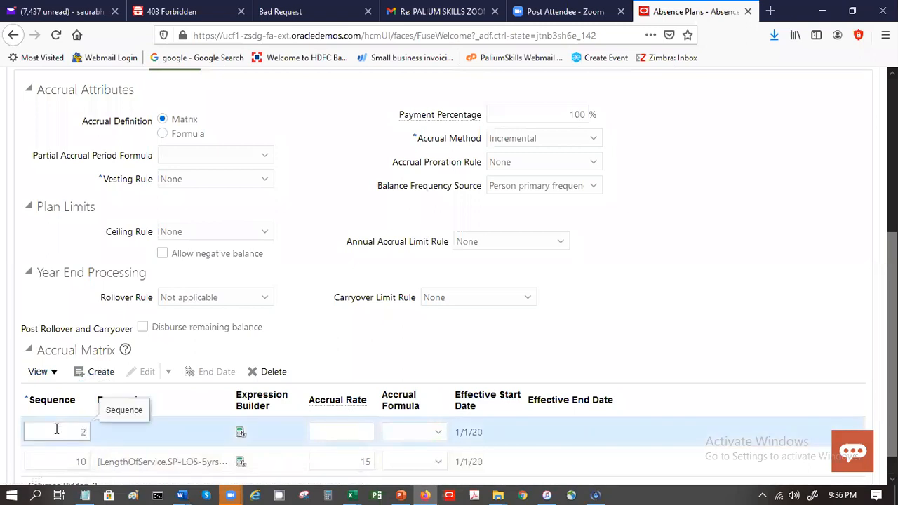
pyautogui.press('Tab')
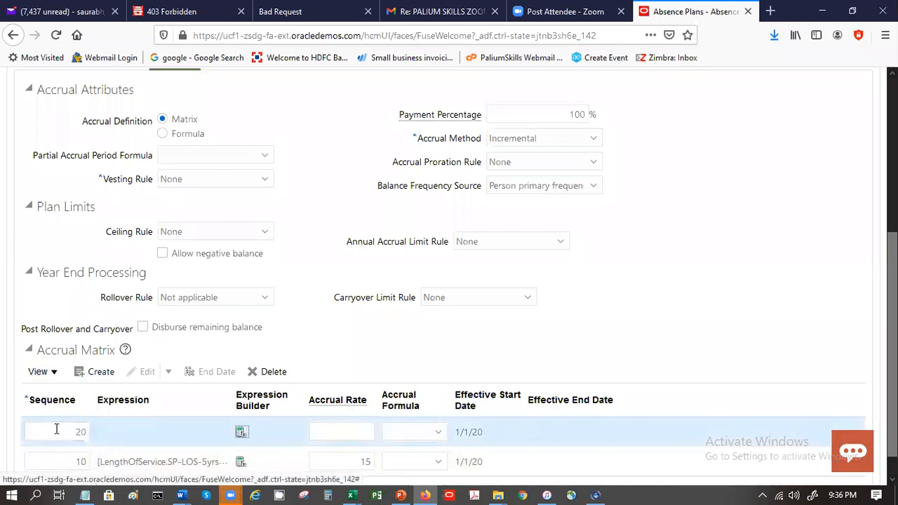
# - Insert the derived length of service factor SP-LOS-5to10yrs into the sequence 20 row's expression
pyautogui.click(240, 434)
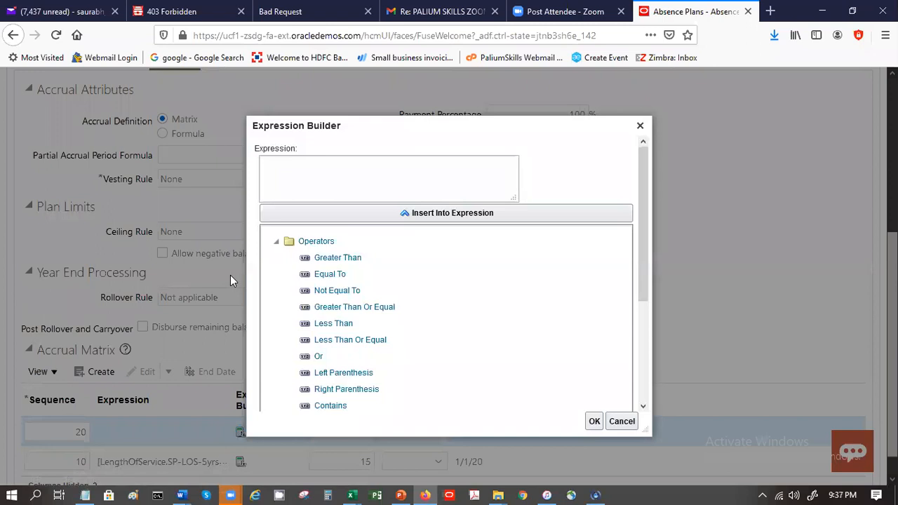
pyautogui.click(278, 242)
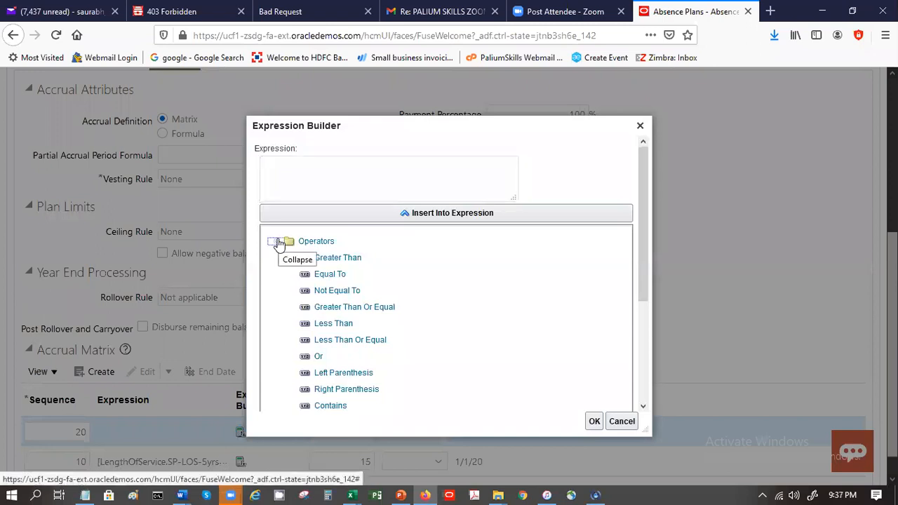
pyautogui.click(366, 269)
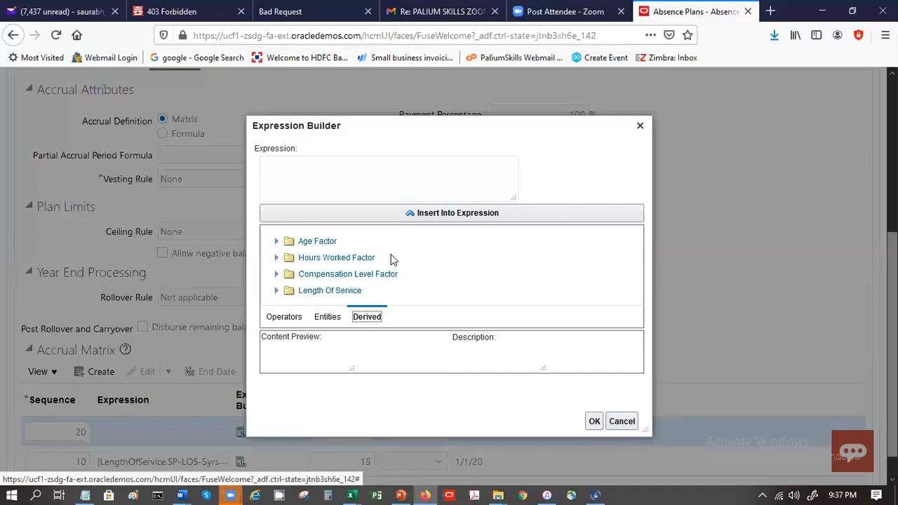
pyautogui.click(277, 290)
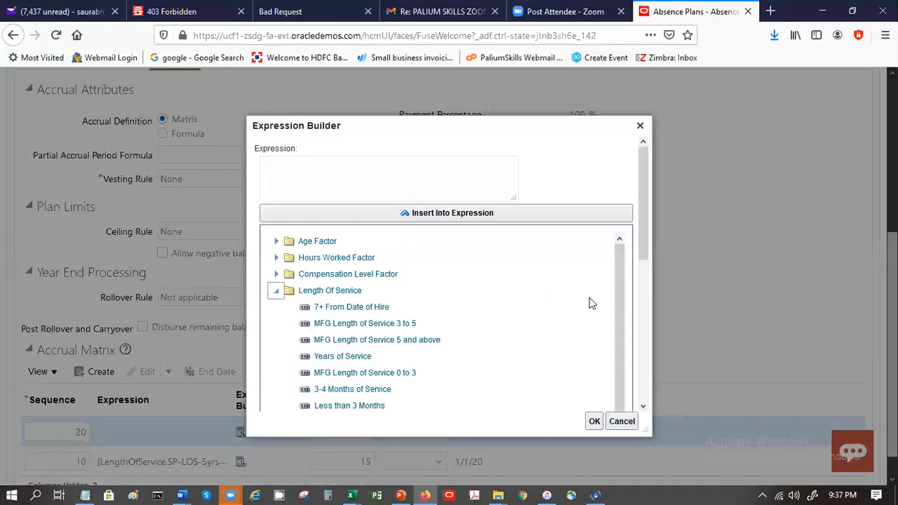
pyautogui.click(643, 334)
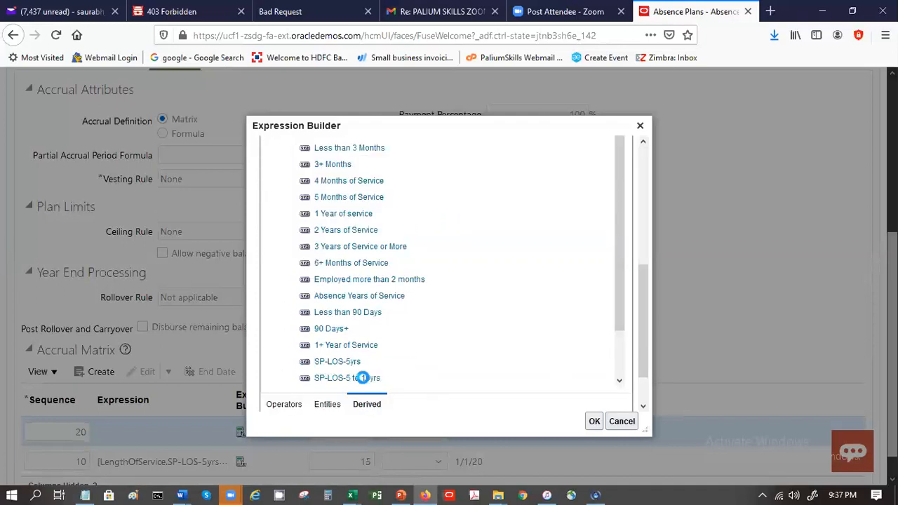
pyautogui.click(363, 378)
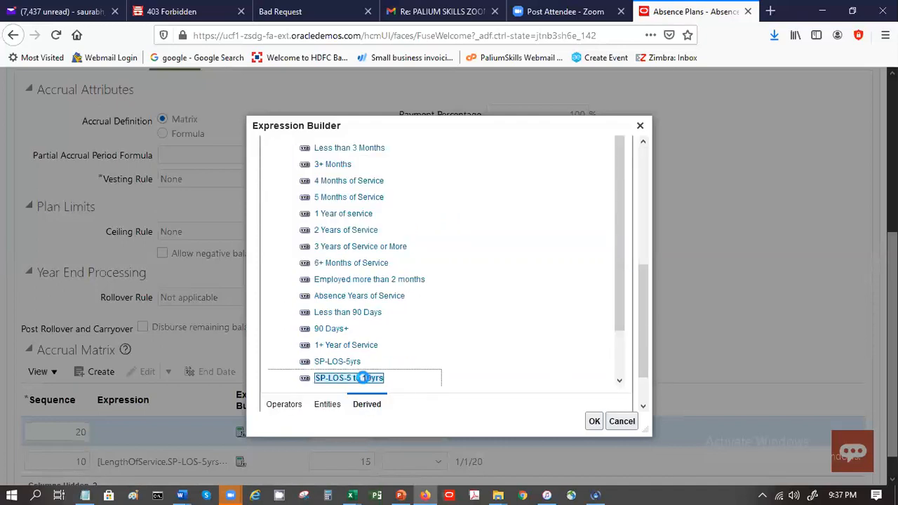
pyautogui.click(640, 168)
pyautogui.click(478, 214)
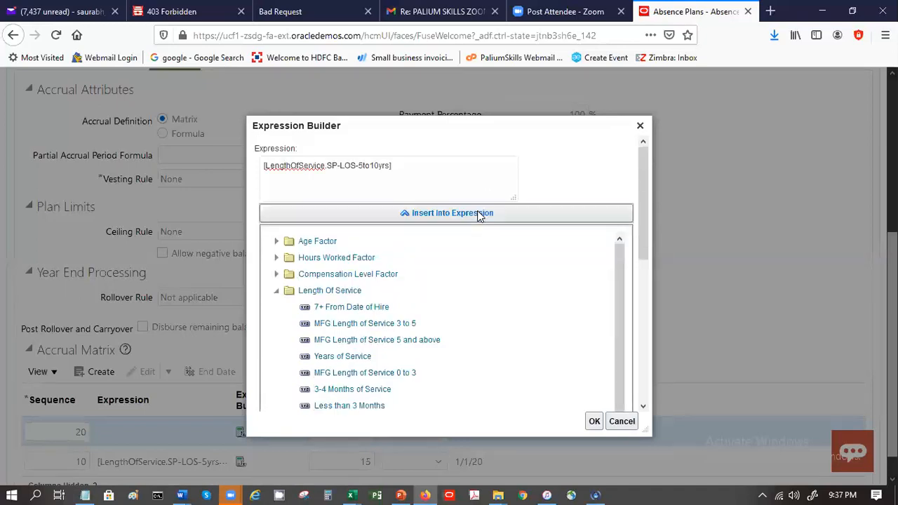
pyautogui.click(417, 165)
pyautogui.click(275, 295)
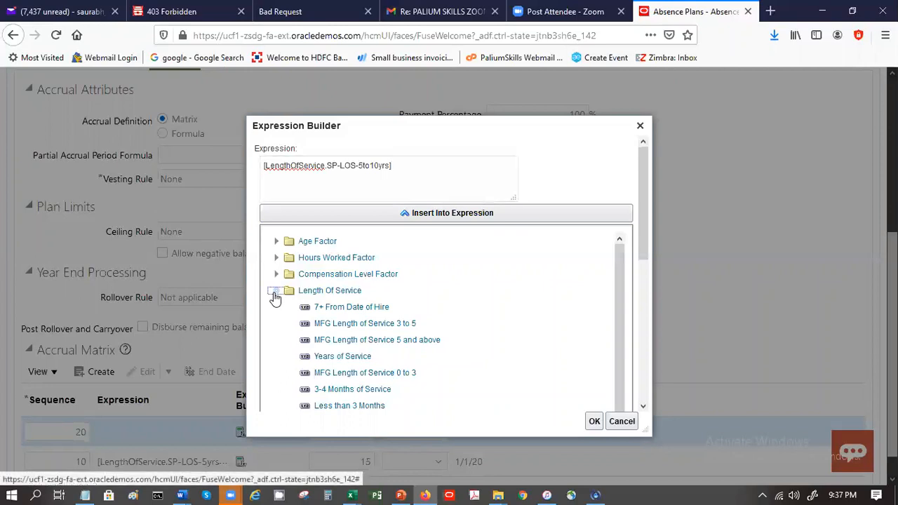
pyautogui.click(274, 291)
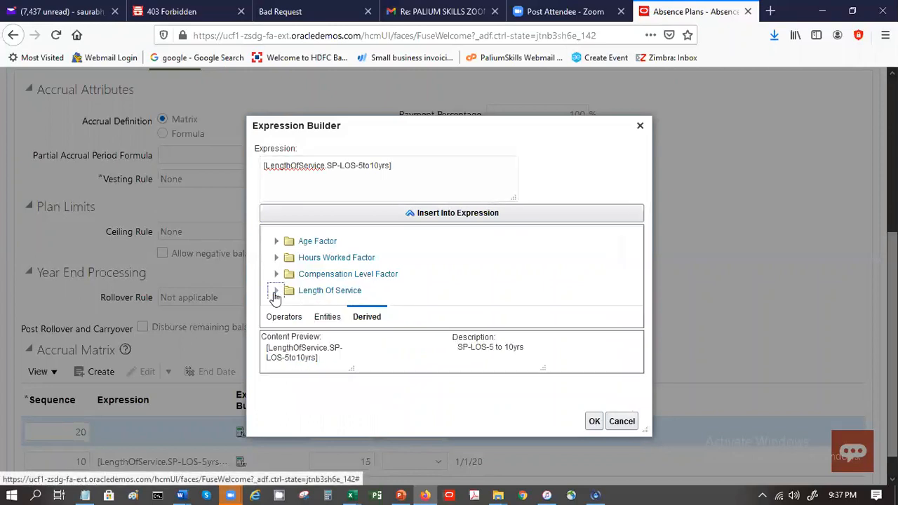
pyautogui.click(405, 168)
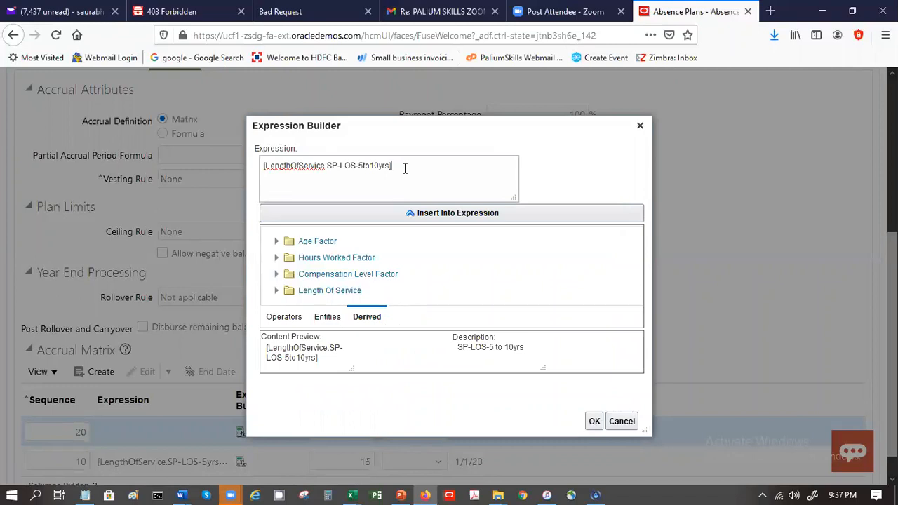
pyautogui.click(291, 318)
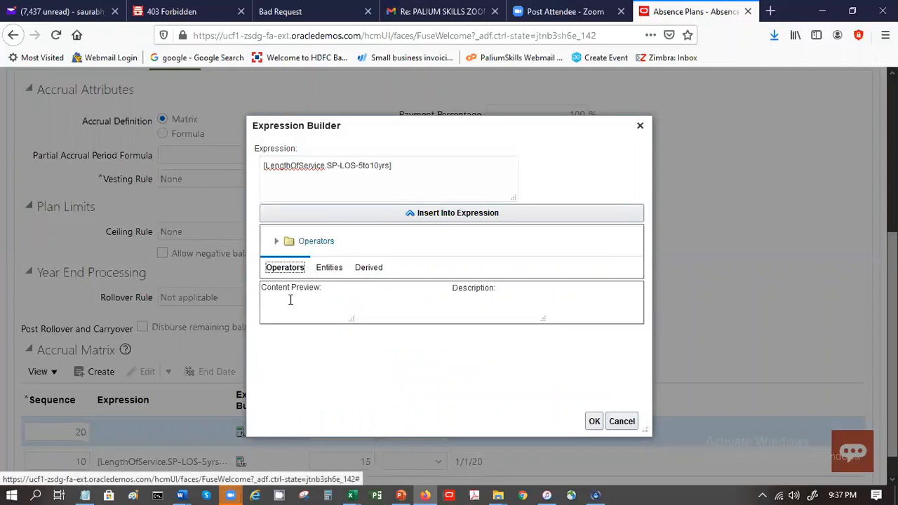
pyautogui.click(275, 243)
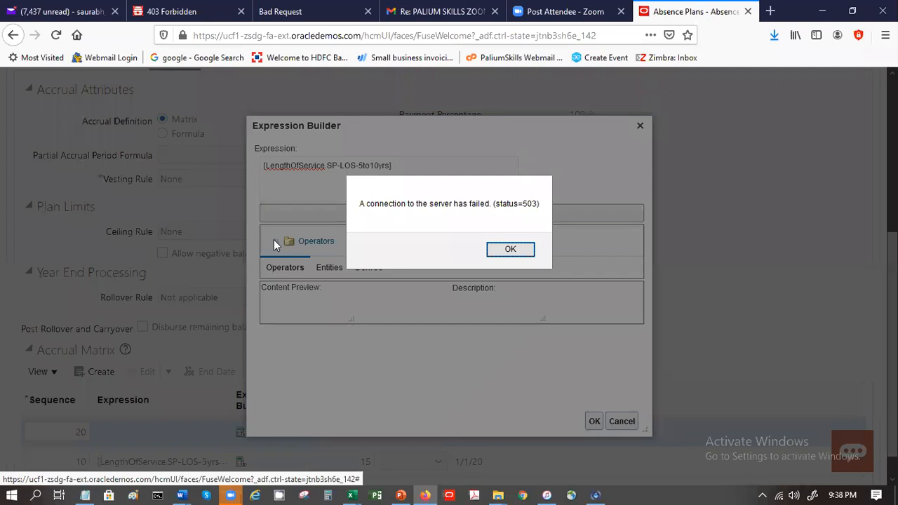
pyautogui.click(511, 250)
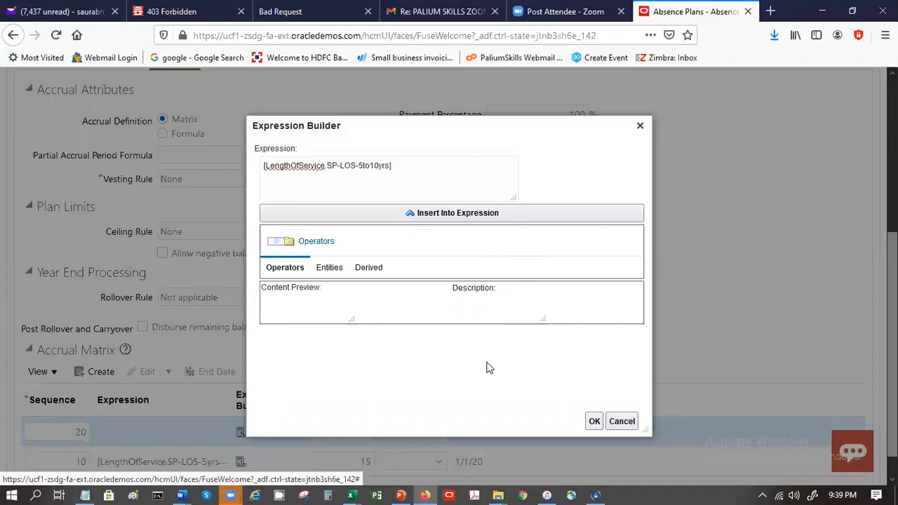
pyautogui.click(622, 421)
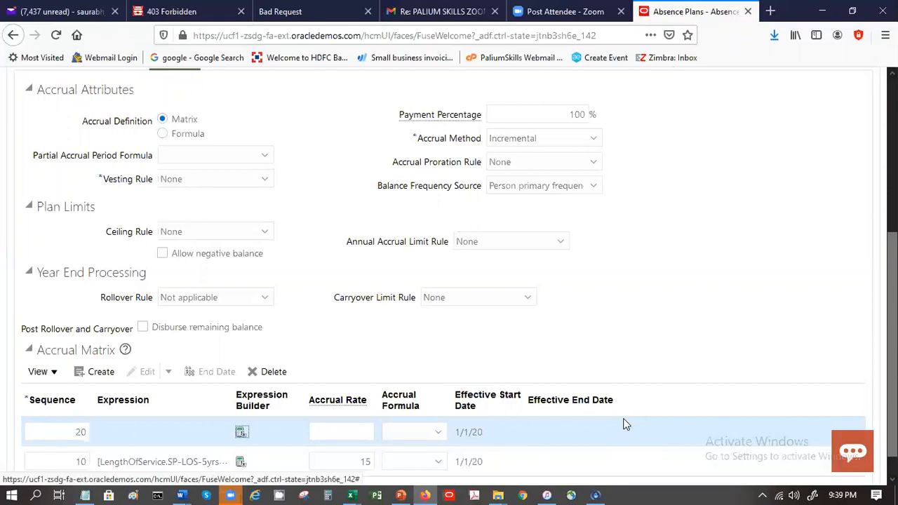
# - Try to set the expression of accrual matrix row 20 to the derived length-of-service factor SP-LOS-5 to 10yrs
pyautogui.click(240, 433)
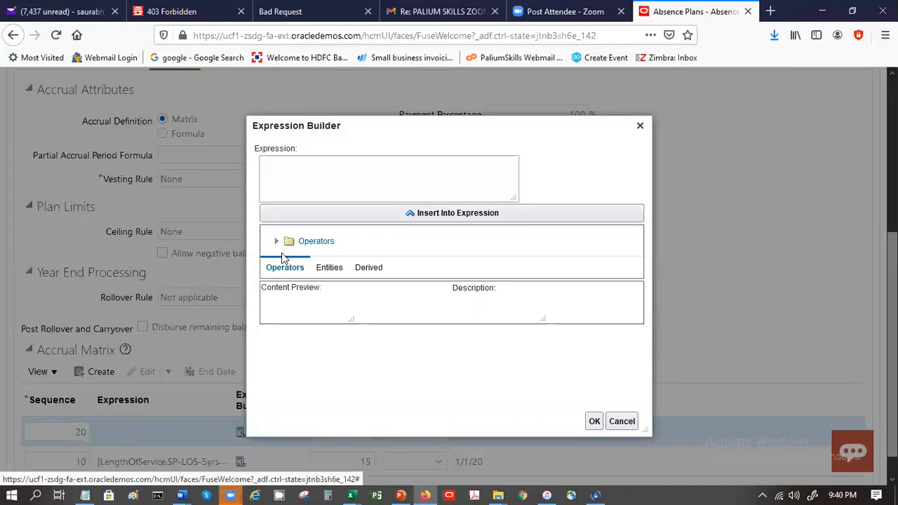
pyautogui.click(367, 269)
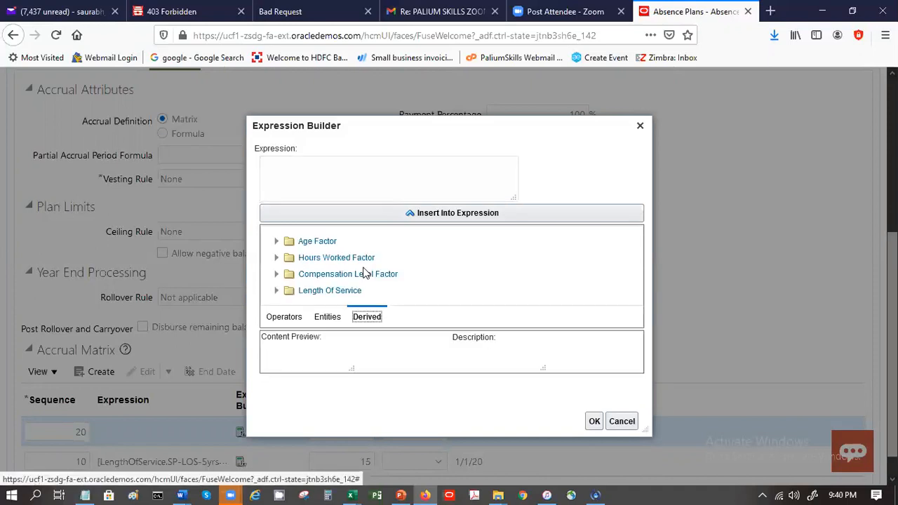
pyautogui.click(275, 291)
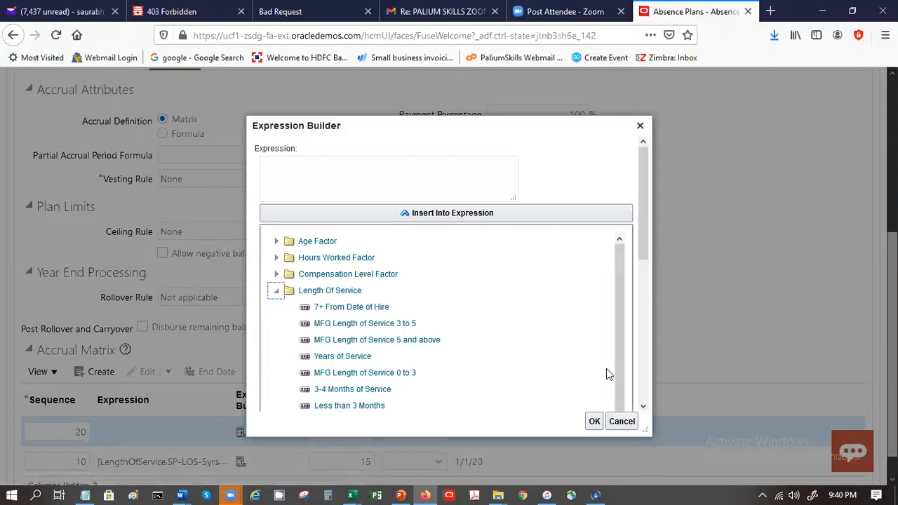
pyautogui.click(645, 388)
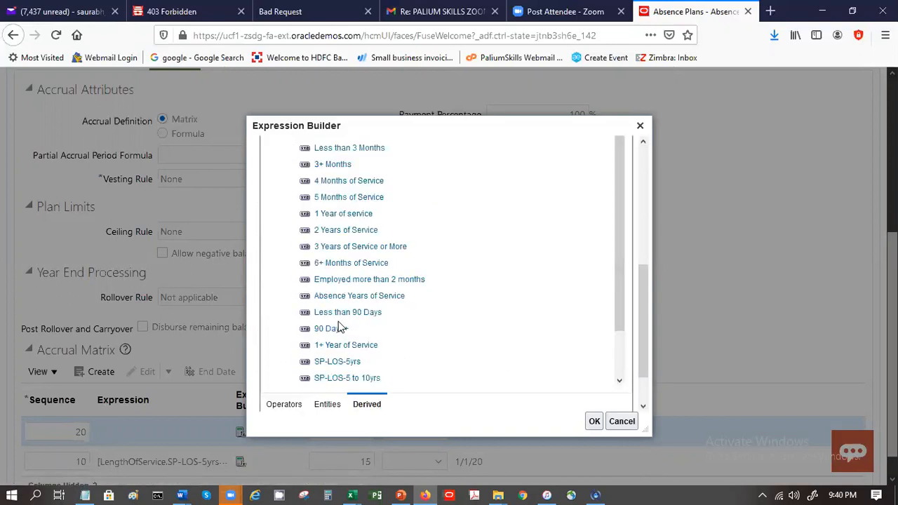
pyautogui.click(344, 378)
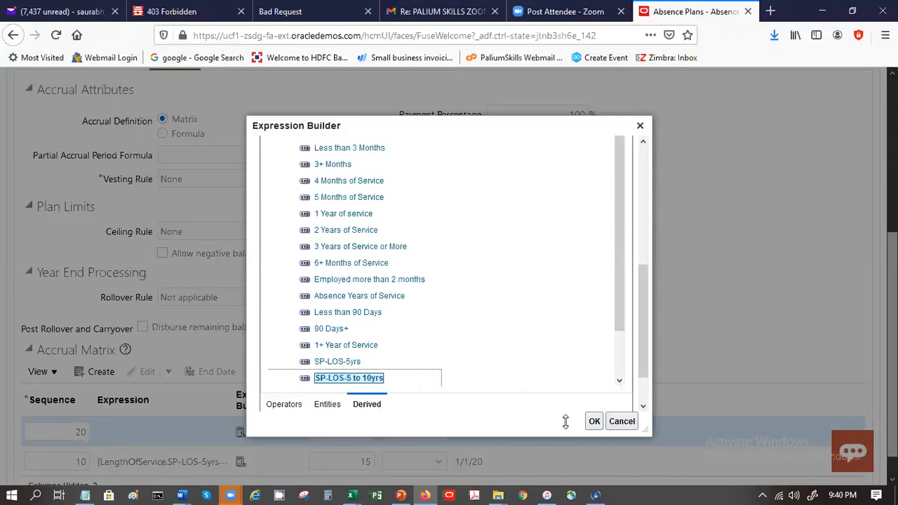
pyautogui.click(595, 423)
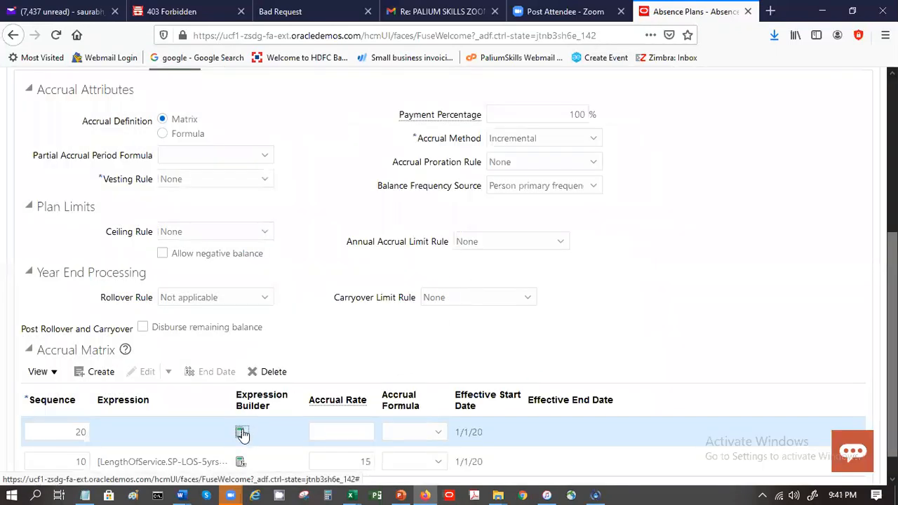
# - Insert the derived length-of-service factor SP-LOS-5 to 10yrs into the expression of accrual matrix row 20
pyautogui.click(241, 433)
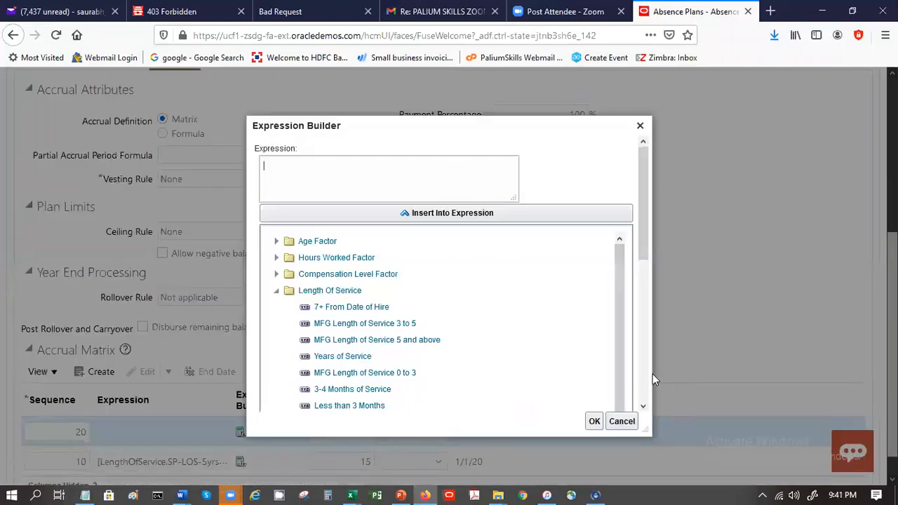
pyautogui.scroll(-4, 641, 393)
pyautogui.click(372, 383)
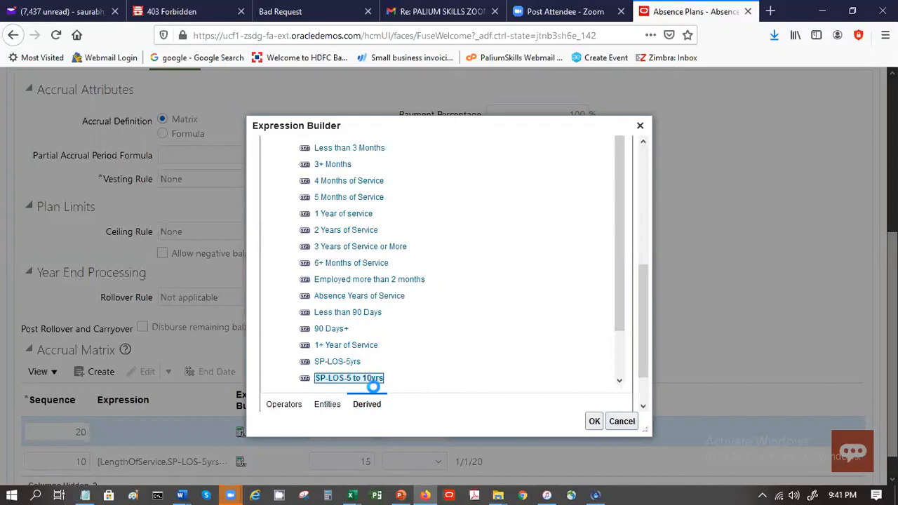
pyautogui.click(643, 166)
pyautogui.click(437, 216)
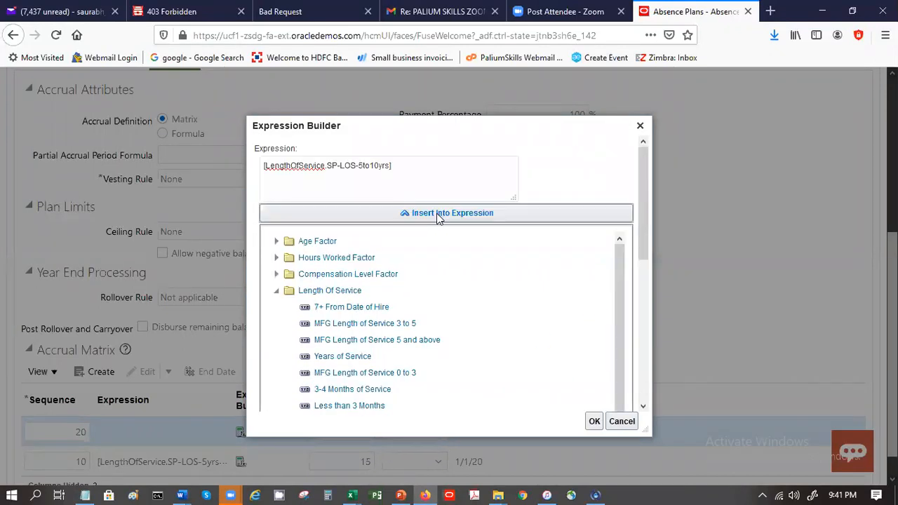
pyautogui.click(422, 176)
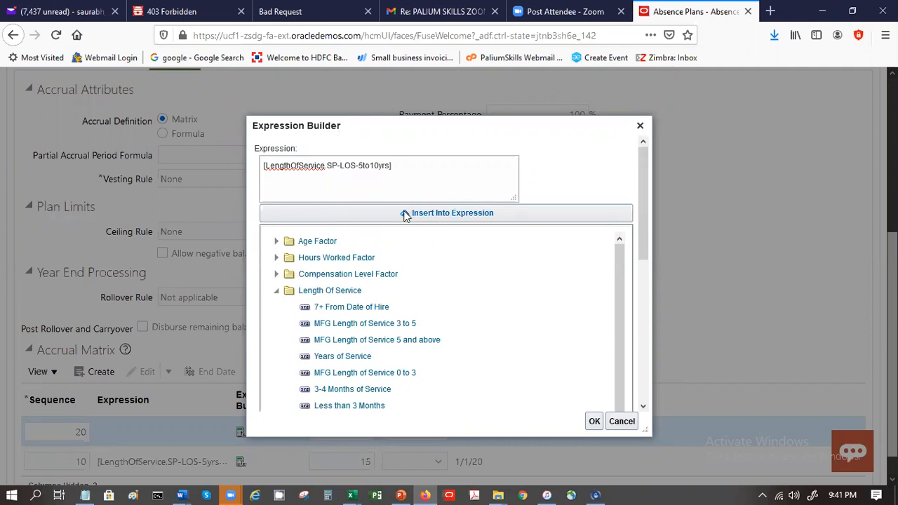
# - Complete the row 20 expression with the Less Than Or Equal operator and the value 10, and accept it
pyautogui.click(645, 294)
pyautogui.moveTo(663, 177); pyautogui.dragTo(661, 147)
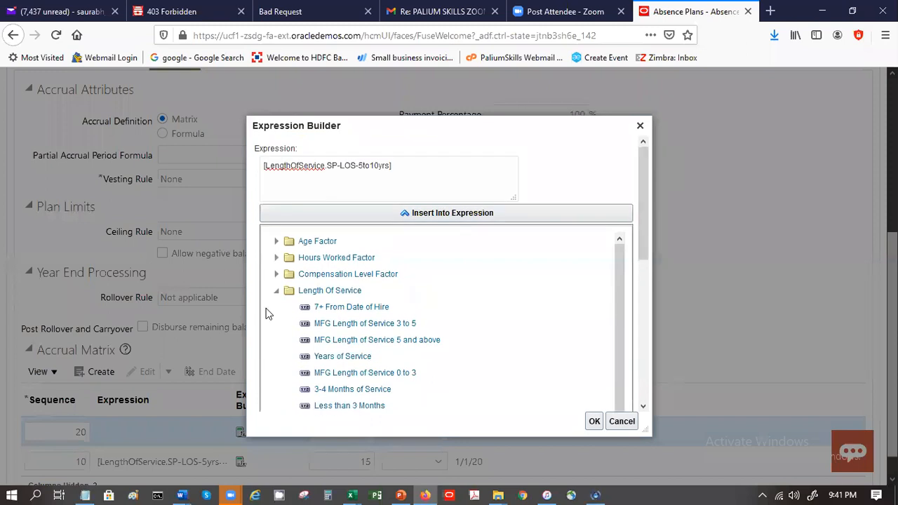
pyautogui.click(273, 292)
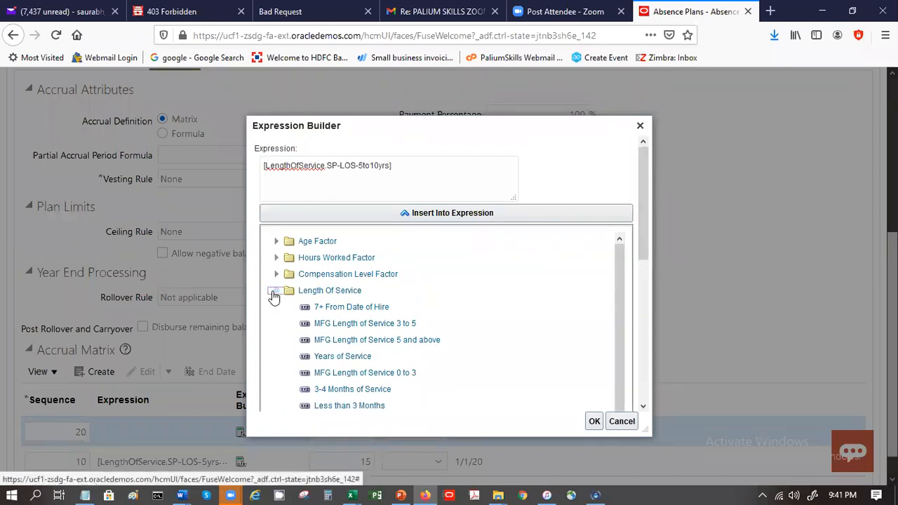
pyautogui.click(281, 316)
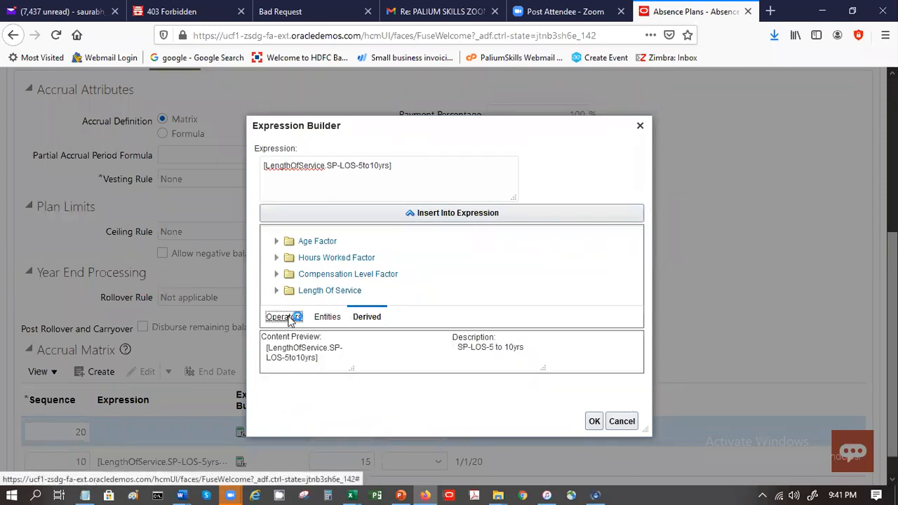
pyautogui.click(274, 242)
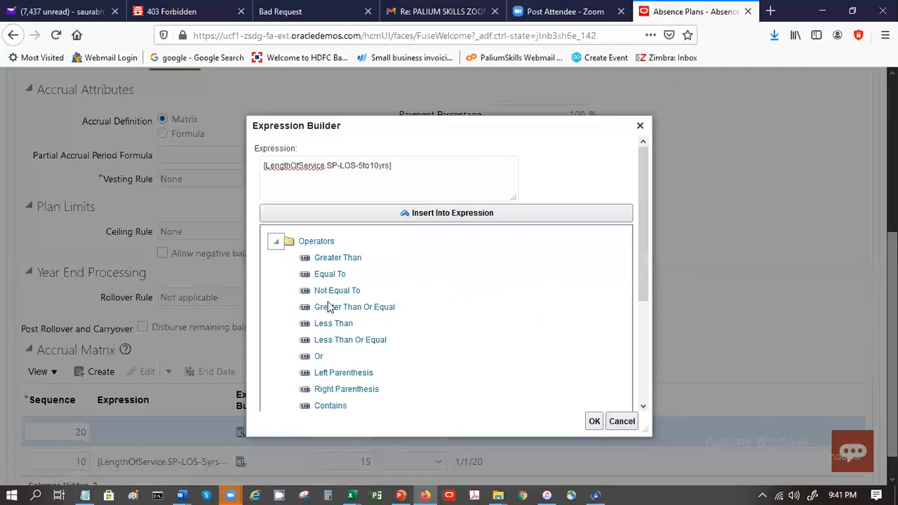
pyautogui.click(330, 341)
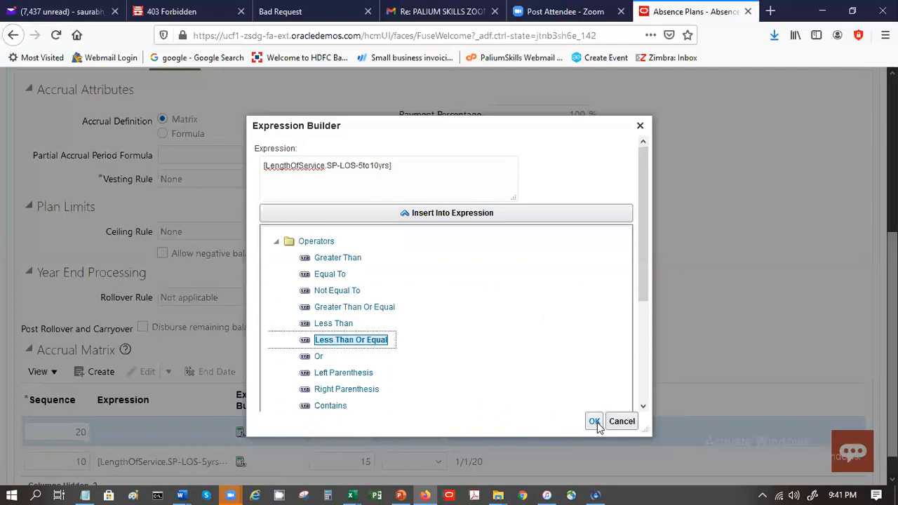
pyautogui.click(405, 214)
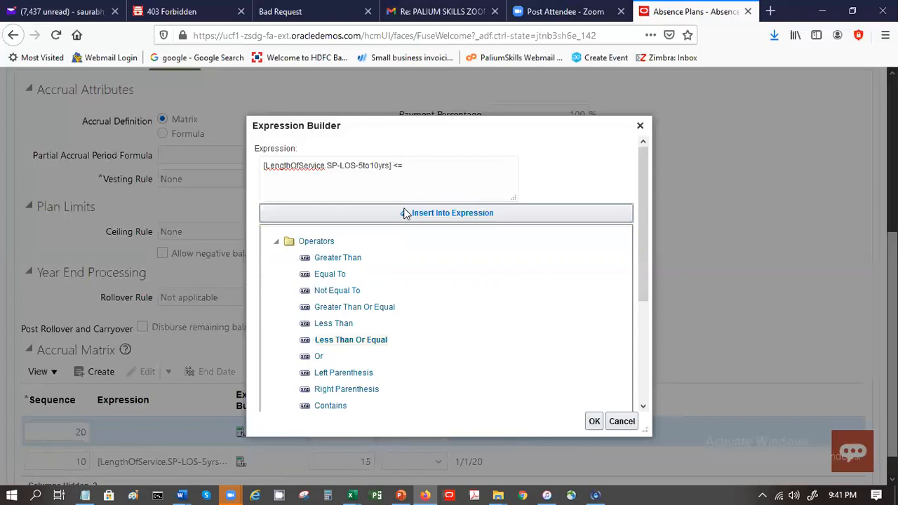
pyautogui.click(407, 175)
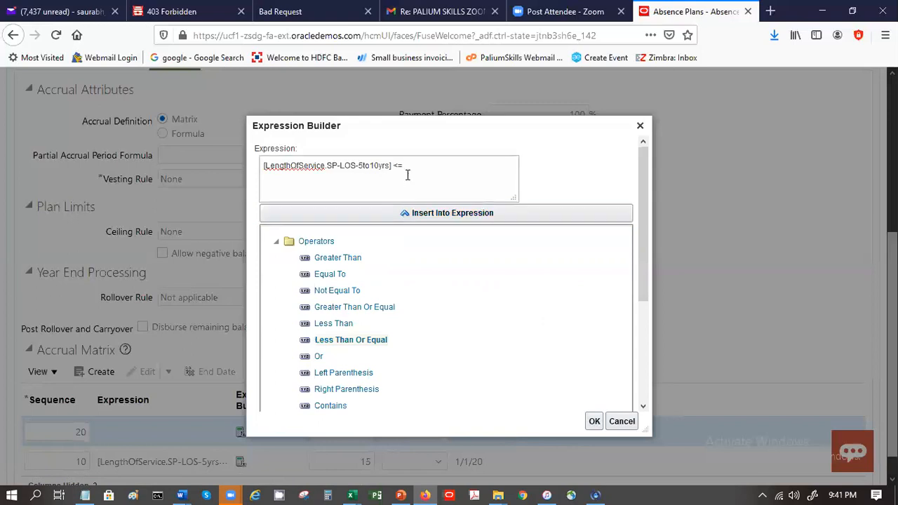
pyautogui.write('10')
pyautogui.click(593, 424)
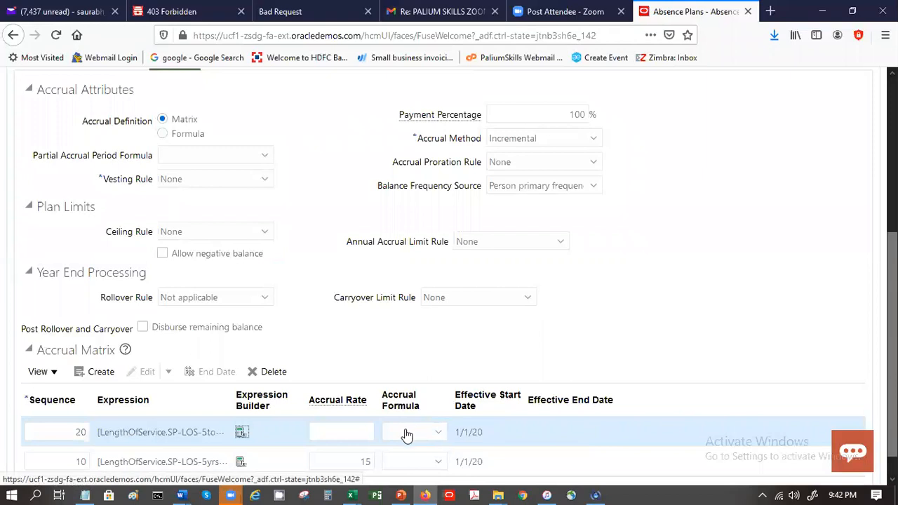
# - Set the accrual rate of accrual matrix row 20 to 20
pyautogui.click(364, 431)
pyautogui.write('20')
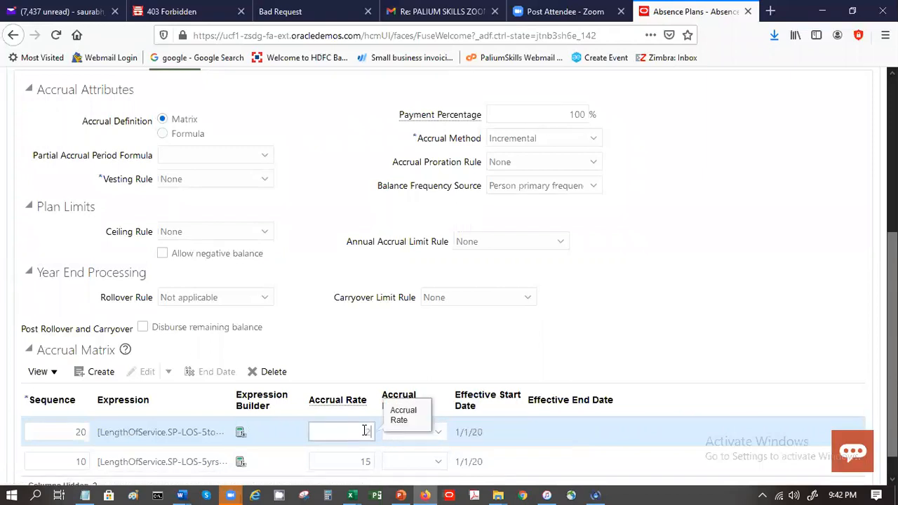
pyautogui.press('Tab')
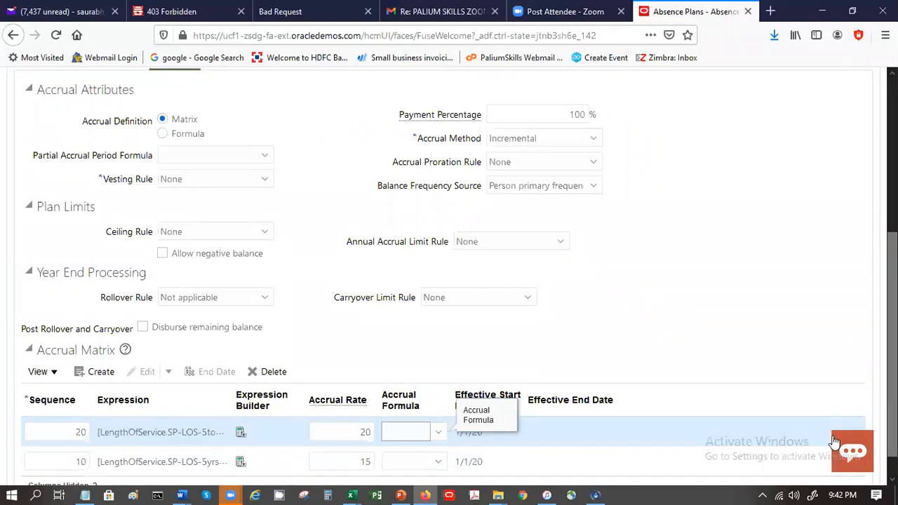
# - Review the plan's Entries and Balances settings, from adjustments to payroll integration, and save and close the absence plan
pyautogui.scroll(7, 218, 180)
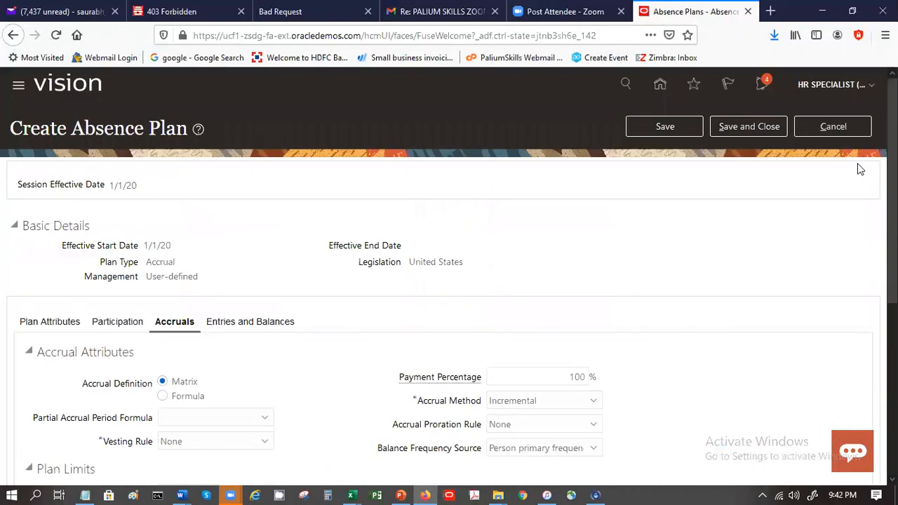
pyautogui.click(255, 325)
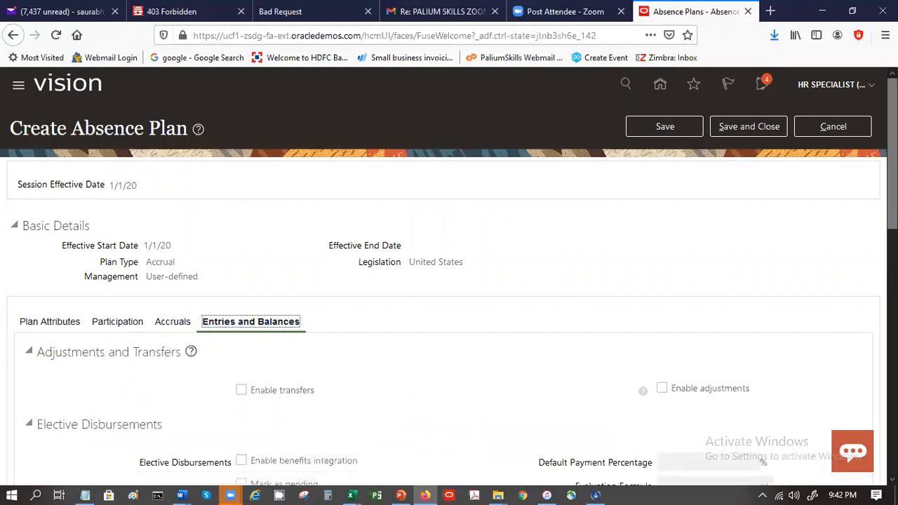
pyautogui.scroll(-5, 450, 281)
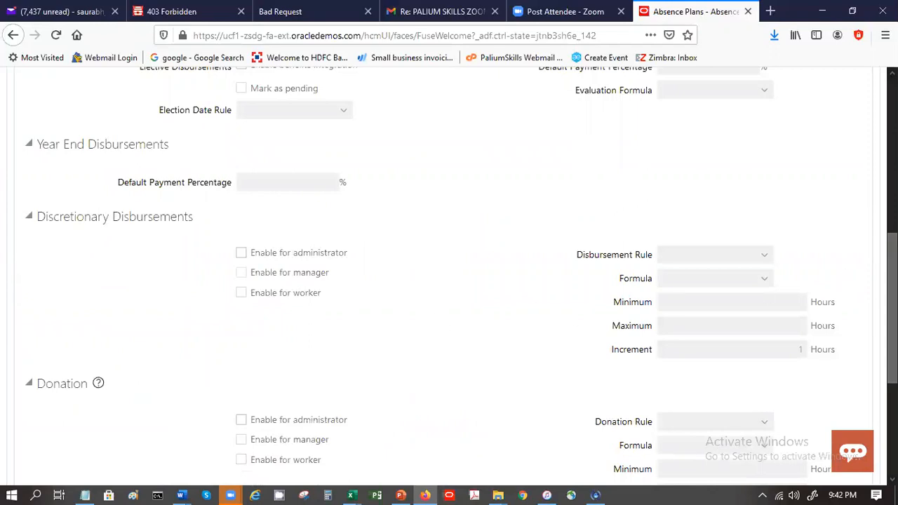
pyautogui.scroll(-3, 520, 244)
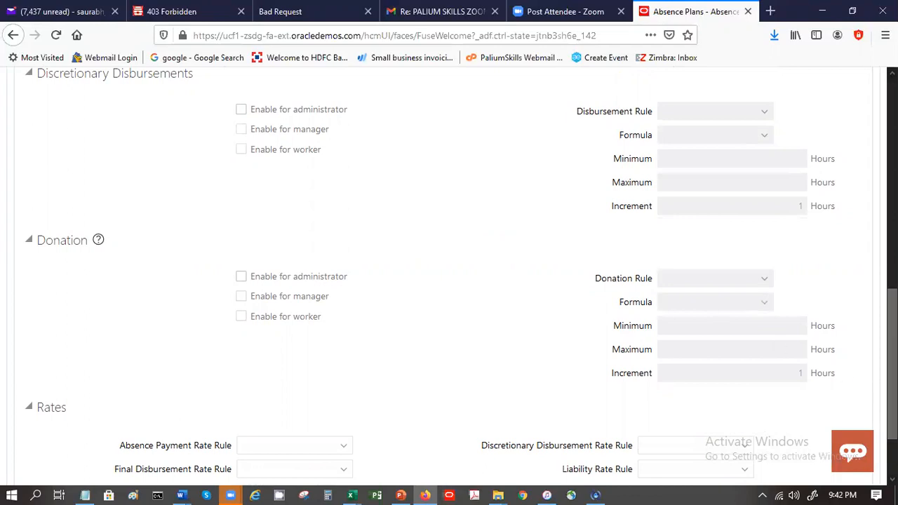
pyautogui.scroll(-3, 456, 276)
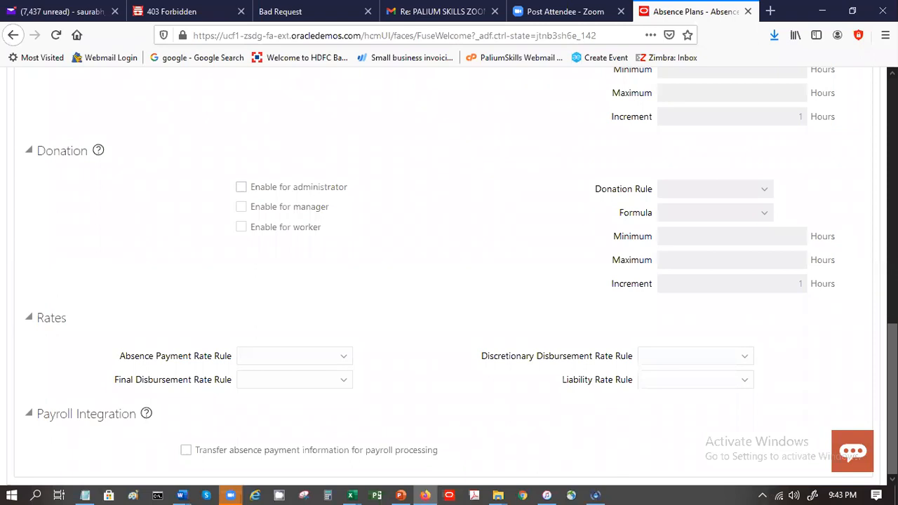
pyautogui.scroll(5, 450, 281)
pyautogui.scroll(5, 449, 281)
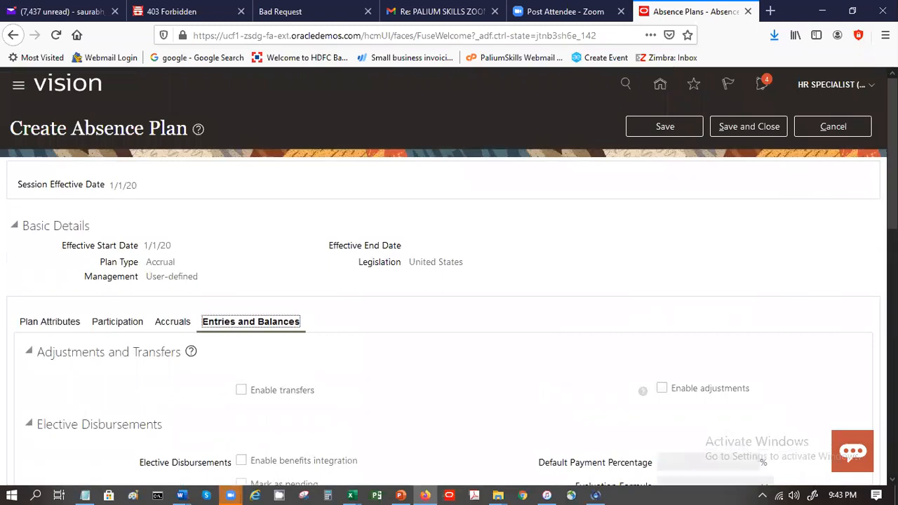
pyautogui.click(758, 123)
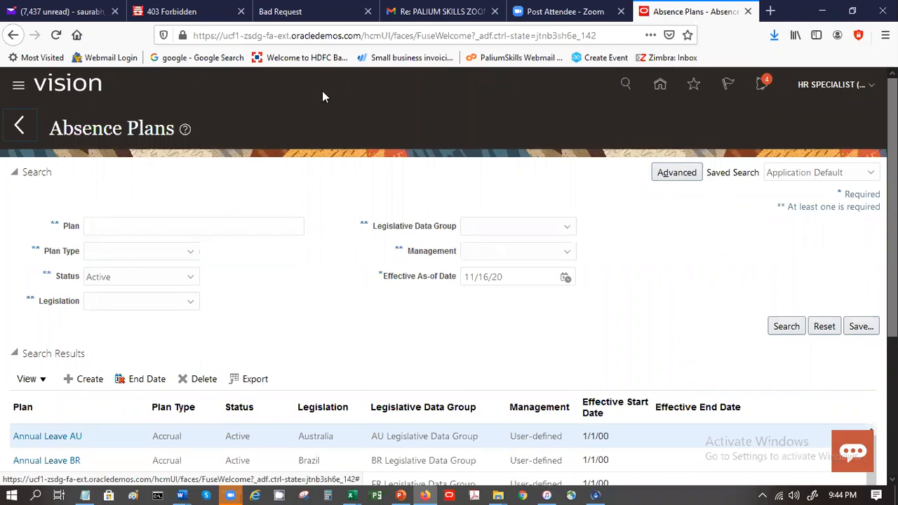
# - Search the active absence plans by the plan name "sp"
pyautogui.click(220, 224)
pyautogui.write('sp')
pyautogui.press('Return')
pyautogui.moveTo(892, 236); pyautogui.dragTo(892, 267)
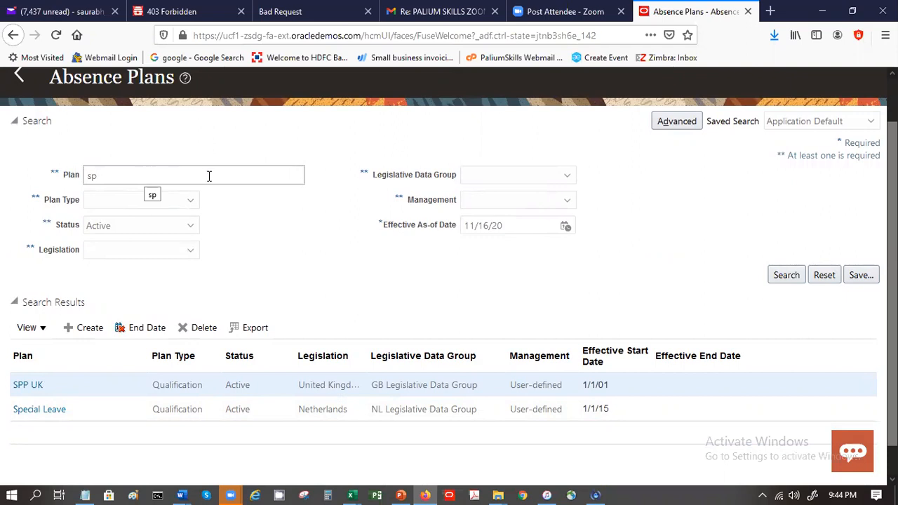
pyautogui.click(780, 278)
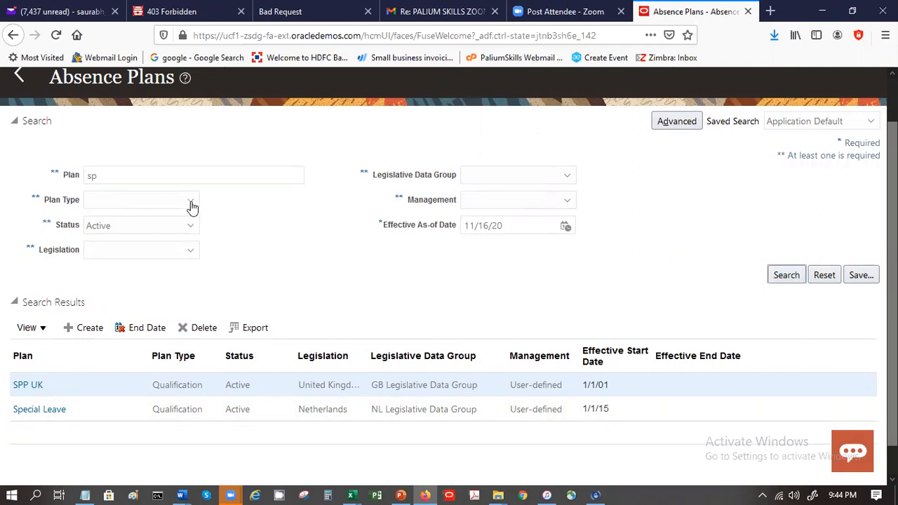
# - Restrict the absence plan search to the US Legislative Data Group and run it
pyautogui.click(479, 181)
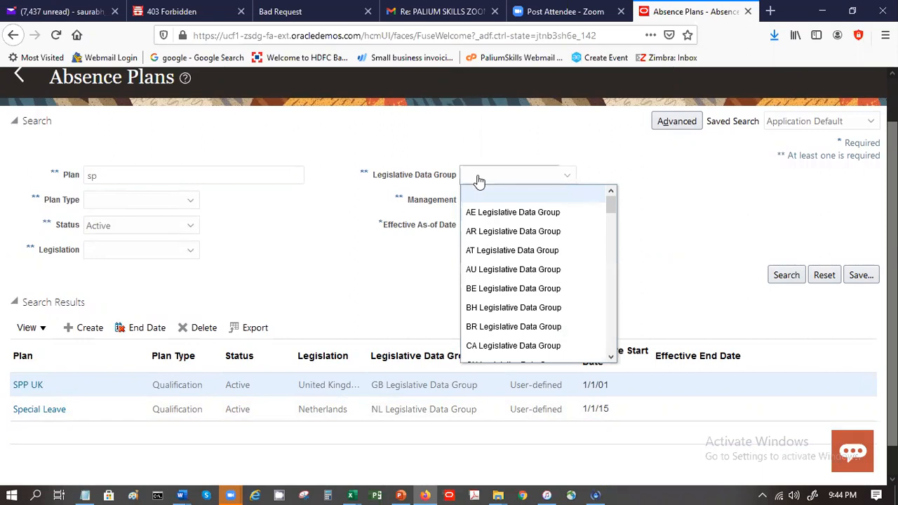
pyautogui.press('u')
pyautogui.press('s')
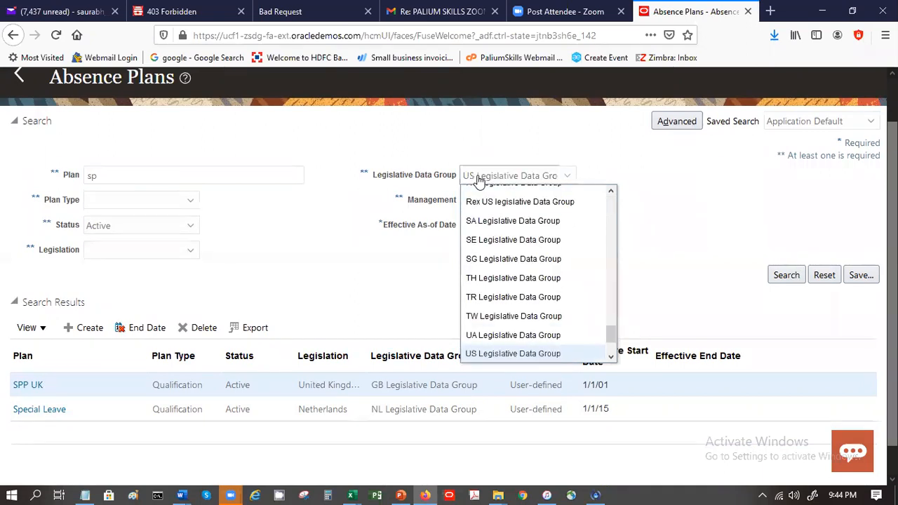
pyautogui.press('Return')
pyautogui.click(800, 280)
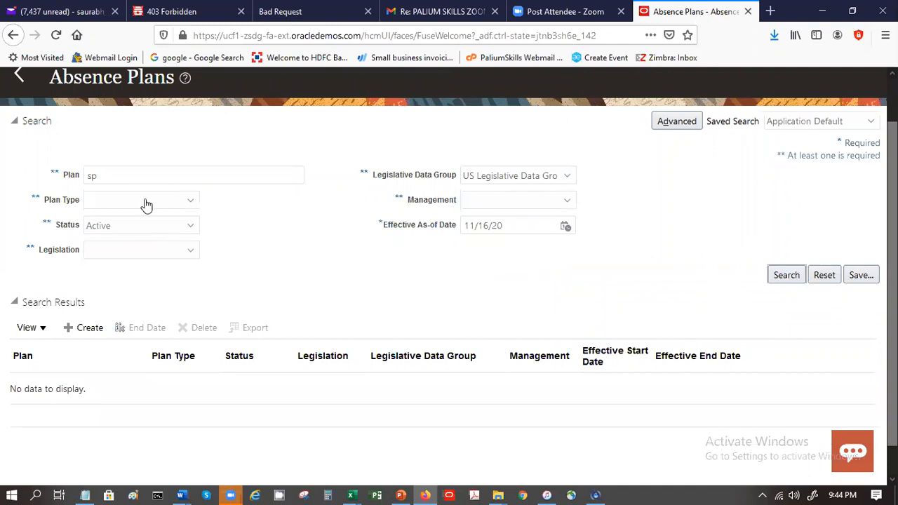
# - Search the absence plans for "SP", and repeat the search with the status filter cleared
pyautogui.doubleClick(135, 180)
pyautogui.write('SP')
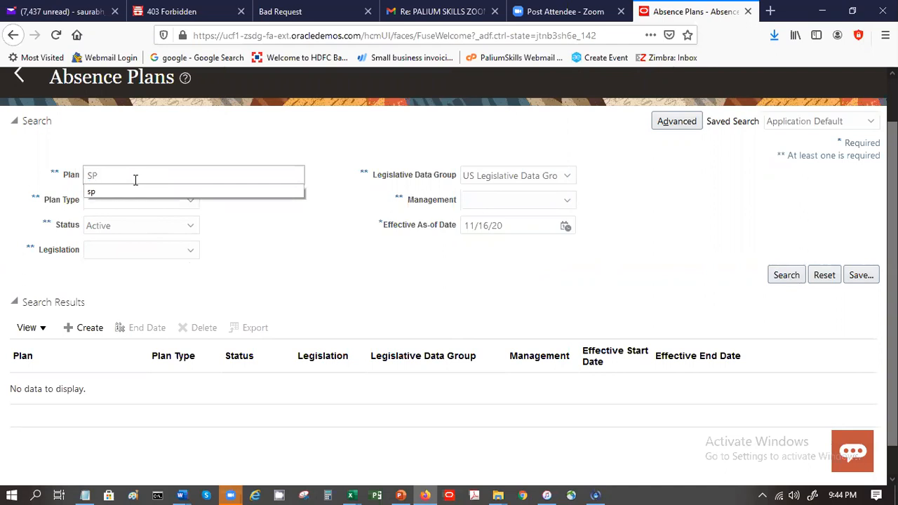
pyautogui.click(787, 274)
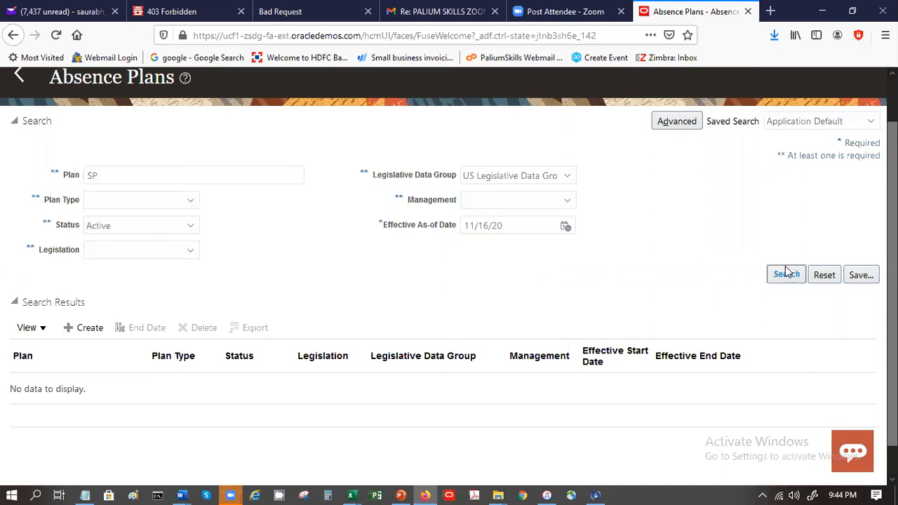
pyautogui.click(154, 232)
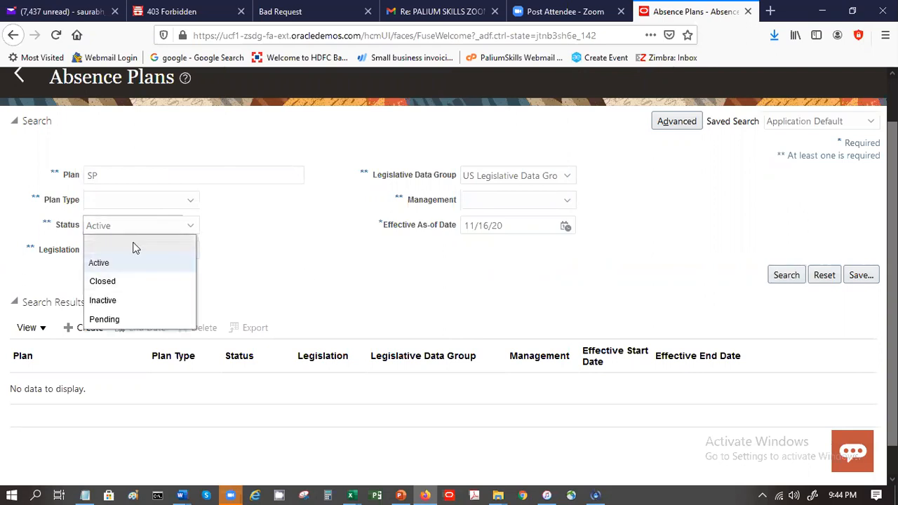
pyautogui.click(134, 246)
pyautogui.click(783, 279)
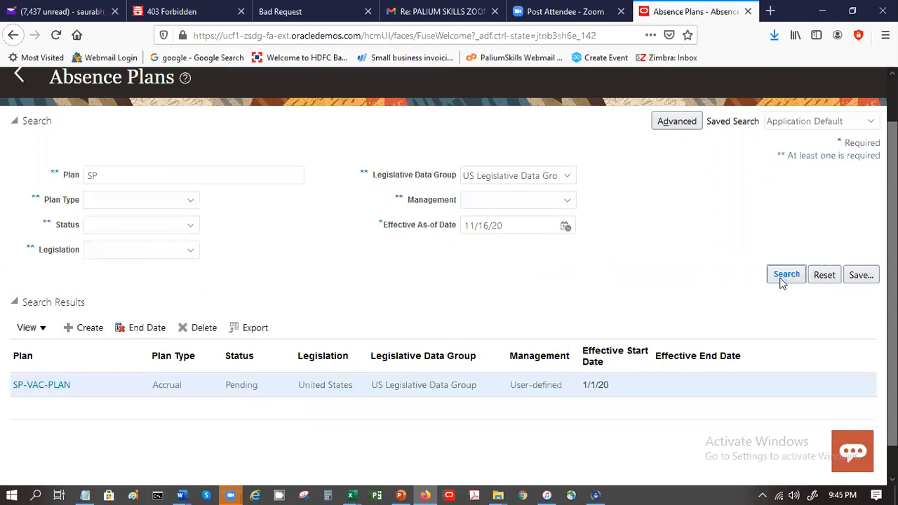
# - Open SP-VAC-PLAN for editing, set its status to Active, and save and close it
pyautogui.click(63, 384)
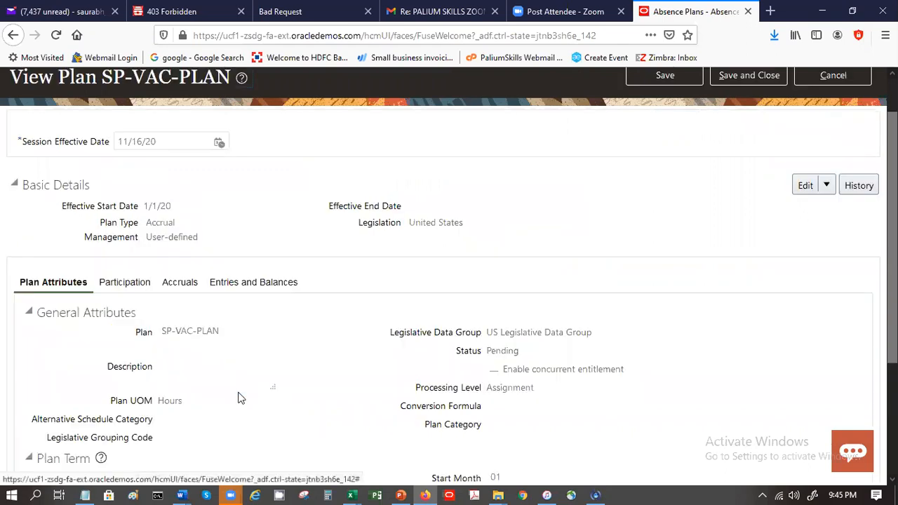
pyautogui.click(827, 185)
pyautogui.click(826, 226)
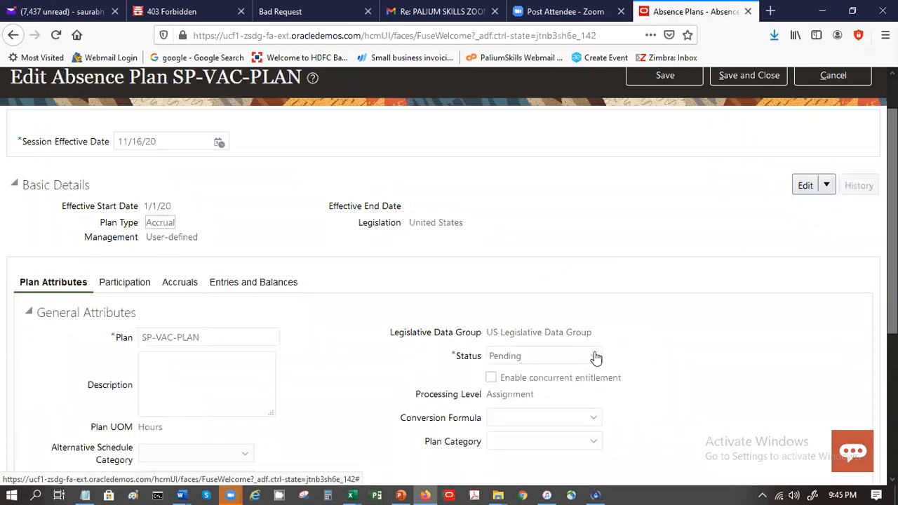
pyautogui.click(594, 357)
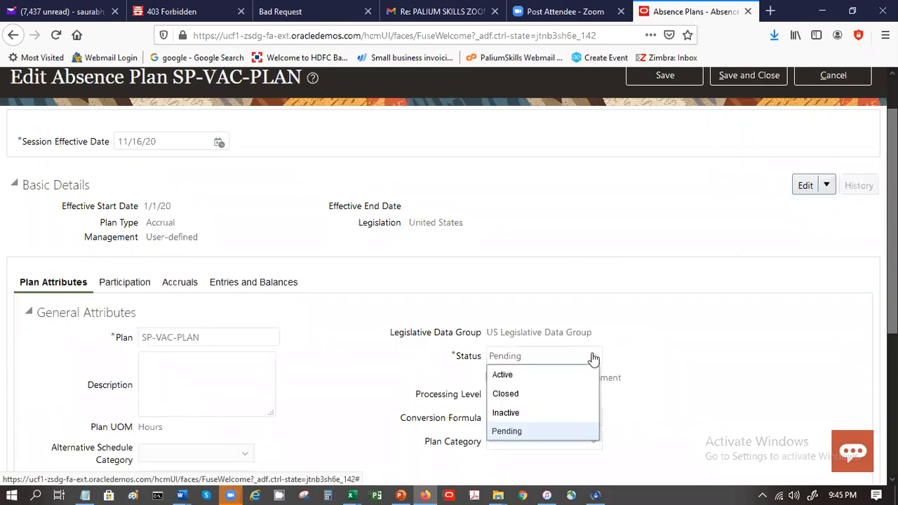
pyautogui.click(525, 377)
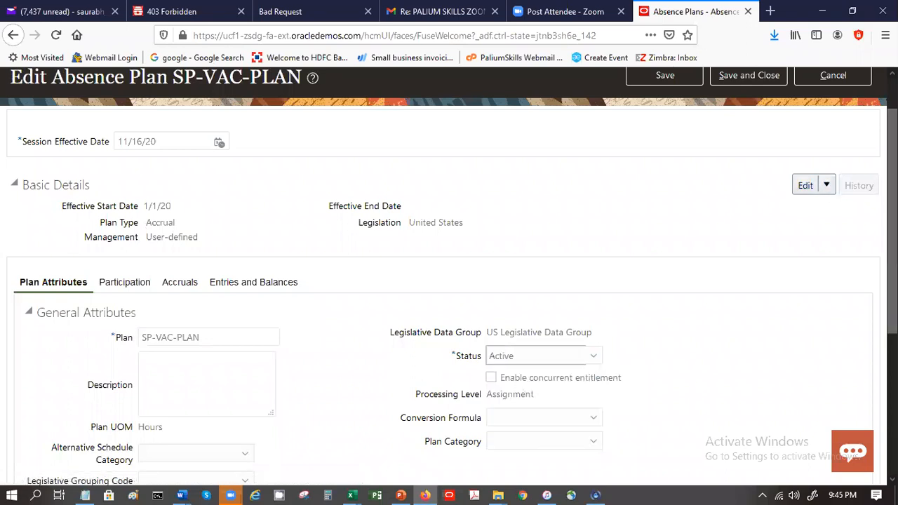
pyautogui.click(749, 83)
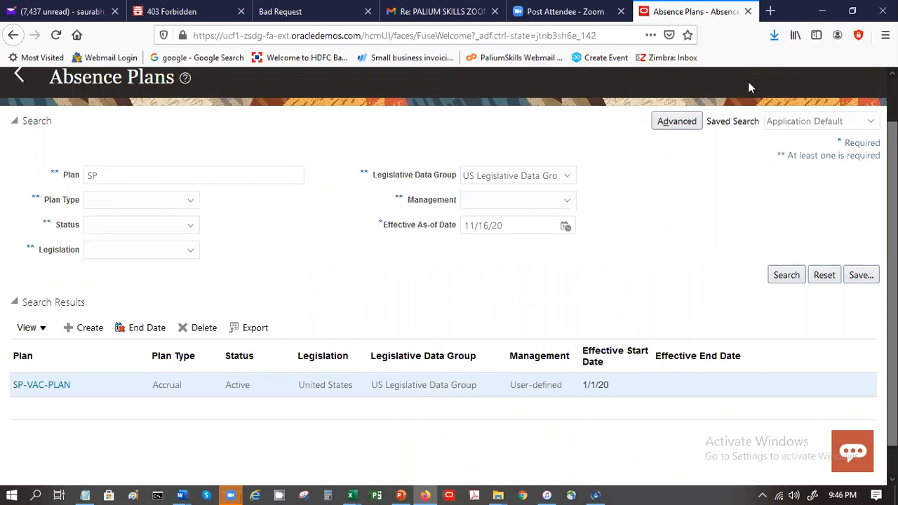
# - Return to Absence Administration and open the Absence Types task under Absence Definitions
pyautogui.click(19, 77)
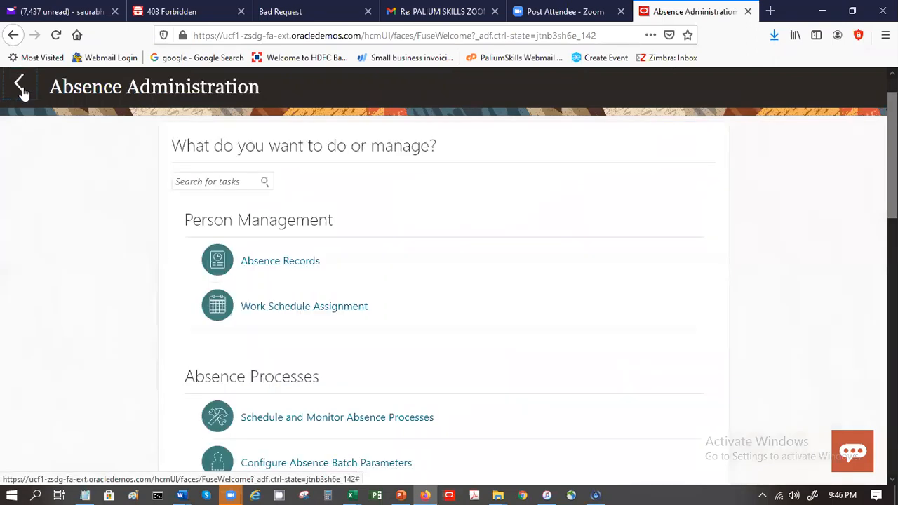
pyautogui.scroll(-3, 449, 281)
pyautogui.scroll(-3, 449, 281)
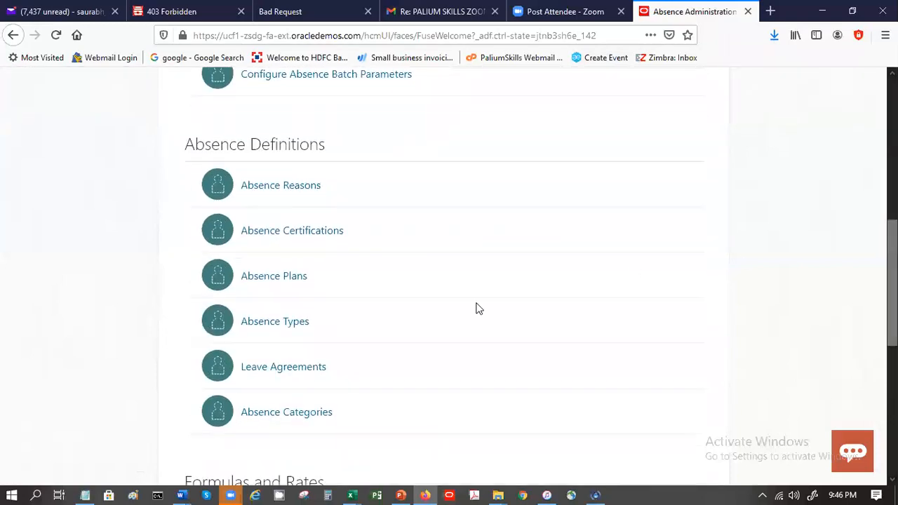
pyautogui.click(275, 323)
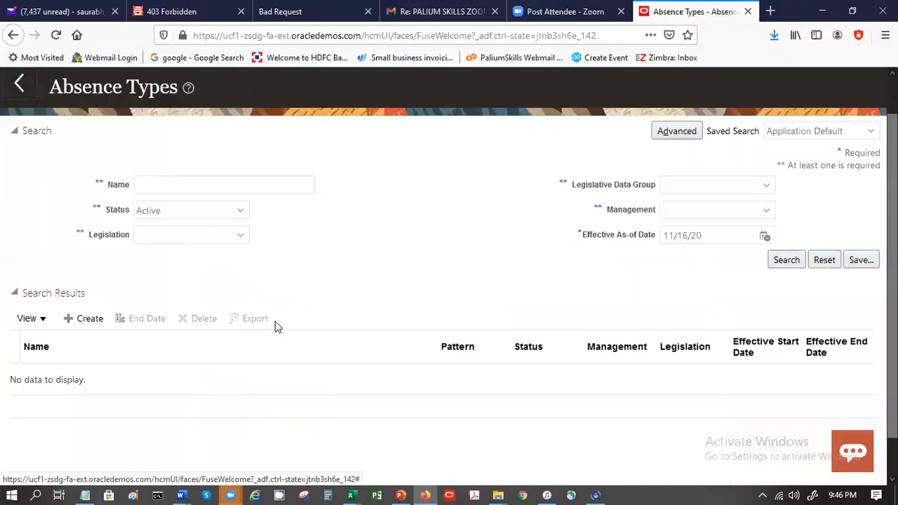
# - Create a new absence type effective as of 1/1/20 with the Generic absence pattern, and continue to its definition
pyautogui.click(91, 320)
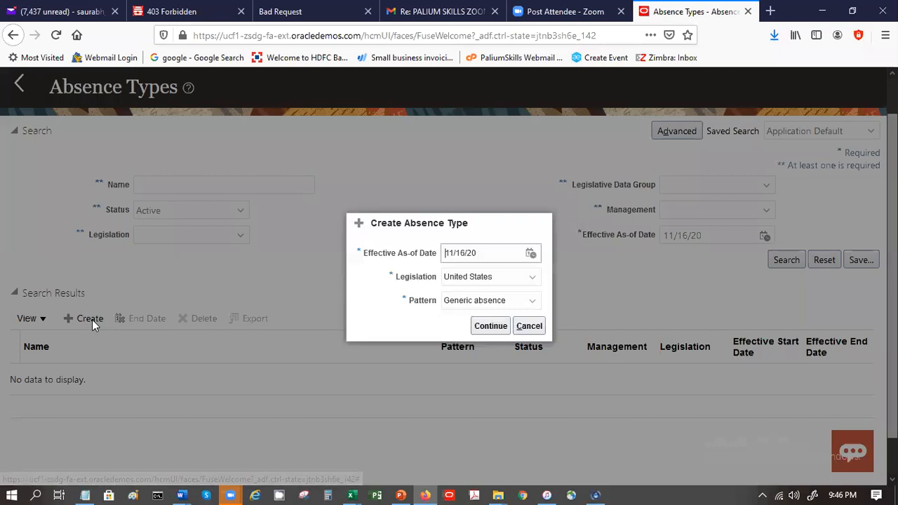
pyautogui.click(489, 300)
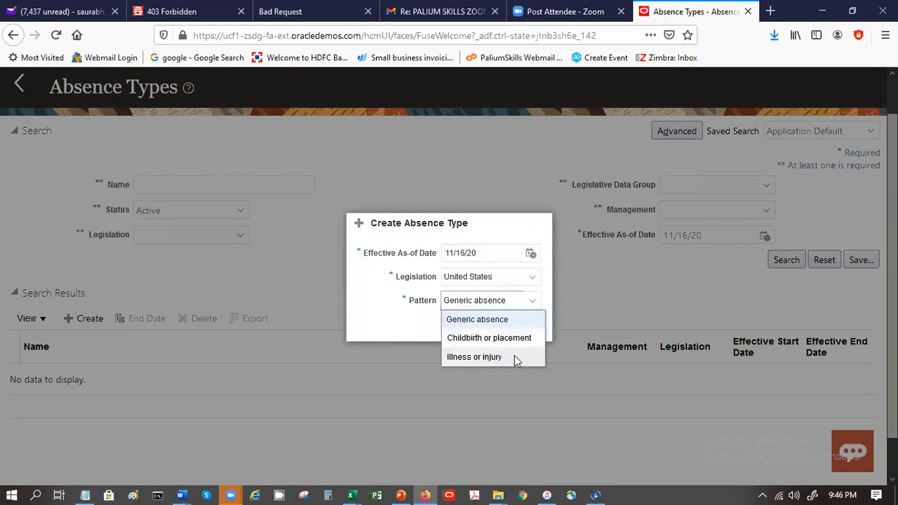
pyautogui.click(501, 321)
pyautogui.click(451, 254)
pyautogui.press('BackSpace')
pyautogui.moveTo(455, 254); pyautogui.dragTo(461, 254)
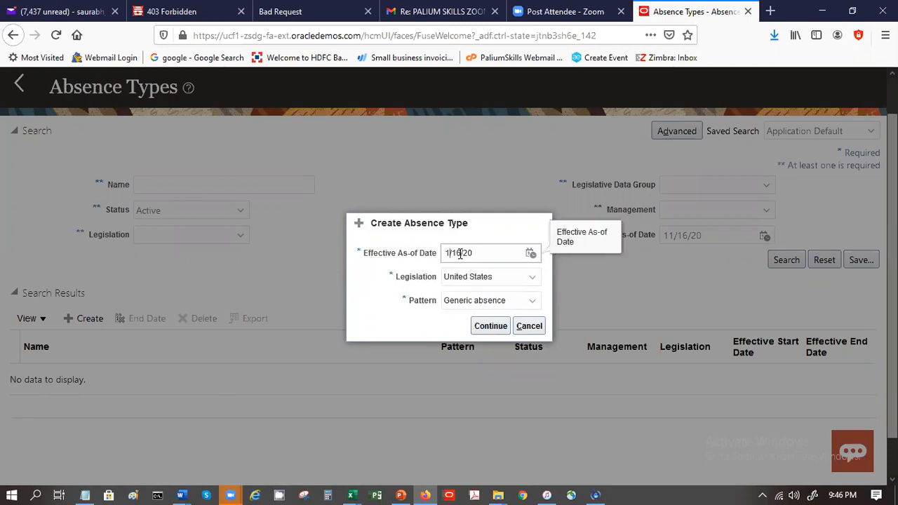
pyautogui.press('BackSpace')
pyautogui.press('Tab')
pyautogui.press('Tab')
pyautogui.click(488, 328)
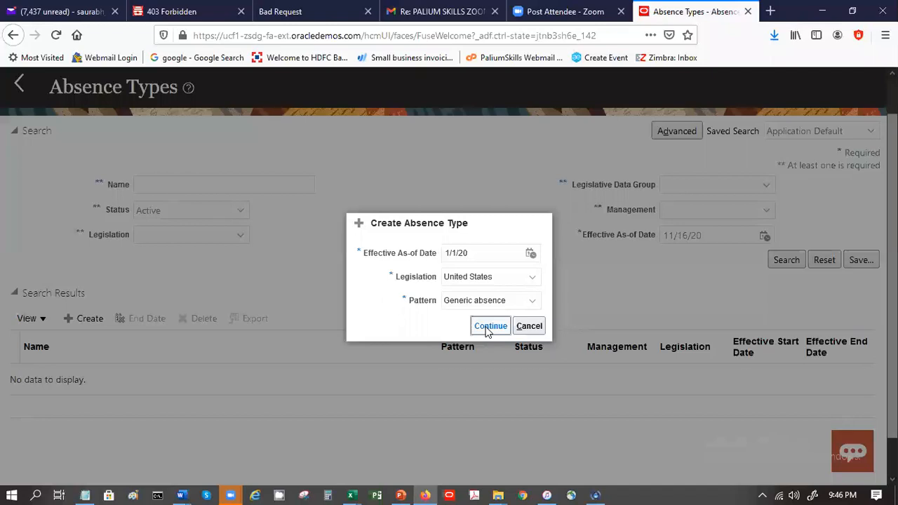
pyautogui.click(490, 326)
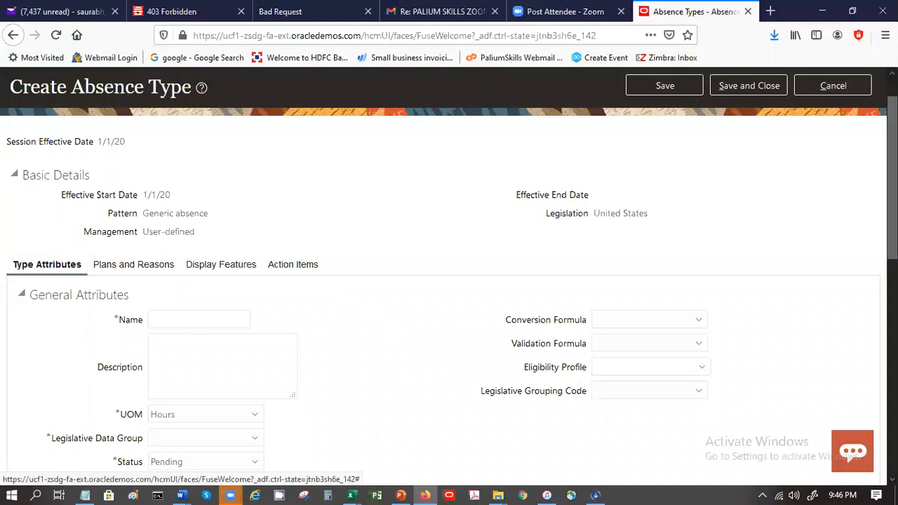
# - Enter "SP Vacation Plan" as the name of the new absence type
pyautogui.scroll(-5, 449, 281)
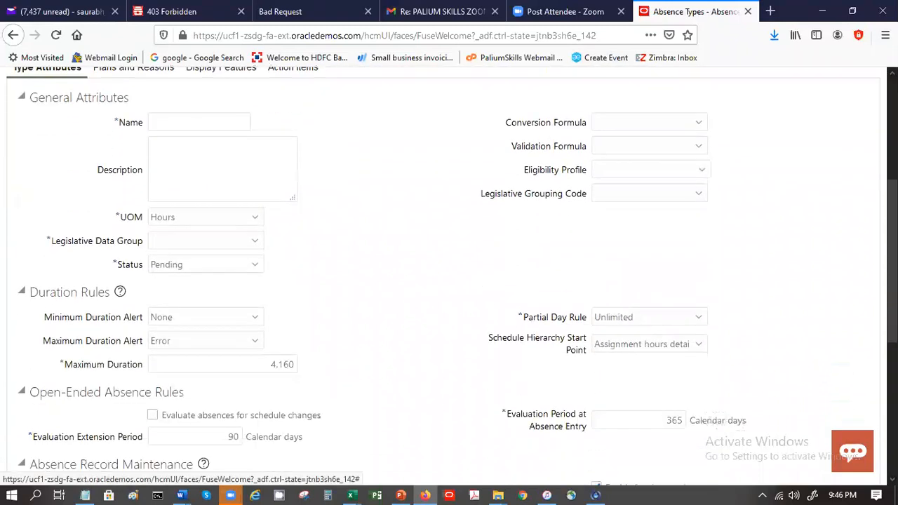
pyautogui.scroll(3, 137, 199)
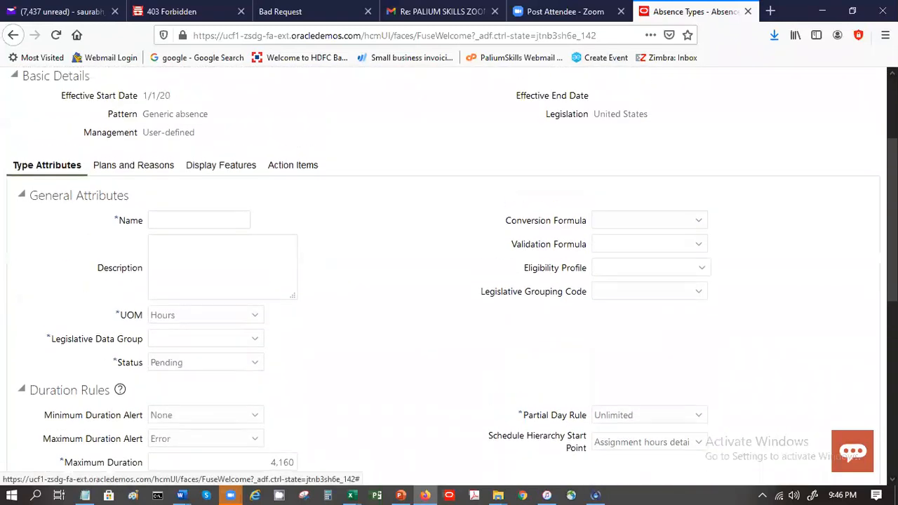
pyautogui.click(167, 218)
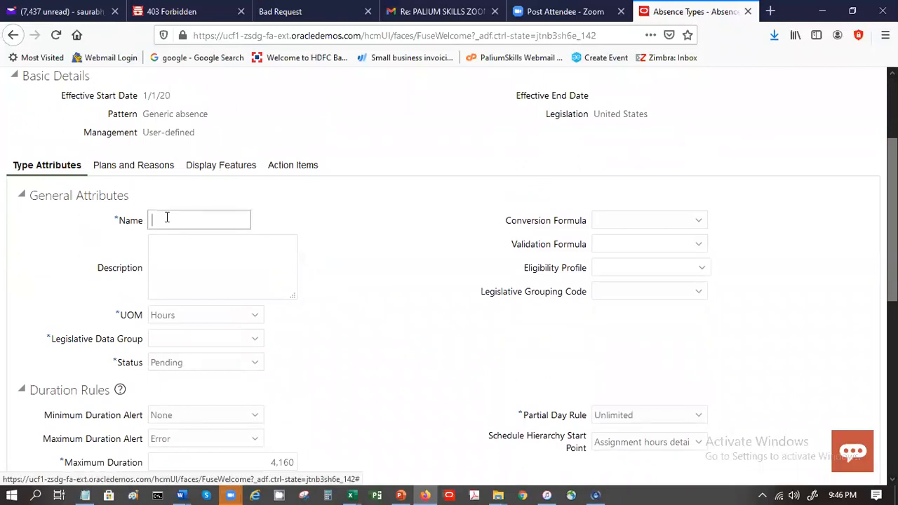
pyautogui.write('SP Vacation Plan')
pyautogui.press('Tab')
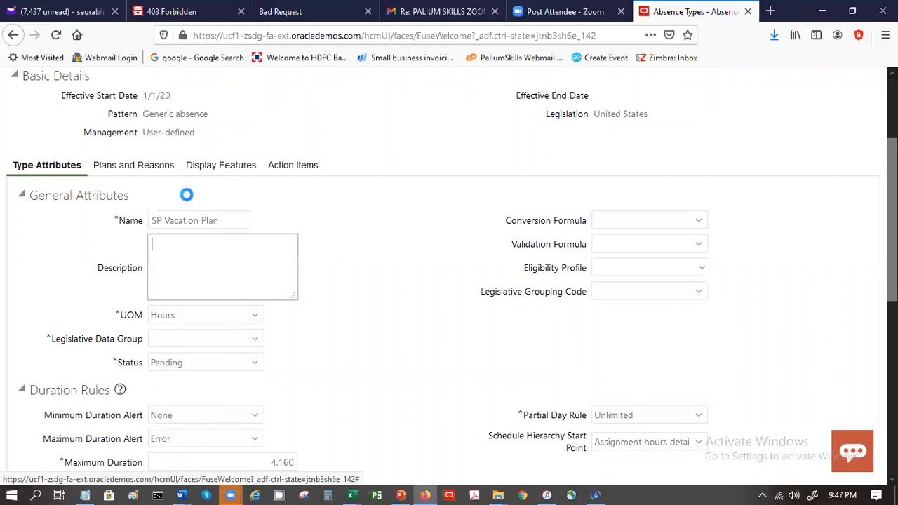
# - Shorten the absence type's name to "SP Vacation"
pyautogui.click(220, 219)
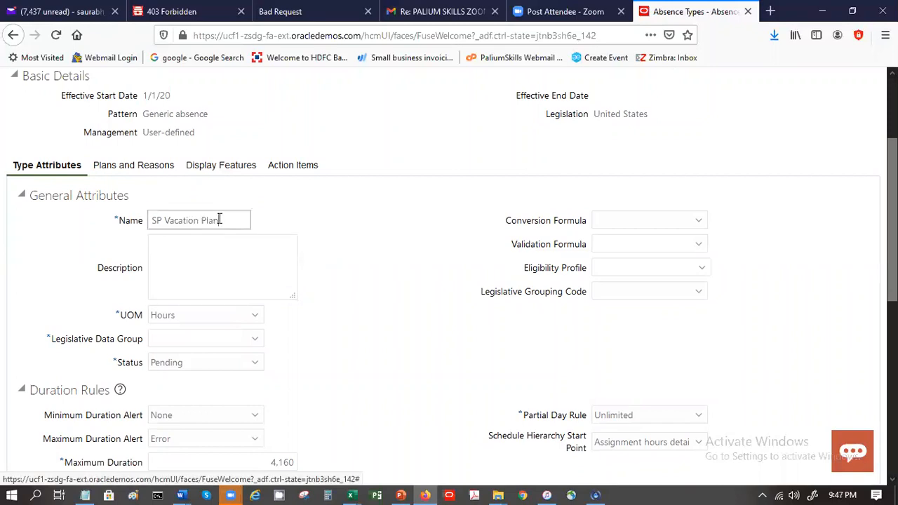
pyautogui.press('BackSpace')
pyautogui.press('BackSpace')
pyautogui.press('BackSpace')
pyautogui.press('BackSpace')
pyautogui.press('BackSpace')
pyautogui.click(225, 276)
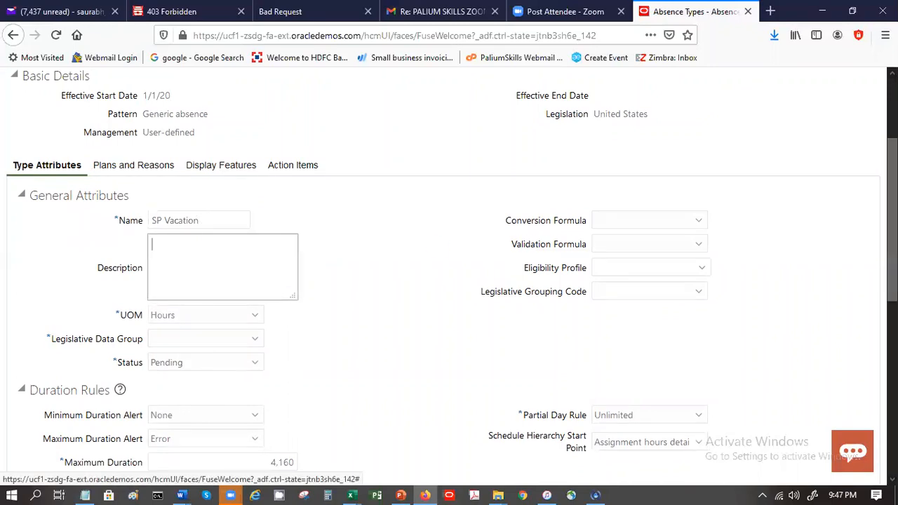
# - Assign the absence type to the US Legislative Data Group
pyautogui.scroll(-3, 343, 206)
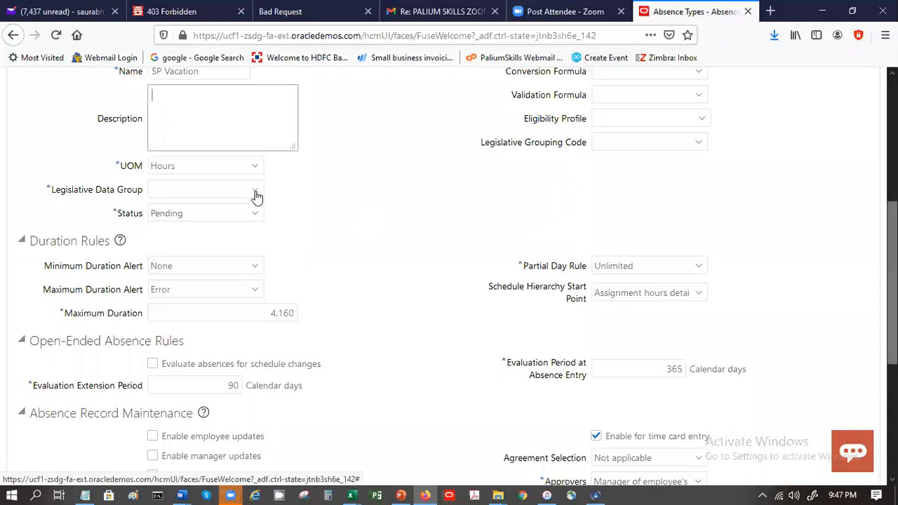
pyautogui.click(256, 194)
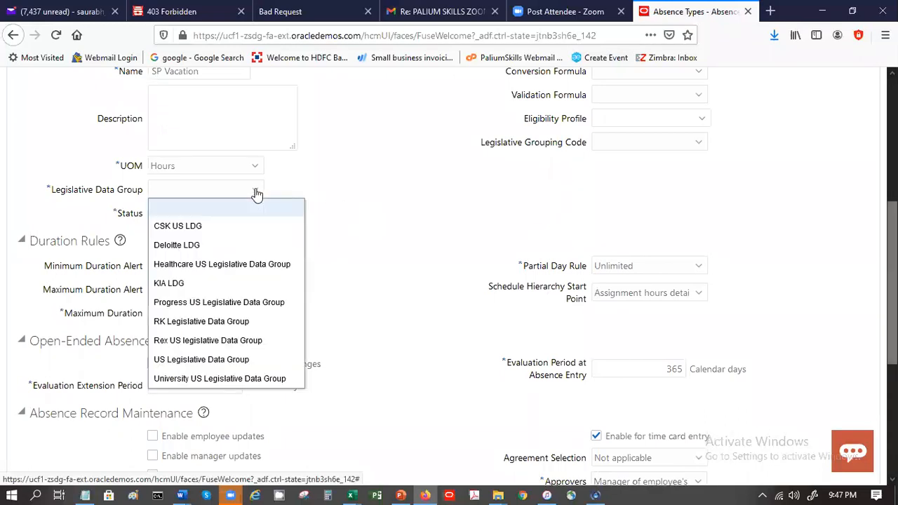
pyautogui.click(228, 360)
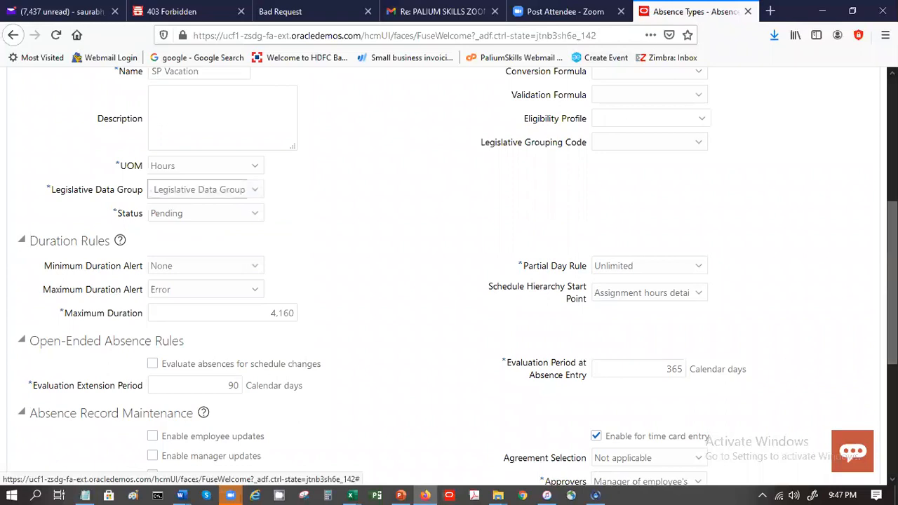
# - Review the absence type's remaining attributes, including the allowed attachment types, and open its Plans and Reasons settings
pyautogui.scroll(-3, 285, 234)
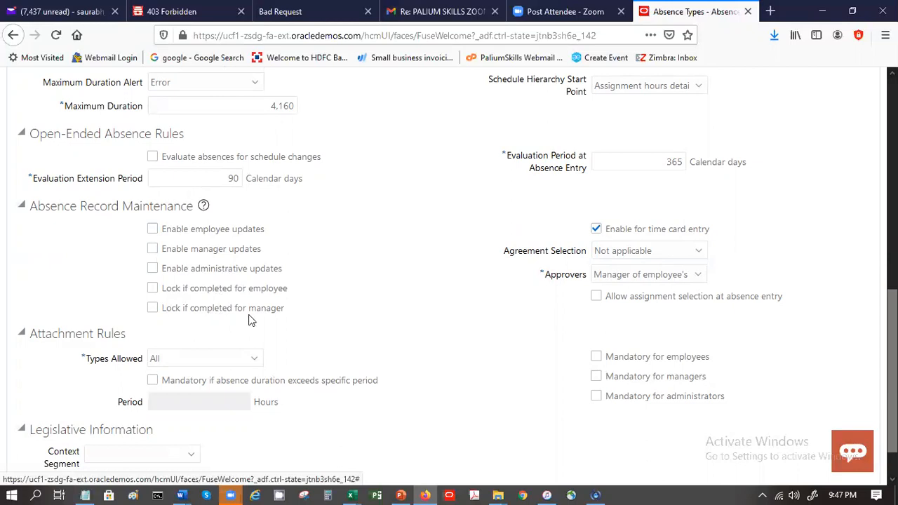
pyautogui.click(226, 369)
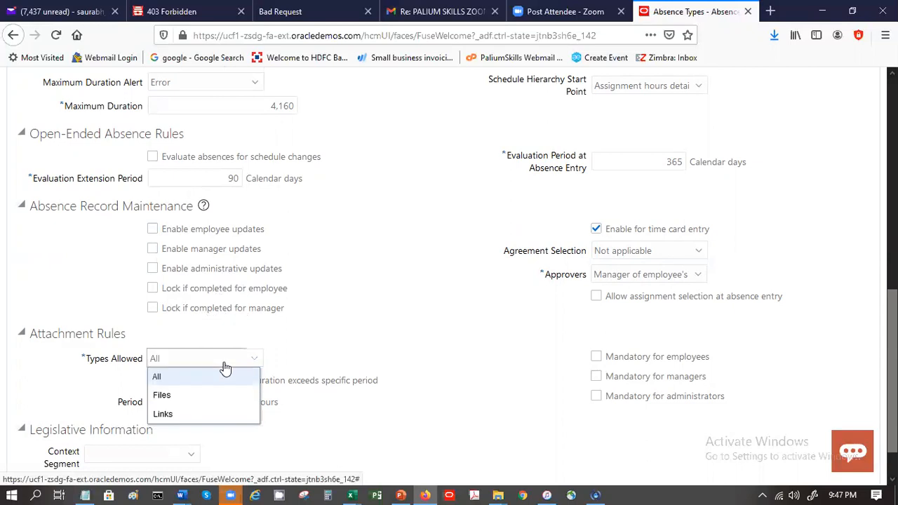
pyautogui.click(412, 327)
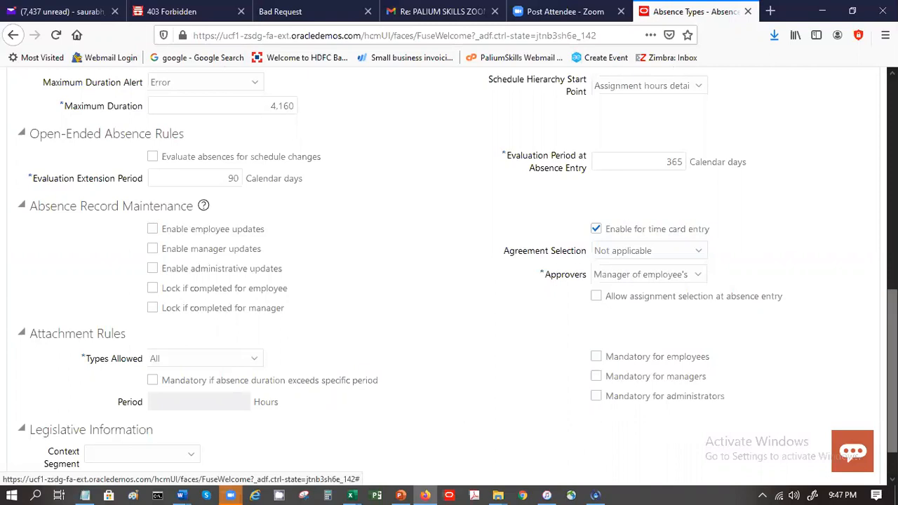
pyautogui.scroll(-1, 450, 274)
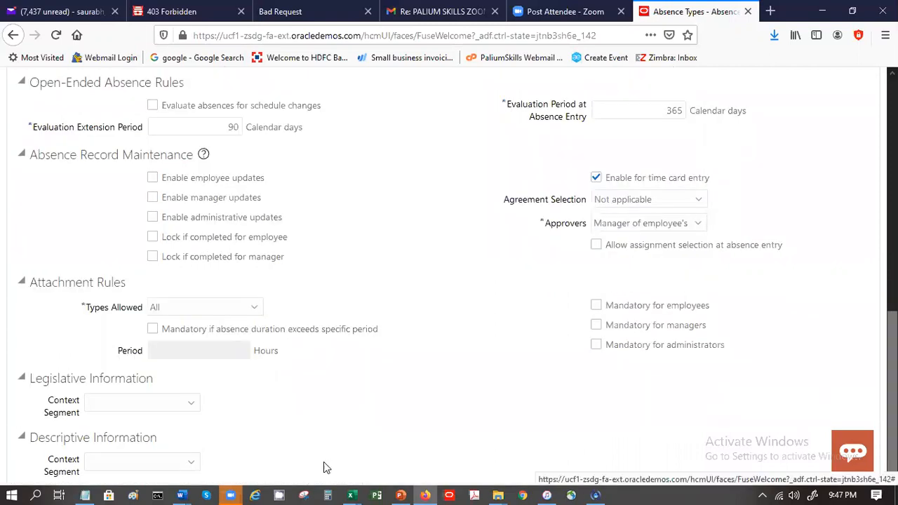
pyautogui.scroll(6, 211, 439)
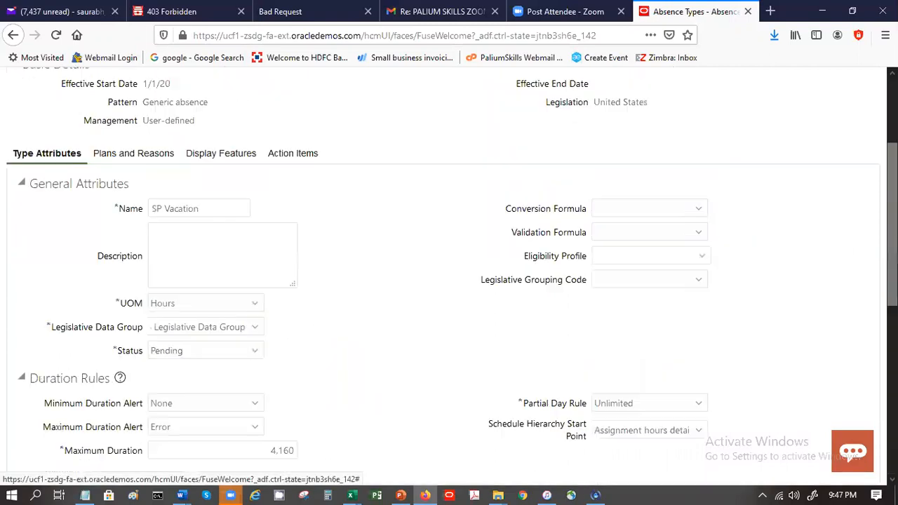
pyautogui.click(150, 155)
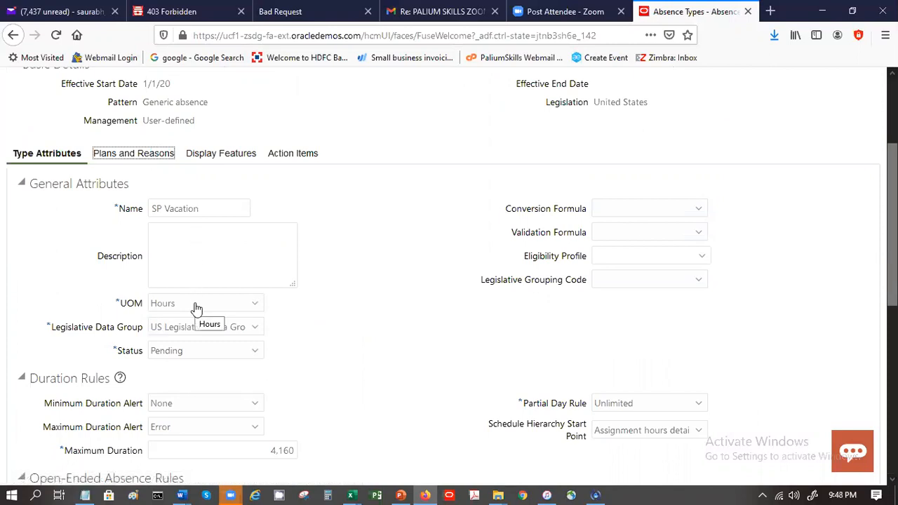
# - Save the SP Vacation absence type and return to the Absence Types list
pyautogui.click(134, 158)
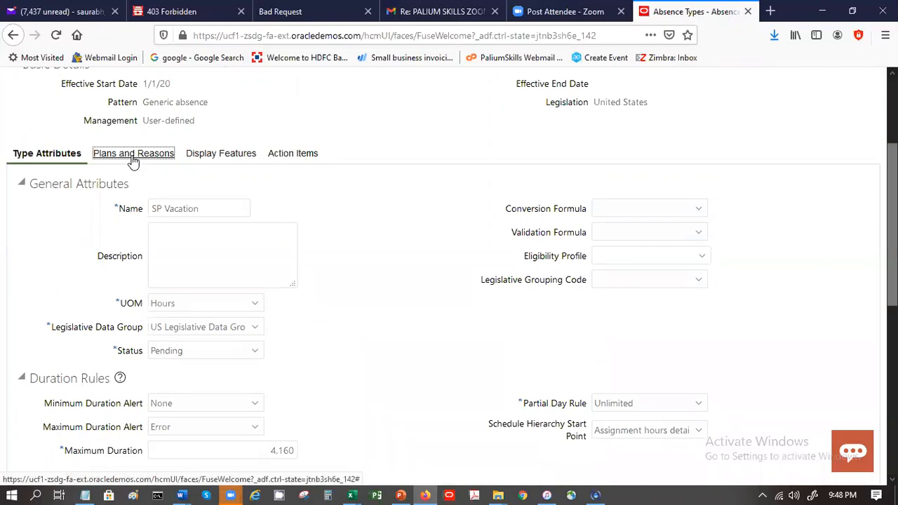
pyautogui.scroll(3, 760, 193)
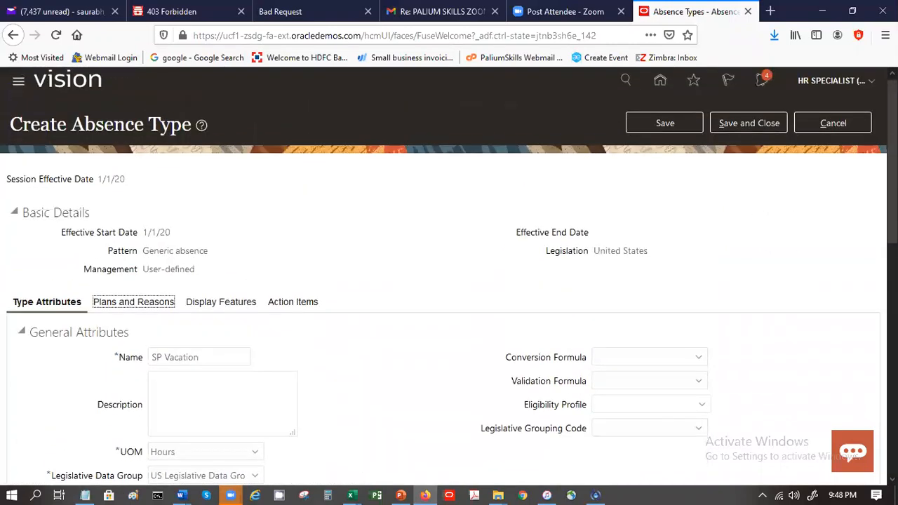
pyautogui.click(674, 127)
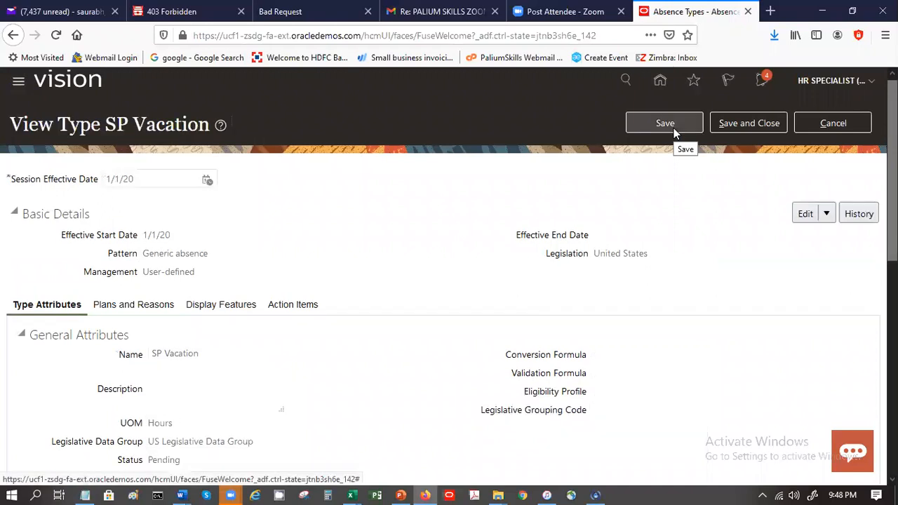
pyautogui.click(140, 308)
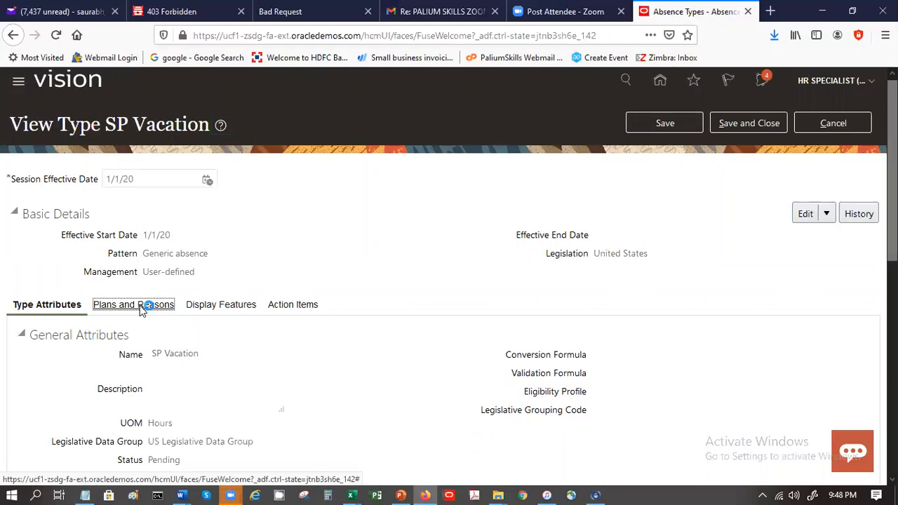
pyautogui.click(832, 124)
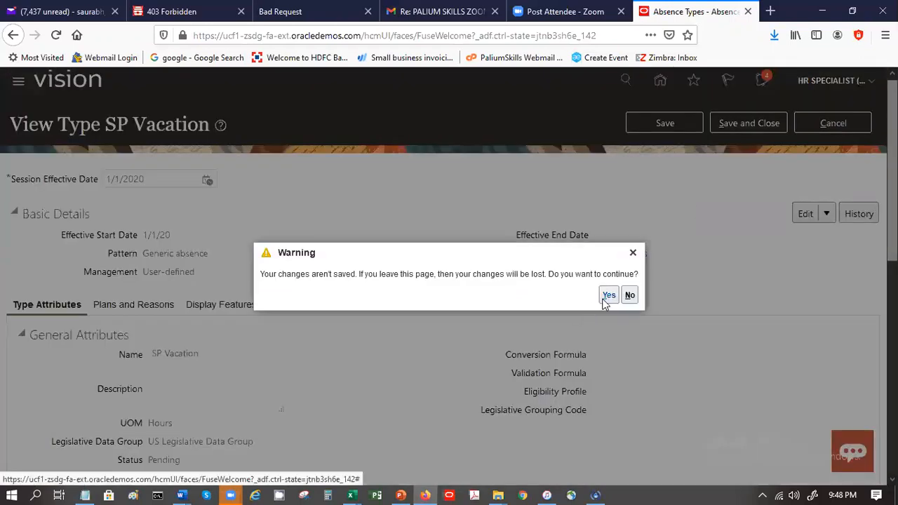
pyautogui.click(605, 299)
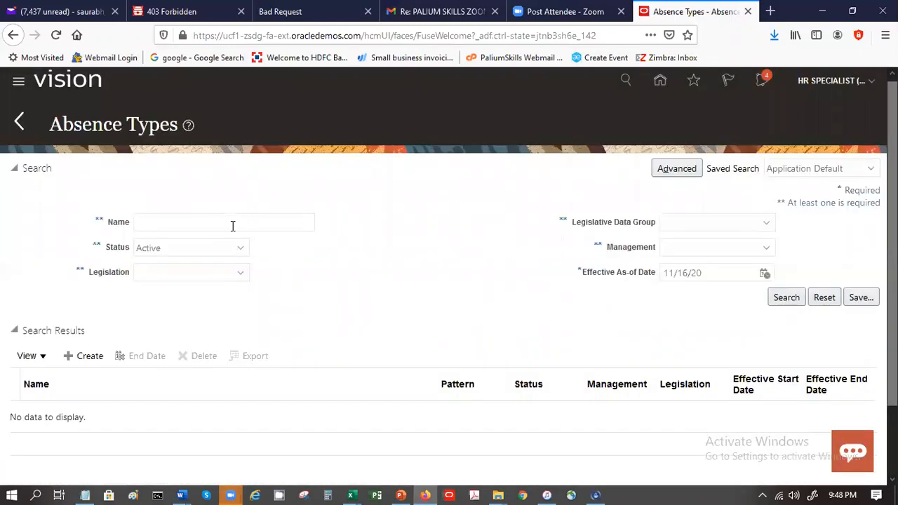
# - Search the absence types for the name SP with no status filter, and open SP Vacation
pyautogui.click(232, 225)
pyautogui.write('SP')
pyautogui.press('Tab')
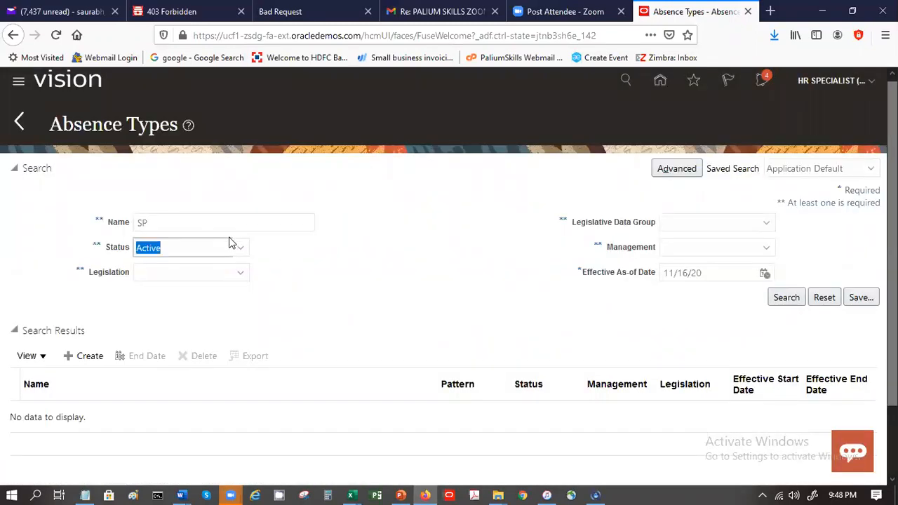
pyautogui.click(243, 250)
pyautogui.click(226, 265)
pyautogui.click(776, 297)
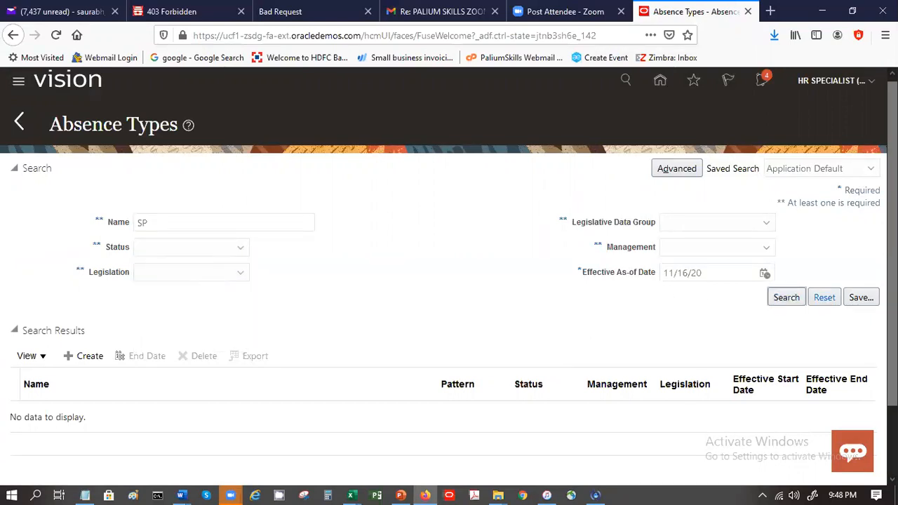
pyautogui.scroll(-1, 380, 400)
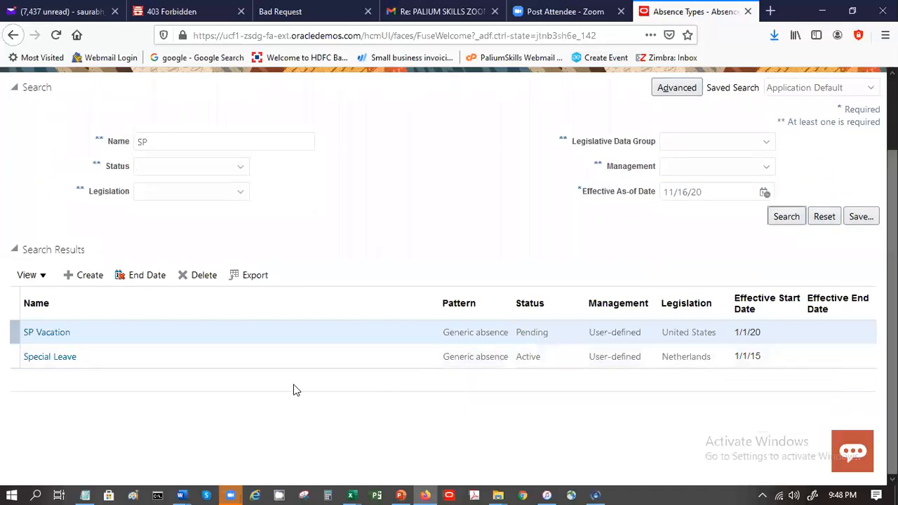
pyautogui.click(46, 332)
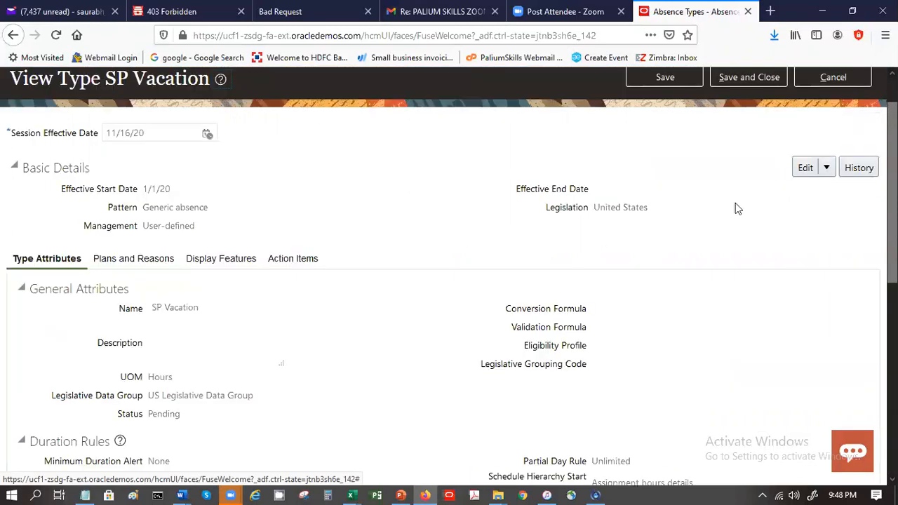
# - Open SP Vacation for editing in Correct mode and try to open its Plans and Reasons settings
pyautogui.click(828, 169)
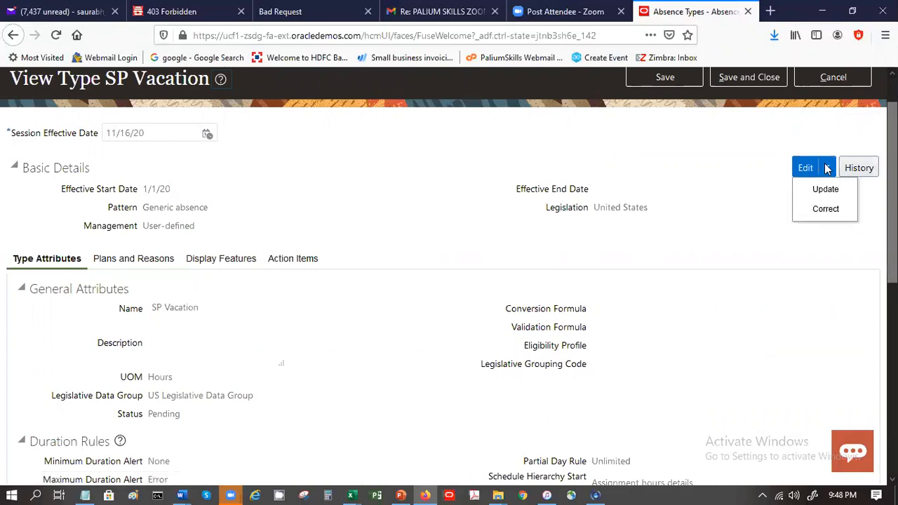
pyautogui.click(825, 208)
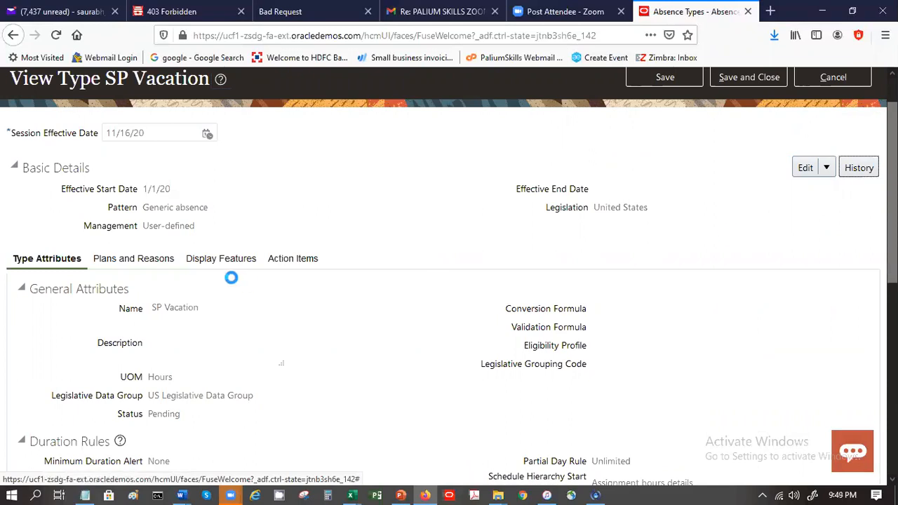
pyautogui.click(130, 259)
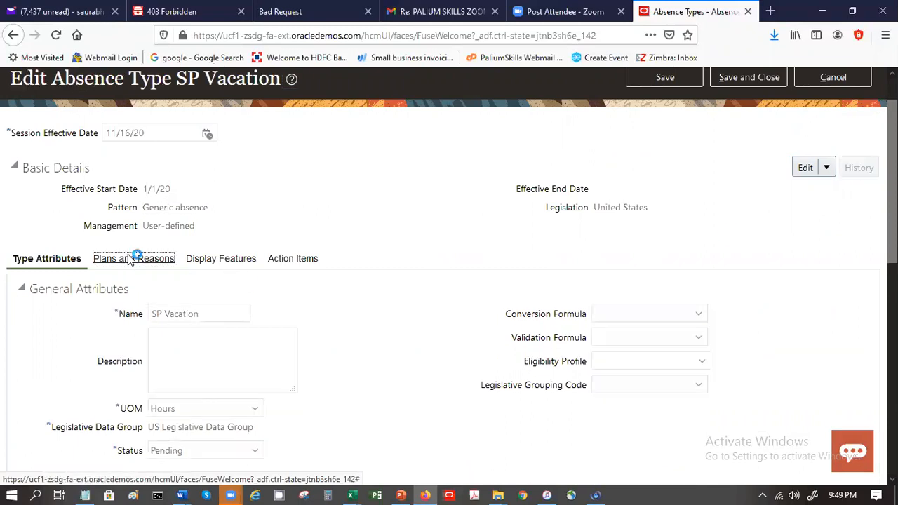
pyautogui.click(129, 259)
pyautogui.scroll(-10, 762, 335)
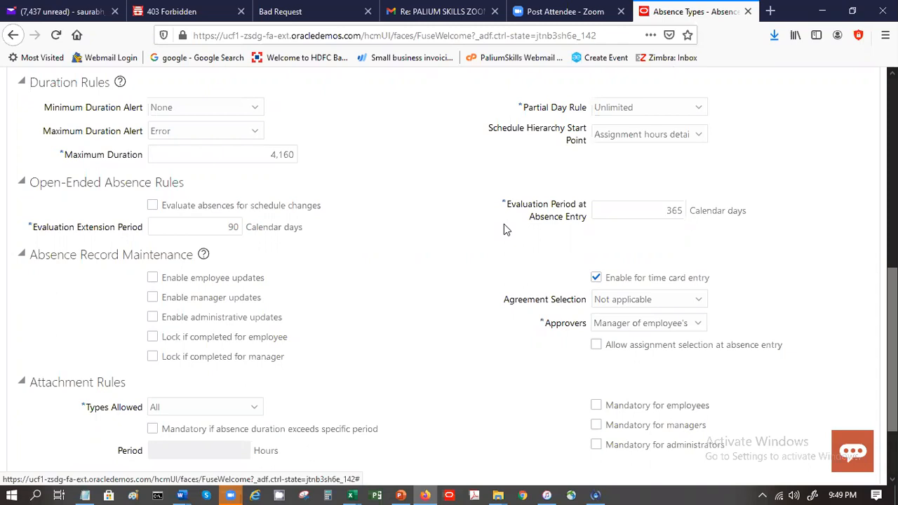
pyautogui.scroll(3, 870, 316)
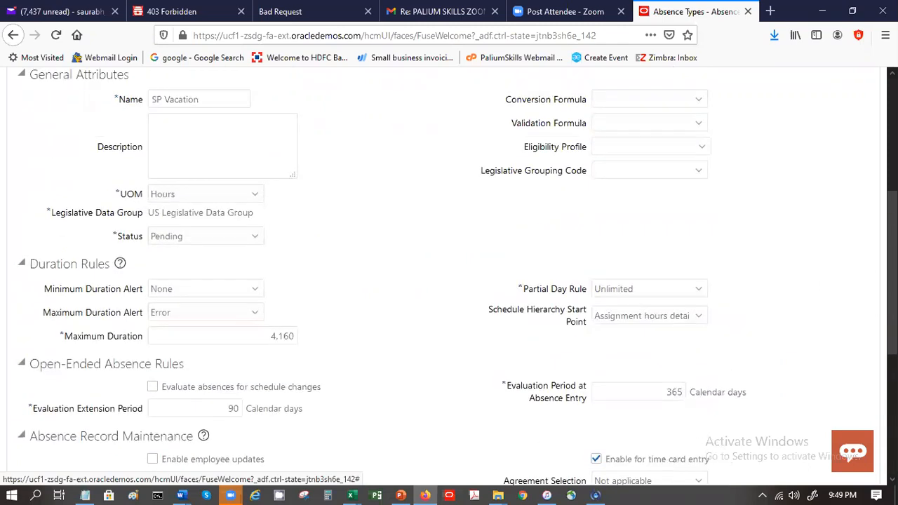
pyautogui.scroll(3, 498, 266)
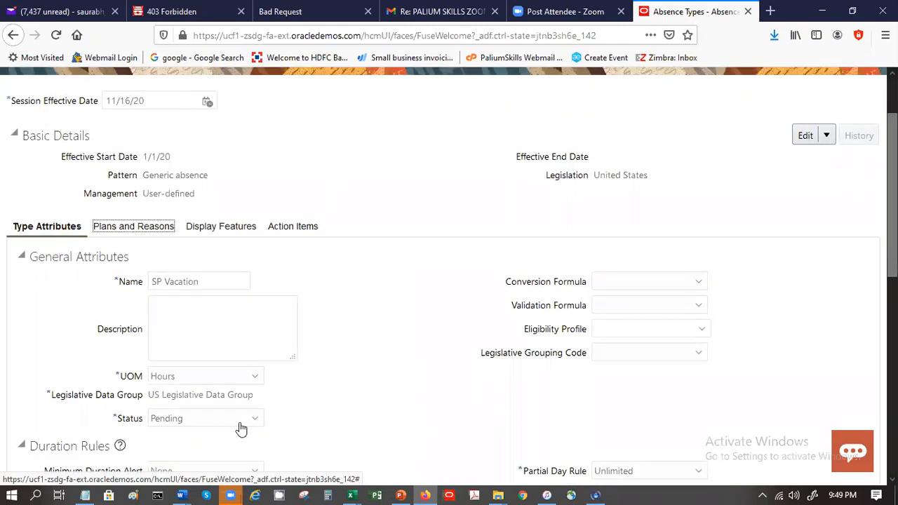
# - Set the SP Vacation status to Active and try to open its Plans and Reasons settings again
pyautogui.click(255, 421)
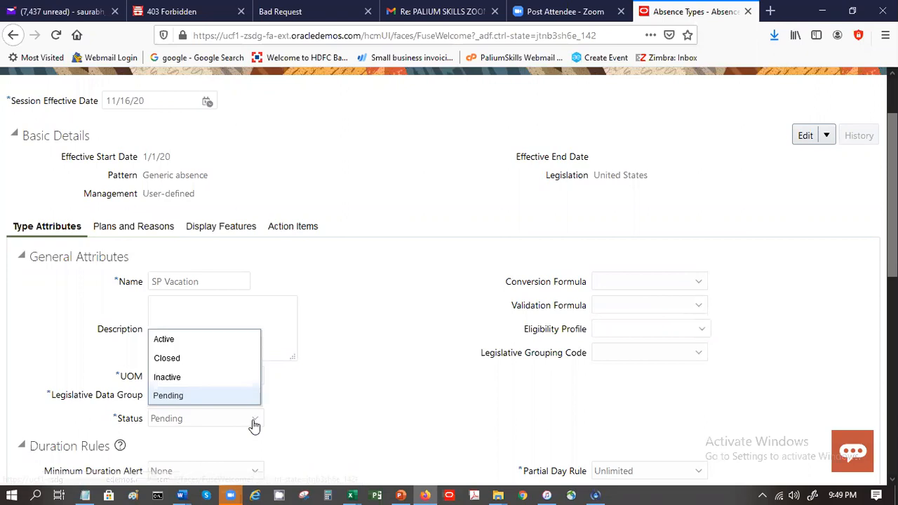
pyautogui.click(191, 339)
pyautogui.click(128, 229)
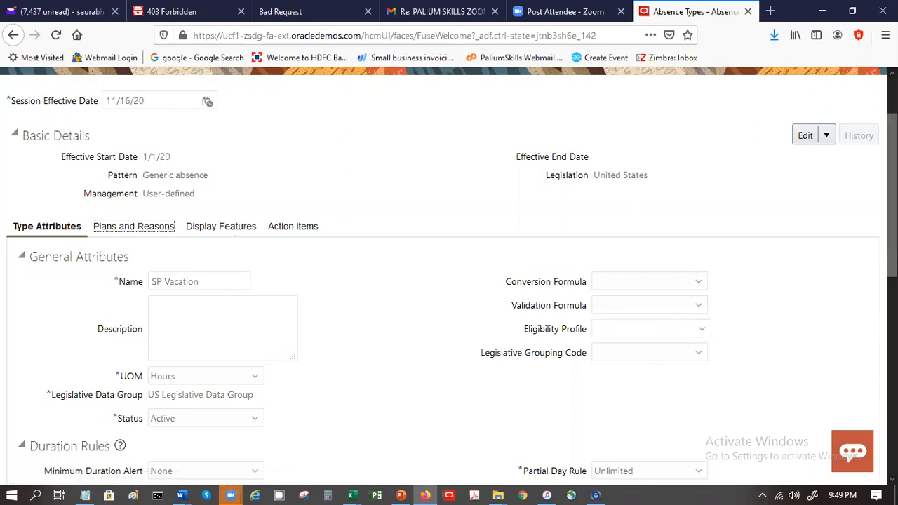
# - Discard the unsaved changes to SP Vacation and return to the Absence Types list
pyautogui.scroll(2, 449, 280)
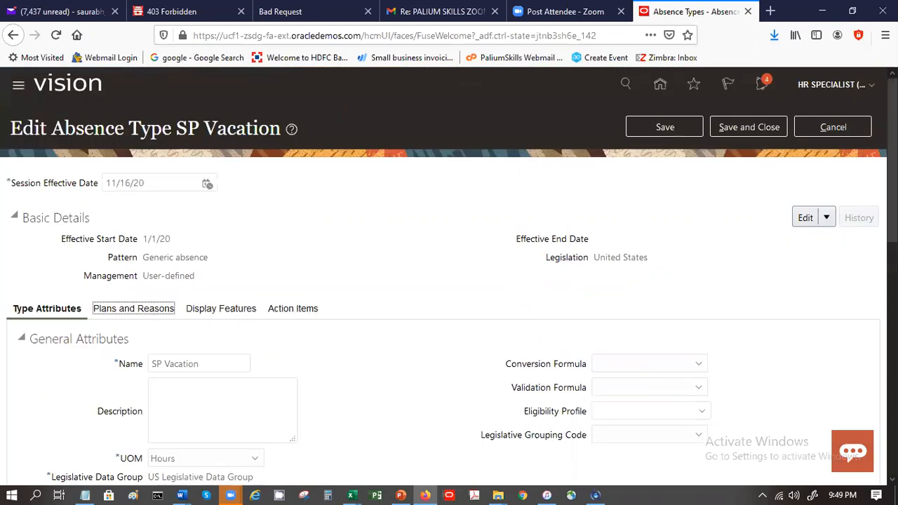
pyautogui.click(826, 133)
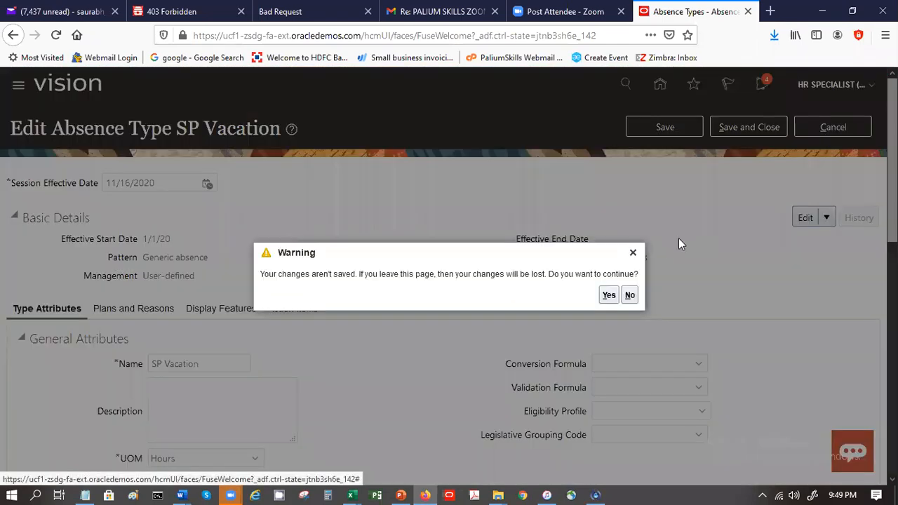
pyautogui.click(608, 299)
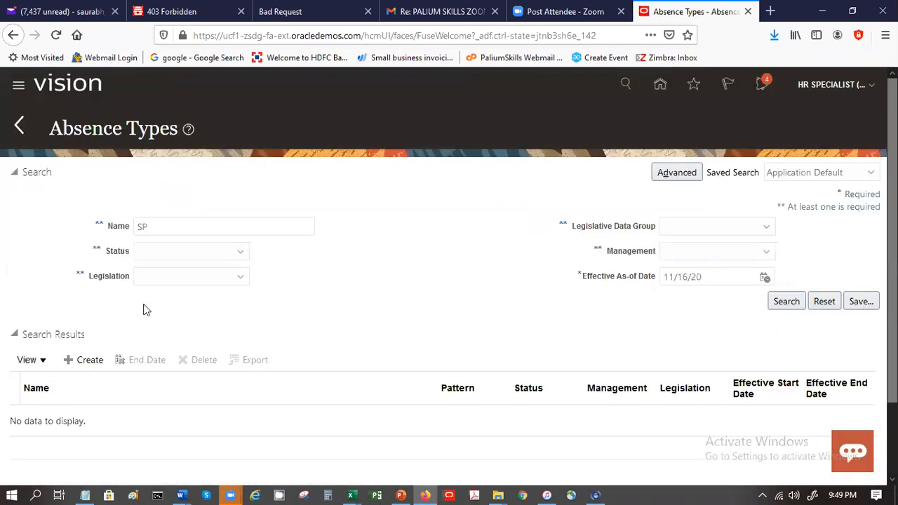
# - Start a new absence type effective 1/1/20 for the United States legislation with the Generic absence pattern
pyautogui.click(88, 361)
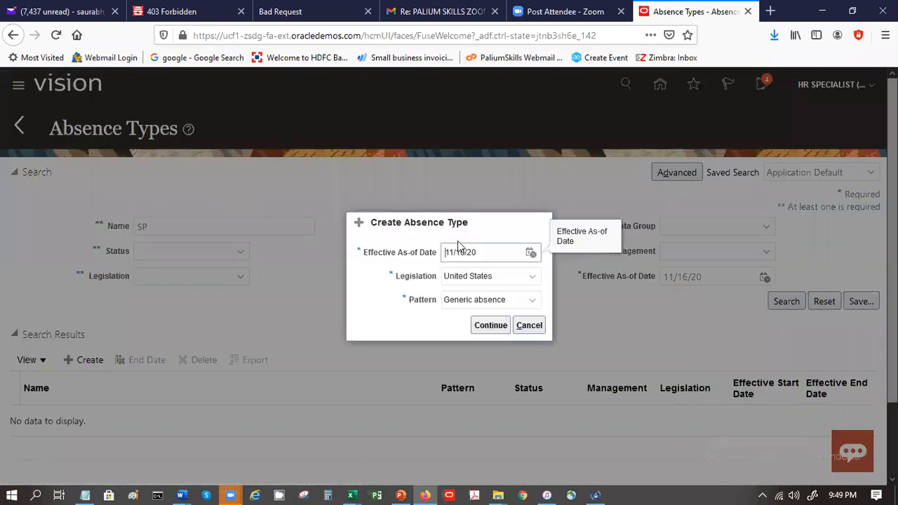
pyautogui.press('BackSpace')
pyautogui.press('BackSpace')
pyautogui.press('Tab')
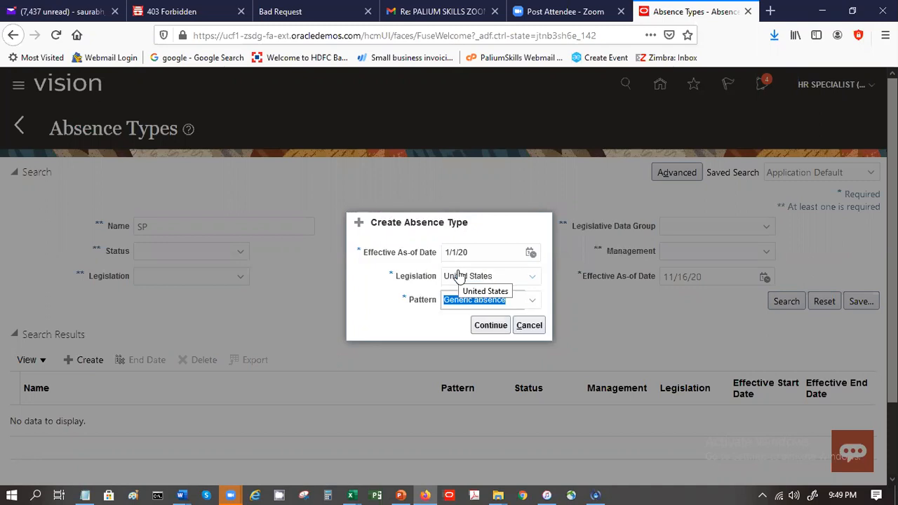
pyautogui.click(494, 332)
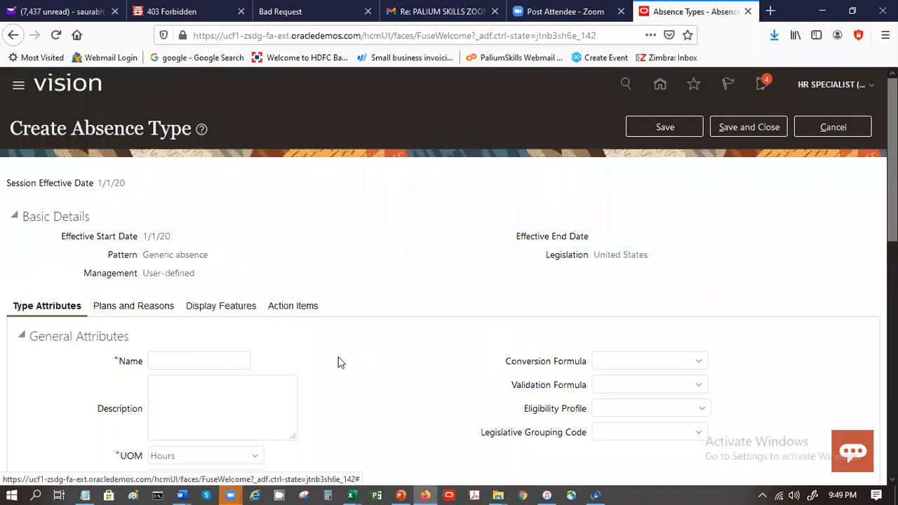
# - Name the absence type "SP Vacation2" and assign it to the US Legislative Data Group
pyautogui.click(228, 360)
pyautogui.write('SP Va')
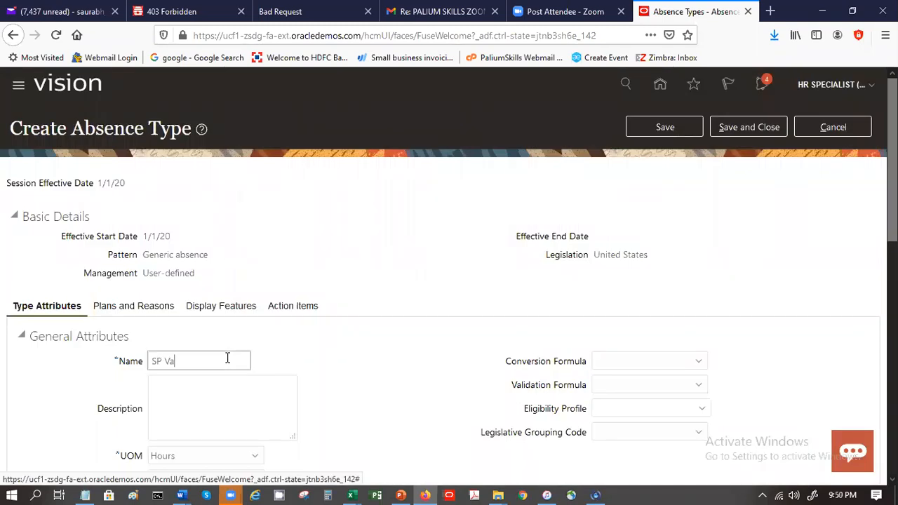
pyautogui.write('cation2')
pyautogui.scroll(-4, 449, 267)
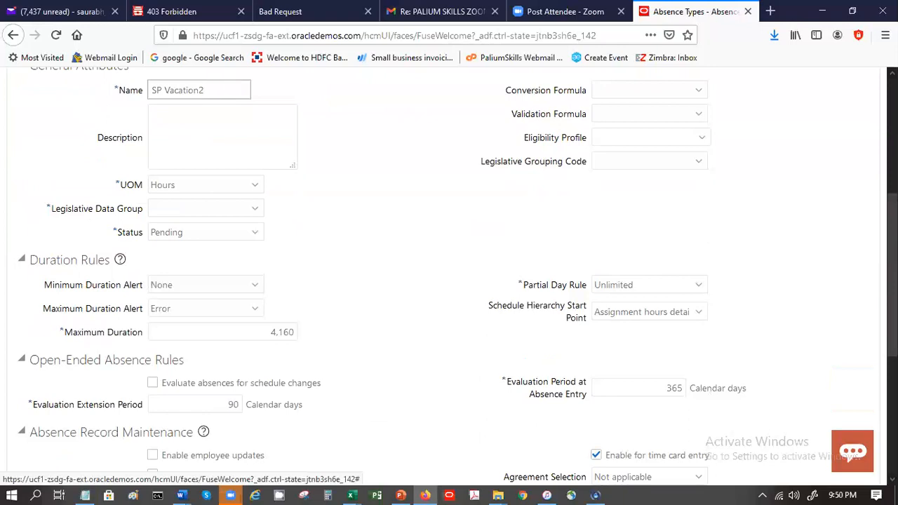
pyautogui.click(184, 119)
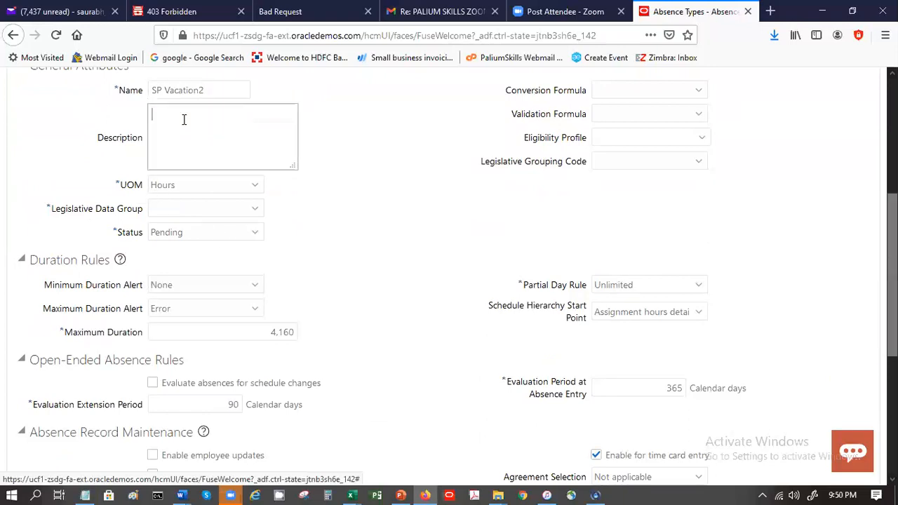
pyautogui.click(201, 217)
pyautogui.press('u')
pyautogui.press('u')
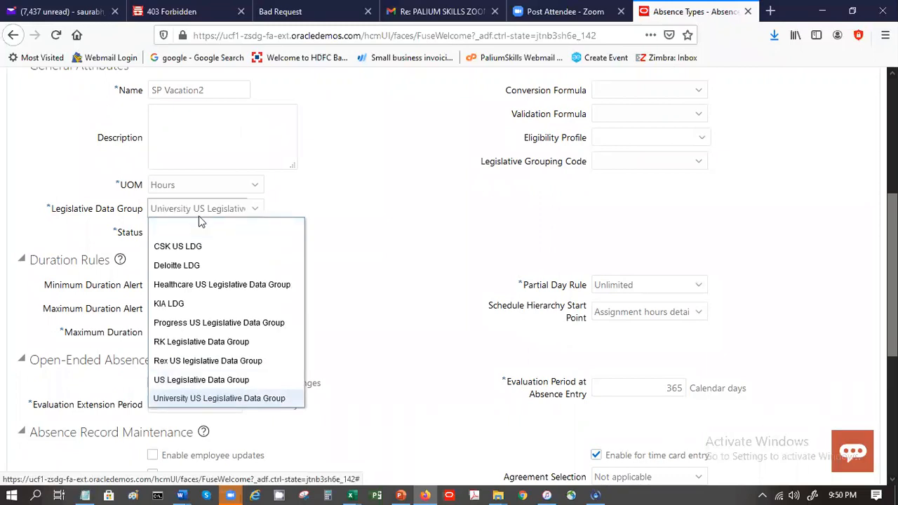
pyautogui.click(223, 383)
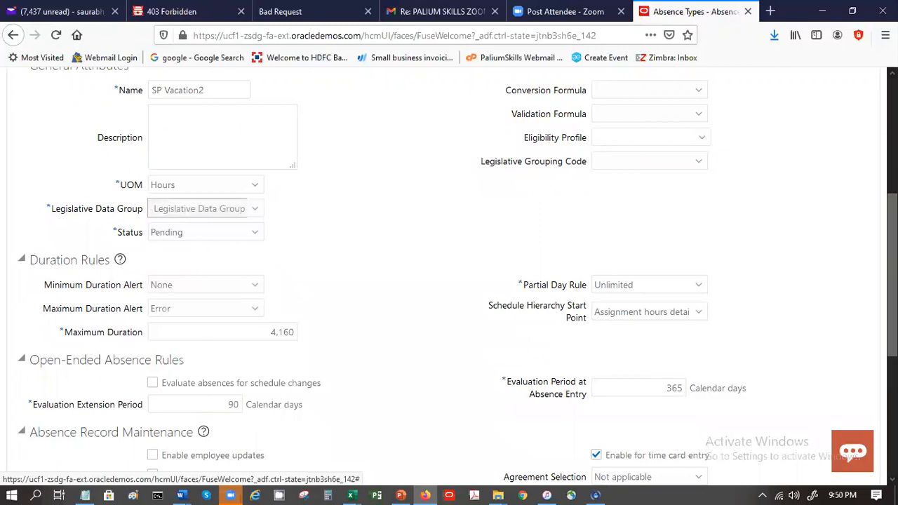
# - Try to open the Plans and Reasons and Display Features settings, and save the SP Vacation2 absence type
pyautogui.scroll(-6, 450, 274)
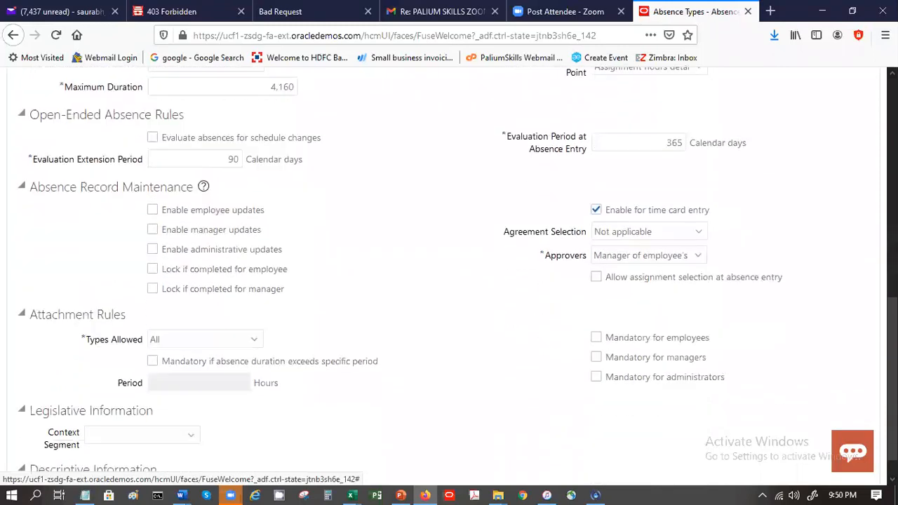
pyautogui.moveTo(893, 393); pyautogui.dragTo(893, 159)
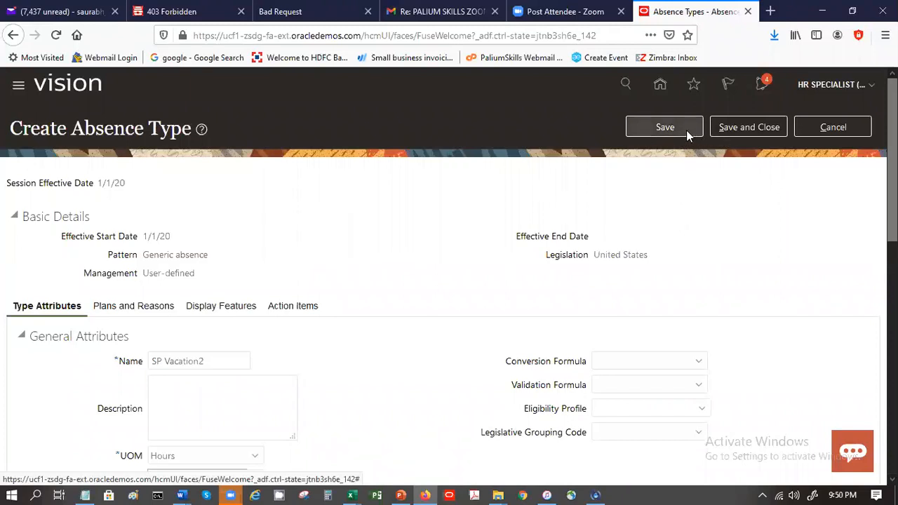
pyautogui.click(144, 305)
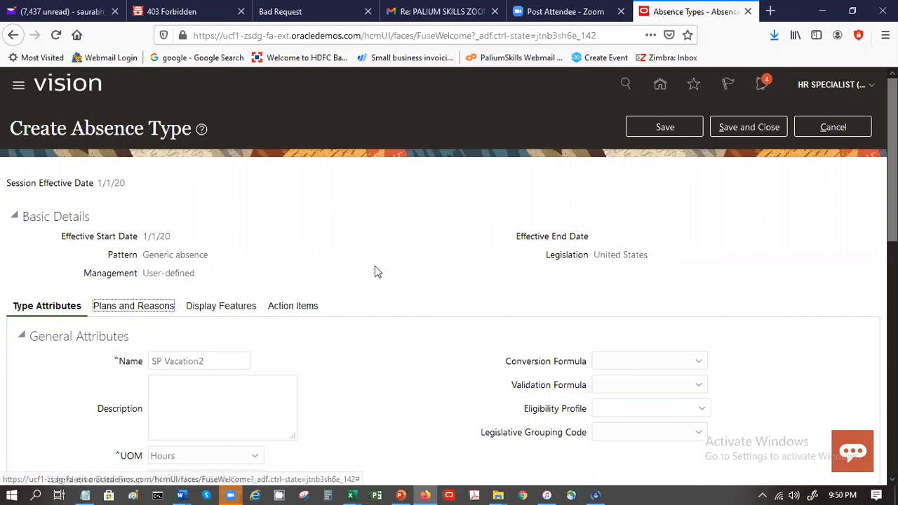
pyautogui.click(218, 309)
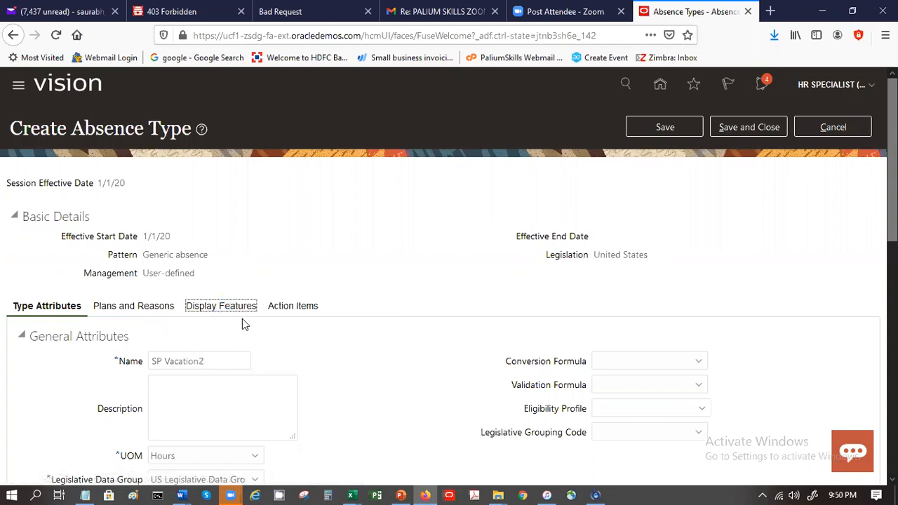
pyautogui.click(666, 133)
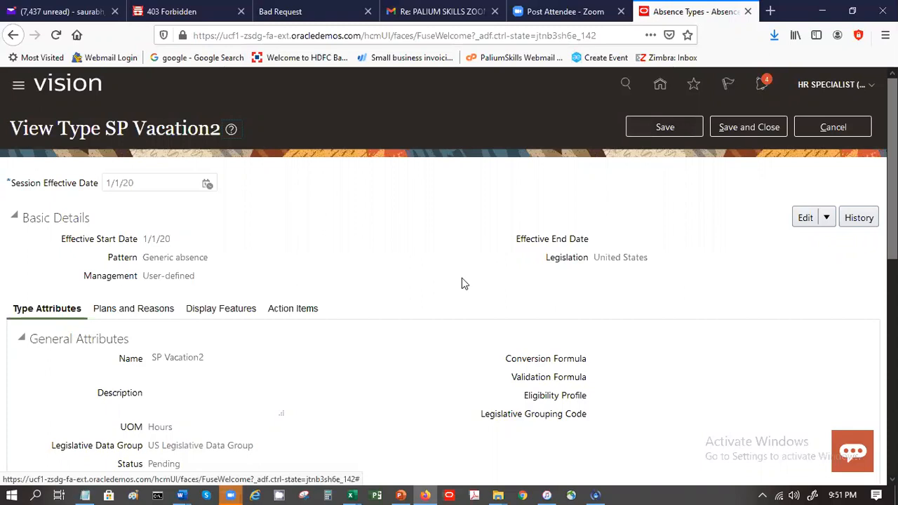
# - Discard the unsaved SP Vacation2 changes and start a new absence type effective 1/1/20 for the United States legislation with the Generic absence pattern
pyautogui.click(838, 132)
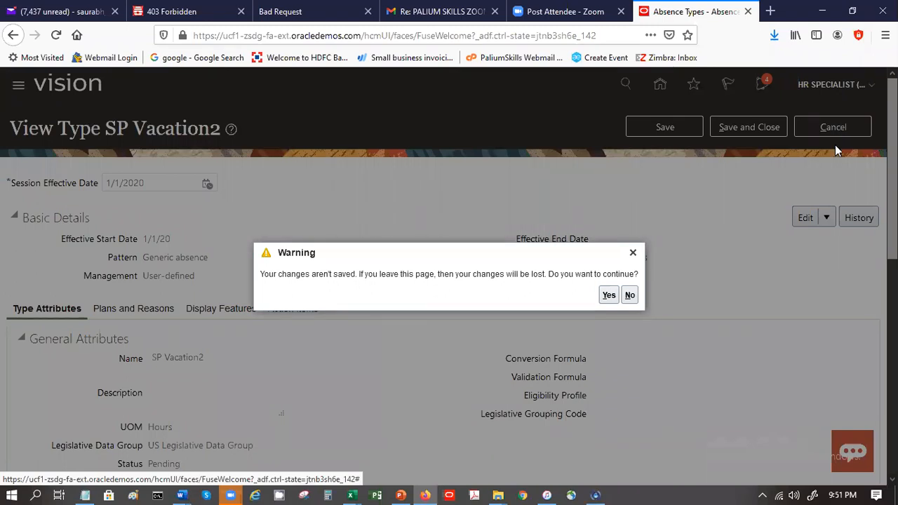
pyautogui.click(610, 296)
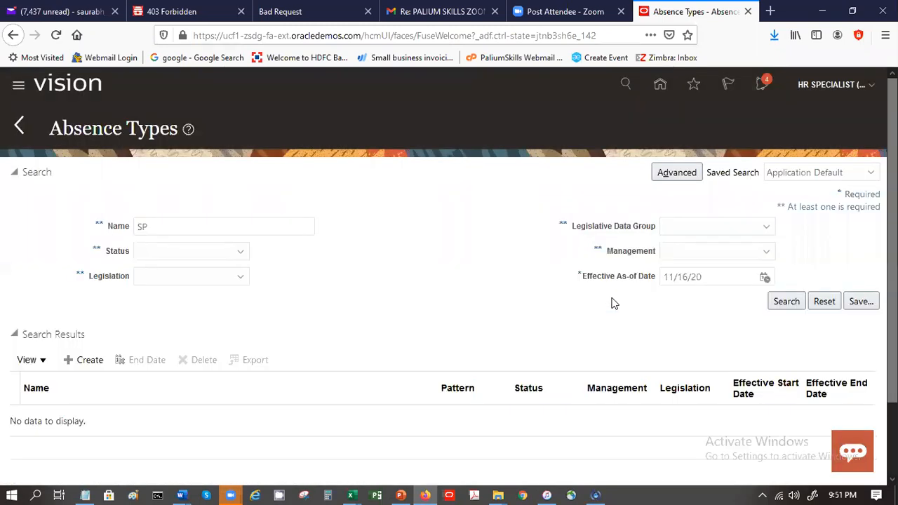
pyautogui.click(80, 368)
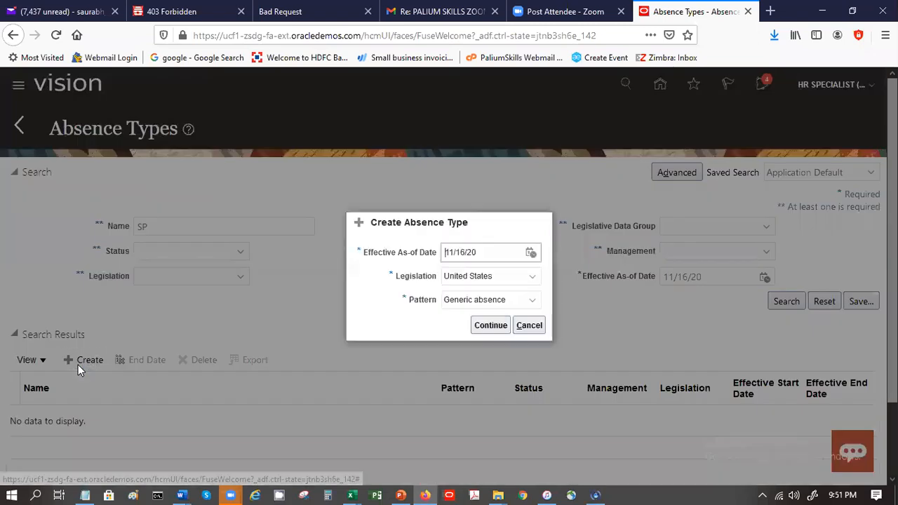
pyautogui.press('Delete')
pyautogui.press('Delete')
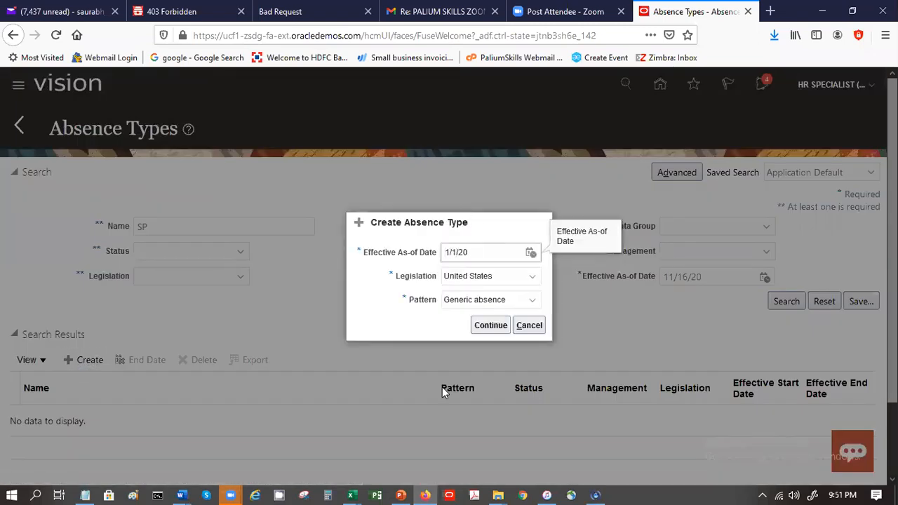
pyautogui.press('Tab')
pyautogui.press('Tab')
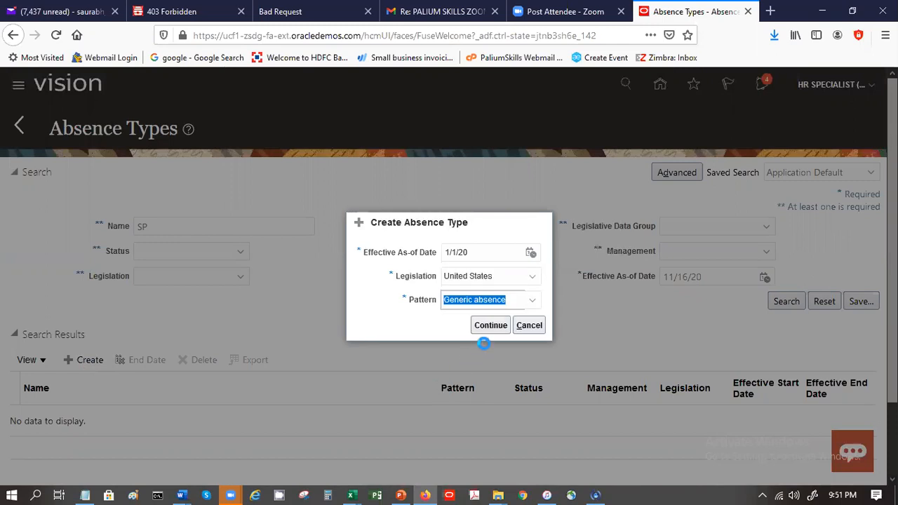
pyautogui.click(489, 329)
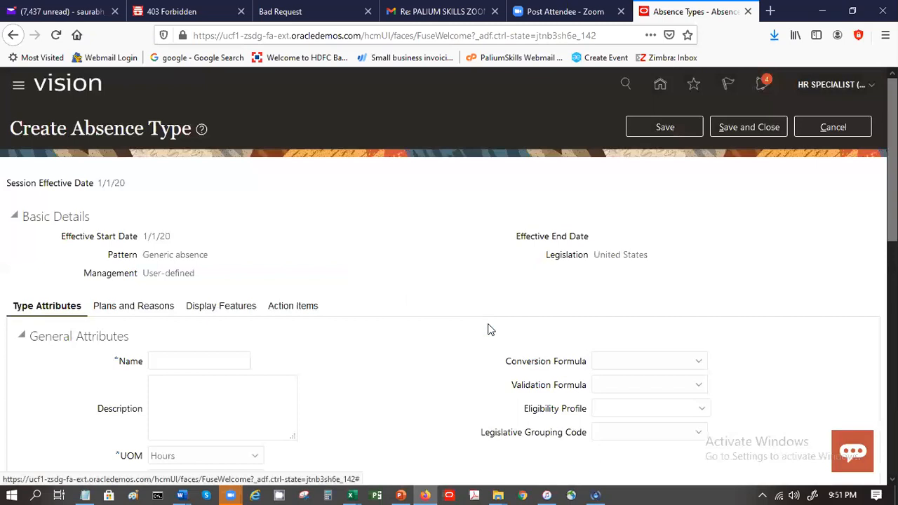
# - Name the absence type "SP Vacation", assign it to the US Legislative Data Group, and set its status to Active
pyautogui.scroll(-5, 766, 315)
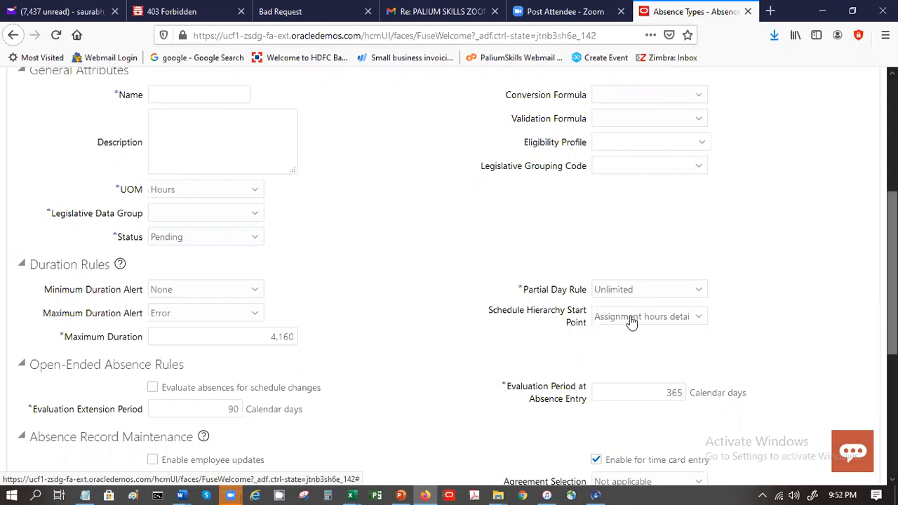
pyautogui.click(207, 90)
pyautogui.write('SP Vacation')
pyautogui.press('Tab')
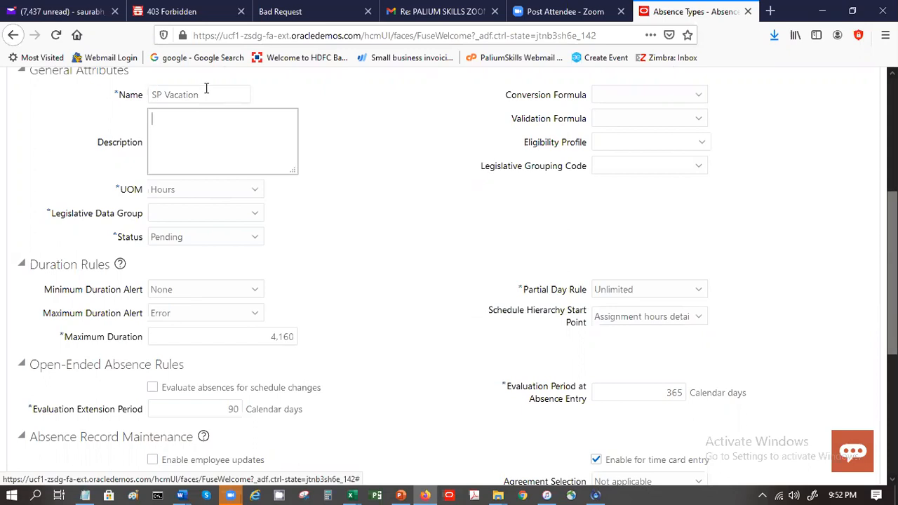
pyautogui.press('Tab')
pyautogui.press('Tab')
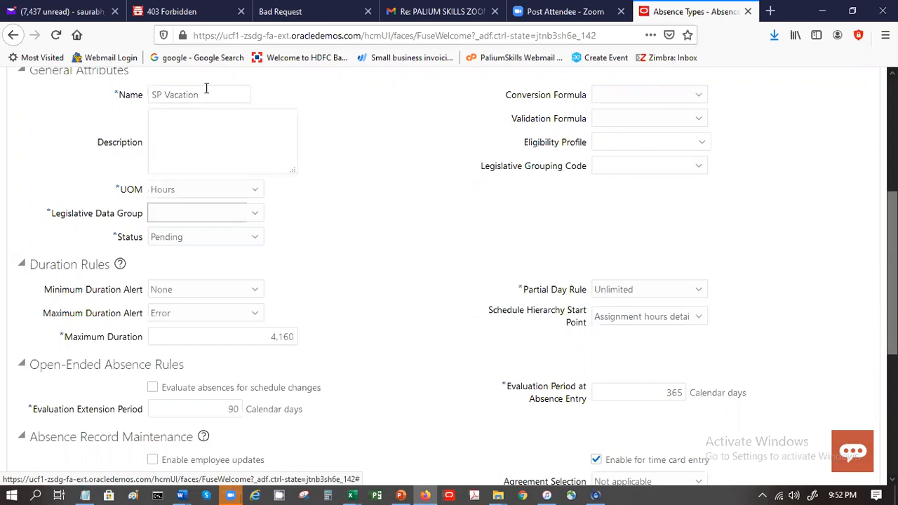
pyautogui.press('Down')
pyautogui.press('Tab')
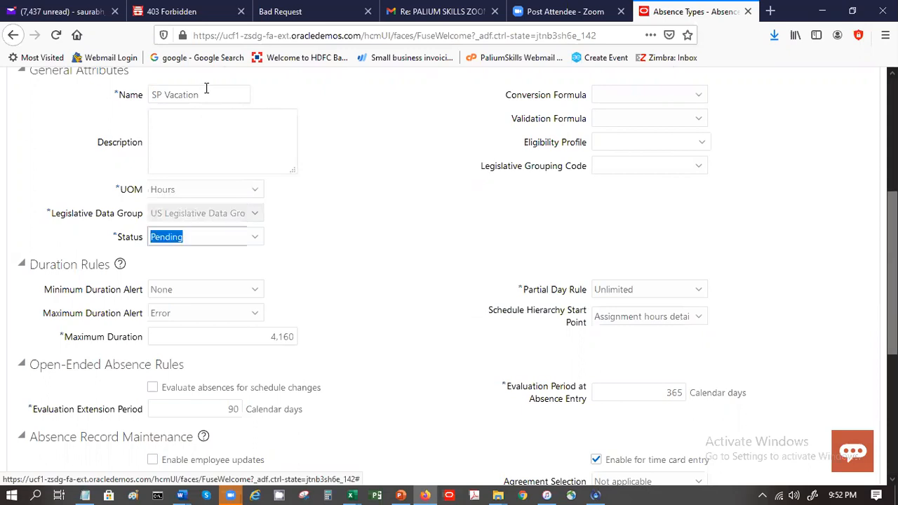
pyautogui.press('Down')
pyautogui.press('Tab')
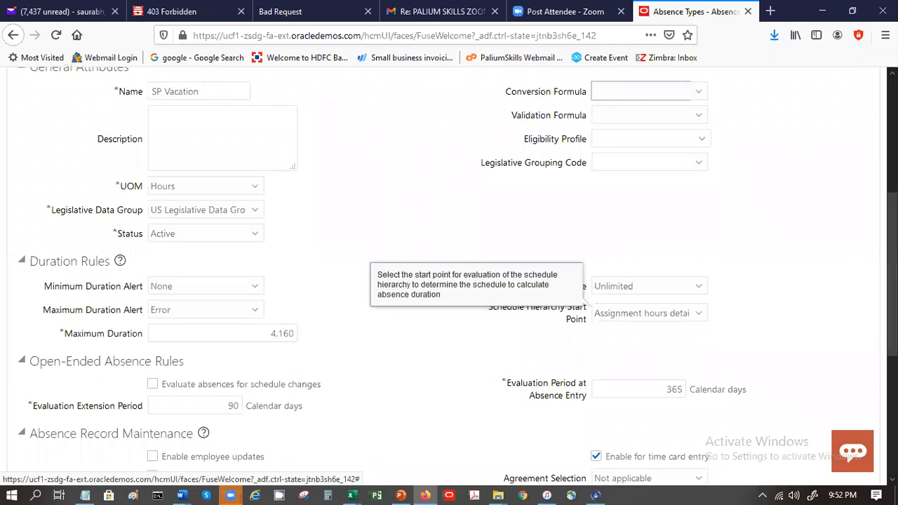
# - Enable employee, manager and administrative updates for absence records, and try to save the absence type
pyautogui.scroll(-3, 622, 254)
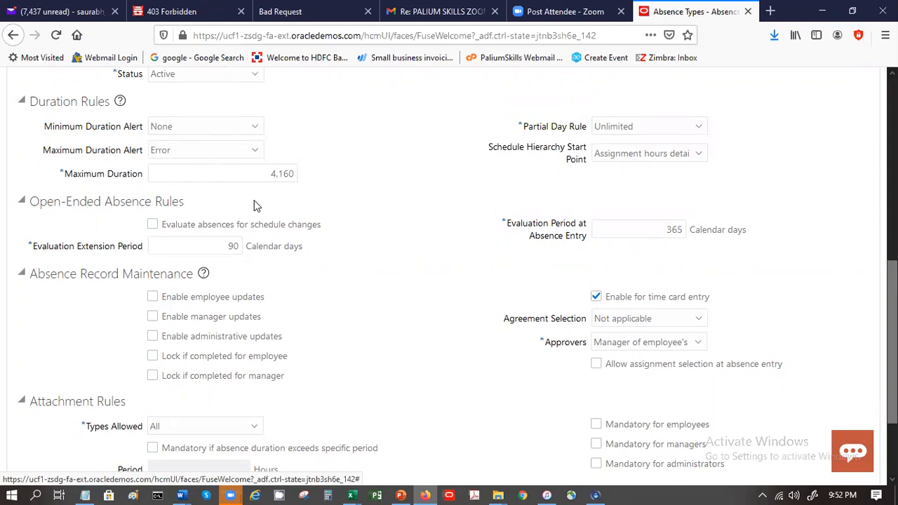
pyautogui.click(153, 297)
pyautogui.click(153, 317)
pyautogui.click(154, 337)
pyautogui.scroll(6, 772, 182)
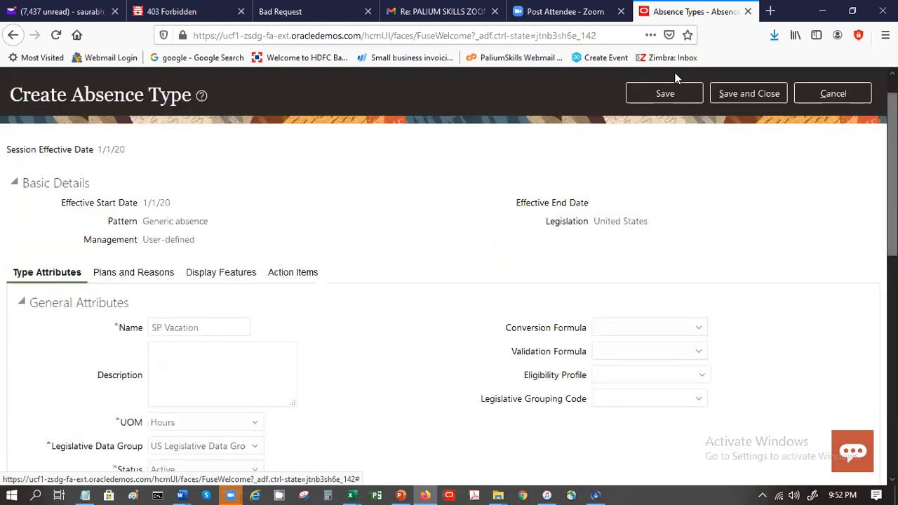
pyautogui.click(670, 96)
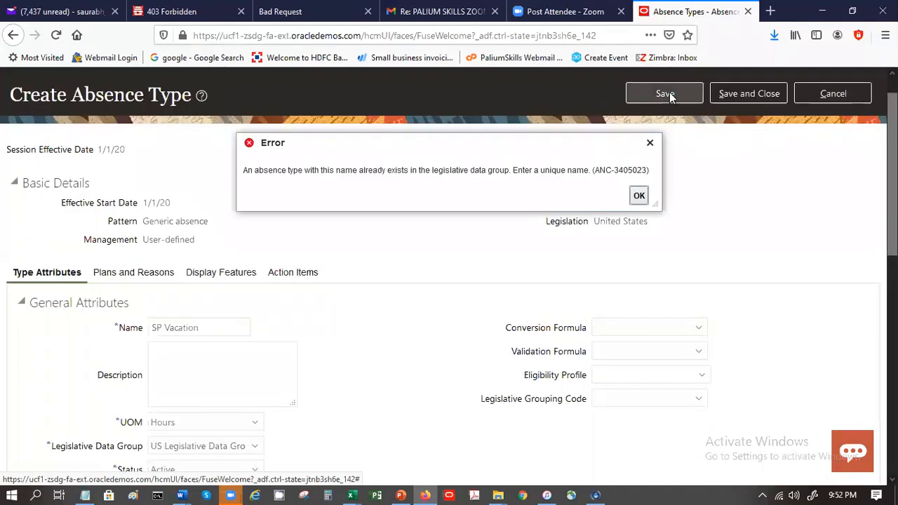
pyautogui.click(639, 197)
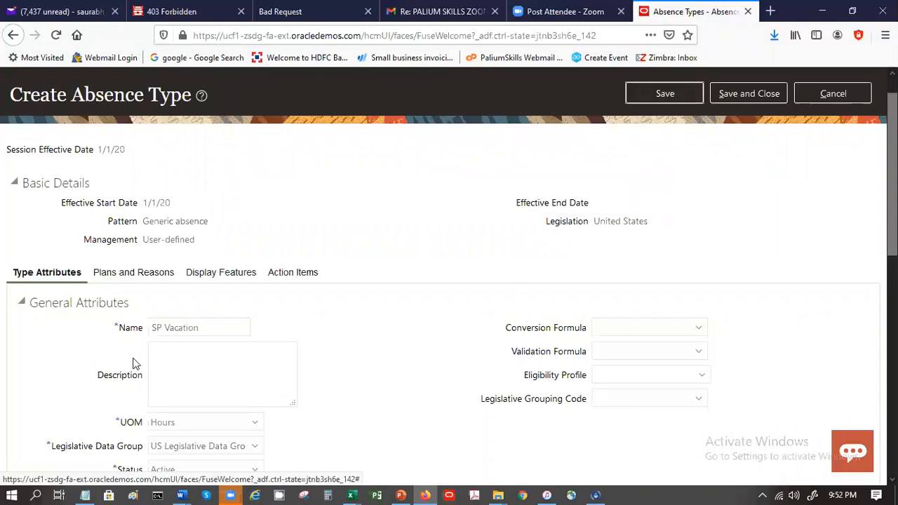
# - Rename the absence type to "SP Vacation Type" and save it
pyautogui.click(232, 327)
pyautogui.write('Plan')
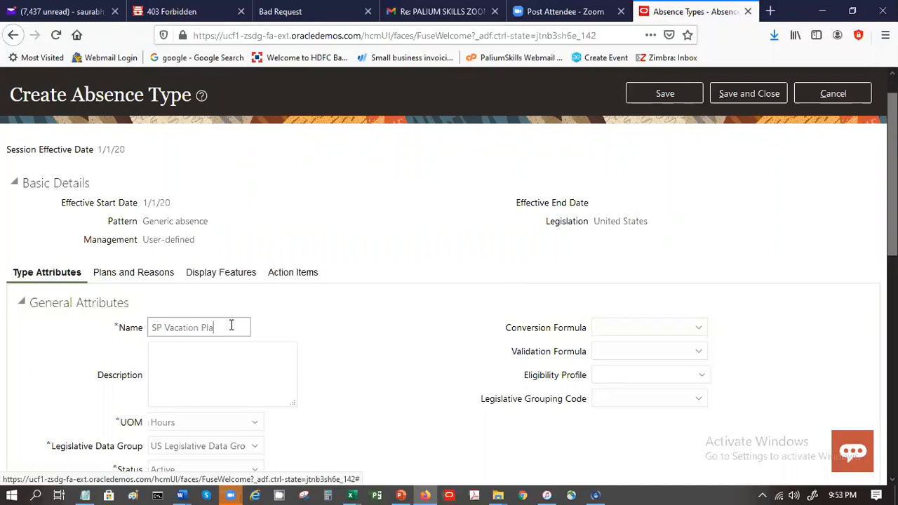
pyautogui.press('BackSpace')
pyautogui.press('BackSpace')
pyautogui.press('BackSpace')
pyautogui.write('Tu')
pyautogui.press('BackSpace')
pyautogui.write('ype')
pyautogui.click(687, 94)
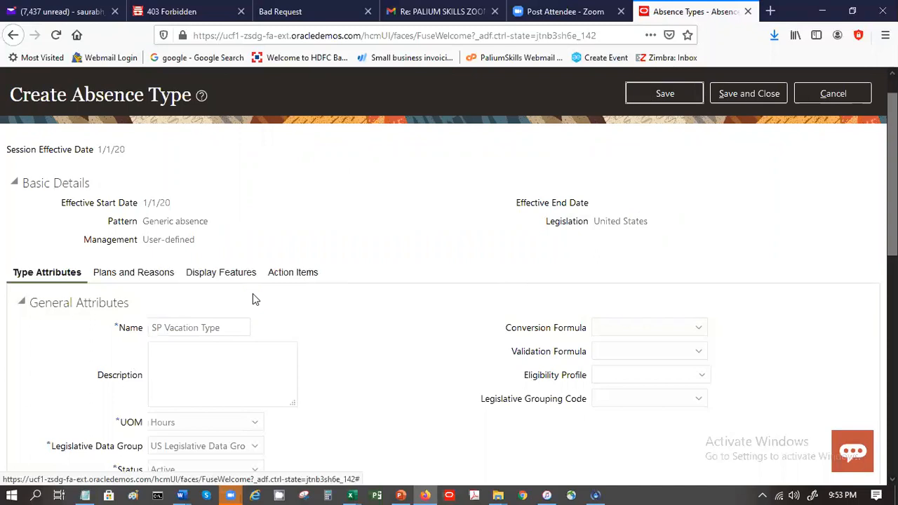
# - Try to open the Plans and Reasons, Display Features and Action Items settings, and reload the page with its data resent
pyautogui.click(140, 278)
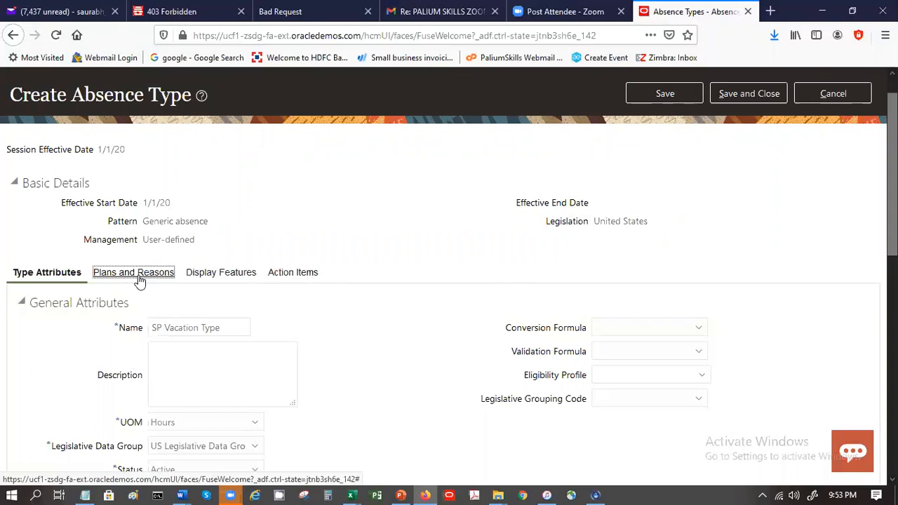
pyautogui.click(212, 277)
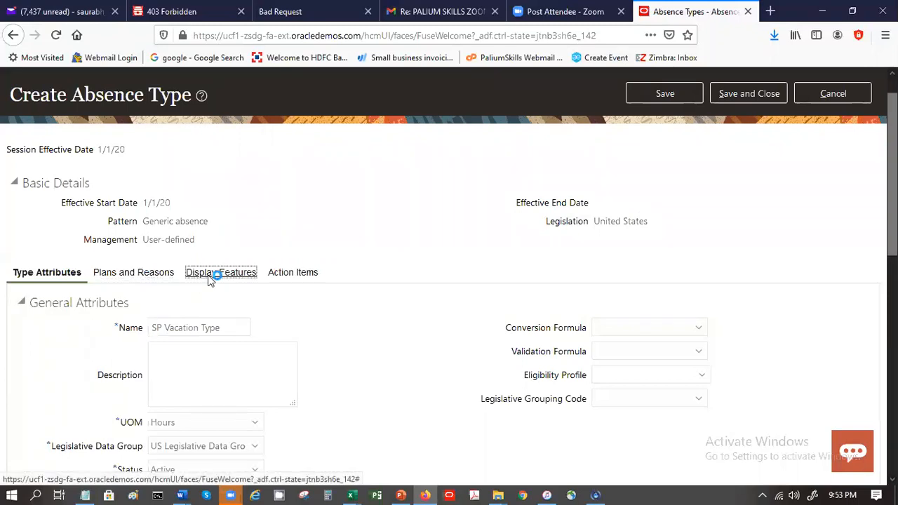
pyautogui.click(284, 277)
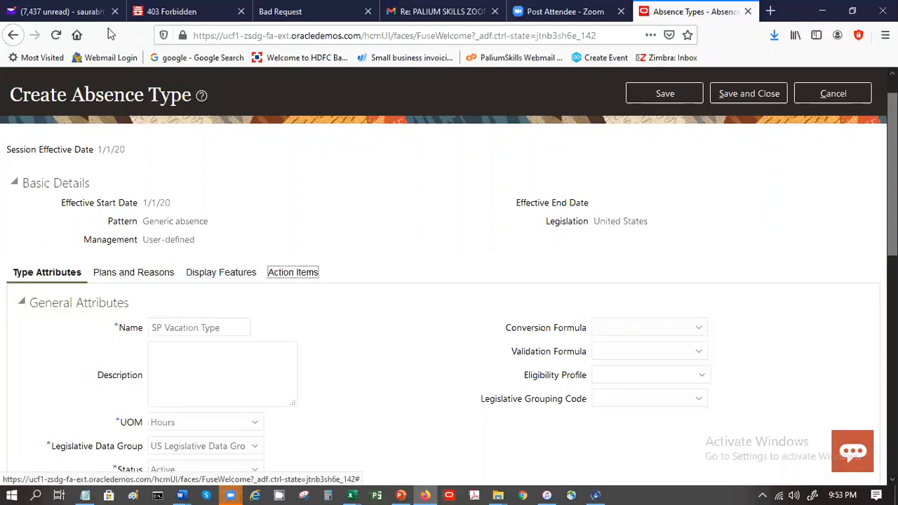
pyautogui.click(55, 36)
pyautogui.click(605, 254)
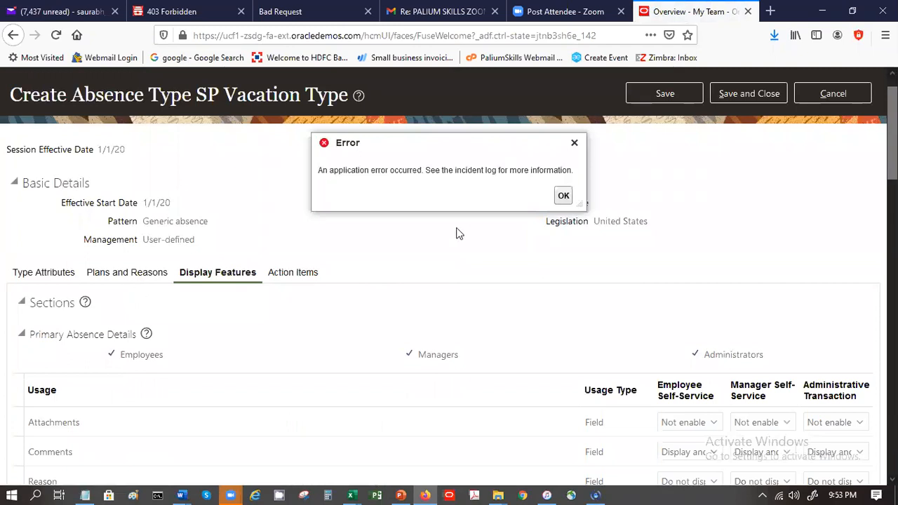
pyautogui.click(563, 197)
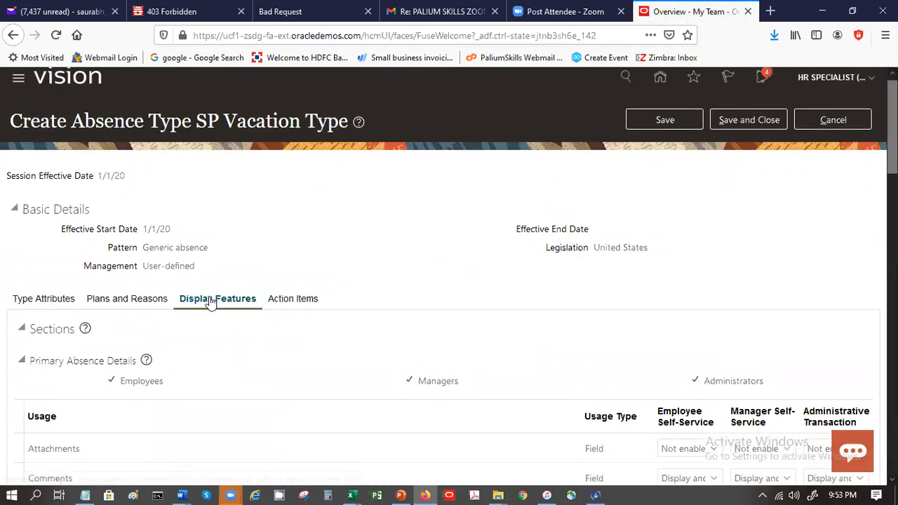
# - Try to open the Plans and Reasons and Display Features settings of SP Vacation Type
pyautogui.click(121, 300)
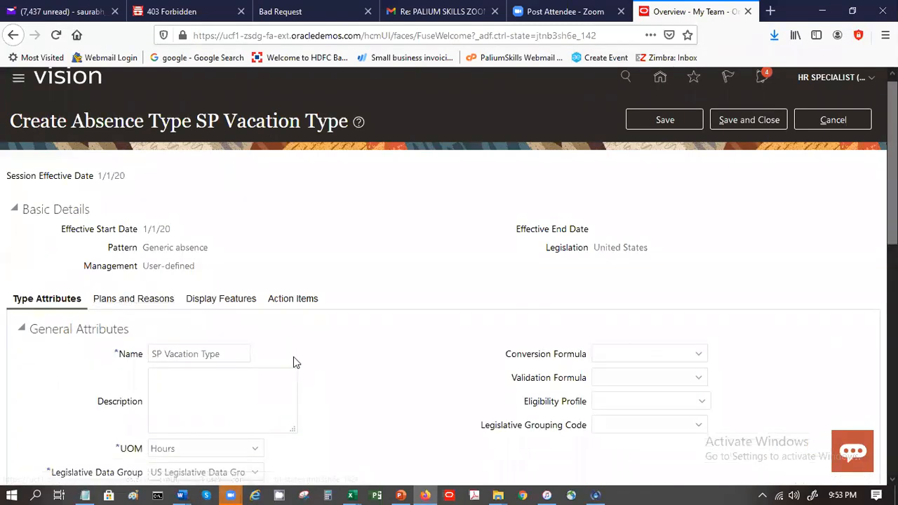
pyautogui.click(143, 300)
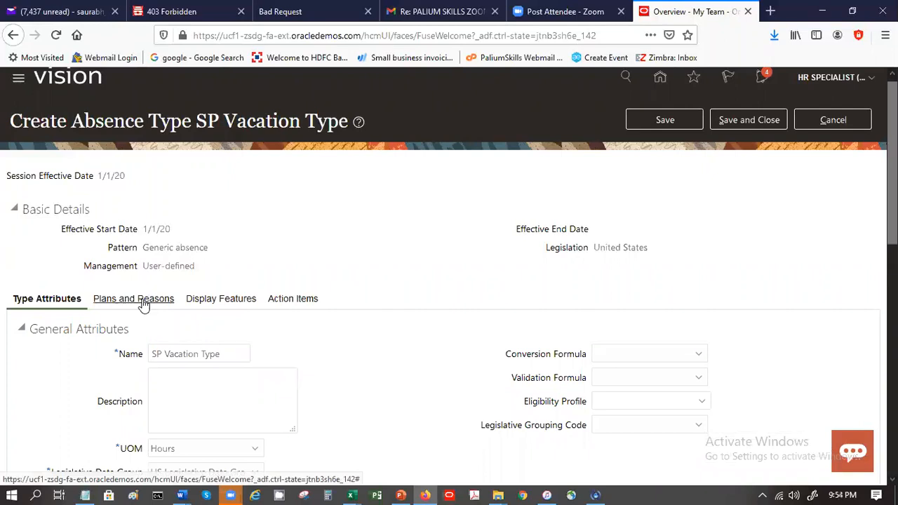
pyautogui.click(226, 303)
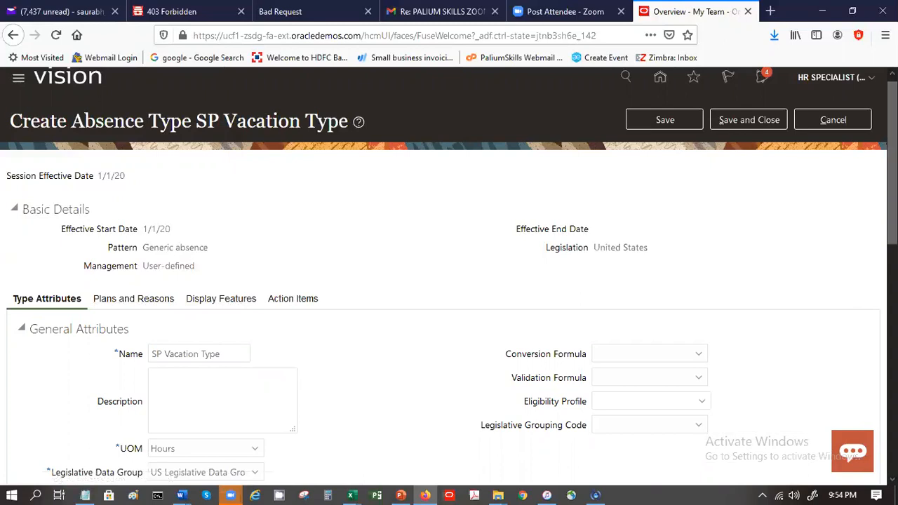
pyautogui.scroll(-2, 850, 296)
pyautogui.scroll(-1, 349, 245)
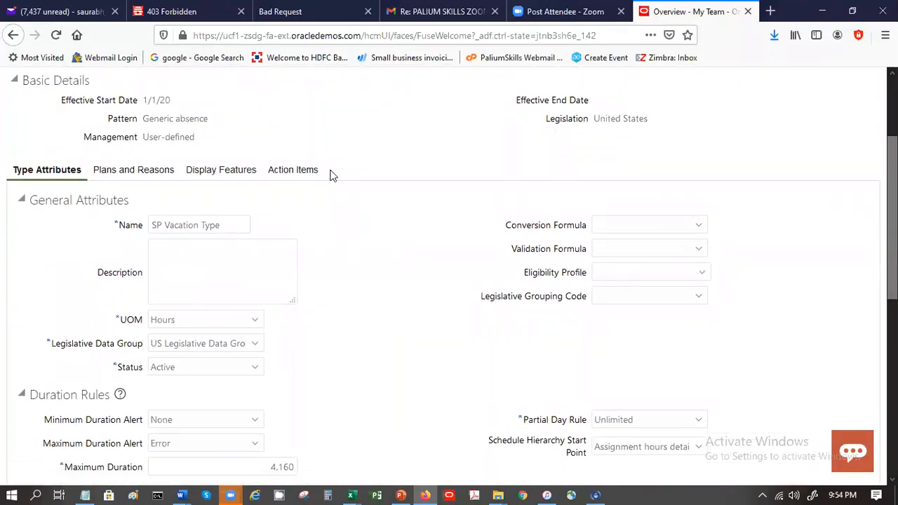
pyautogui.click(237, 174)
pyautogui.scroll(2, 294, 210)
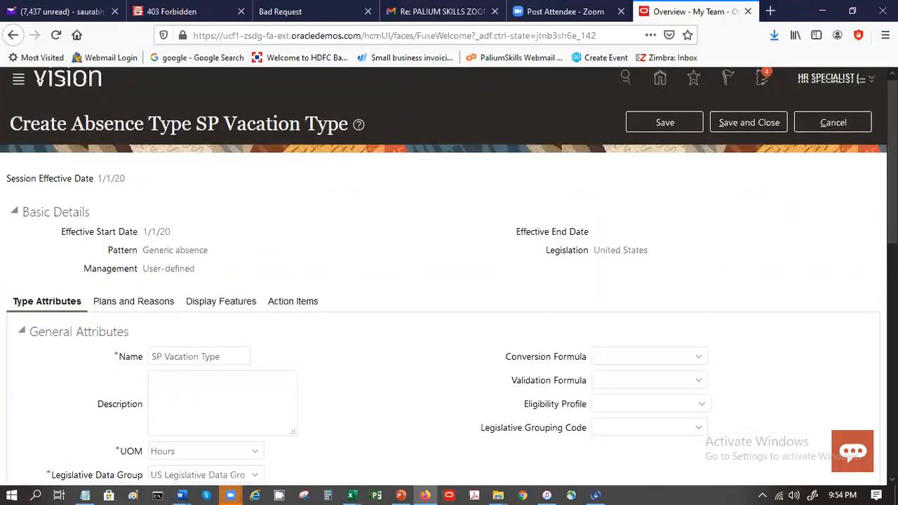
pyautogui.scroll(-2, 814, 221)
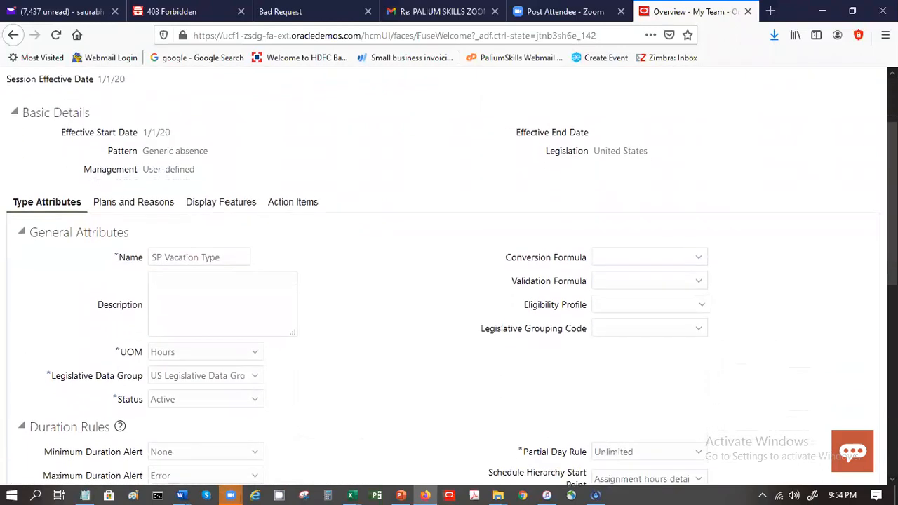
pyautogui.click(115, 203)
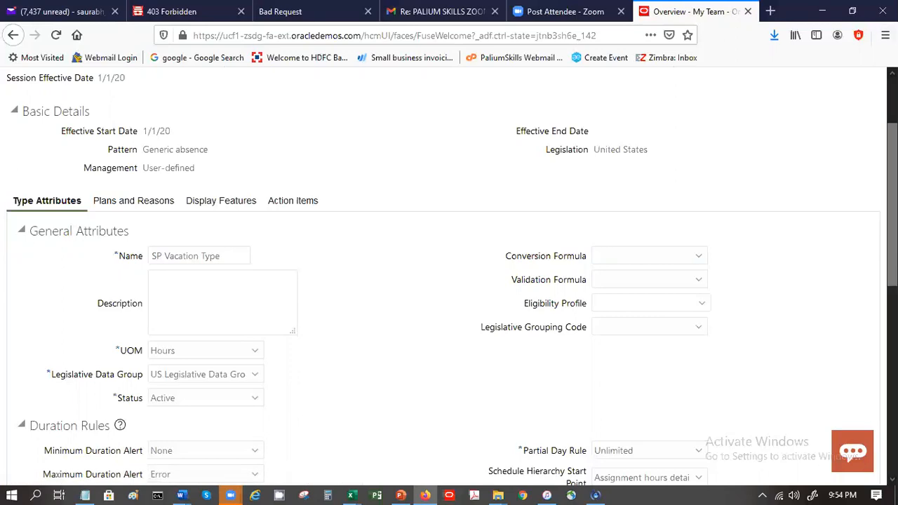
pyautogui.scroll(1, 444, 276)
pyautogui.scroll(1, 444, 277)
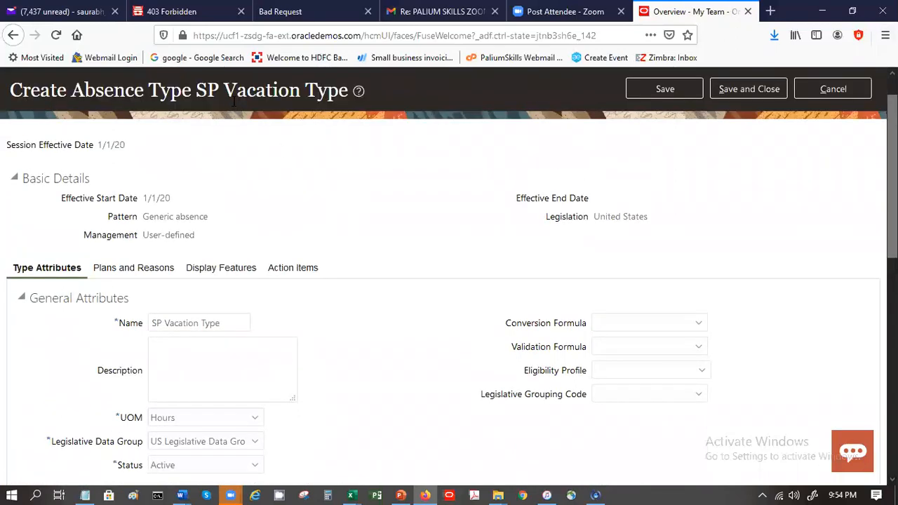
# - Reload the absence type page with its data resent, and retry opening the Plans and Reasons settings
pyautogui.click(54, 37)
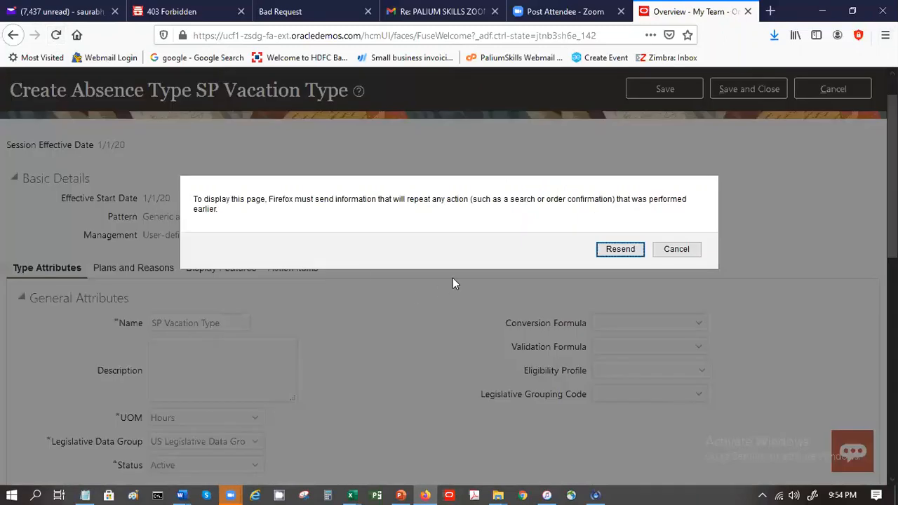
pyautogui.click(612, 248)
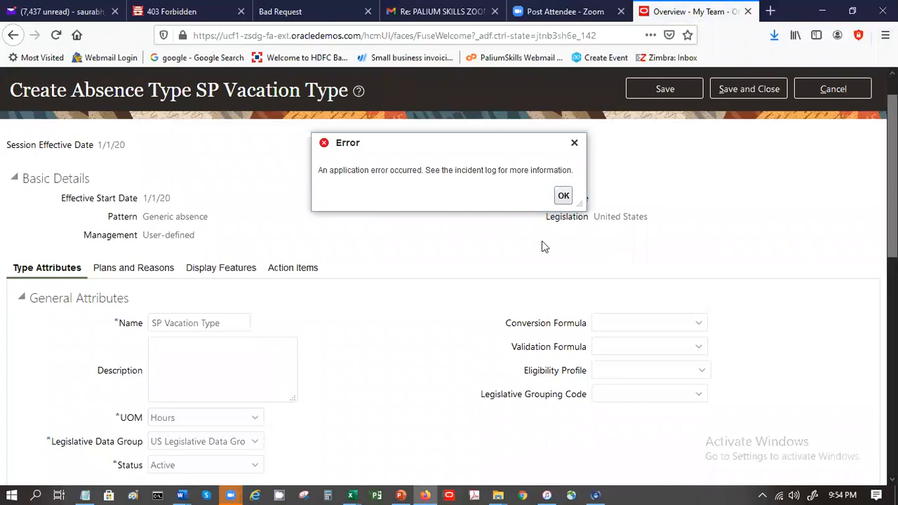
pyautogui.click(566, 194)
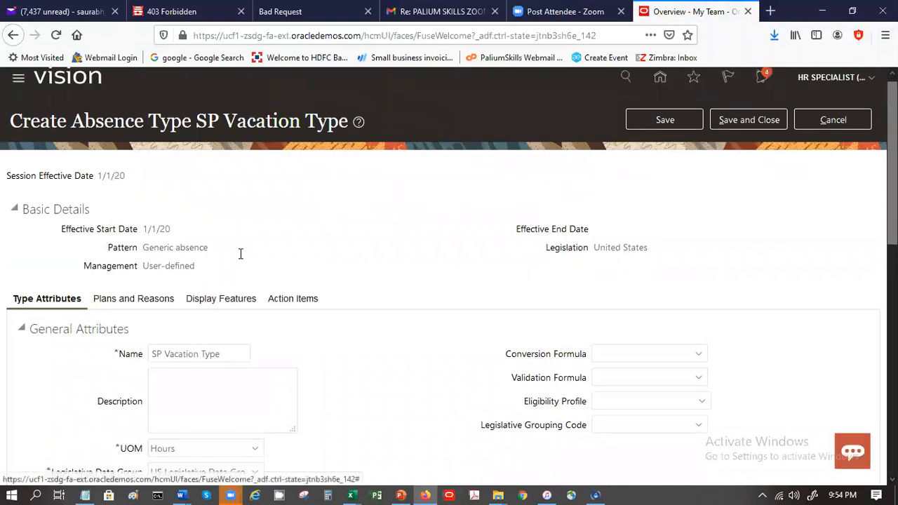
pyautogui.click(126, 305)
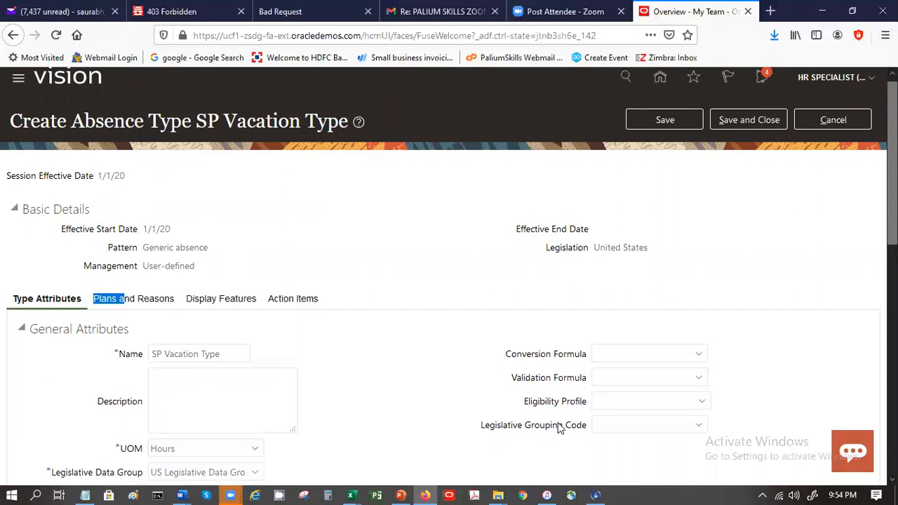
# - Discard the unsaved SP Vacation Type absence type and set the absence type search name to Vacation
pyautogui.click(836, 119)
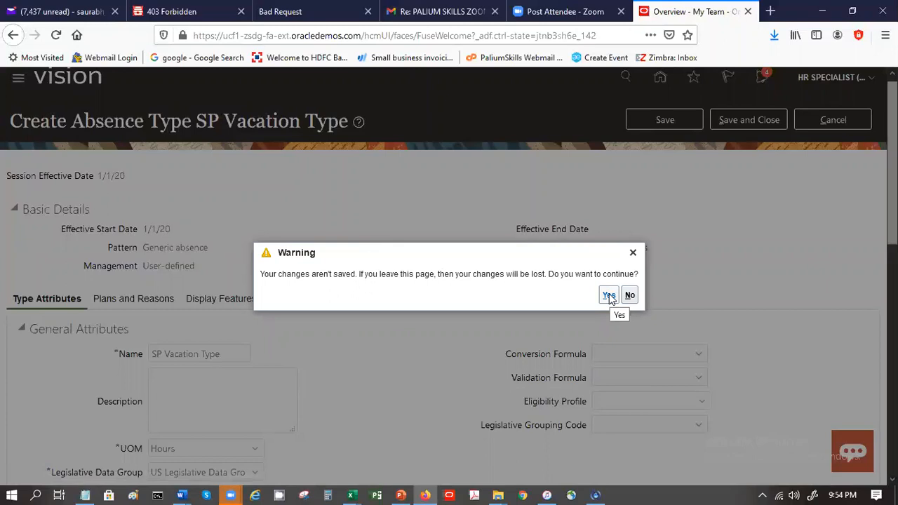
pyautogui.click(609, 295)
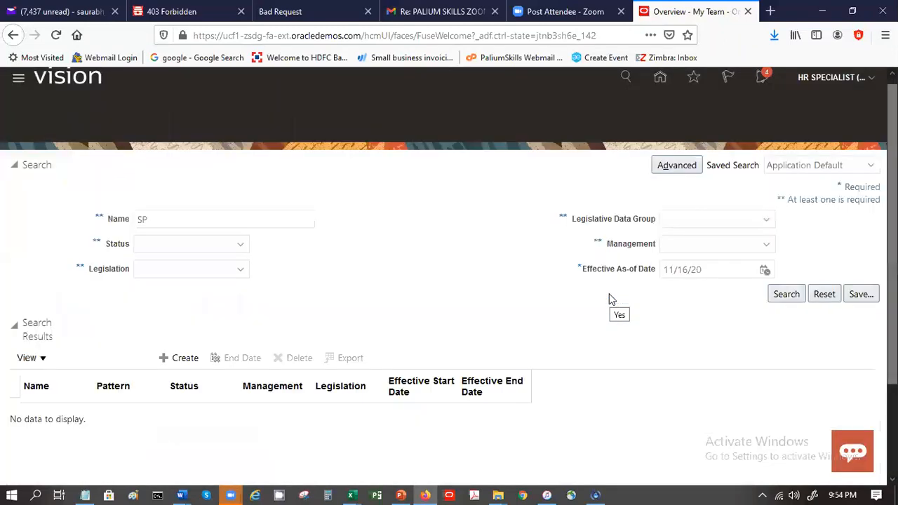
pyautogui.doubleClick(185, 219)
pyautogui.press('BackSpace')
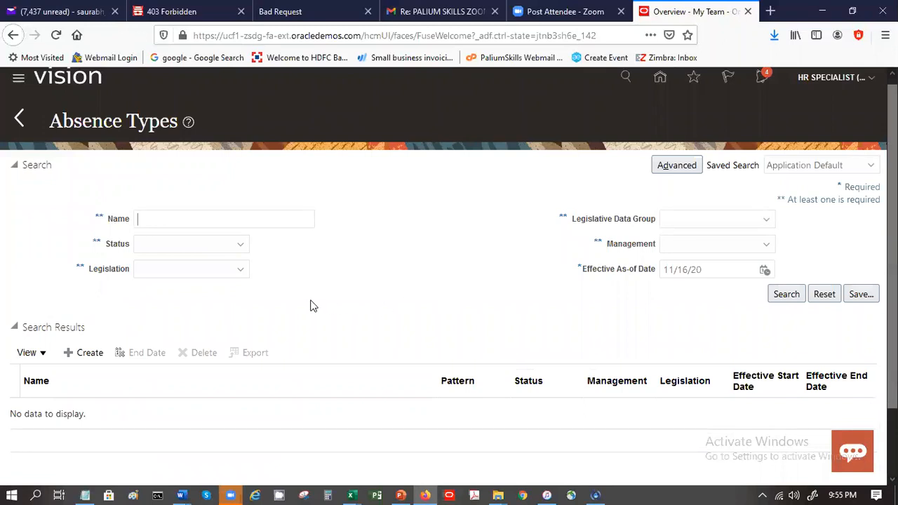
pyautogui.write('Vacation')
pyautogui.press('Tab')
pyautogui.press('Tab')
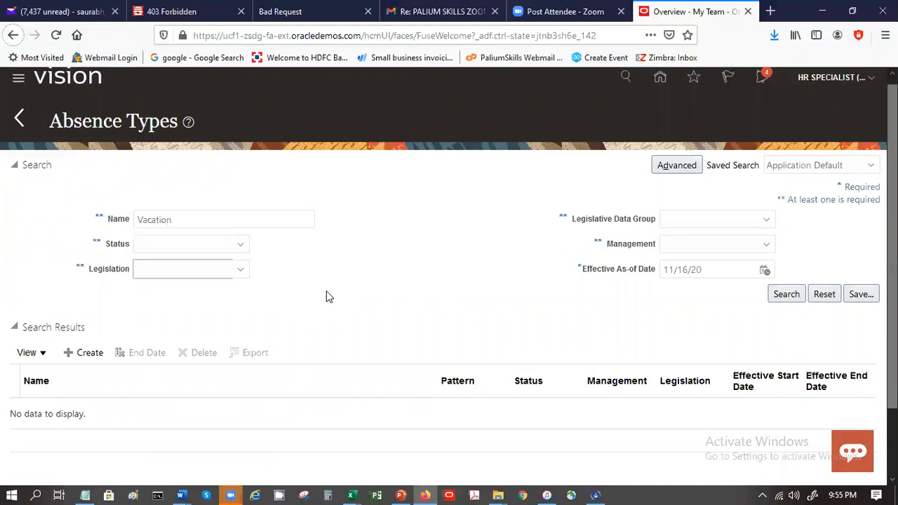
# - Set the search legislation to United States and search for matching absence types
pyautogui.press('u')
pyautogui.press('u')
pyautogui.press('u')
pyautogui.press('u')
pyautogui.press('u')
pyautogui.press('u')
pyautogui.press('u')
pyautogui.press('u')
pyautogui.press('u')
pyautogui.press('u')
pyautogui.press('u')
pyautogui.click(326, 296)
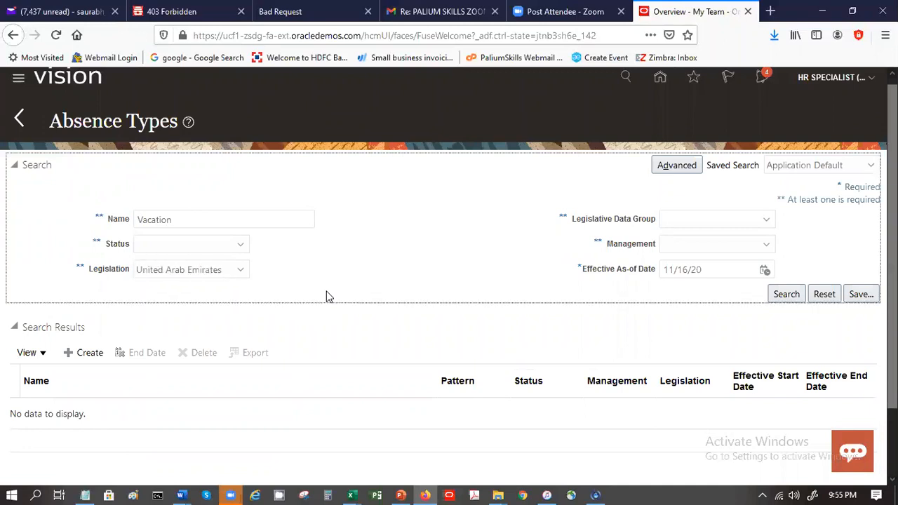
pyautogui.rightClick(327, 296)
pyautogui.click(193, 275)
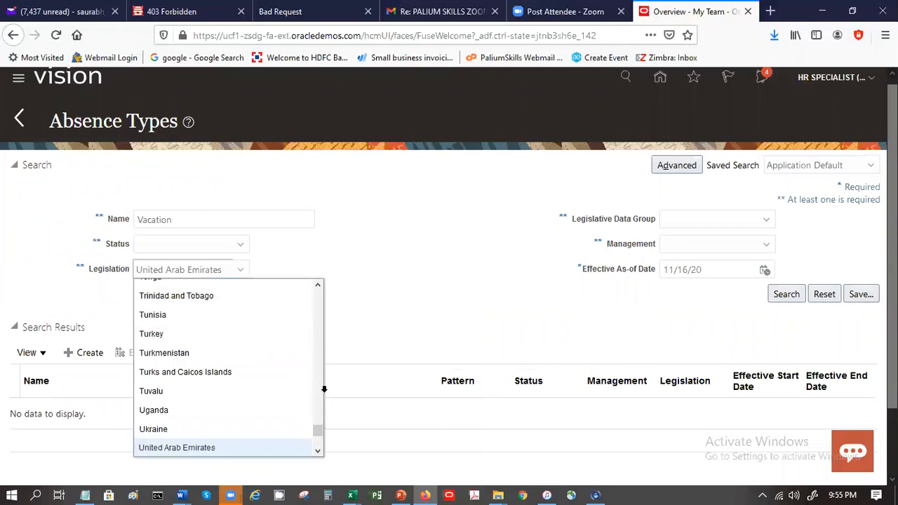
pyautogui.moveTo(318, 435); pyautogui.dragTo(325, 489)
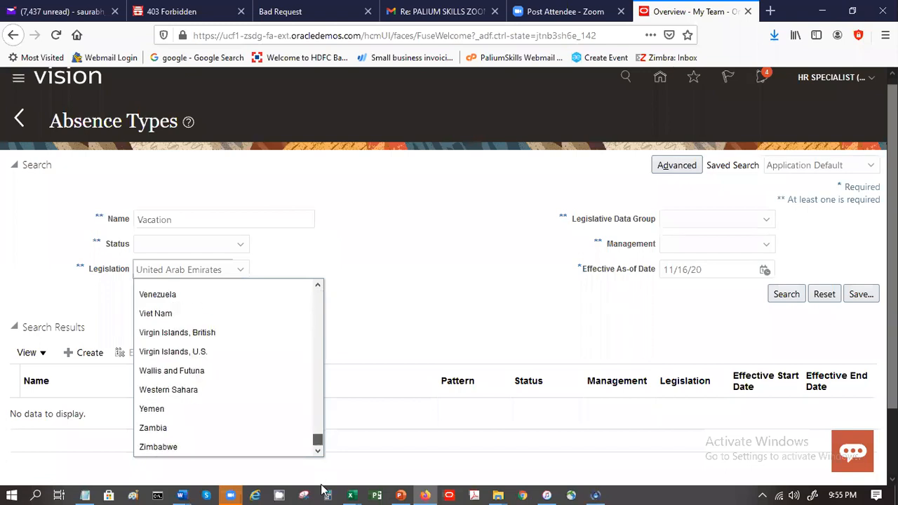
pyautogui.moveTo(326, 453)
pyautogui.mouseDown()
pyautogui.moveTo(321, 425)
pyautogui.moveTo(325, 441)
pyautogui.mouseUp()
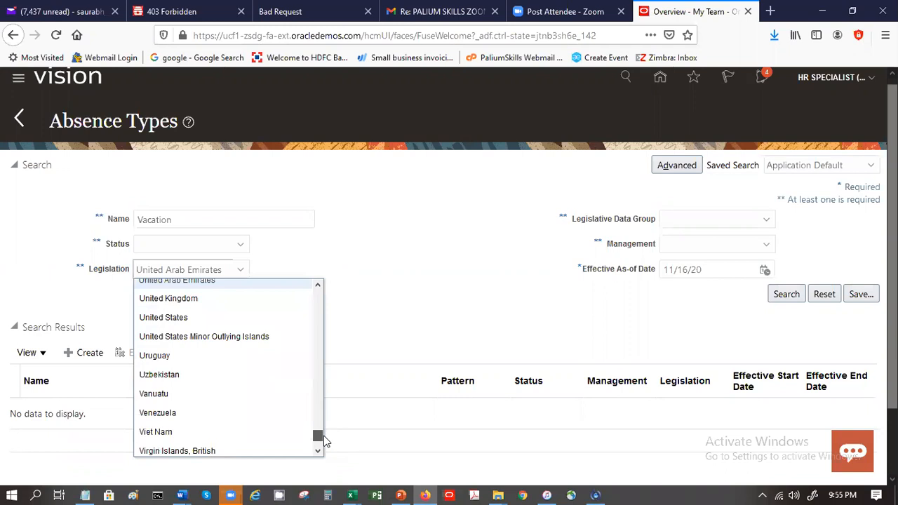
pyautogui.click(213, 322)
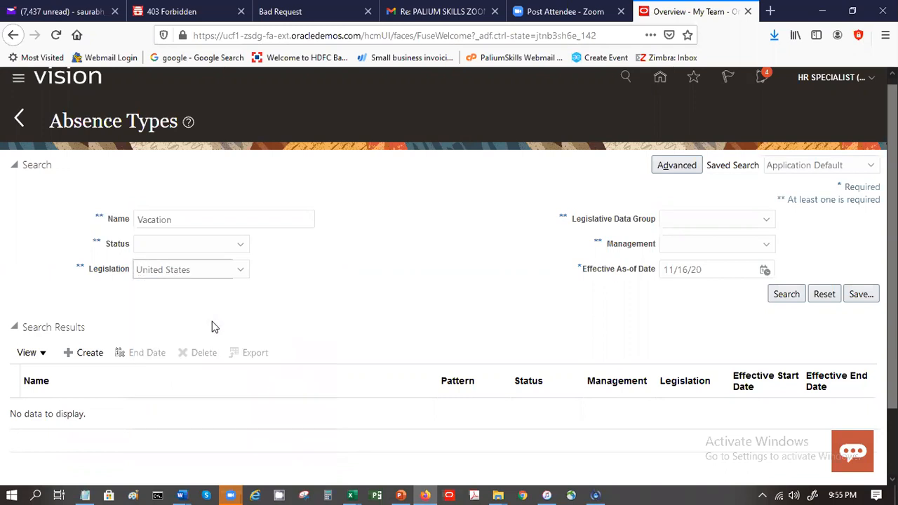
pyautogui.click(781, 297)
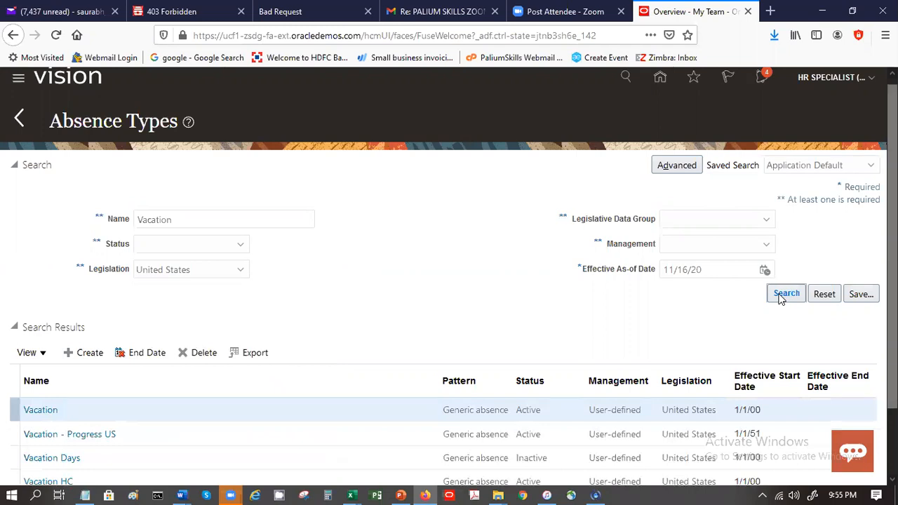
# - Open the existing Vacation absence type, switch it to Correct mode, and try to view its Plans and Reasons and Display Features settings
pyautogui.click(38, 412)
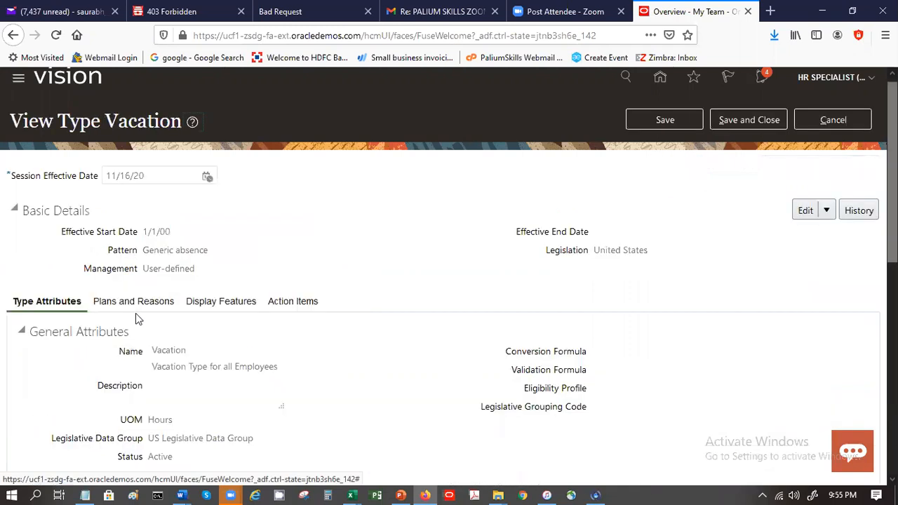
pyautogui.click(138, 304)
pyautogui.click(826, 210)
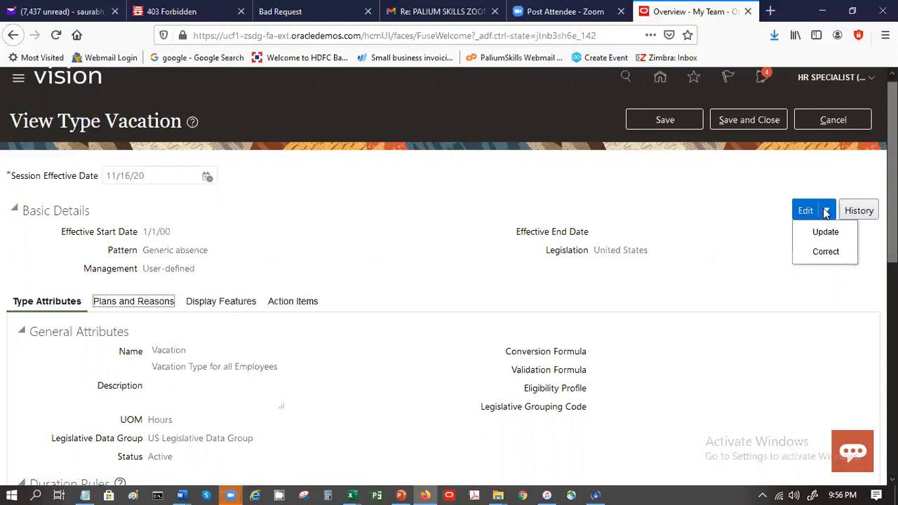
pyautogui.click(817, 252)
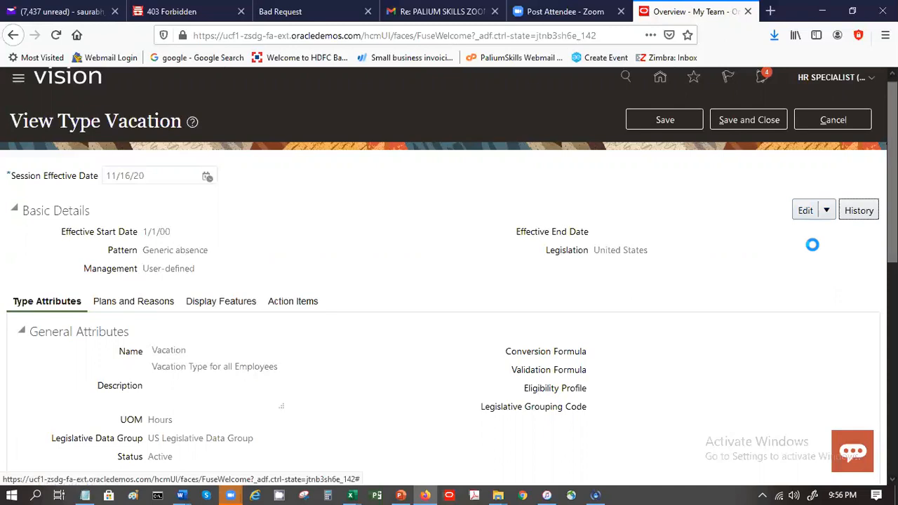
pyautogui.click(126, 304)
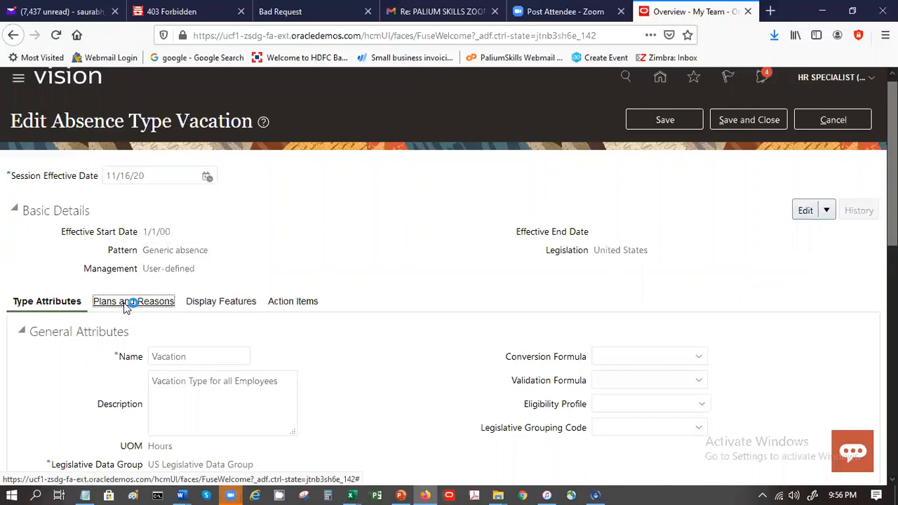
pyautogui.click(211, 303)
# - Sign out of the application and confirm the single sign-off
pyautogui.click(834, 81)
pyautogui.click(833, 80)
pyautogui.click(840, 107)
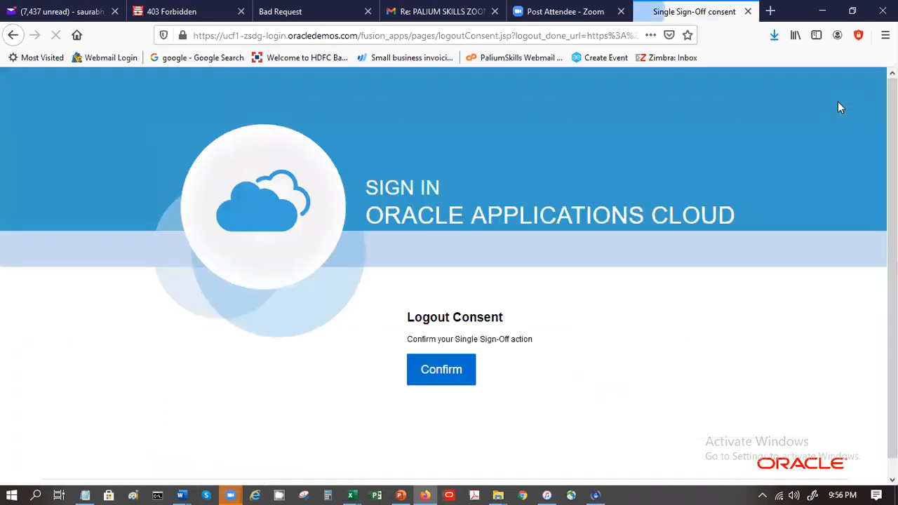
pyautogui.click(447, 372)
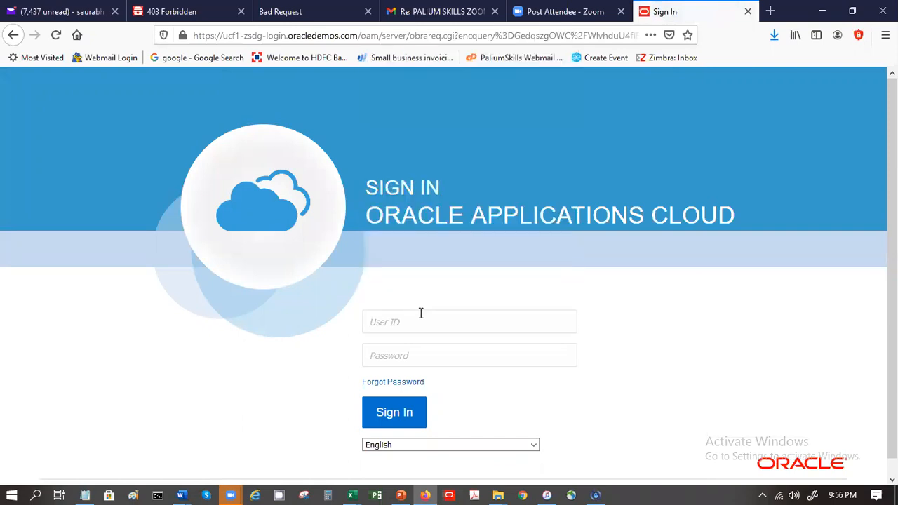
# - Sign back in with the HR specialist's saved user ID and password
pyautogui.click(422, 313)
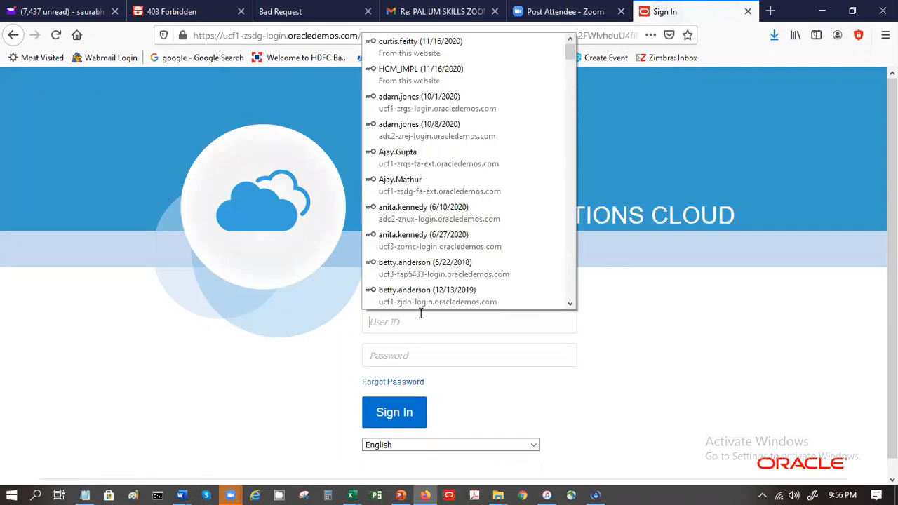
pyautogui.click(450, 42)
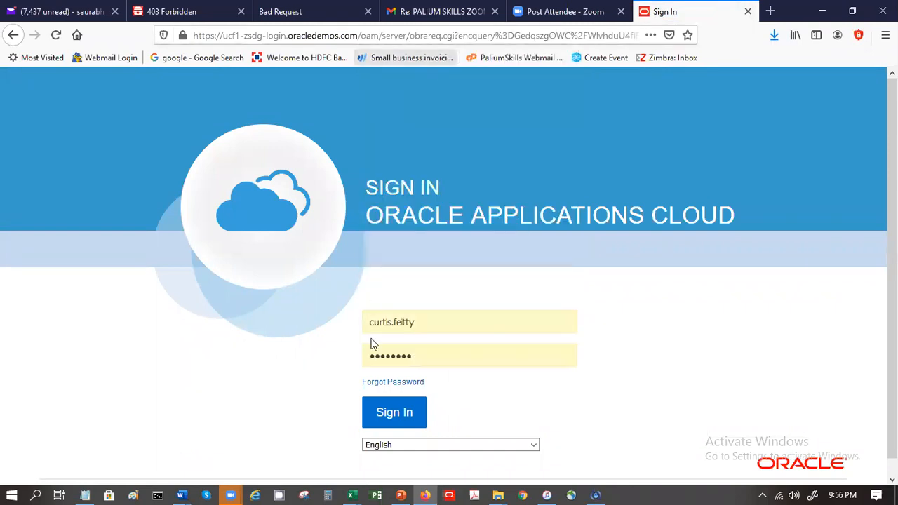
pyautogui.click(381, 416)
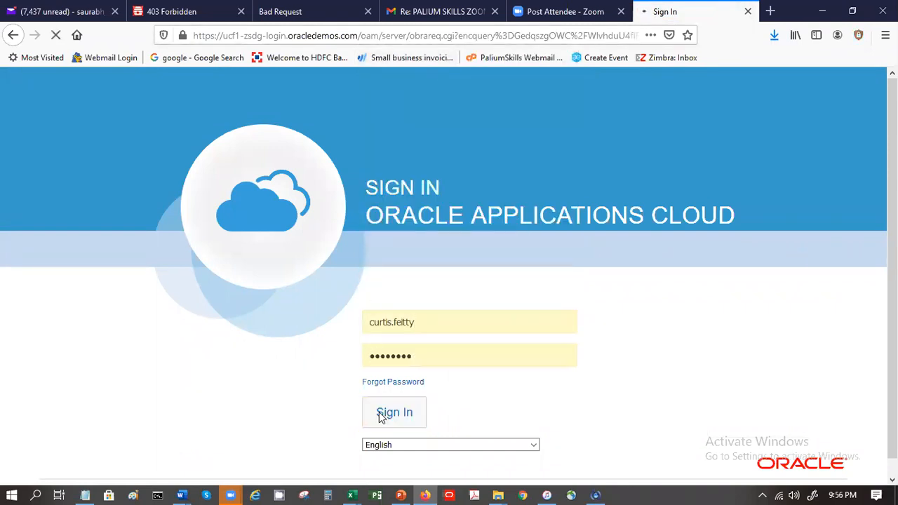
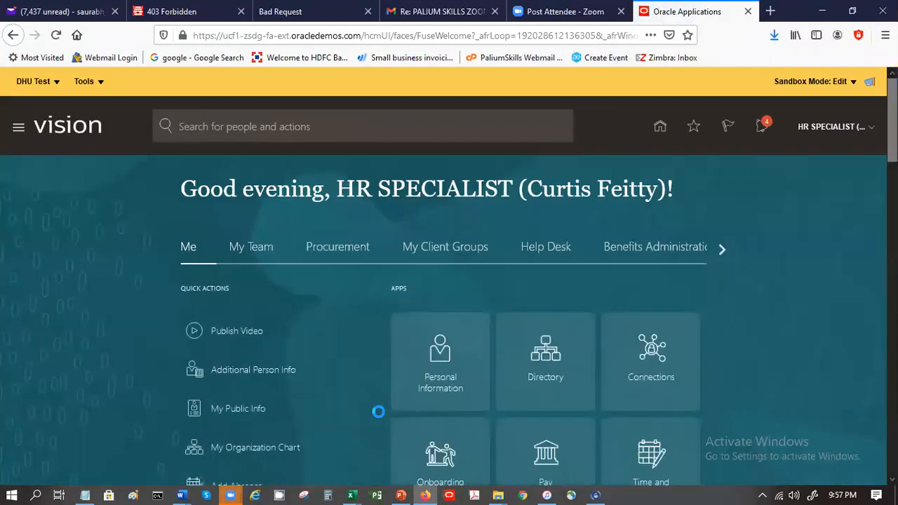
# - Open the Absence Types task in Absence Administration under My Client Groups
pyautogui.click(441, 257)
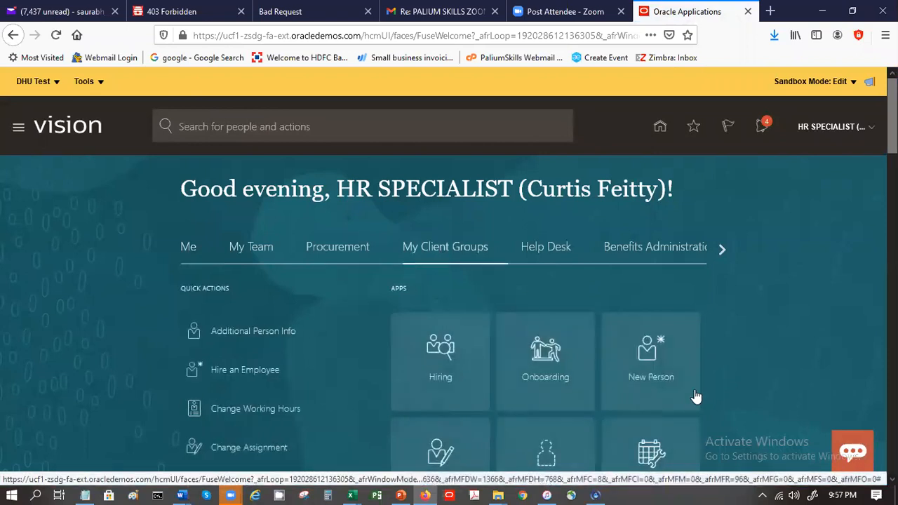
pyautogui.click(555, 469)
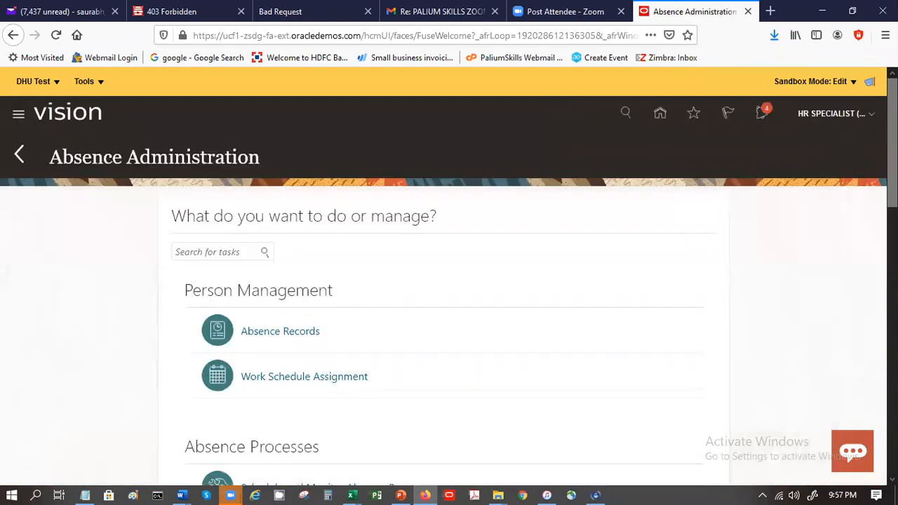
pyautogui.scroll(-3, 450, 281)
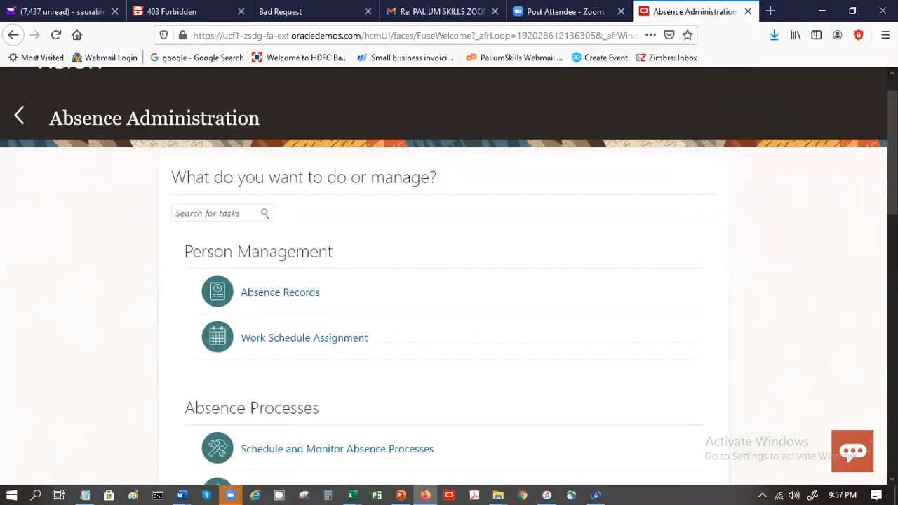
pyautogui.scroll(-5, 868, 307)
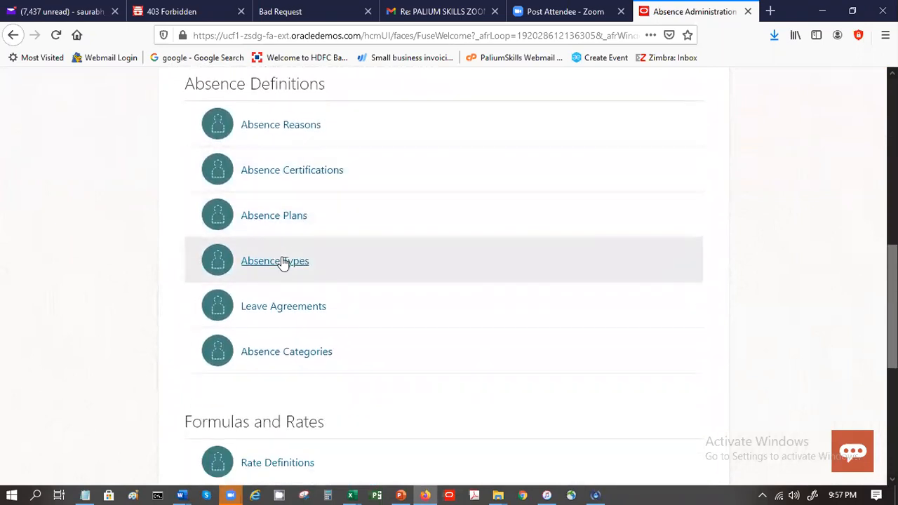
pyautogui.click(280, 260)
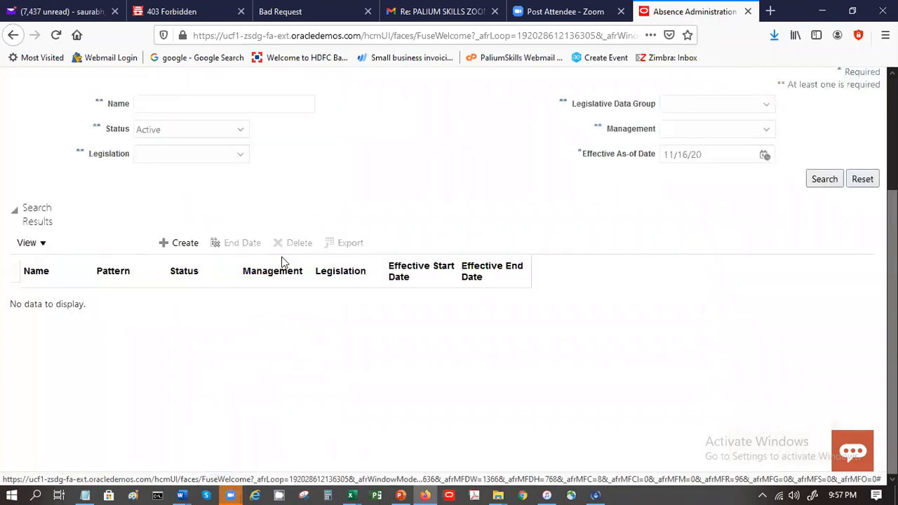
# - Start a new absence type effective 1/1/20 with United States legislation and the Generic absence pattern
pyautogui.click(87, 319)
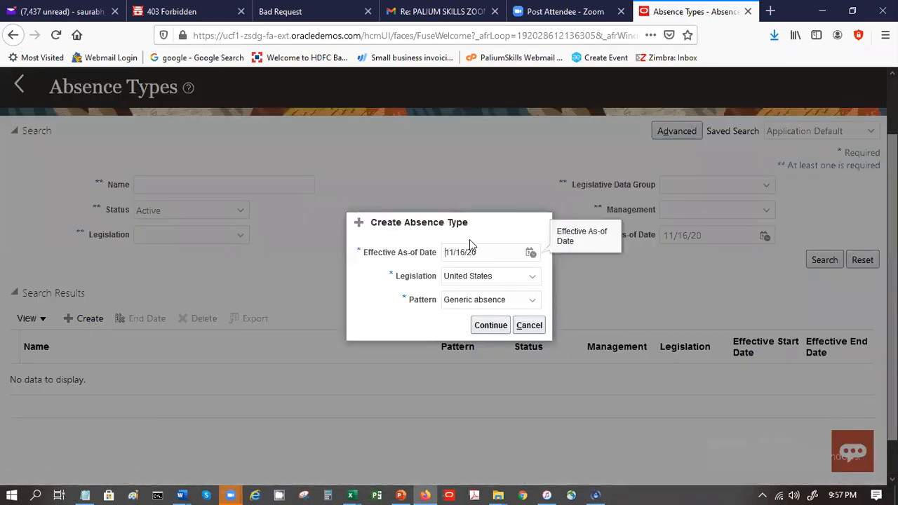
pyautogui.click(455, 252)
pyautogui.press('BackSpace')
pyautogui.press('Delete')
pyautogui.press('Delete')
pyautogui.press('Delete')
pyautogui.press('Tab')
pyautogui.press('Tab')
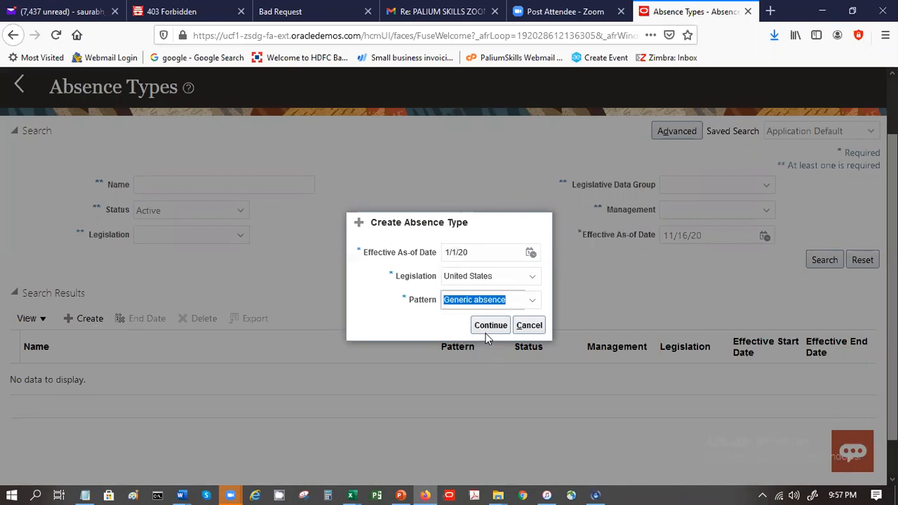
pyautogui.click(489, 326)
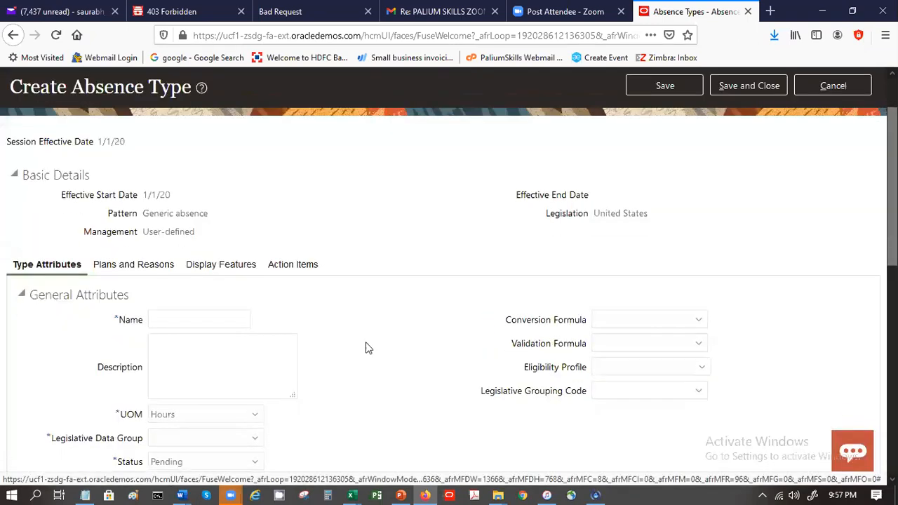
# - Name the absence type "SP-Vacation Type", assign US Legislative Data Group, and set its status to Active
pyautogui.click(167, 321)
pyautogui.write('SP-Vacation Type')
pyautogui.press('Tab')
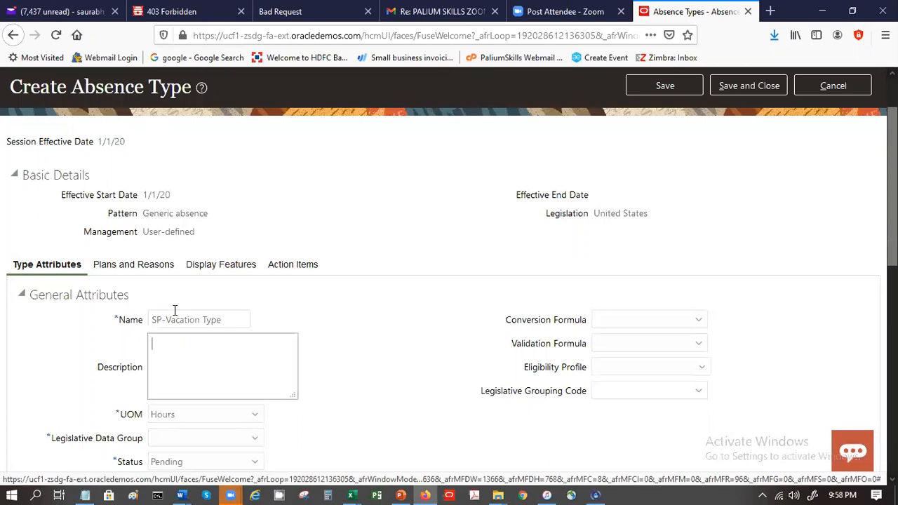
pyautogui.scroll(-3, 702, 336)
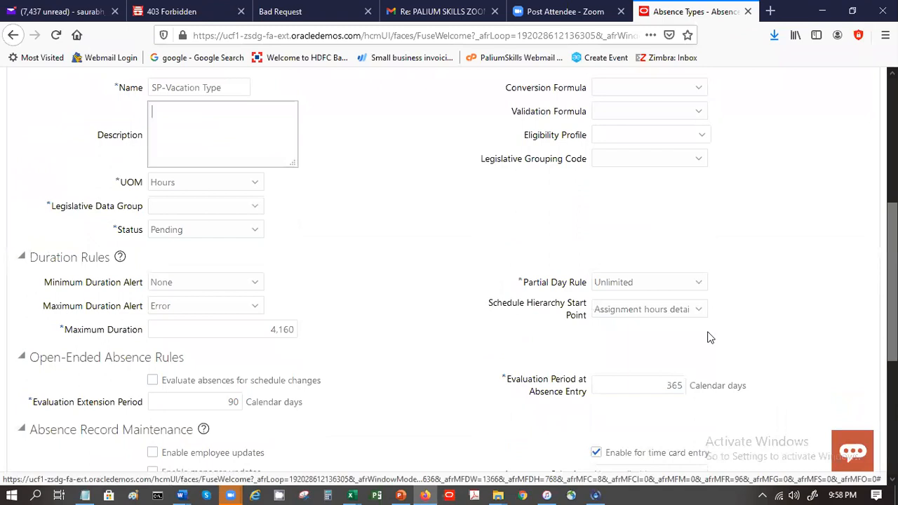
pyautogui.click(235, 213)
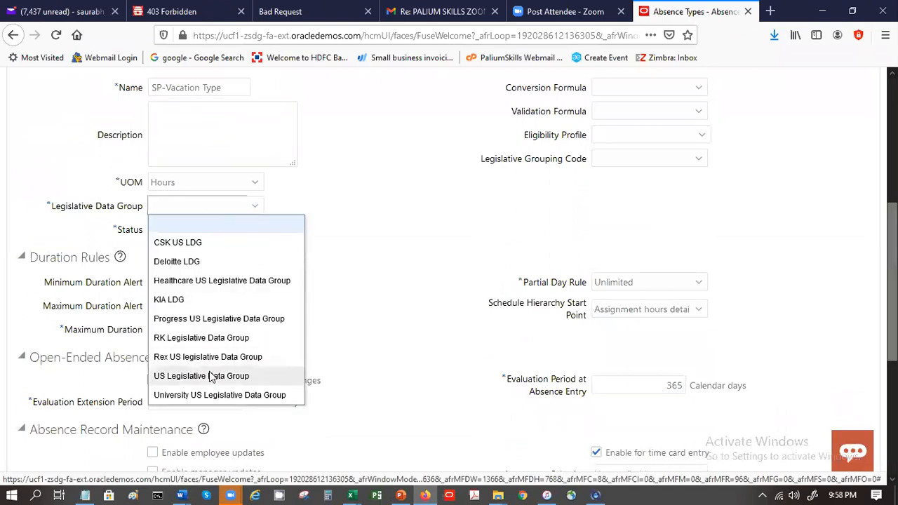
pyautogui.click(210, 375)
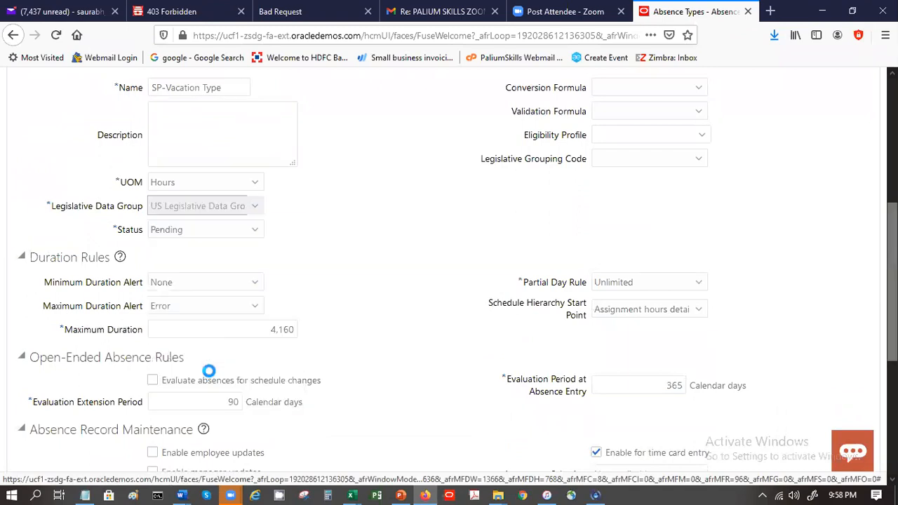
pyautogui.click(251, 235)
pyautogui.click(231, 246)
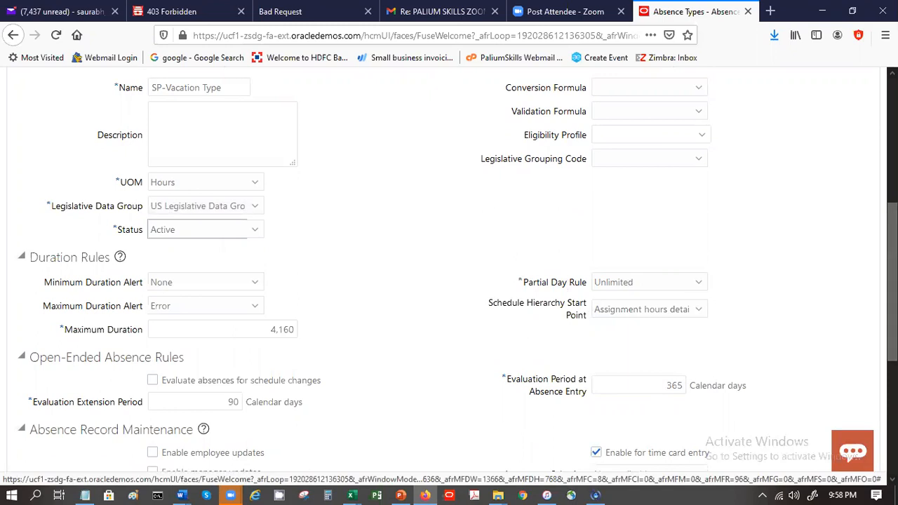
# - Enable employee, manager and administrative updates in the absence record maintenance rules
pyautogui.scroll(-3, 457, 267)
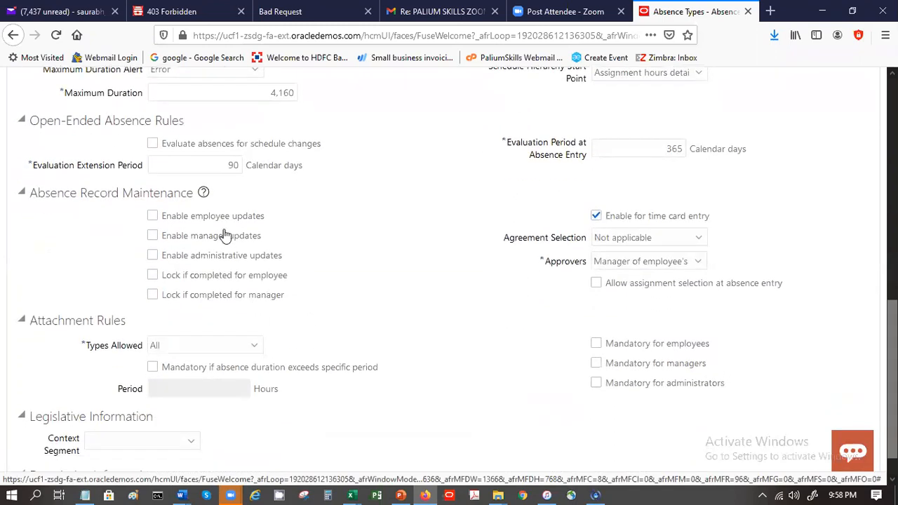
pyautogui.click(219, 219)
pyautogui.click(221, 238)
pyautogui.click(219, 255)
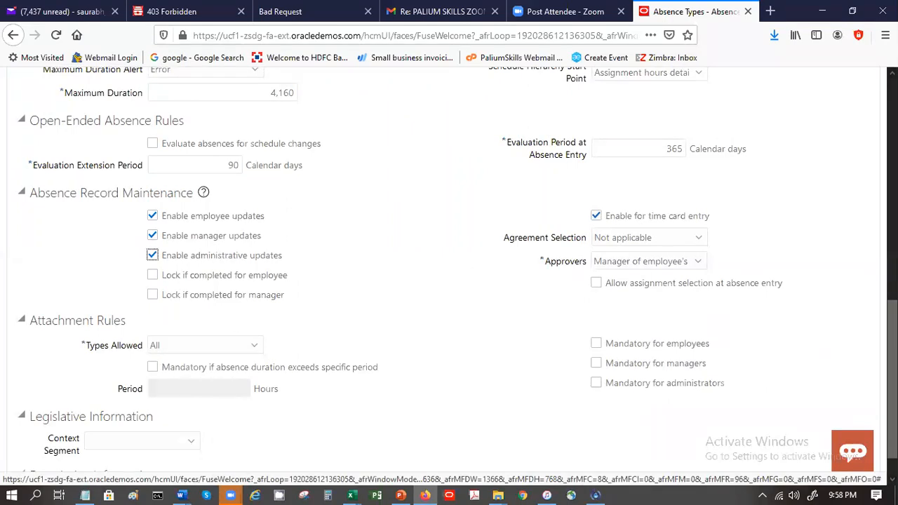
# - Add SP-VAC-PLAN to the absence type as an active plan with priority 1
pyautogui.scroll(10, 449, 270)
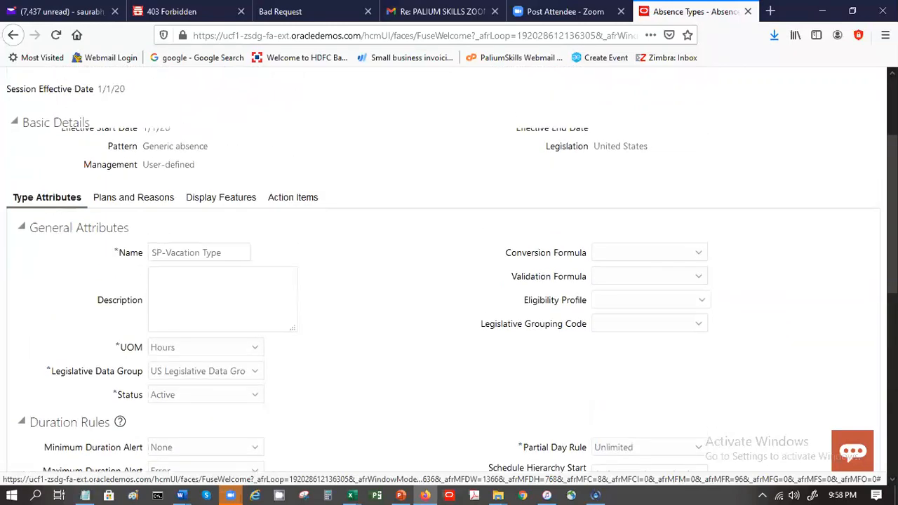
pyautogui.click(124, 220)
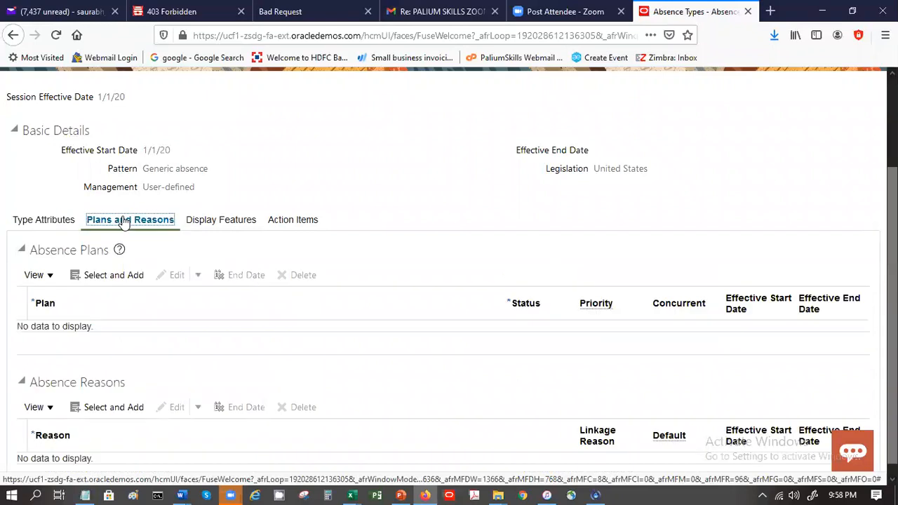
pyautogui.moveTo(893, 261); pyautogui.dragTo(893, 274)
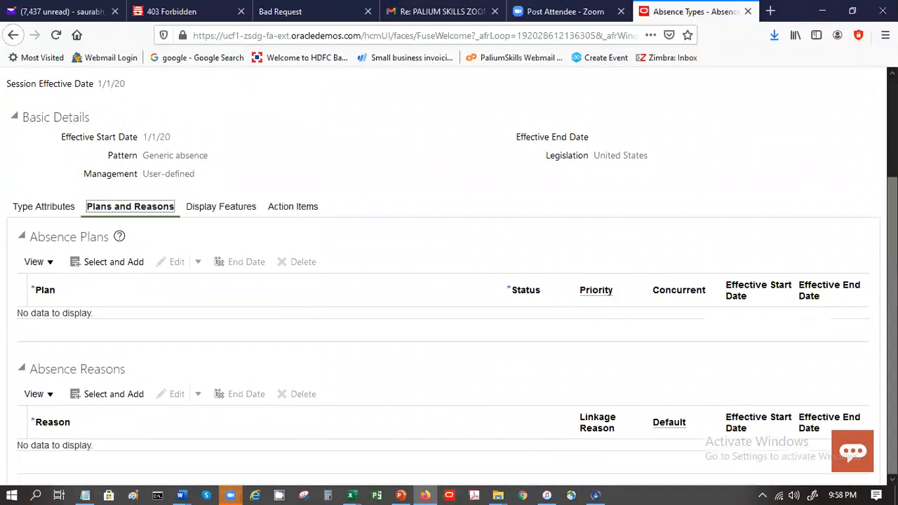
pyautogui.click(104, 262)
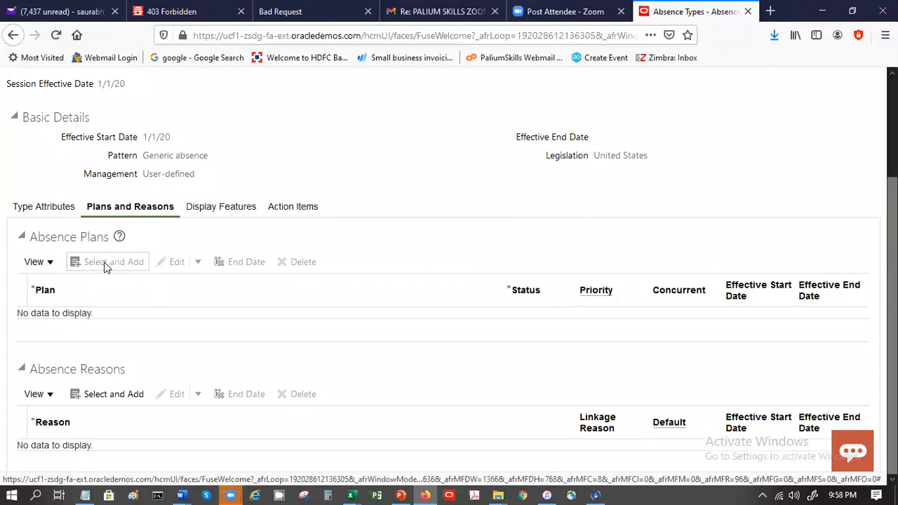
pyautogui.write('sp')
pyautogui.press('Tab')
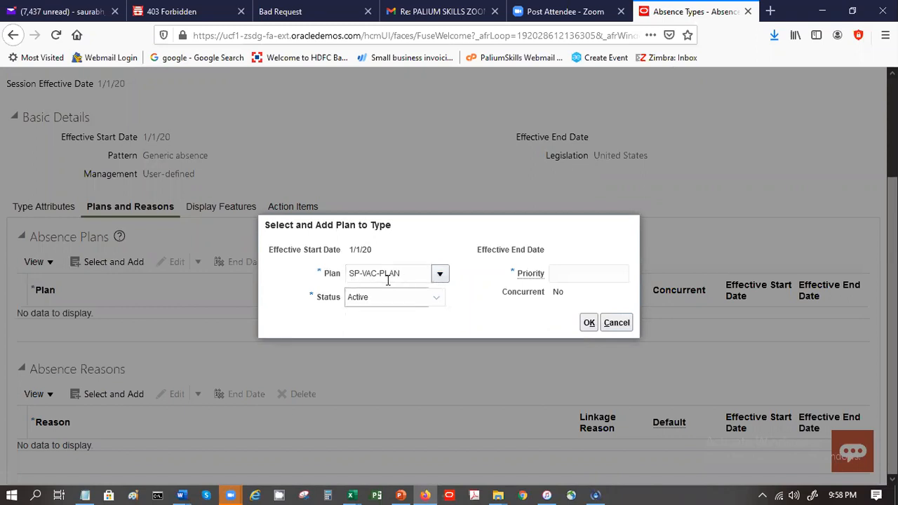
pyautogui.click(564, 270)
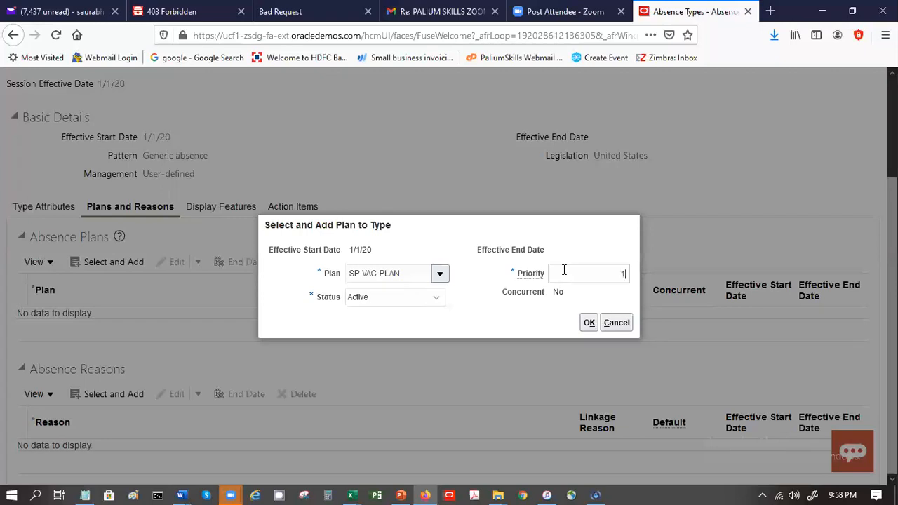
pyautogui.click(593, 323)
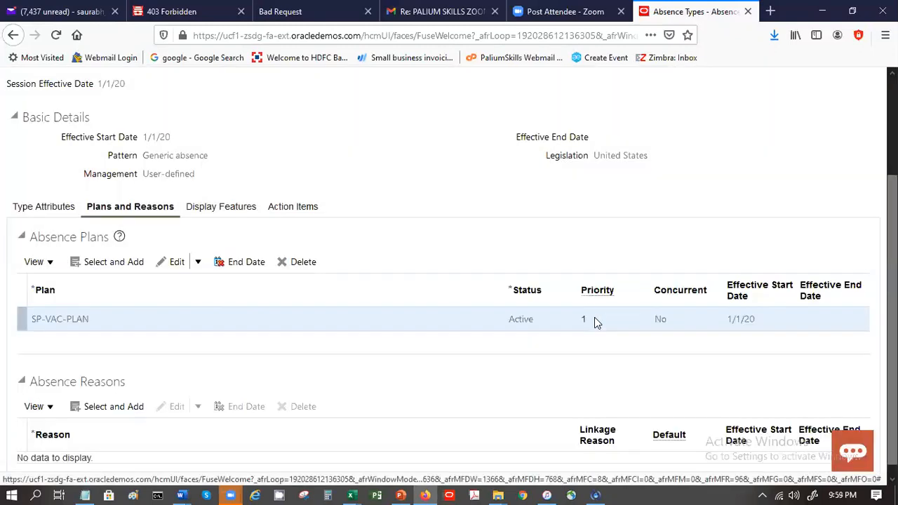
# - Examine the absence reasons available for the type, then leave without adding one
pyautogui.moveTo(893, 316)
pyautogui.mouseDown()
pyautogui.moveTo(893, 255)
pyautogui.moveTo(892, 325)
pyautogui.mouseUp()
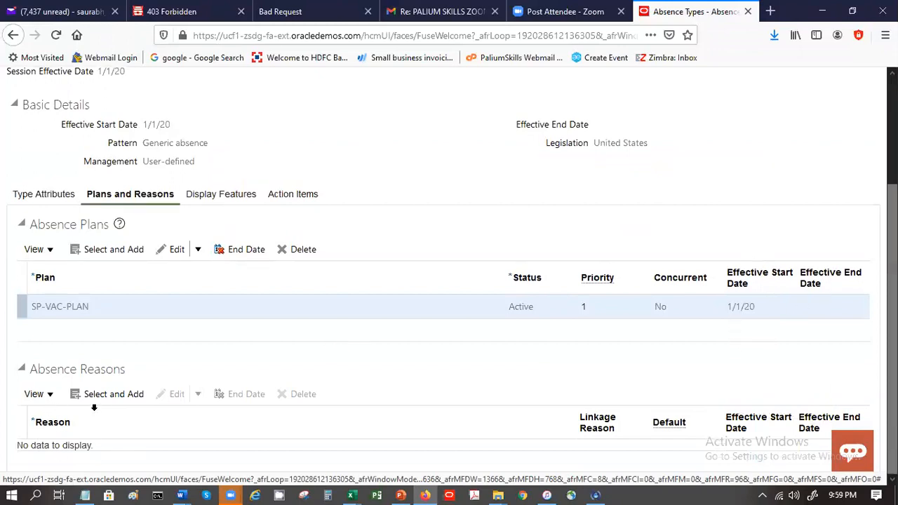
pyautogui.click(99, 395)
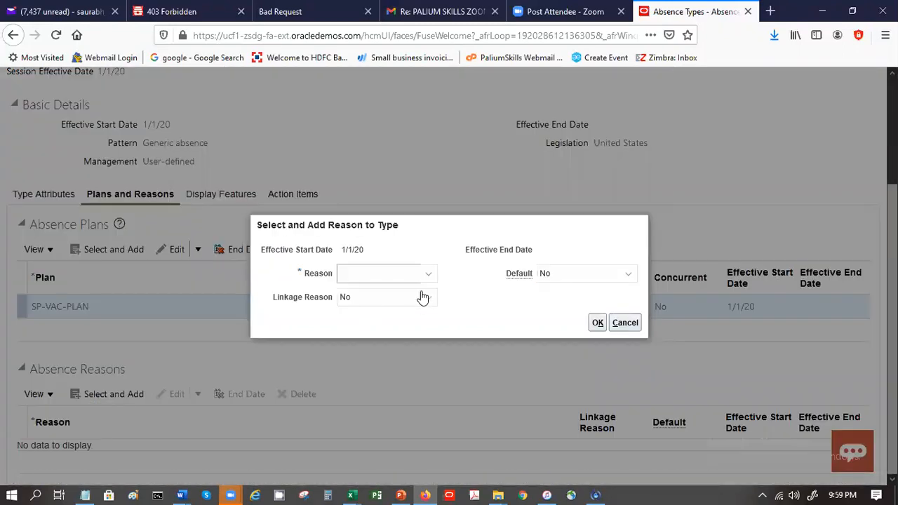
pyautogui.click(424, 277)
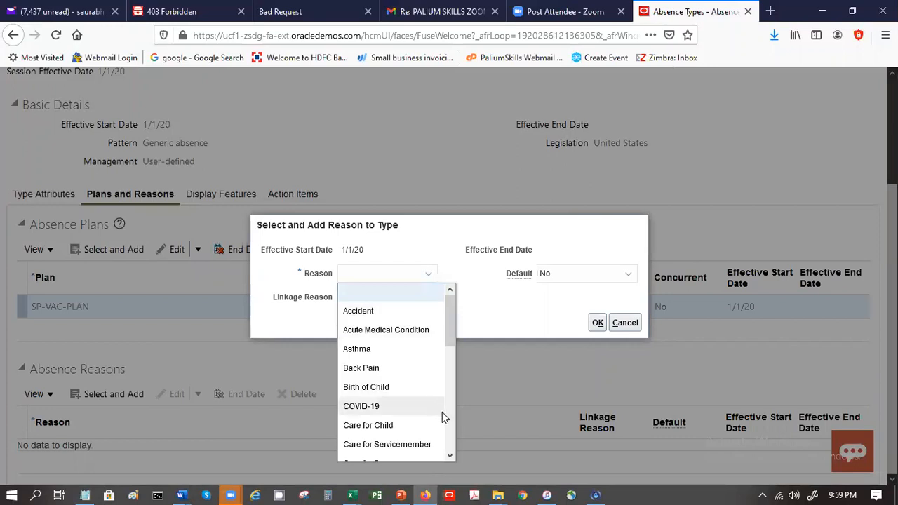
pyautogui.scroll(-3, 450, 420)
pyautogui.scroll(-3, 450, 438)
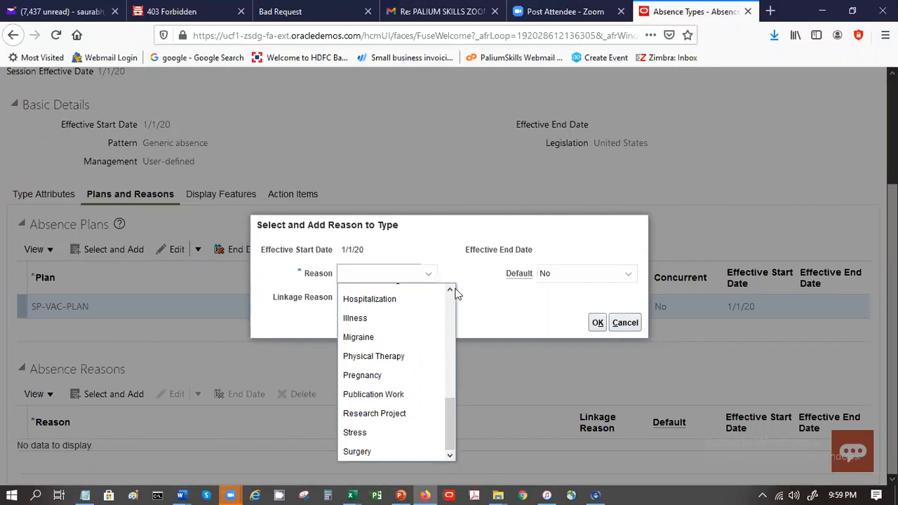
pyautogui.scroll(3, 450, 301)
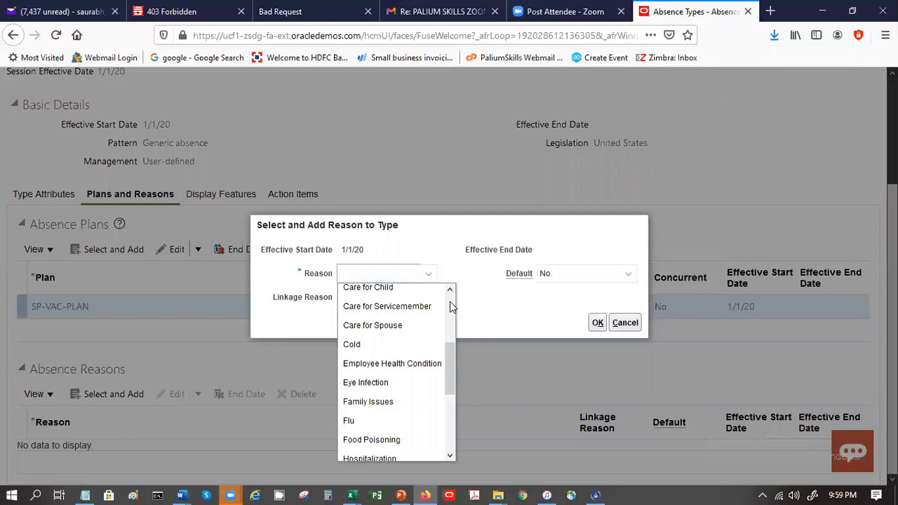
pyautogui.scroll(3, 450, 301)
pyautogui.click(529, 267)
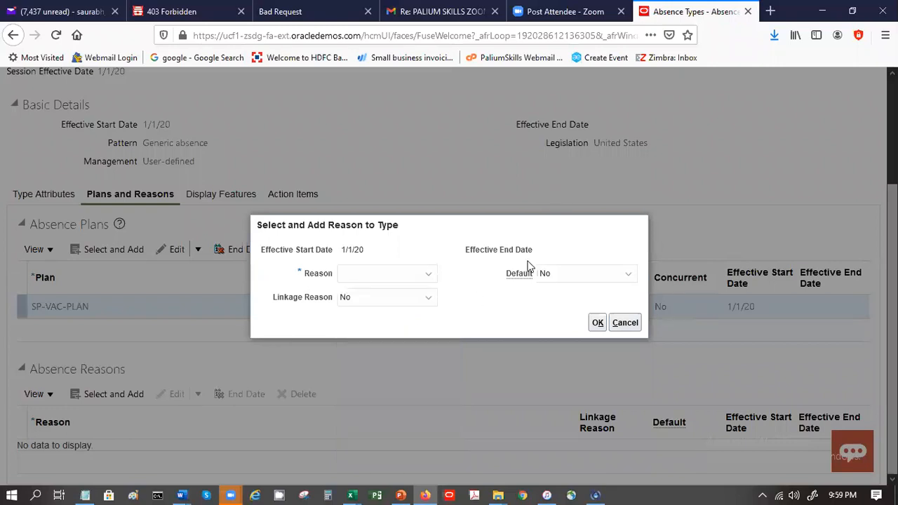
pyautogui.click(632, 324)
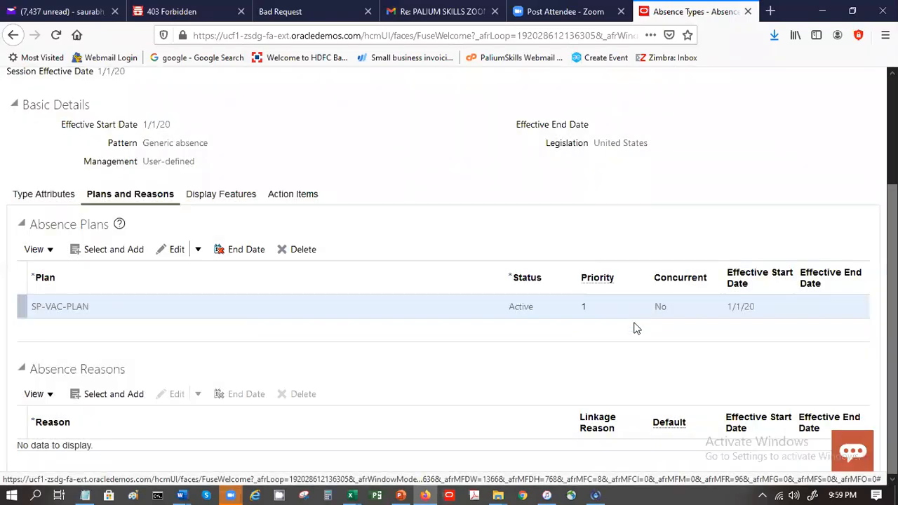
# - Review the absence type's display features, from primary absence details and processing rules through to supplemental absence details
pyautogui.click(229, 196)
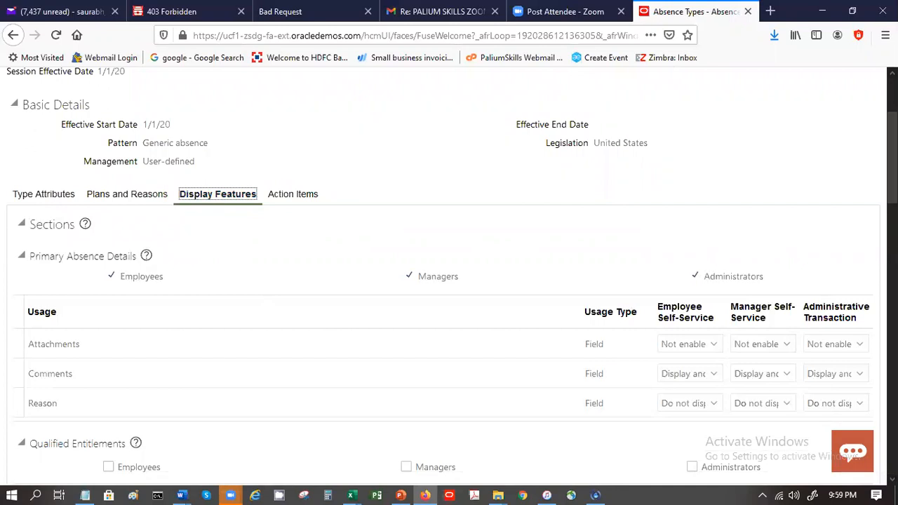
pyautogui.scroll(-3, 450, 281)
pyautogui.scroll(-2, 695, 151)
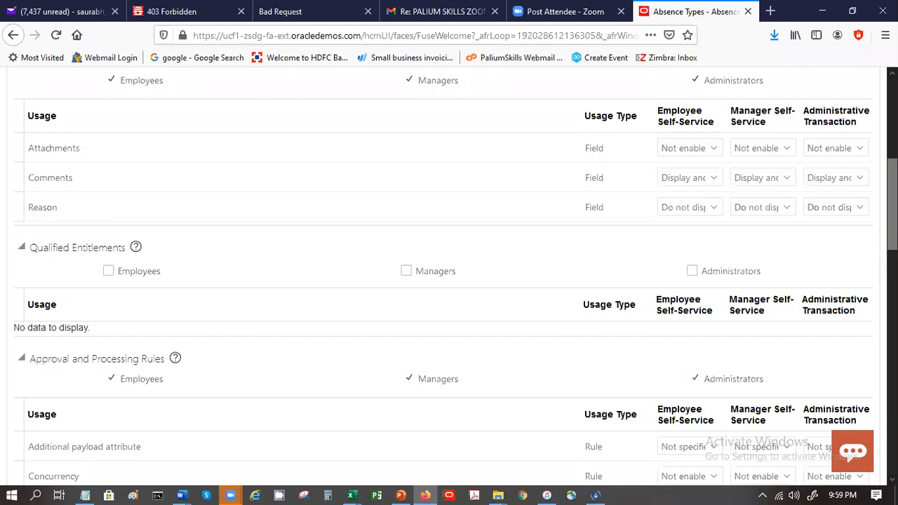
pyautogui.scroll(-5, 892, 203)
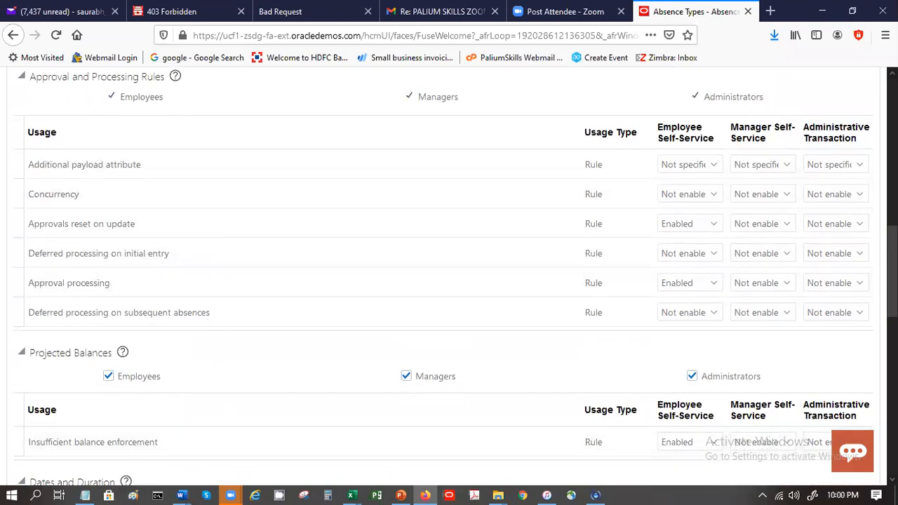
pyautogui.scroll(-4, 893, 281)
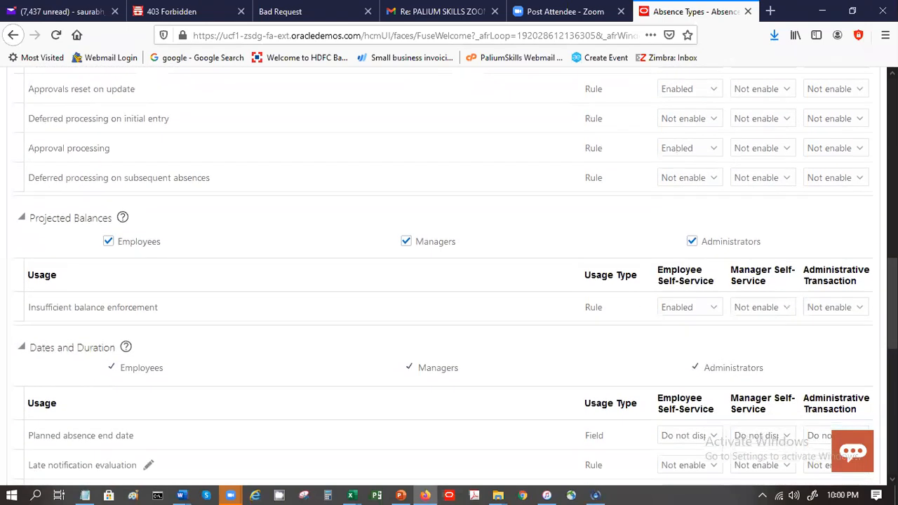
pyautogui.scroll(-8, 449, 280)
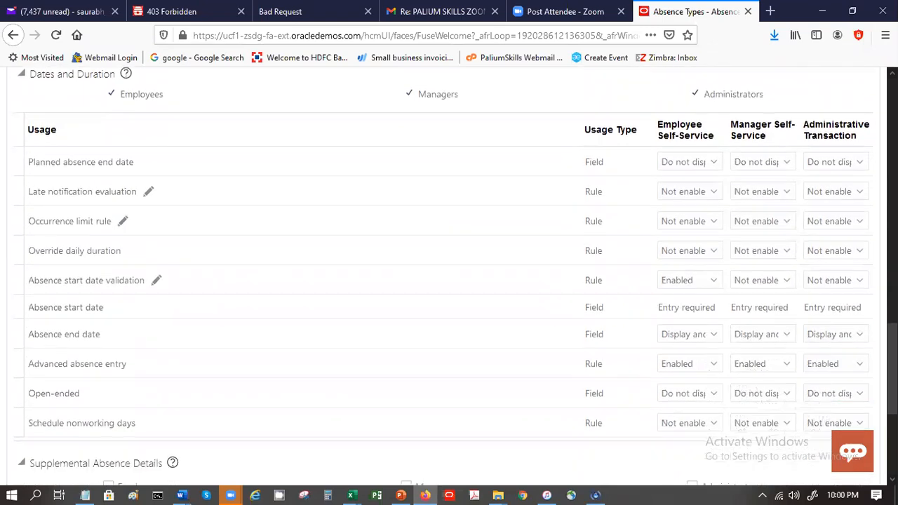
pyautogui.scroll(-7, 449, 281)
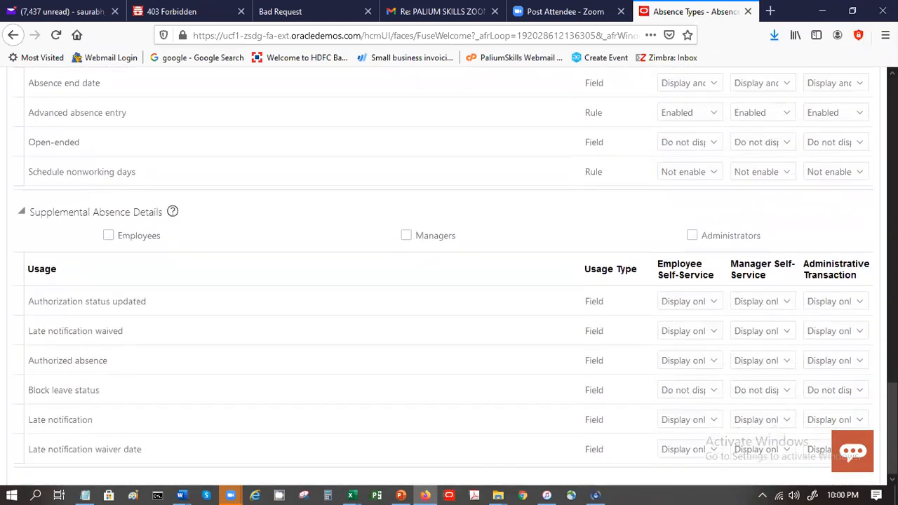
pyautogui.scroll(15, 449, 281)
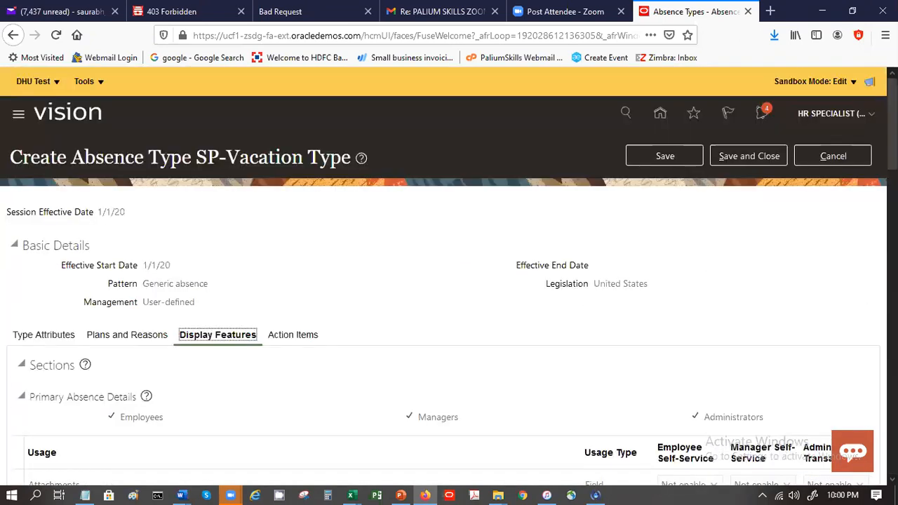
# - Check the action items for certifications and reporting, then save and close the SP-Vacation Type absence type
pyautogui.click(286, 338)
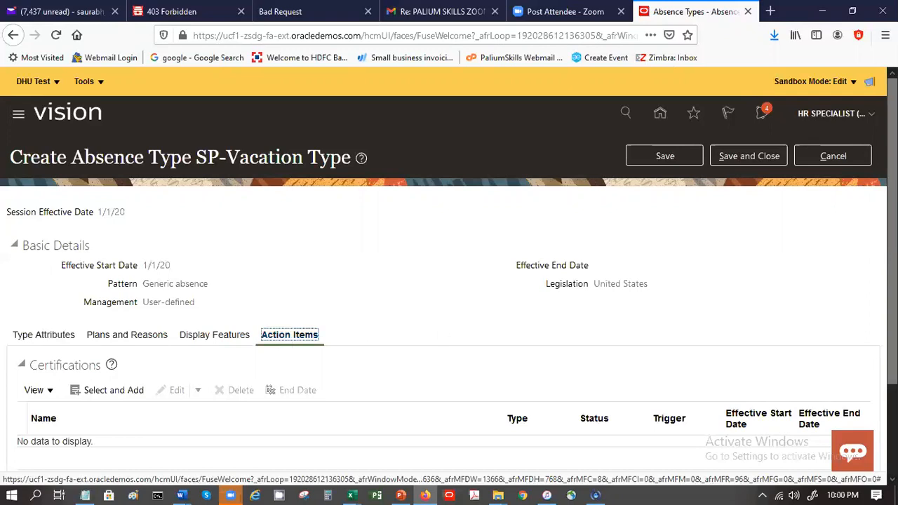
pyautogui.scroll(-3, 449, 280)
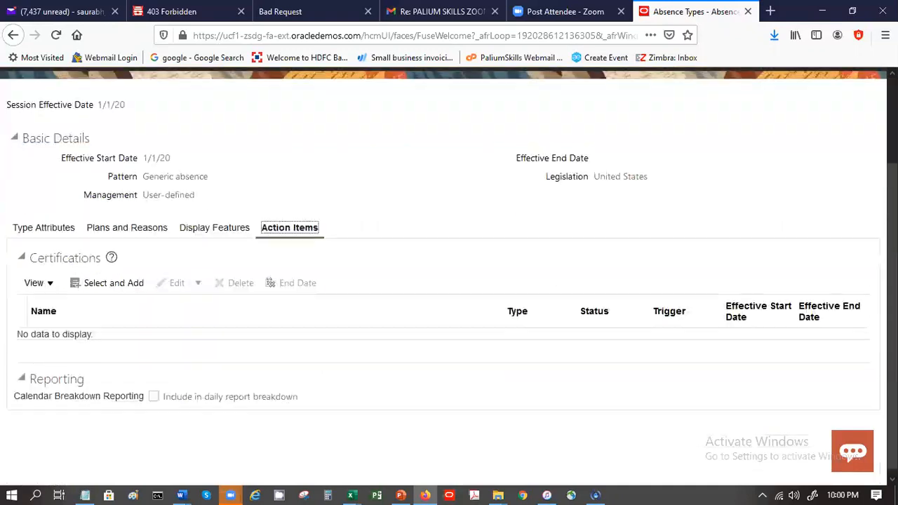
pyautogui.scroll(3, 449, 281)
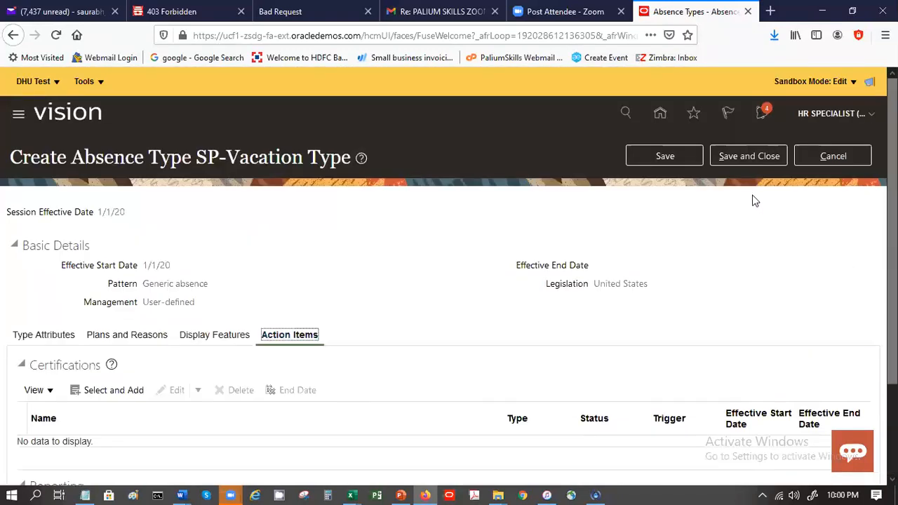
pyautogui.click(741, 161)
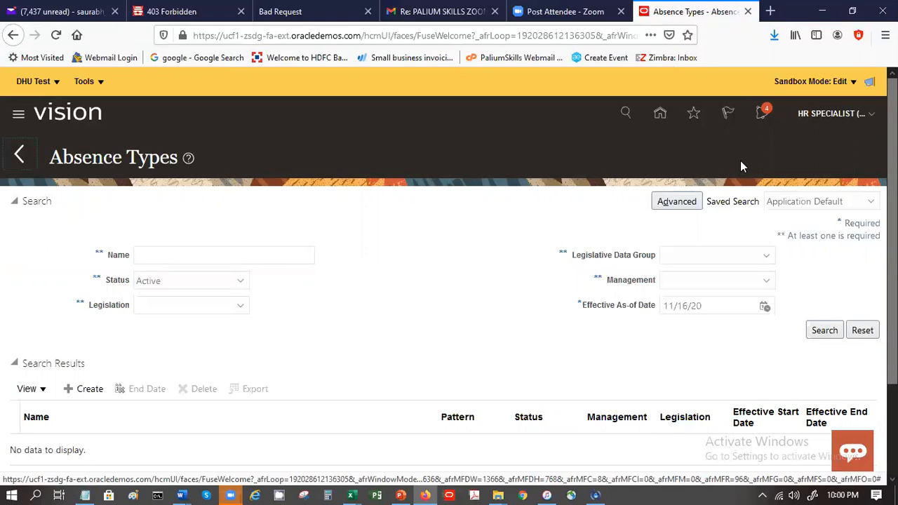
# - Return to Absence Administration and open the absence records of the direct report who is Human Resources Administrator
pyautogui.click(20, 155)
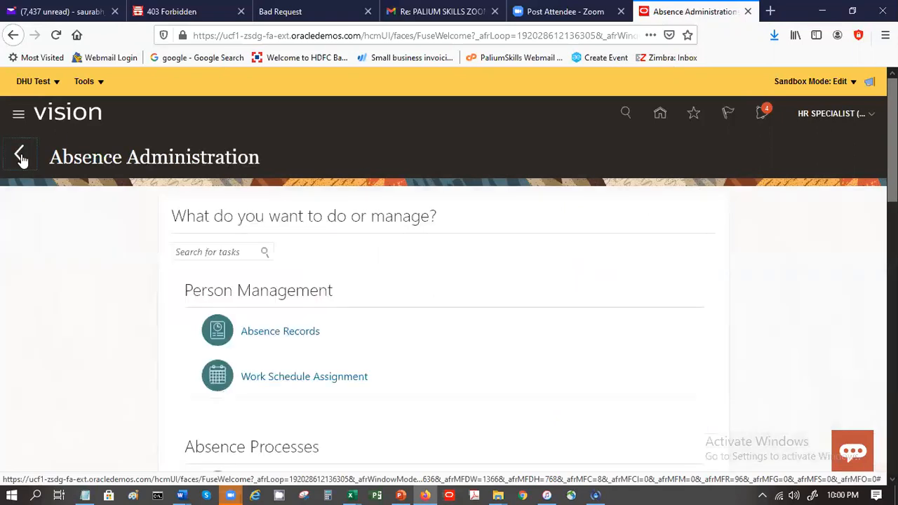
pyautogui.click(275, 335)
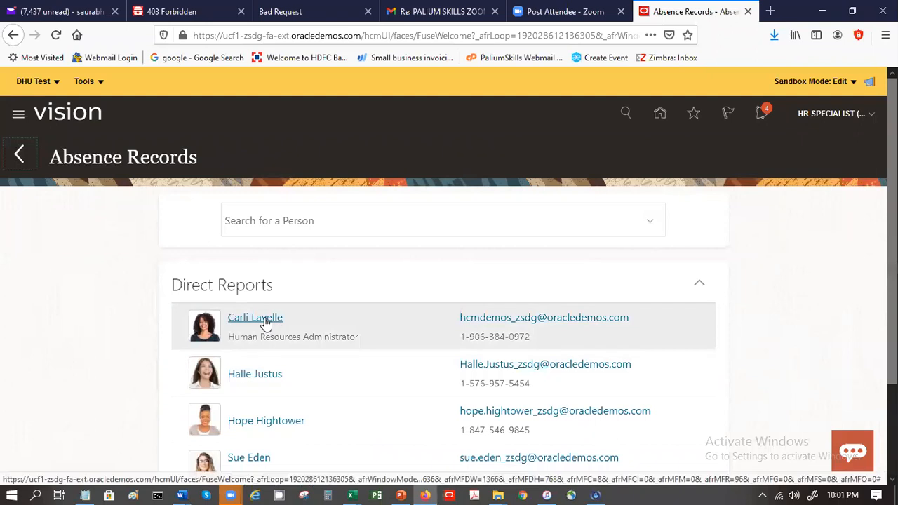
pyautogui.click(264, 319)
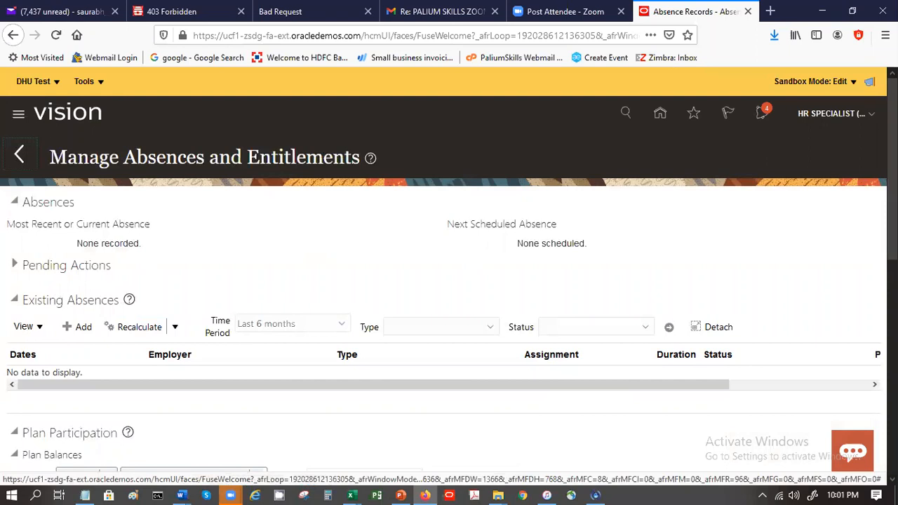
# - Begin adding an enrollment to the employee's plan participation, with SP-VAC-PLAN as the plan
pyautogui.scroll(-3, 873, 301)
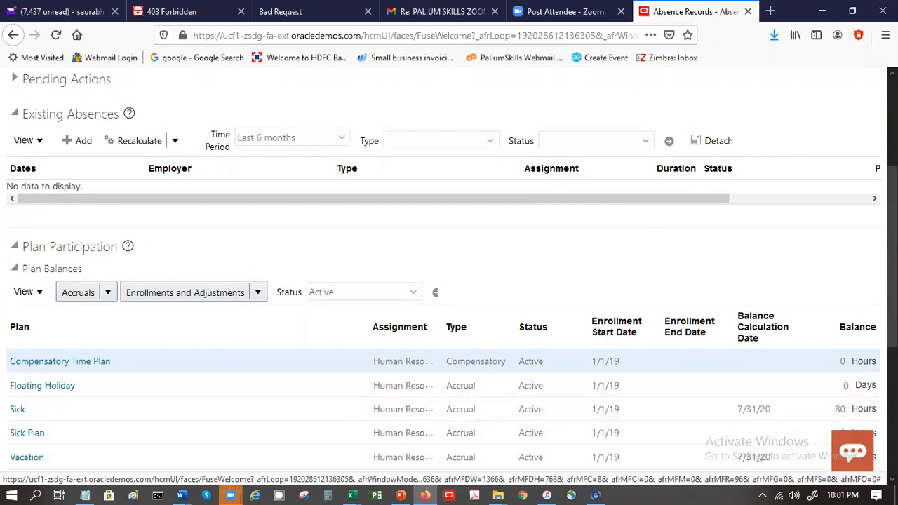
pyautogui.scroll(-2, 449, 281)
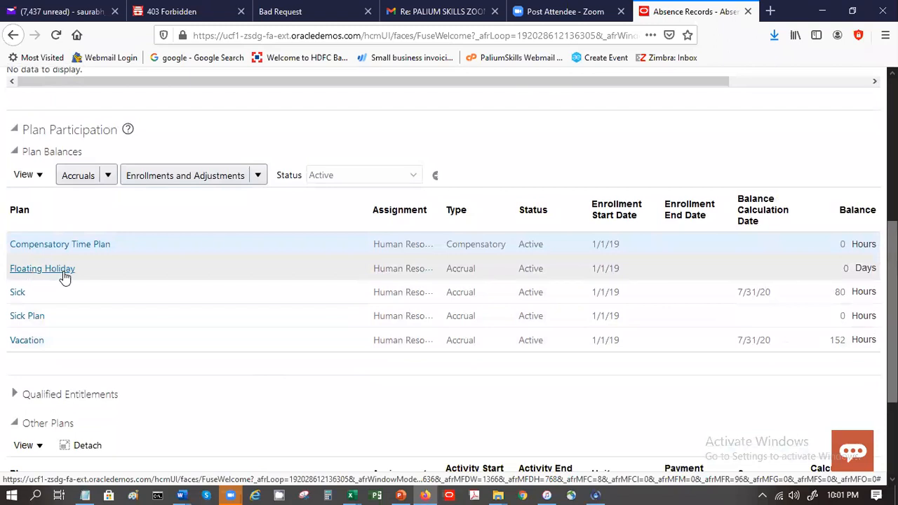
pyautogui.click(259, 175)
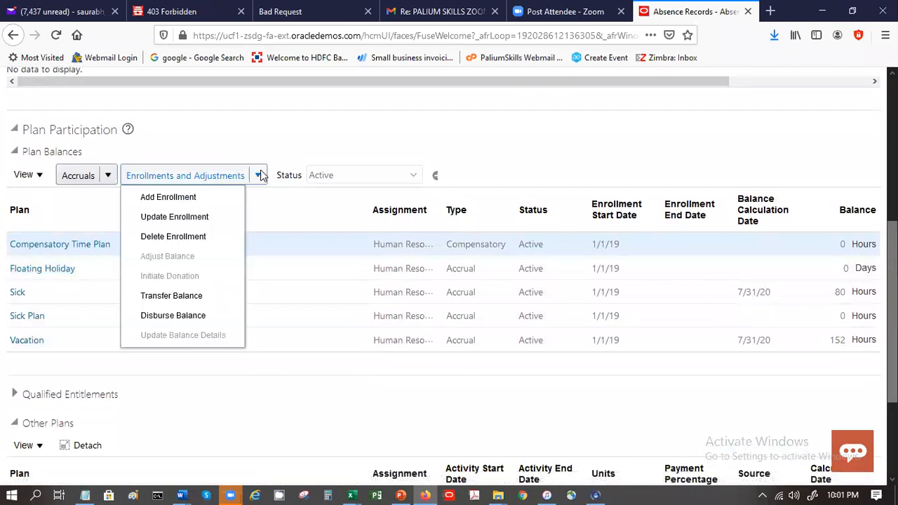
pyautogui.click(217, 197)
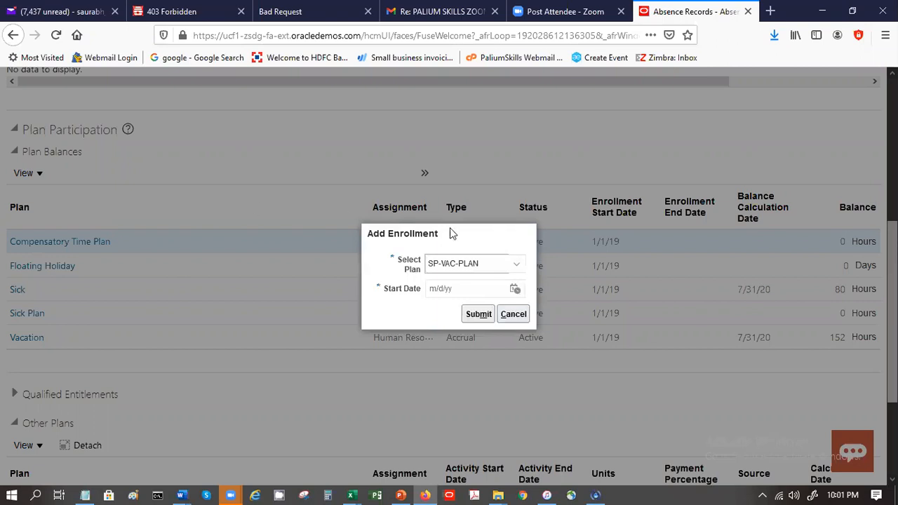
pyautogui.click(523, 264)
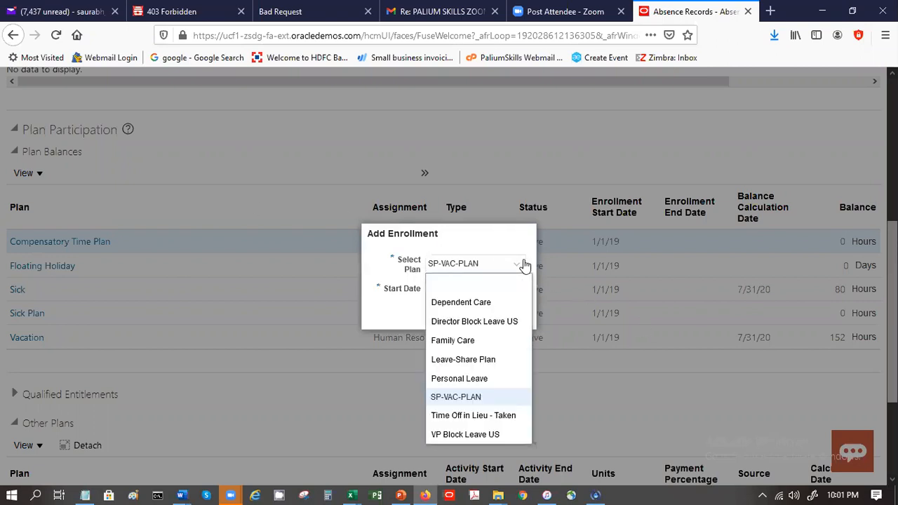
pyautogui.click(525, 264)
# - Set the enrollment's start date to July 1, 2020 and submit the enrollment
pyautogui.click(474, 286)
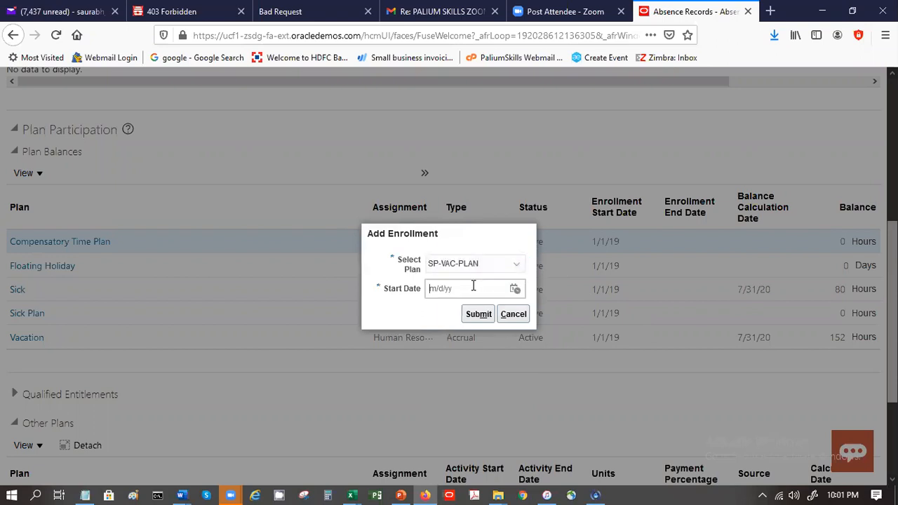
pyautogui.click(516, 289)
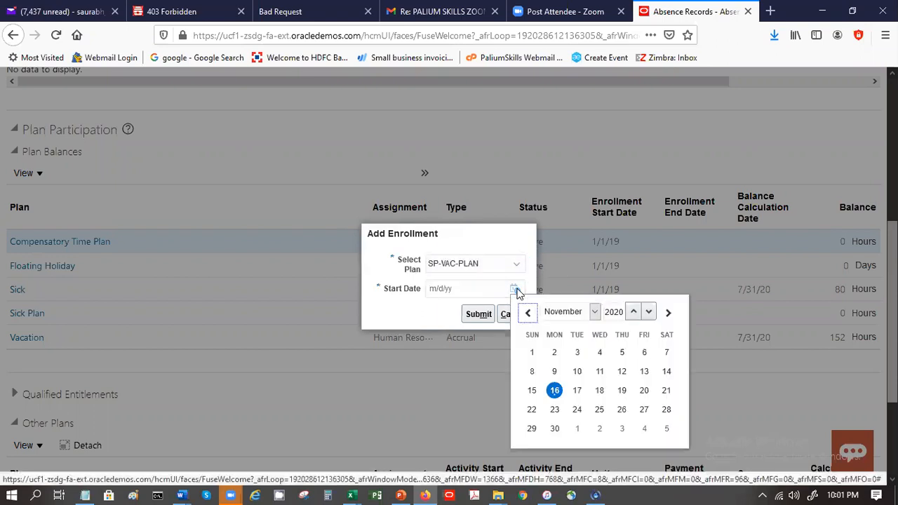
pyautogui.click(528, 314)
pyautogui.click(528, 314)
pyautogui.click(528, 314)
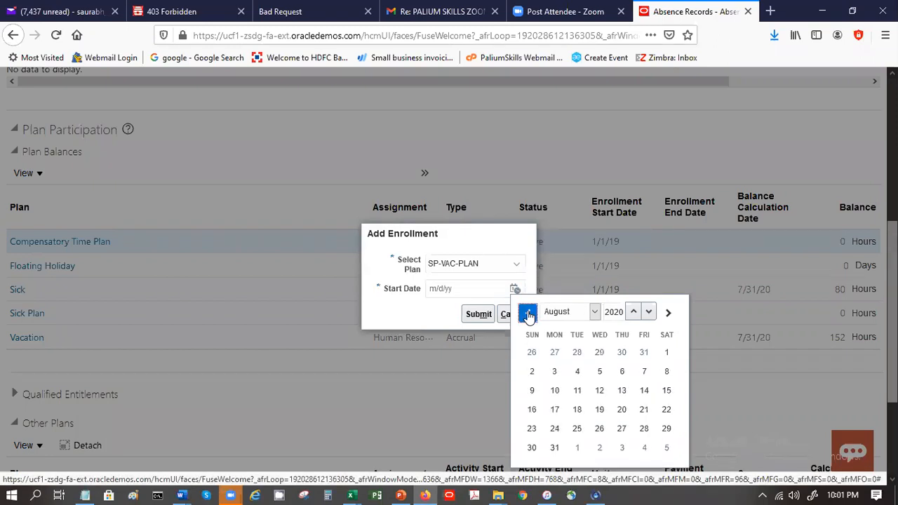
pyautogui.click(528, 314)
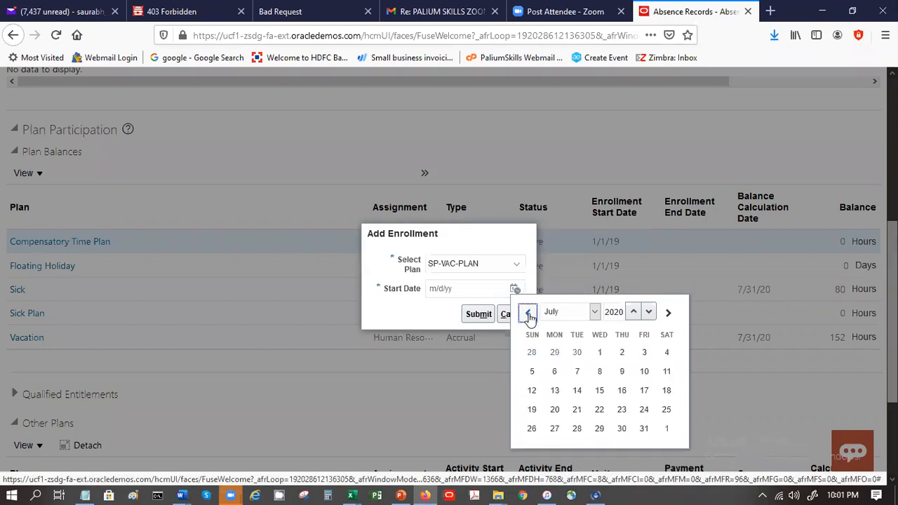
pyautogui.click(600, 351)
pyautogui.click(474, 317)
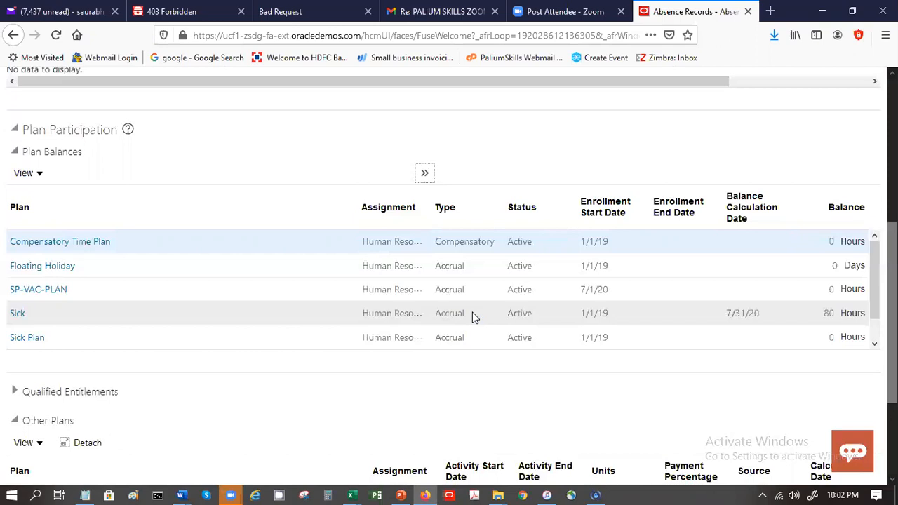
# - Check the employee's plan balances, then start a new absence with SP-Vacation Type as its absence type
pyautogui.click(876, 343)
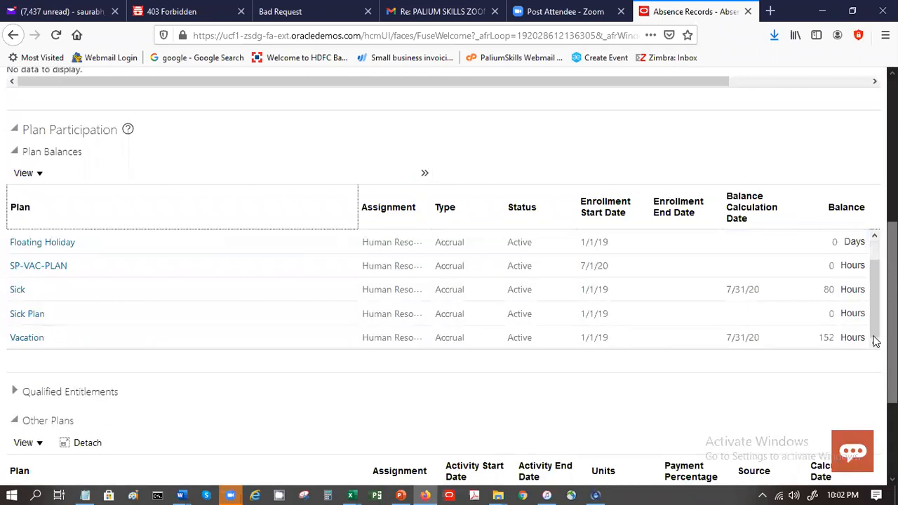
pyautogui.scroll(5, 449, 280)
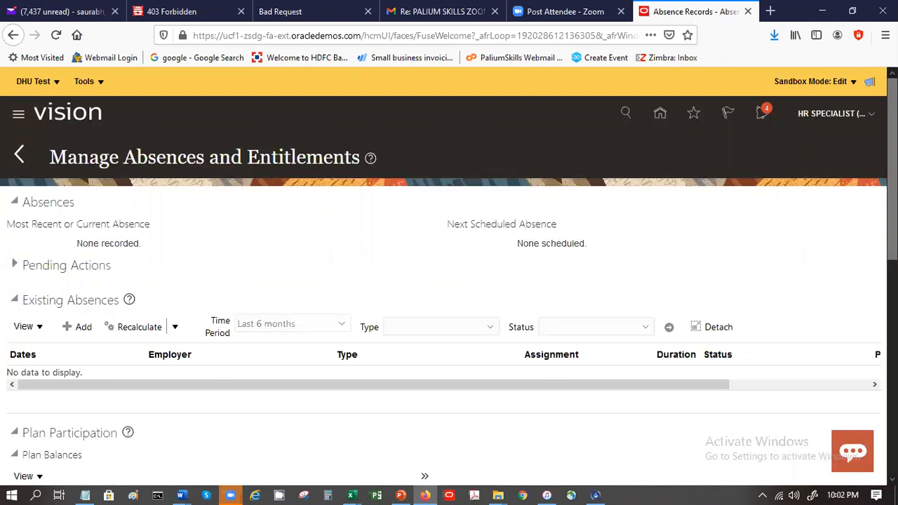
pyautogui.moveTo(892, 169); pyautogui.dragTo(893, 251)
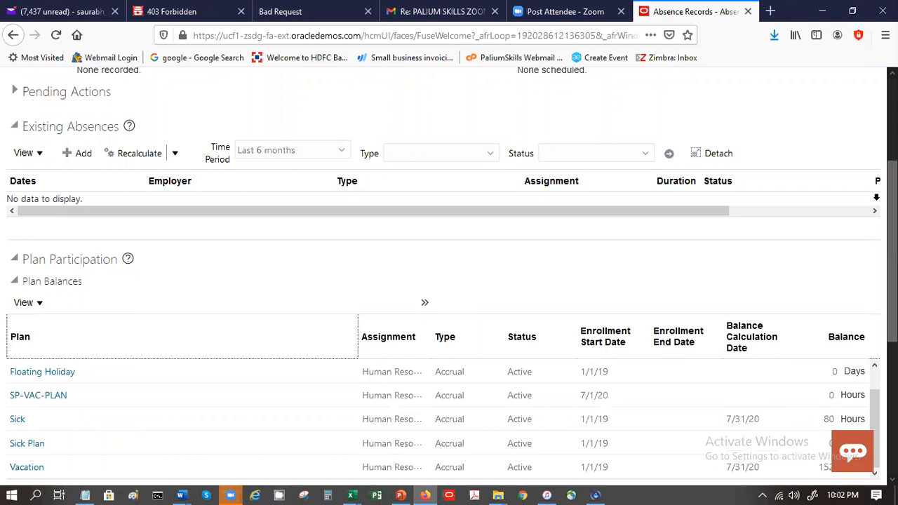
pyautogui.moveTo(893, 193); pyautogui.dragTo(893, 109)
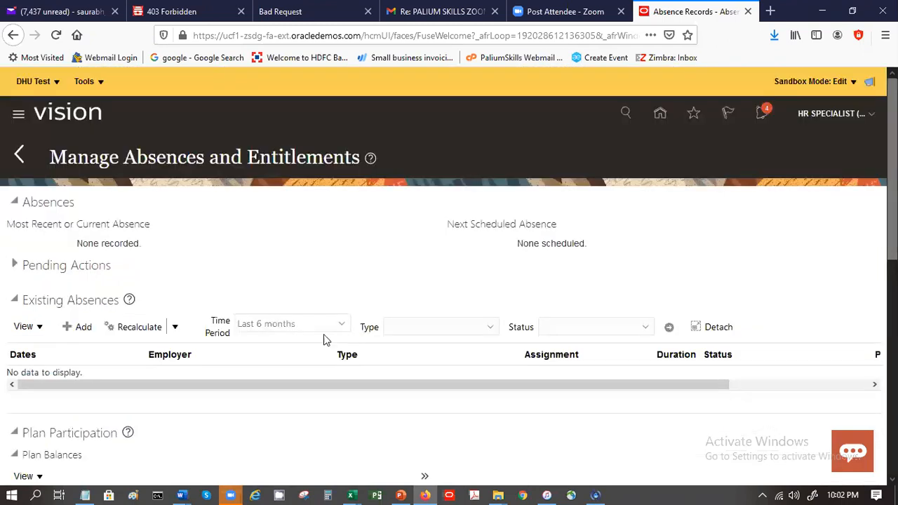
pyautogui.click(80, 328)
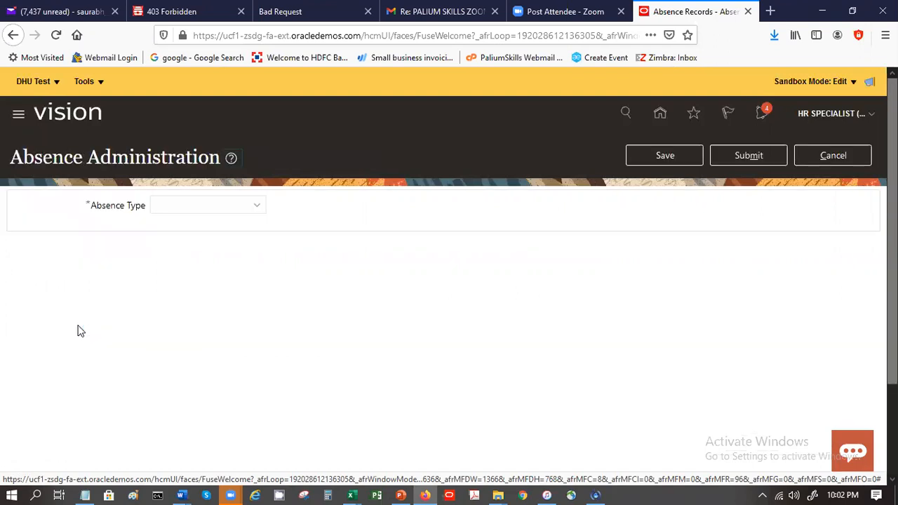
pyautogui.click(221, 207)
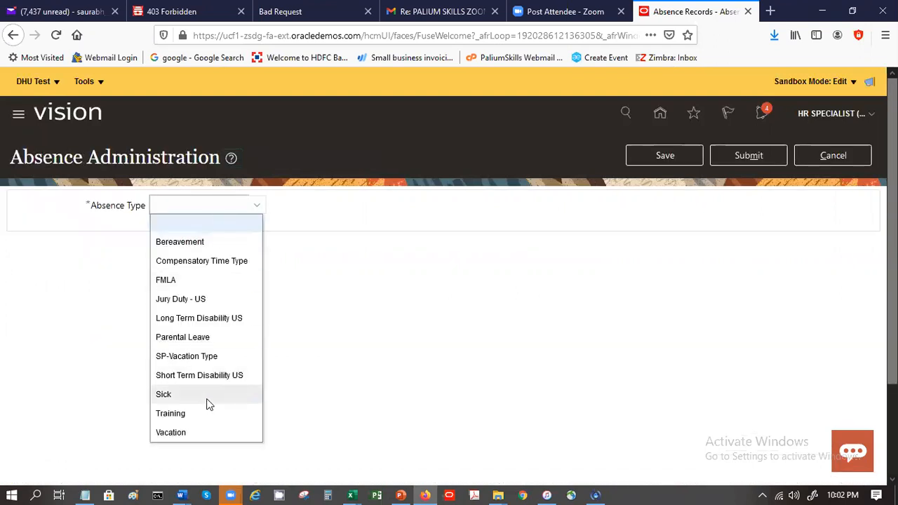
pyautogui.click(203, 357)
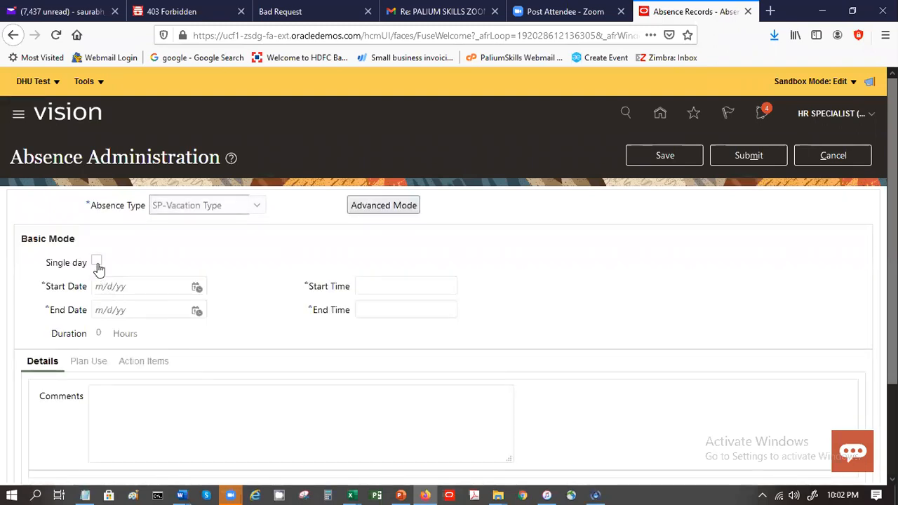
# - Set the absence's start date to 8/24/20 and its end date to 8/28/20
pyautogui.click(146, 287)
pyautogui.click(197, 289)
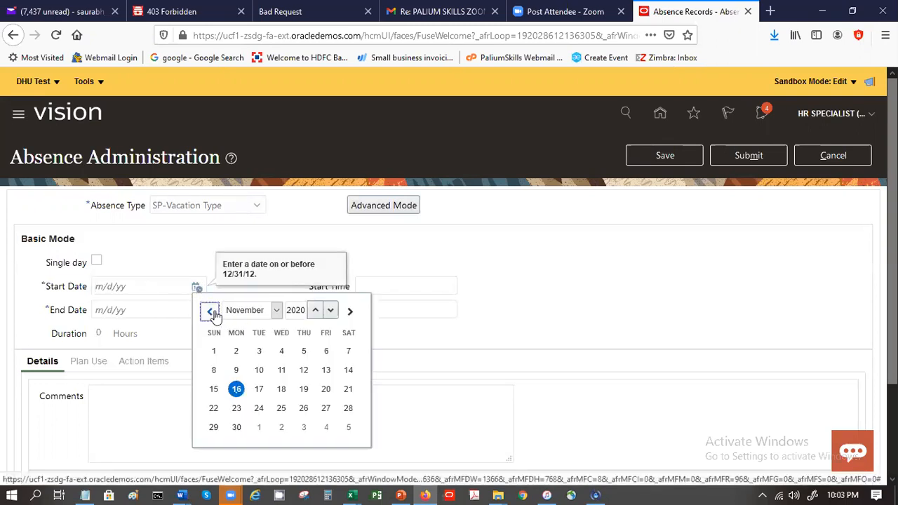
pyautogui.click(246, 318)
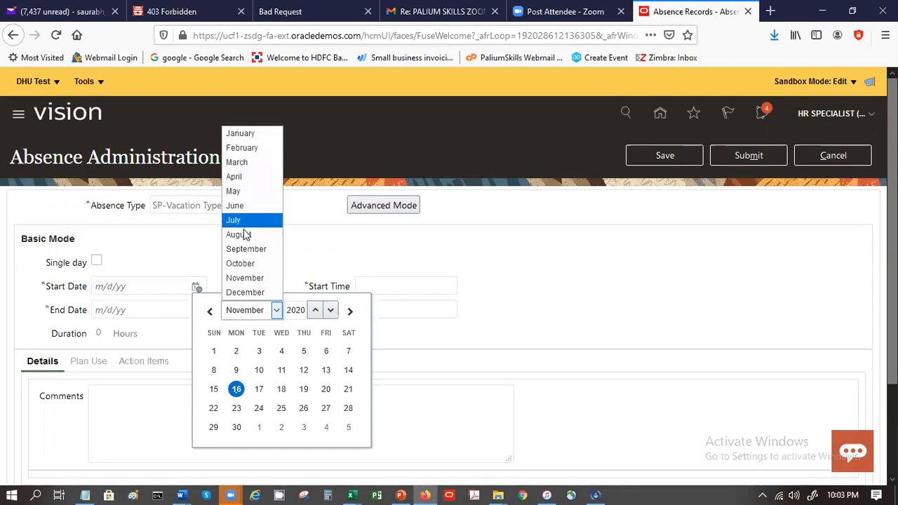
pyautogui.click(247, 234)
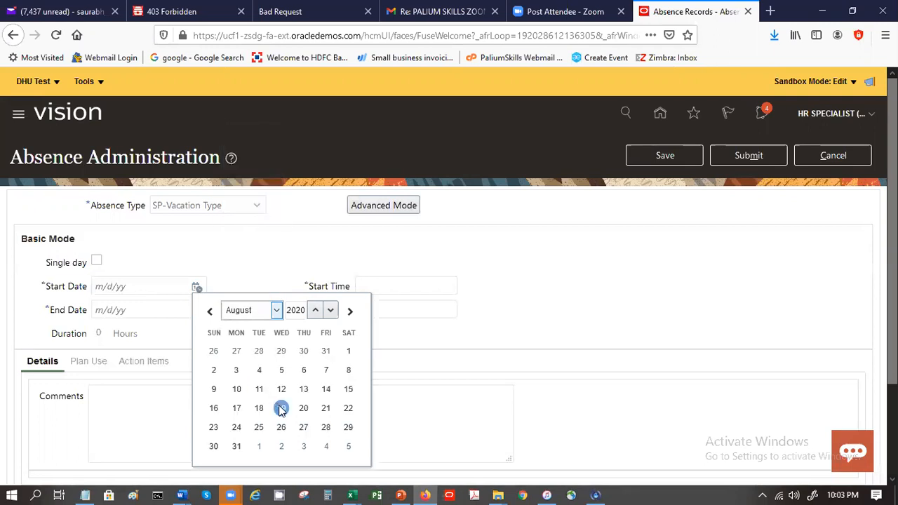
pyautogui.click(237, 427)
pyautogui.click(164, 310)
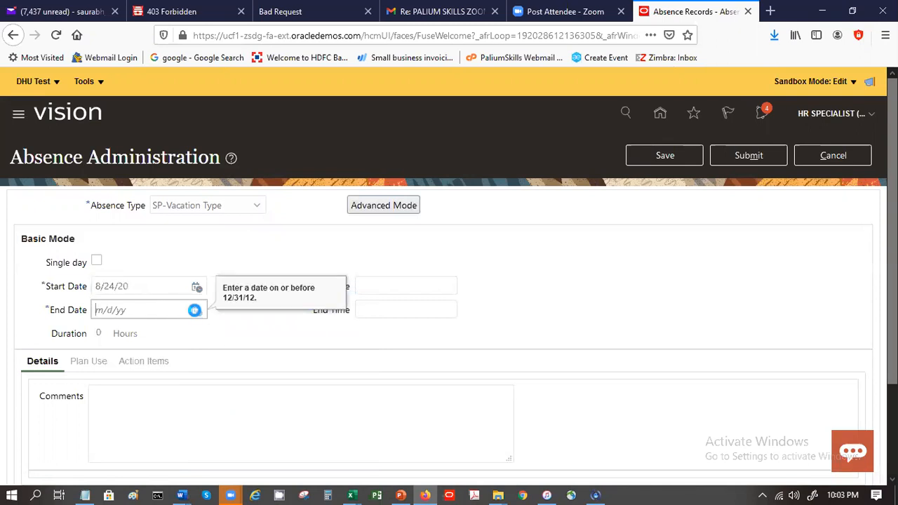
pyautogui.click(195, 310)
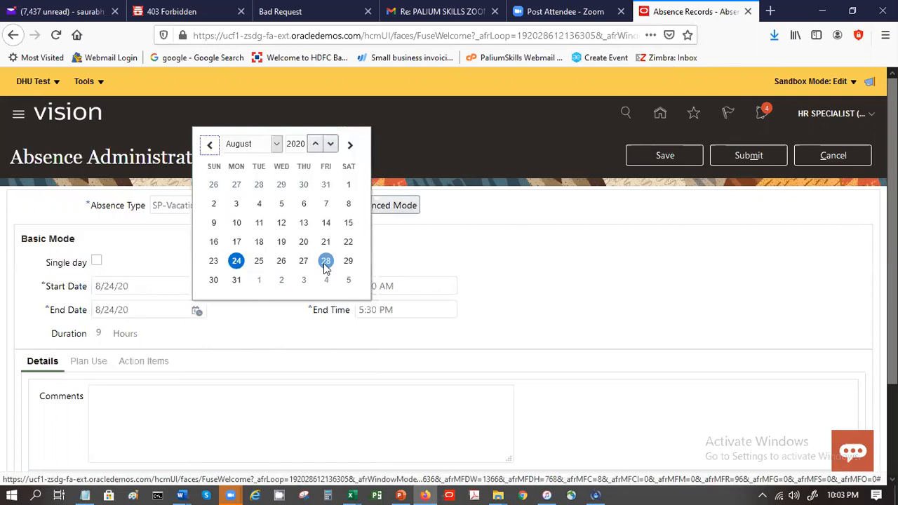
pyautogui.click(325, 261)
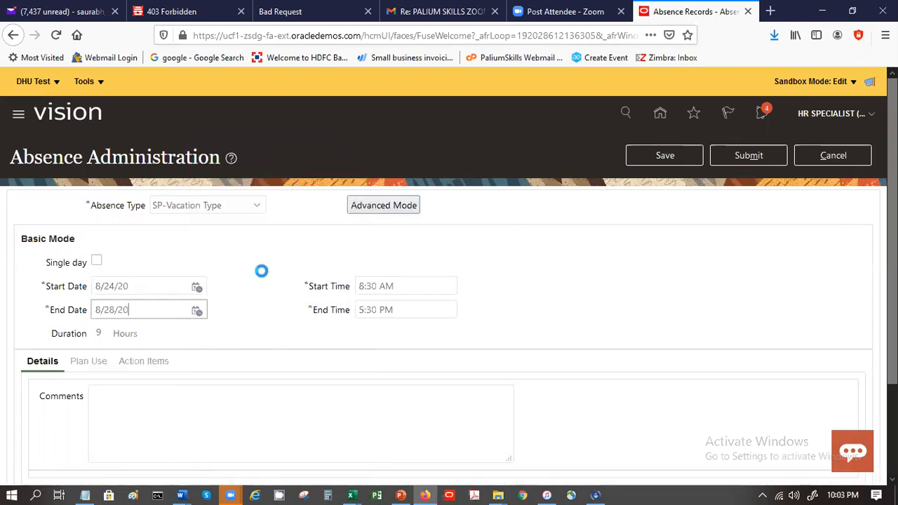
pyautogui.click(169, 282)
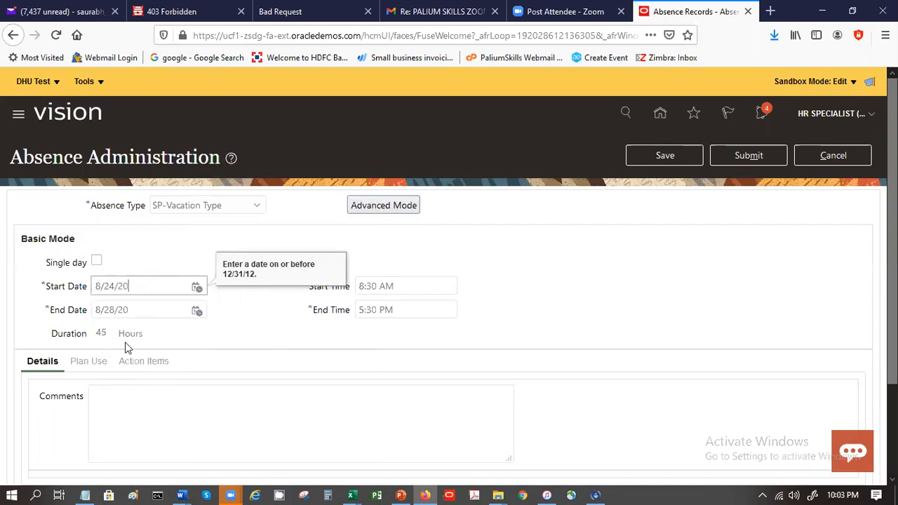
# - Submit the absence, agreeing to continue with a plan balance below the minimum limit
pyautogui.click(737, 158)
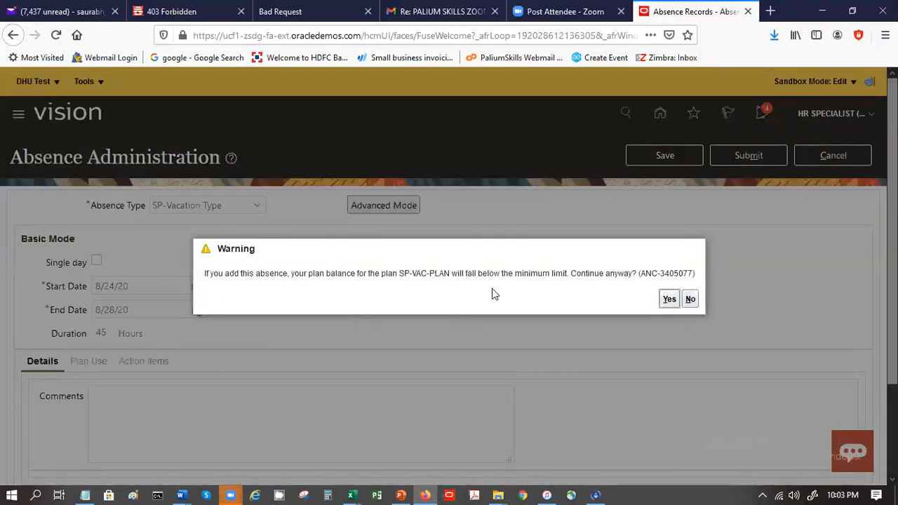
pyautogui.click(665, 307)
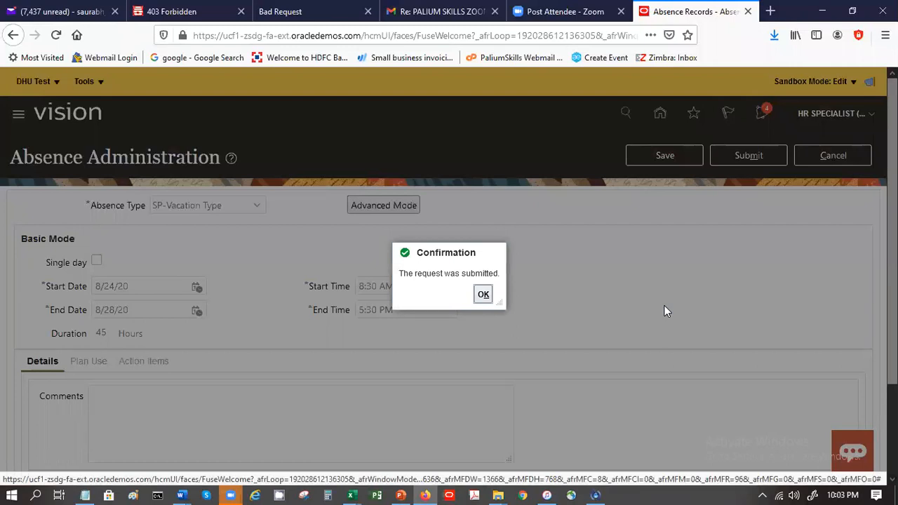
pyautogui.click(483, 301)
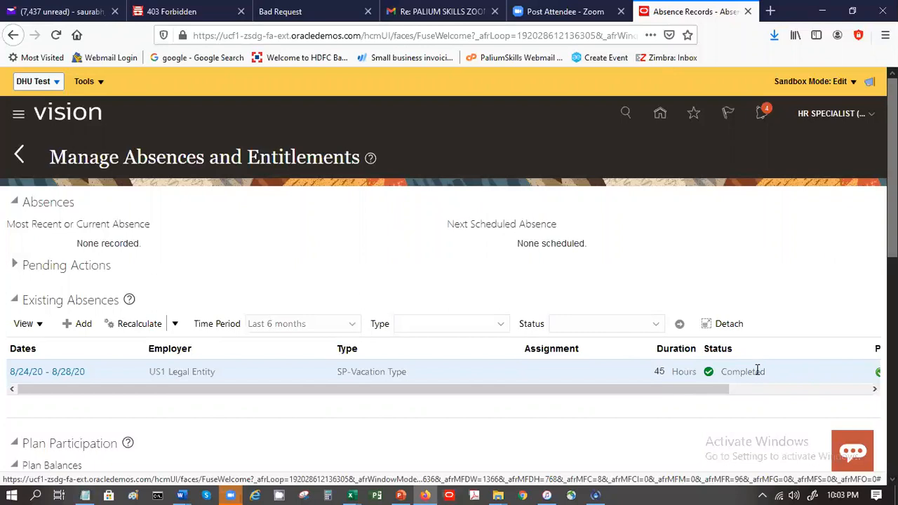
# - Check the processing status and available actions of the existing SP-Vacation Type absence
pyautogui.click(824, 391)
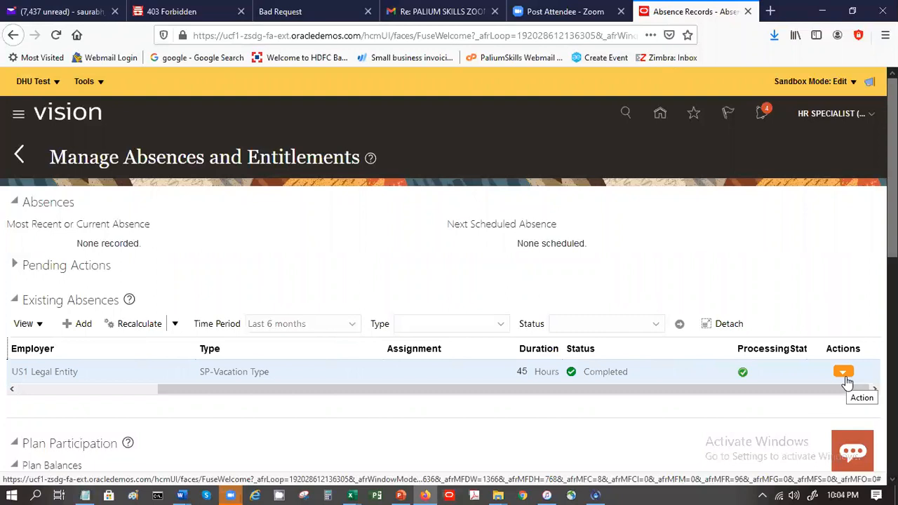
pyautogui.click(845, 373)
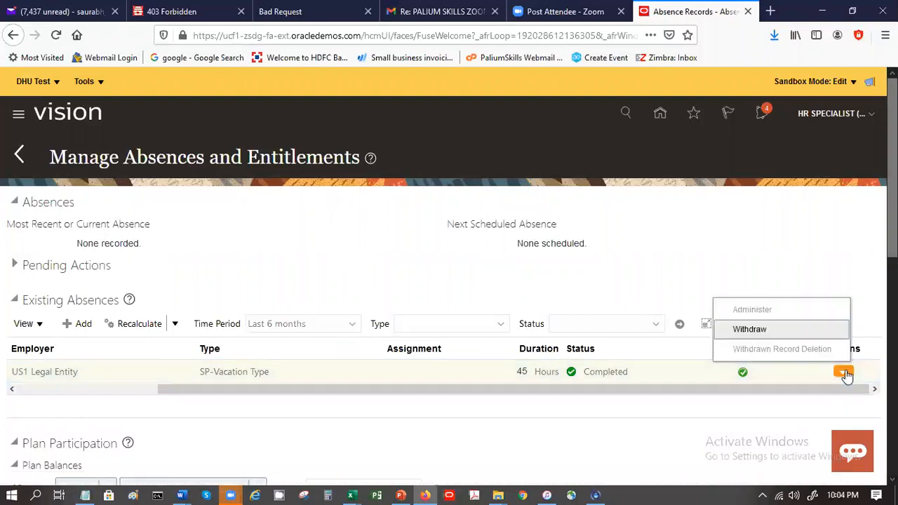
pyautogui.click(76, 390)
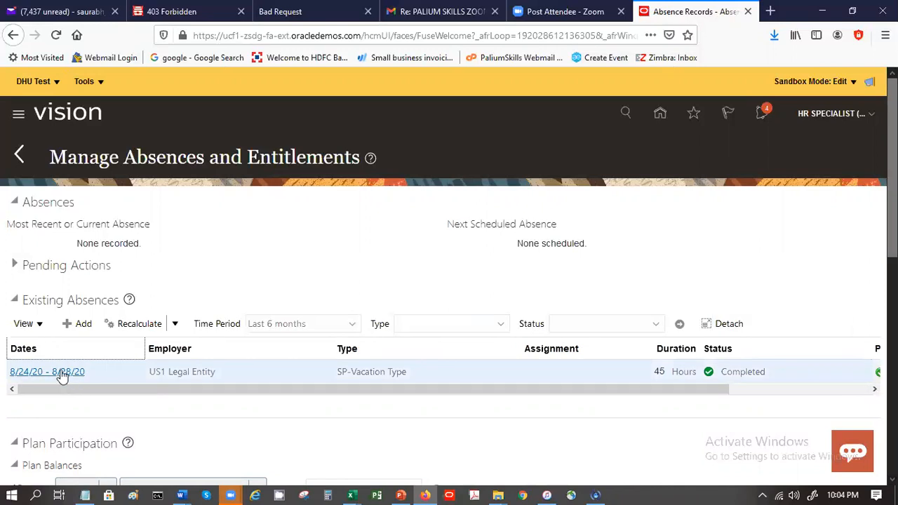
# - Open the 8/24/20 - 8/28/20 absence and calculate the remaining balances in its plan use
pyautogui.click(60, 372)
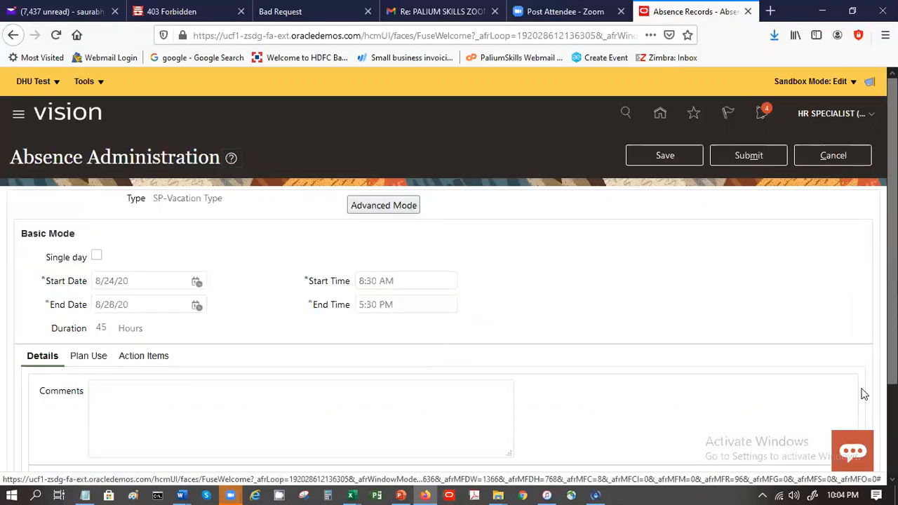
pyautogui.scroll(-3, 449, 281)
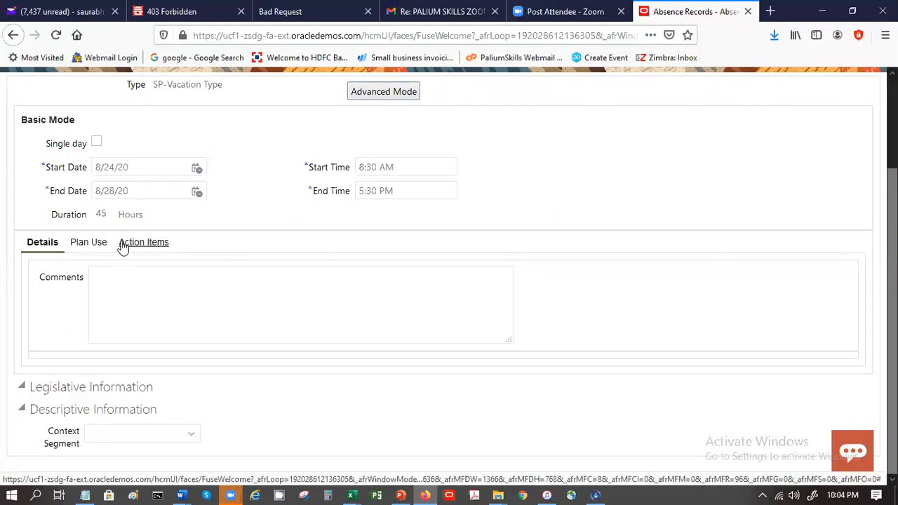
pyautogui.click(99, 243)
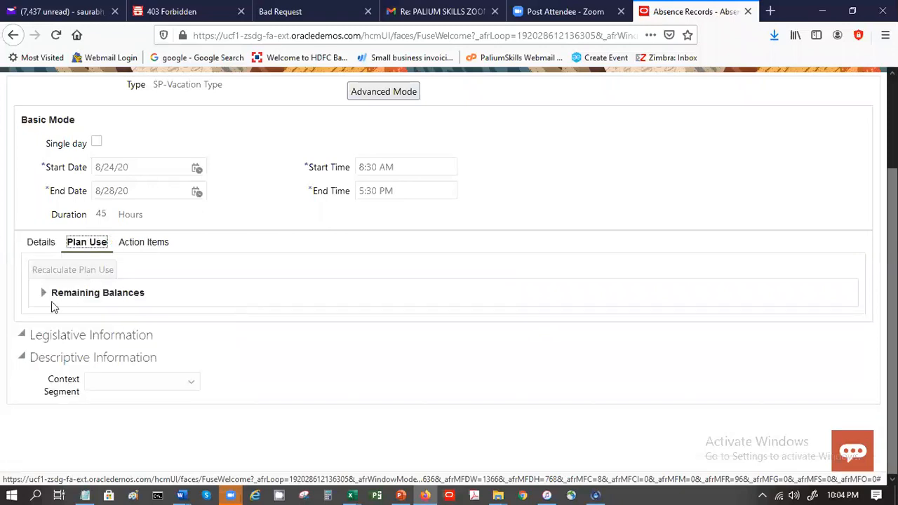
pyautogui.click(41, 295)
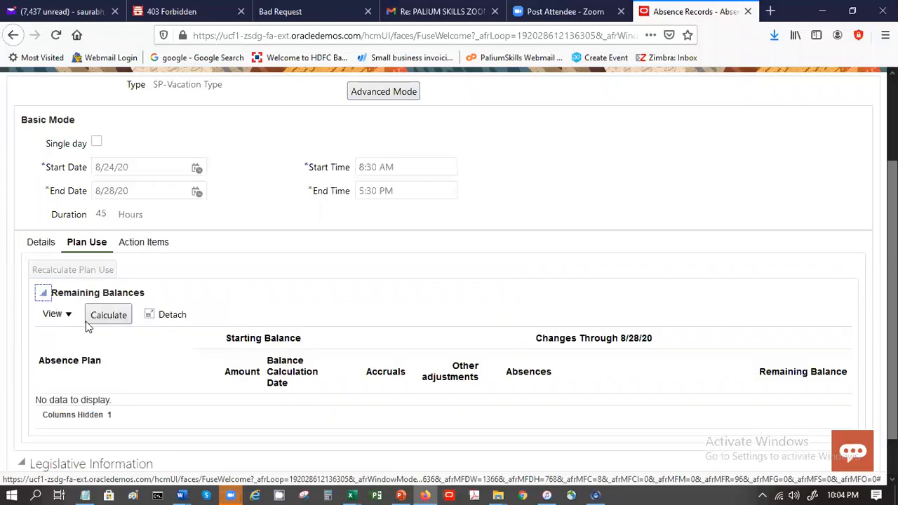
pyautogui.click(99, 317)
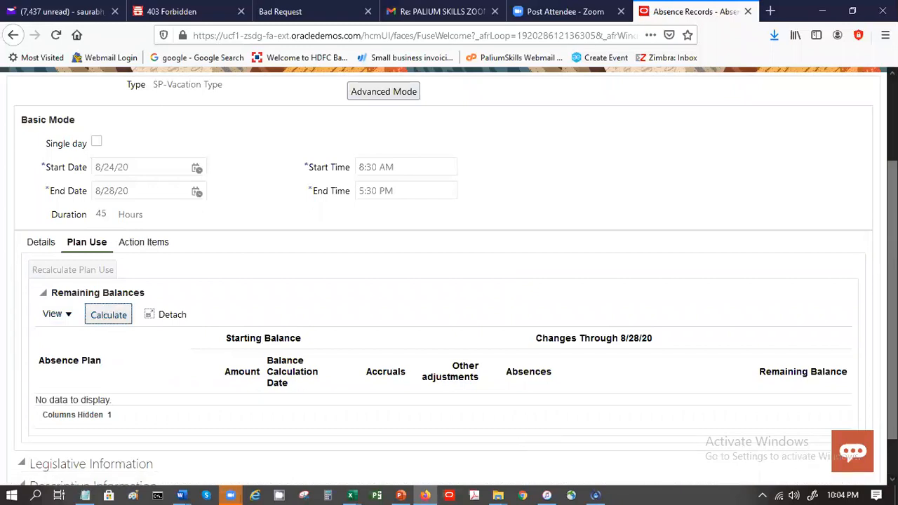
# - Submit the 8/24/20 - 8/28/20 SP-Vacation Type absence again and acknowledge the submission
pyautogui.scroll(-1, 449, 281)
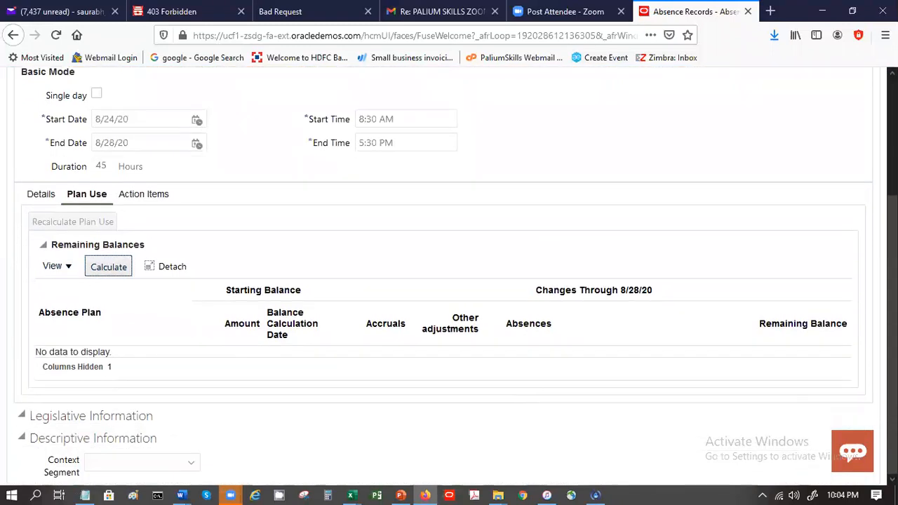
pyautogui.scroll(4, 449, 281)
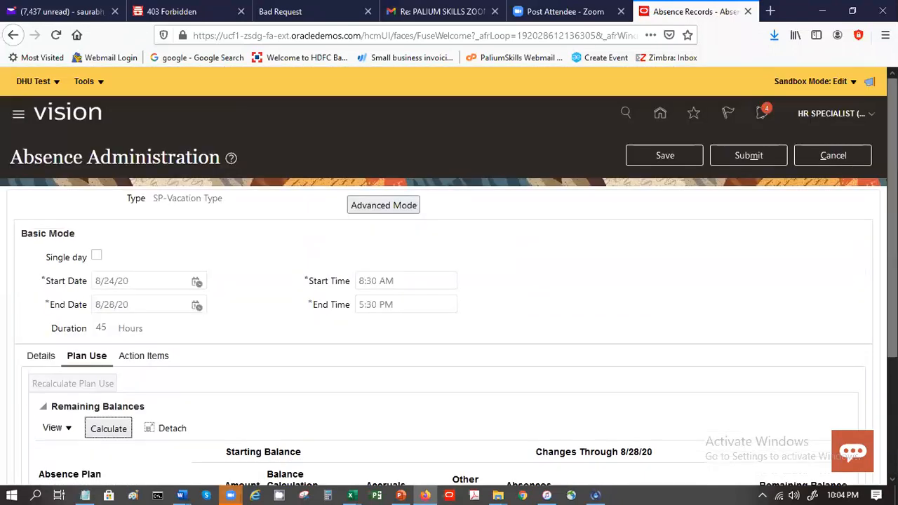
pyautogui.click(762, 156)
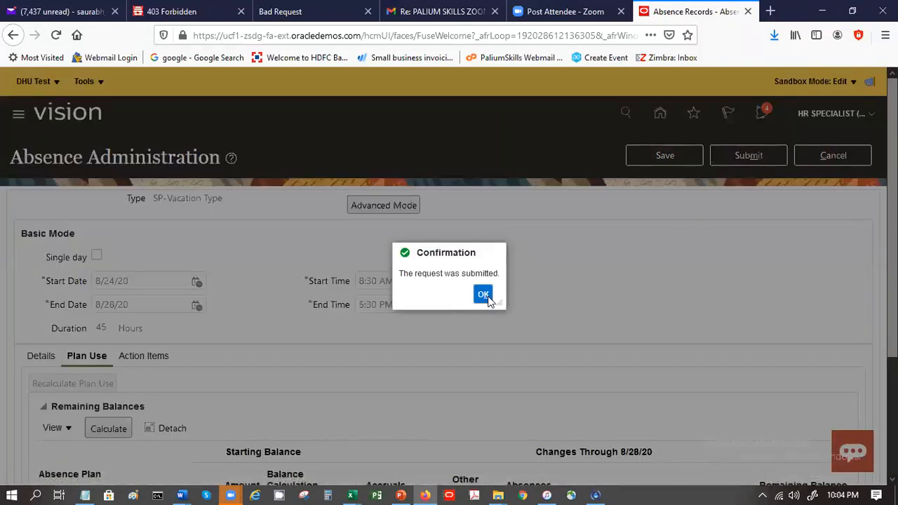
pyautogui.click(484, 295)
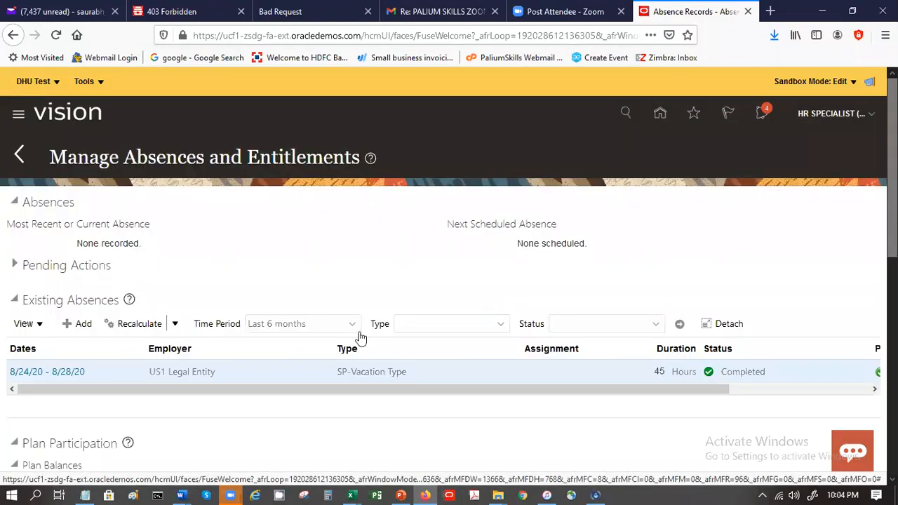
# - Check which enrollment and adjustment actions are available for SP-VAC-PLAN in the plan balances
pyautogui.scroll(-5, 449, 281)
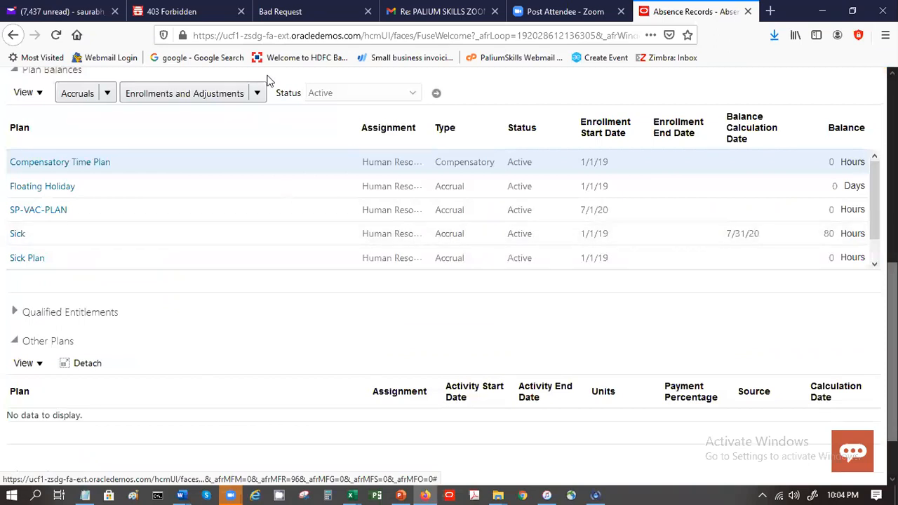
pyautogui.click(257, 94)
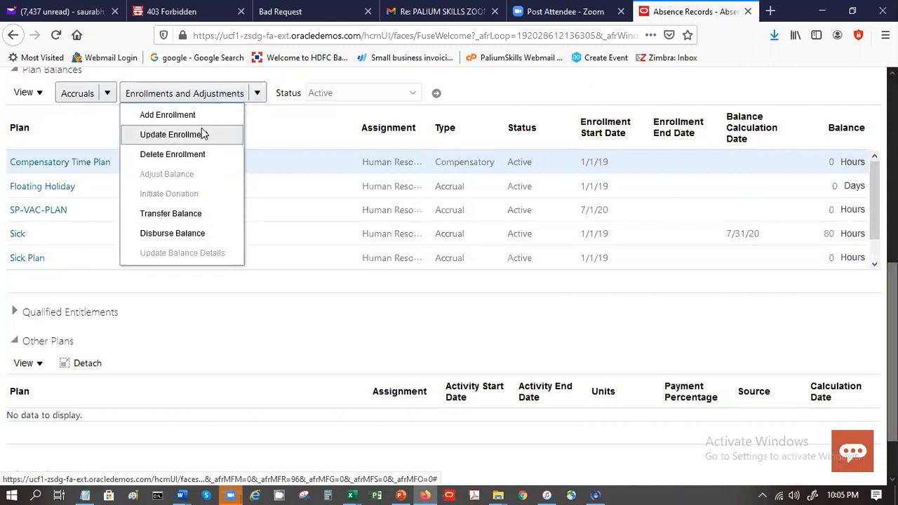
pyautogui.click(295, 125)
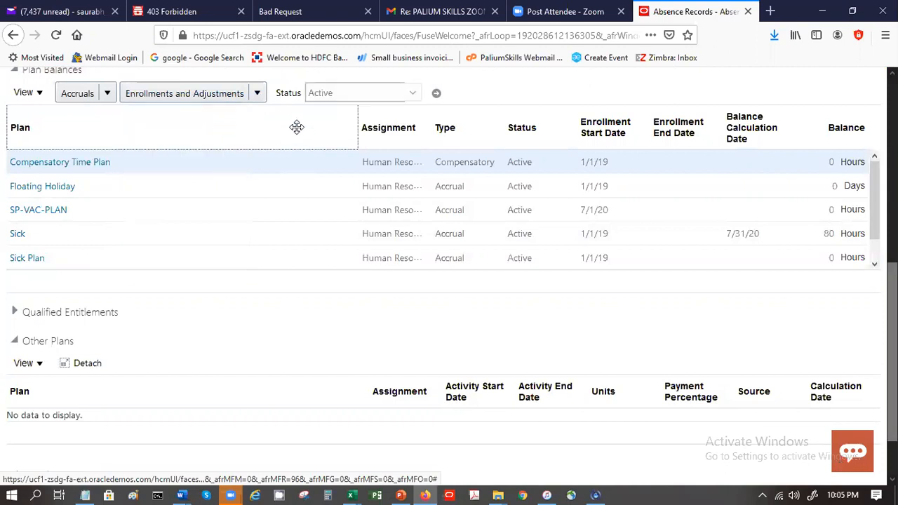
pyautogui.click(174, 214)
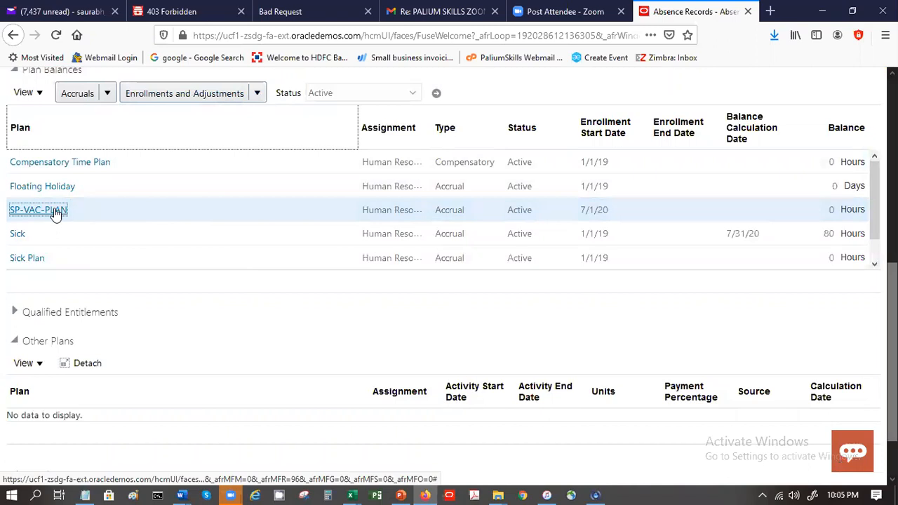
pyautogui.click(258, 96)
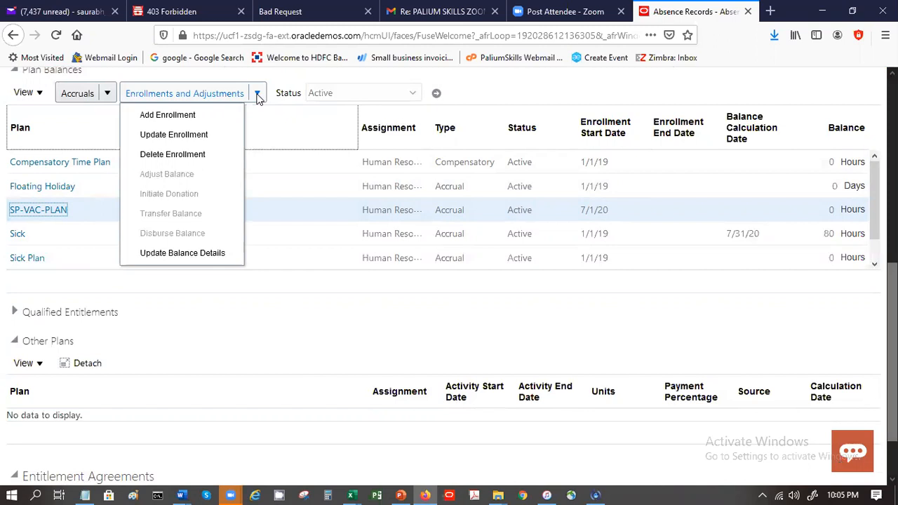
# - Review the summary and details of the SP-VAC-PLAN accrual balance, recalculating it as of 11/16/20, and close the balance window
pyautogui.click(31, 210)
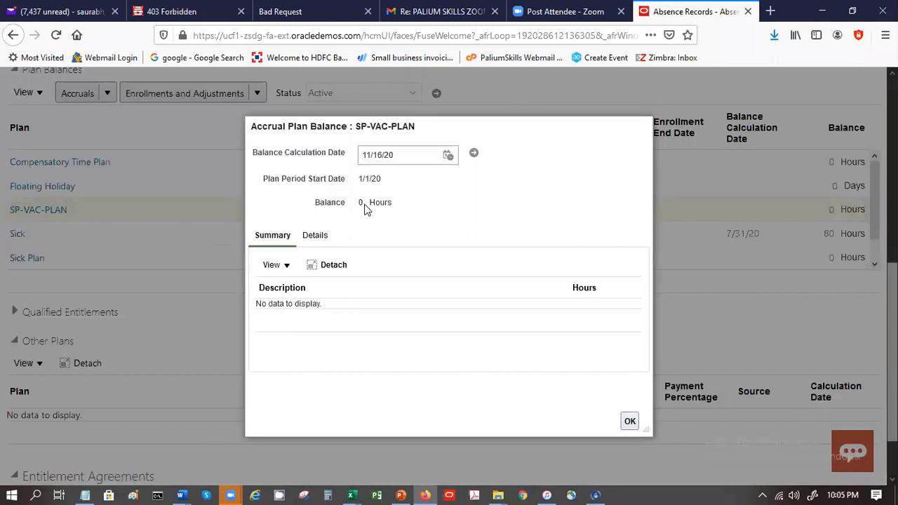
pyautogui.click(303, 244)
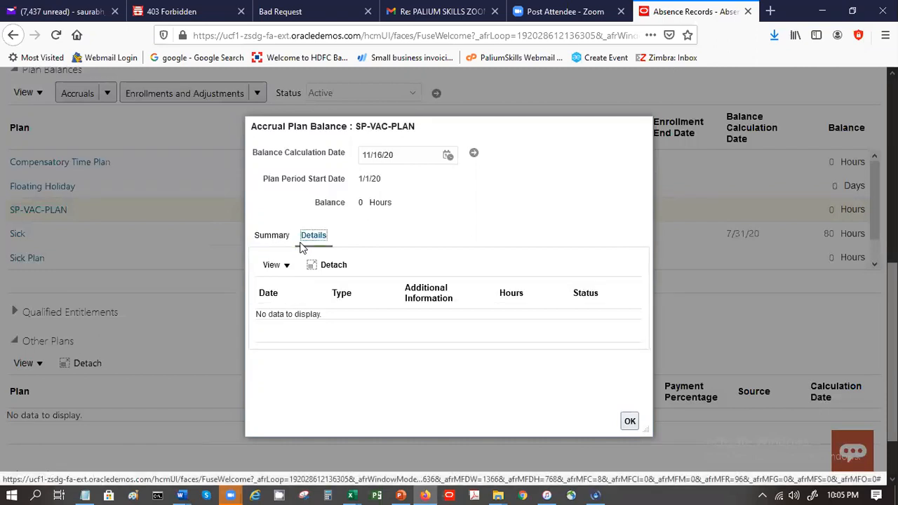
pyautogui.click(473, 155)
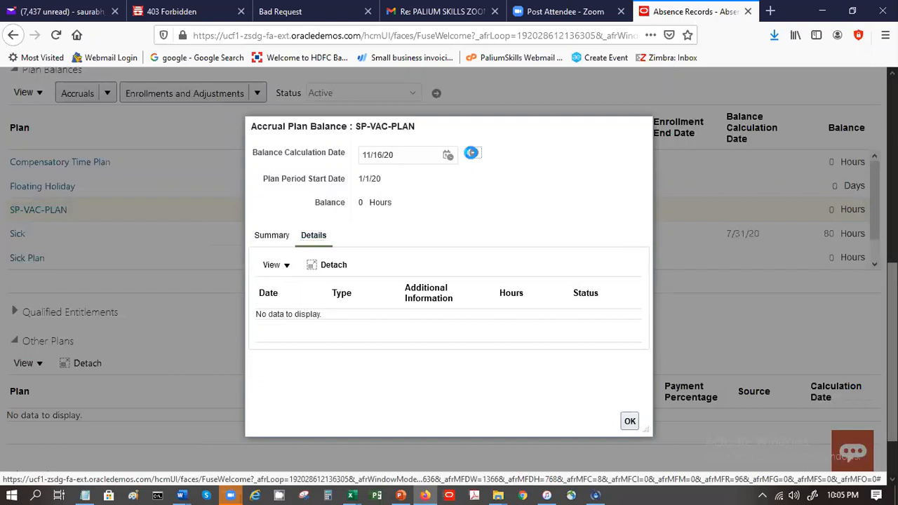
pyautogui.click(473, 155)
pyautogui.click(269, 238)
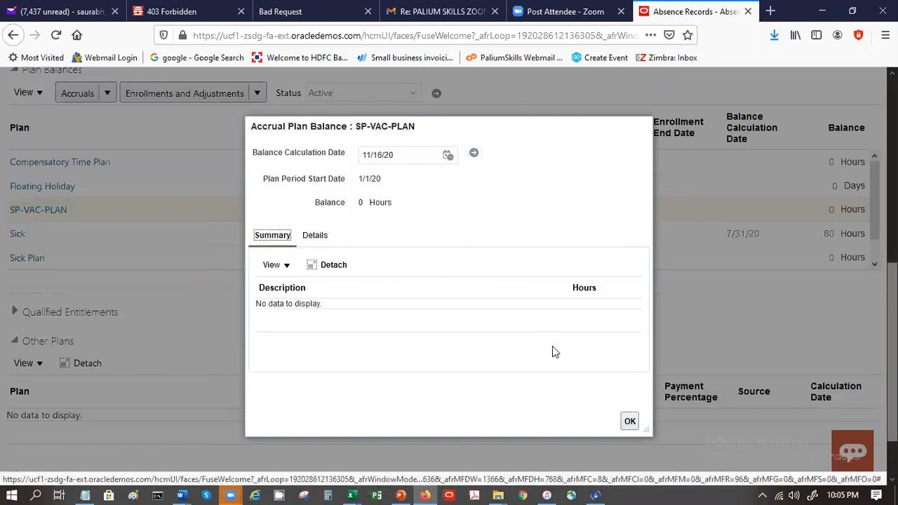
pyautogui.click(627, 422)
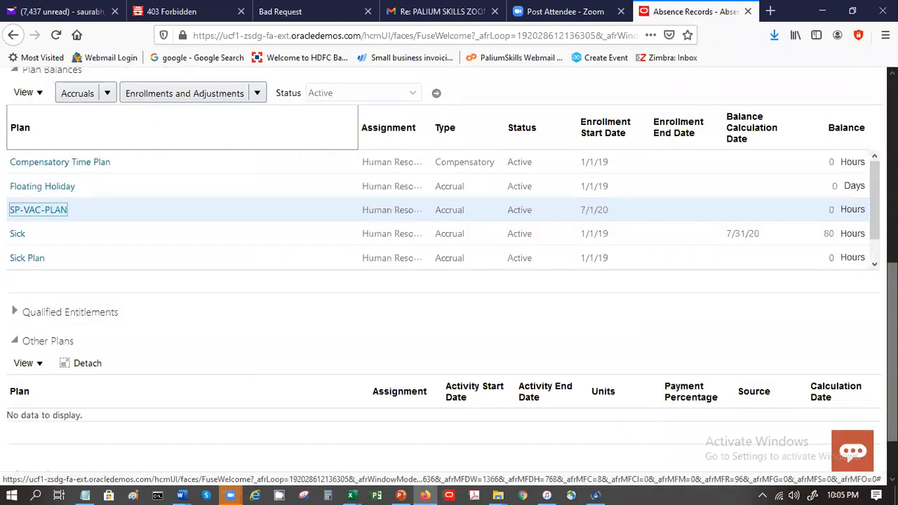
pyautogui.scroll(6, 530, 423)
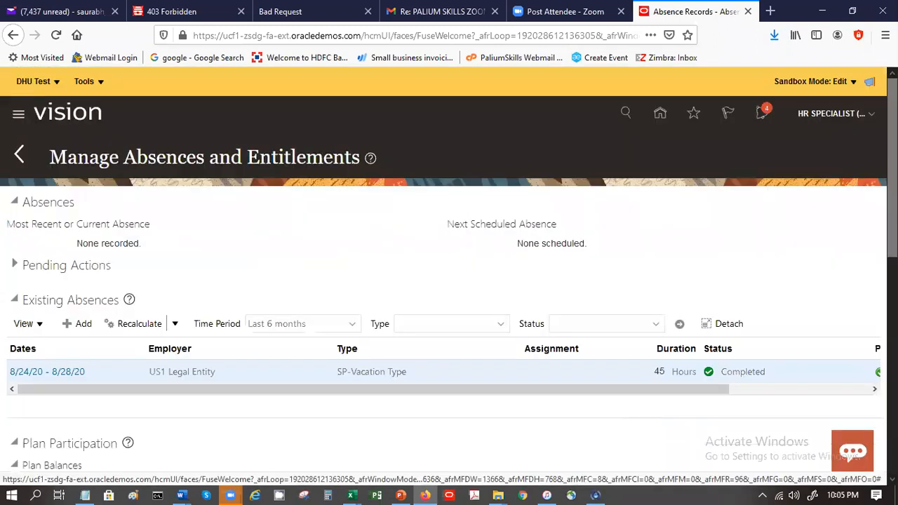
# - Switch to the hcm-structure v1.1.pptx presentation in PowerPoint and start the slide show from the Absence Management Steps slide
pyautogui.click(398, 494)
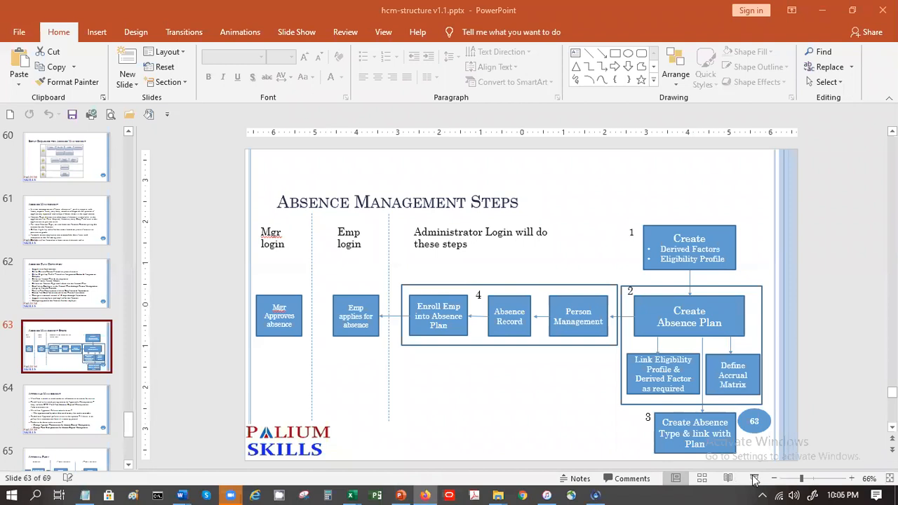
pyautogui.click(754, 478)
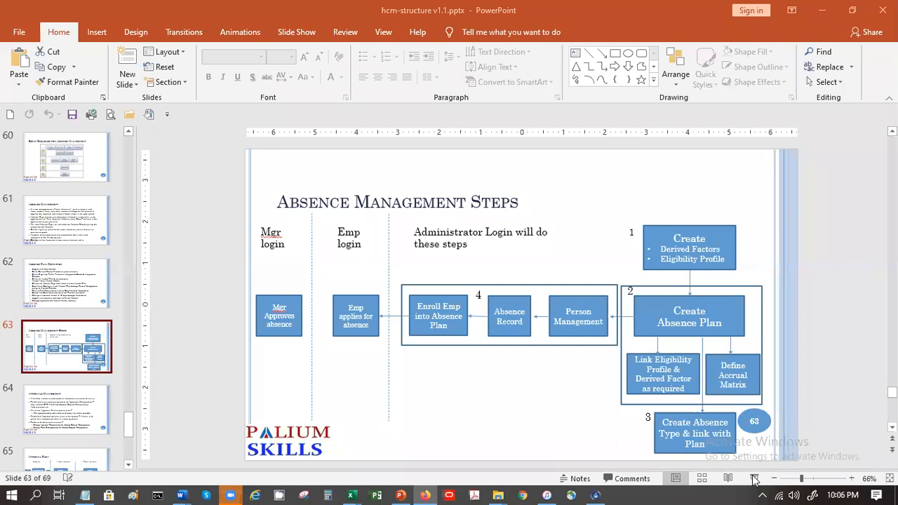
pyautogui.click(755, 481)
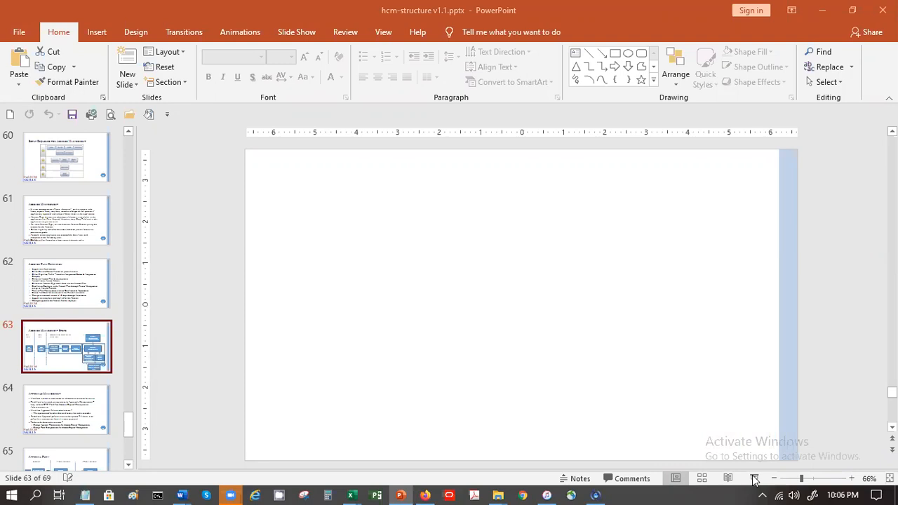
pyautogui.click(755, 480)
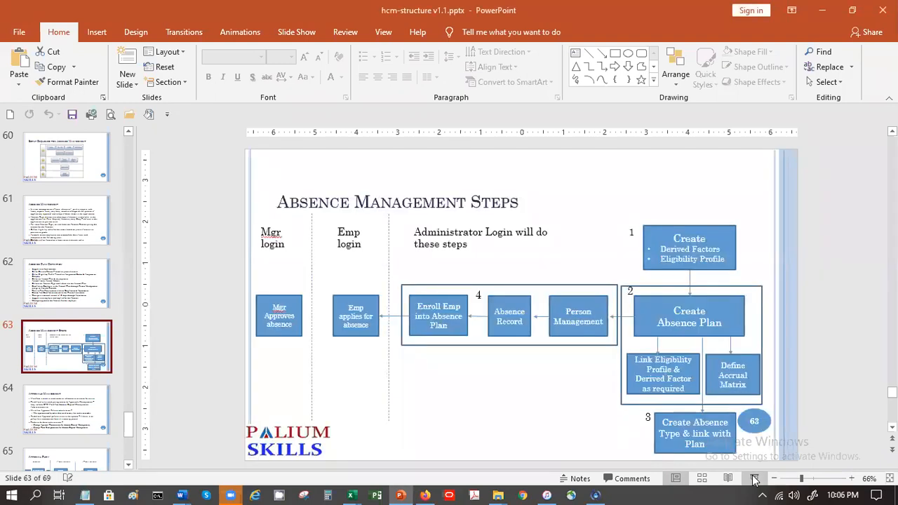